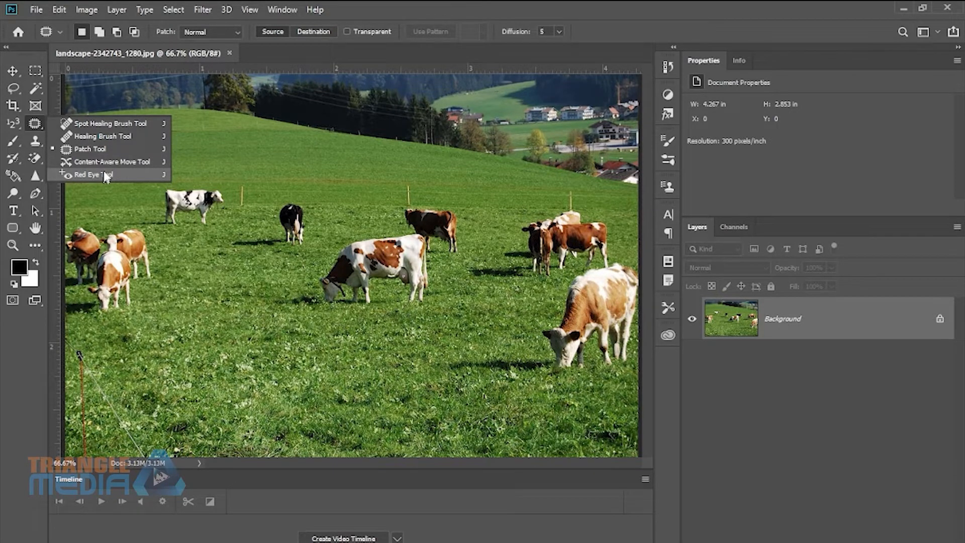
Activate the Brush tool and check its size, hardness and preset options over the image
{"action": "left_click", "coordinate": [106, 175]}
{"action": "left_click", "coordinate": [13, 141]}
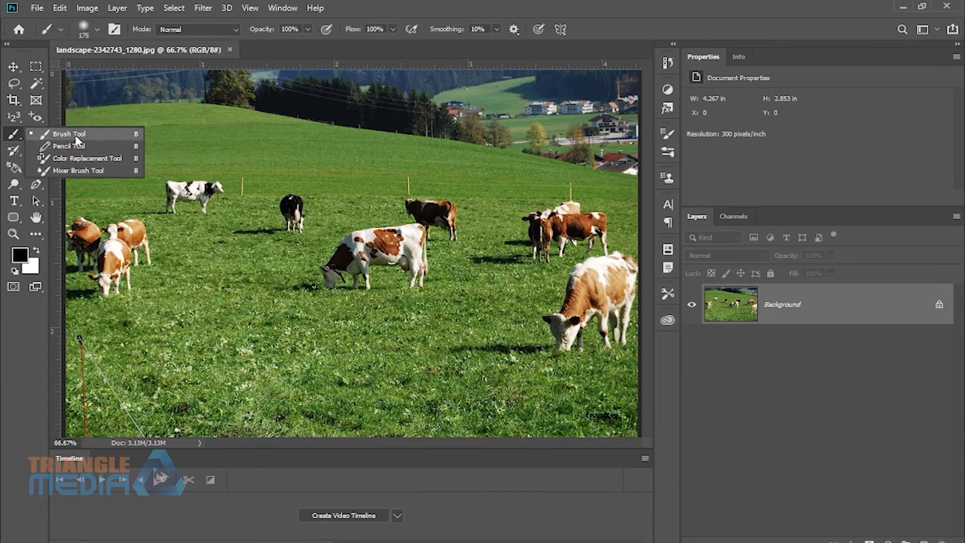
{"action": "left_click", "coordinate": [77, 139]}
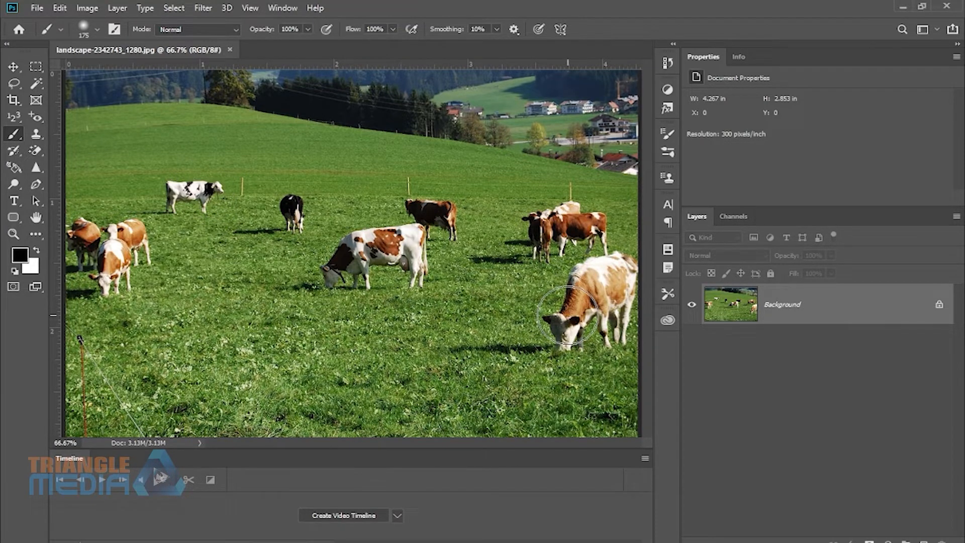
{"action": "right_click", "coordinate": [567, 316]}
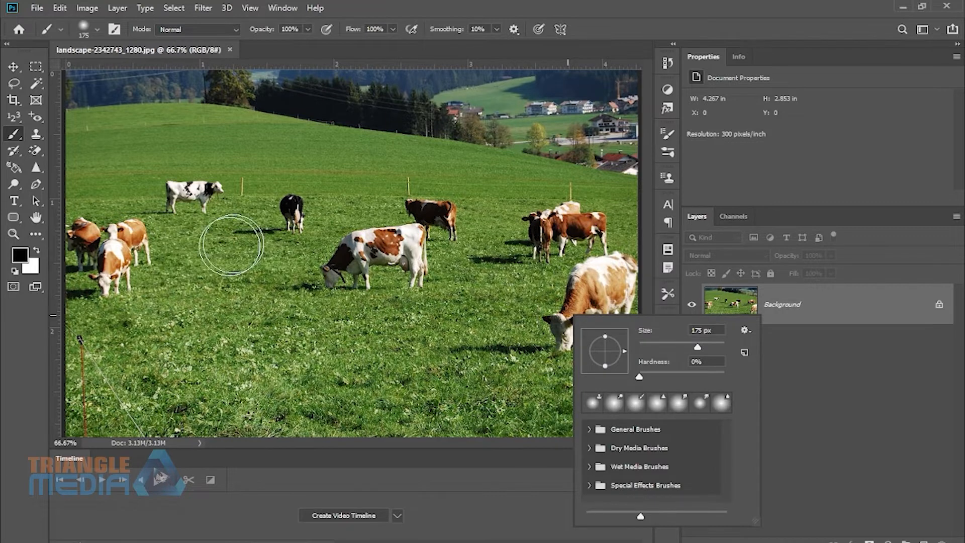
{"action": "key", "text": "Escape"}
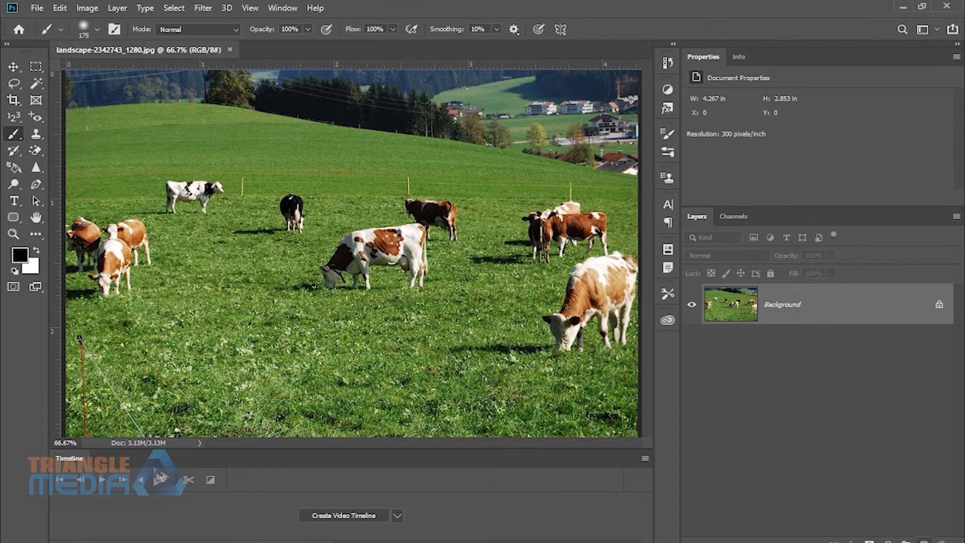
Create a new layer named "brush" above the Background layer
{"action": "left_click", "coordinate": [120, 8]}
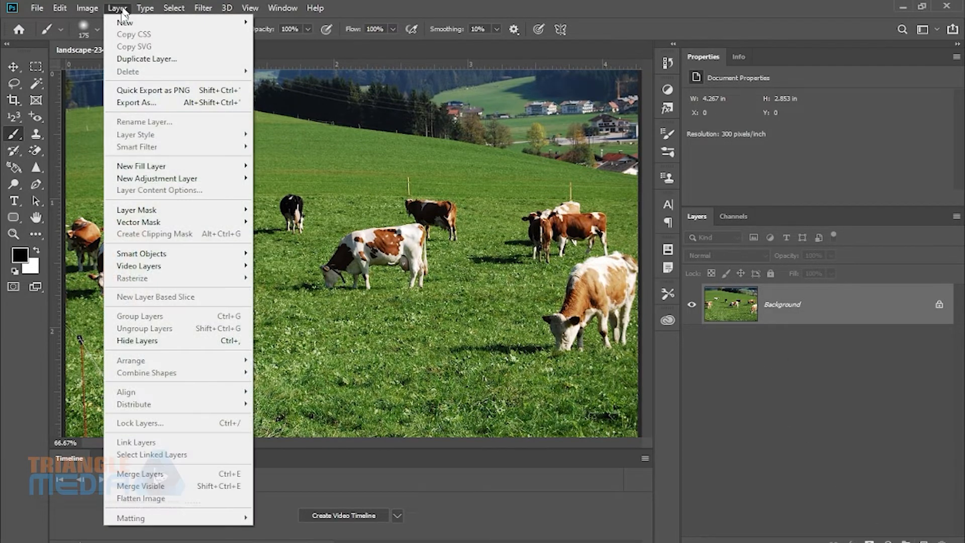
{"action": "mouse_move", "coordinate": [165, 26]}
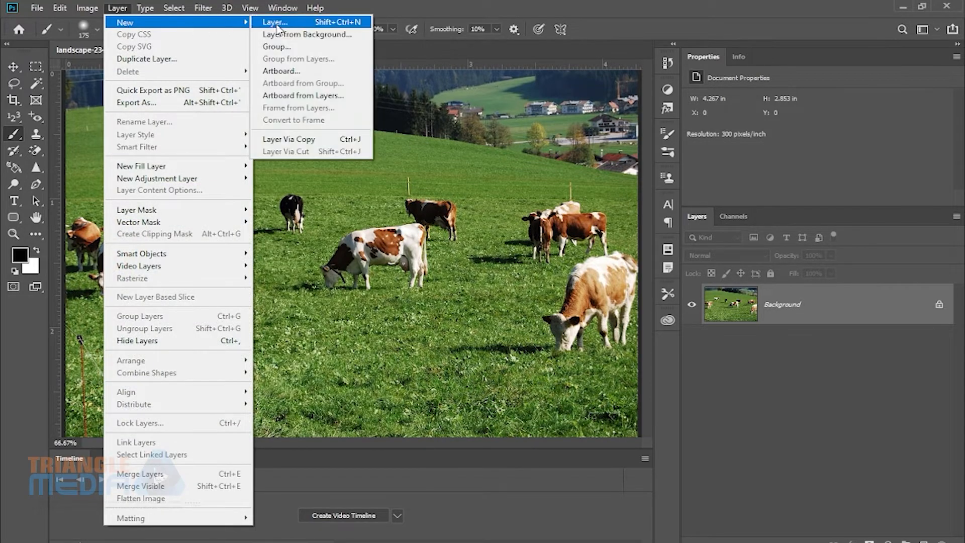
{"action": "left_click", "coordinate": [313, 22]}
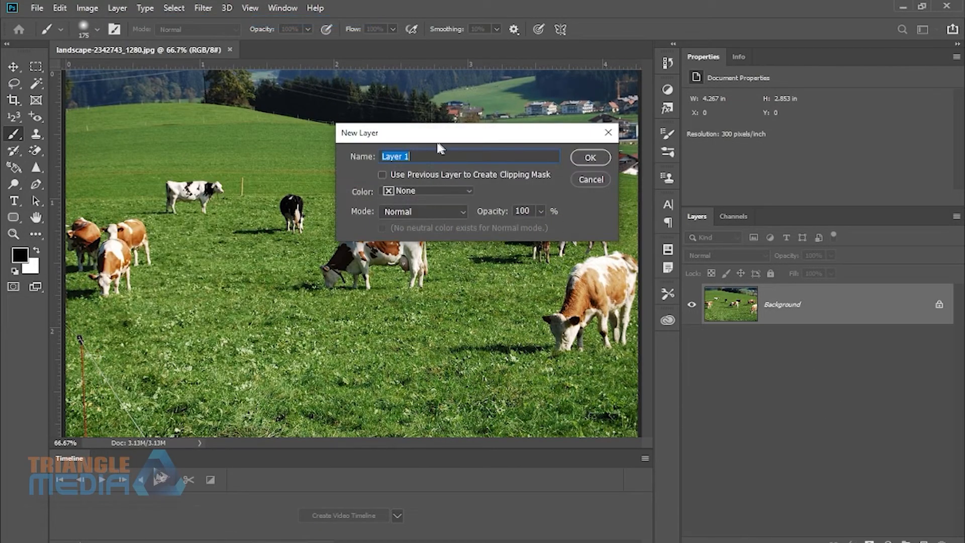
{"action": "type", "text": "brush"}
{"action": "left_click", "coordinate": [591, 158]}
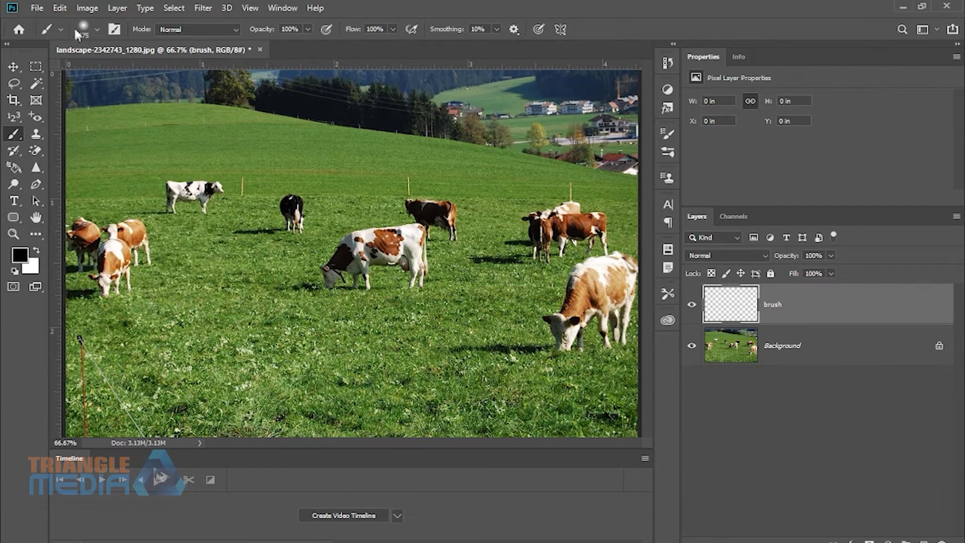
Browse the General, Dry Media and Wet Media brush presets and choose the Soft Round brush
{"action": "left_click", "coordinate": [98, 29]}
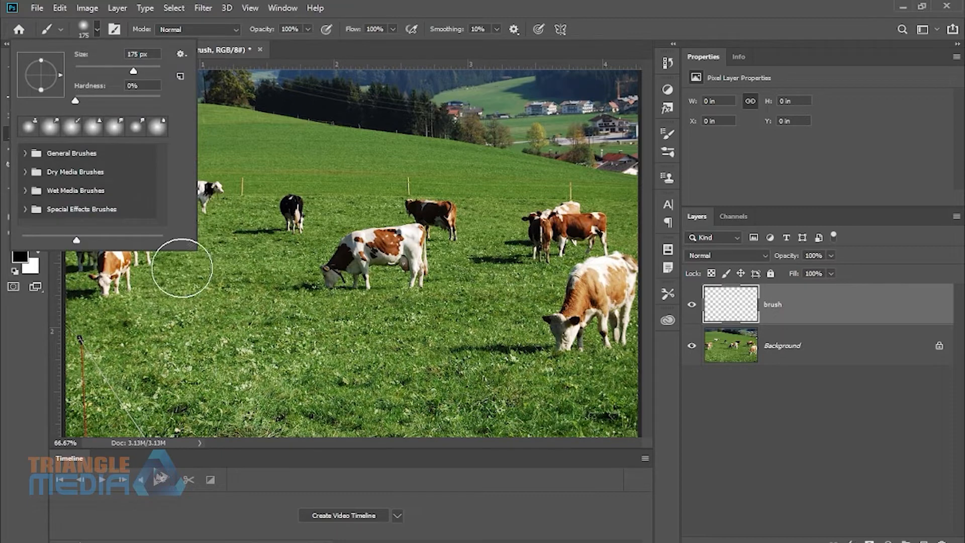
{"action": "mouse_move", "coordinate": [197, 248]}
{"action": "left_mouse_down"}
{"action": "mouse_move", "coordinate": [352, 329]}
{"action": "mouse_move", "coordinate": [611, 435]}
{"action": "left_mouse_up"}
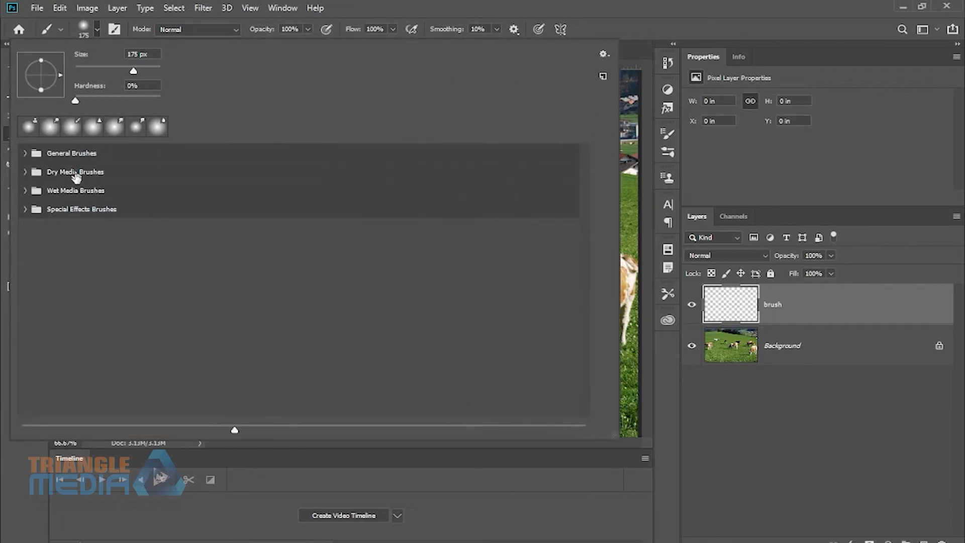
{"action": "left_click", "coordinate": [24, 152]}
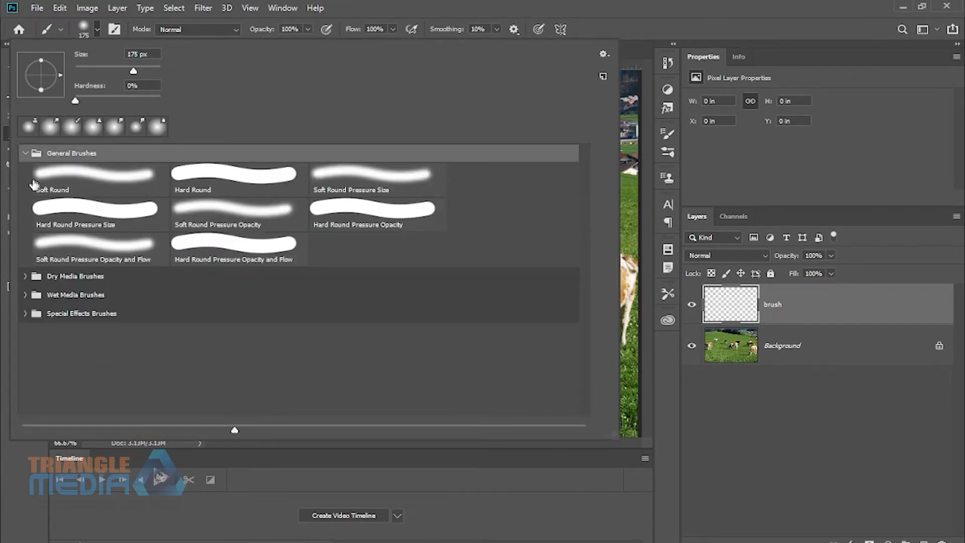
{"action": "left_click", "coordinate": [26, 276]}
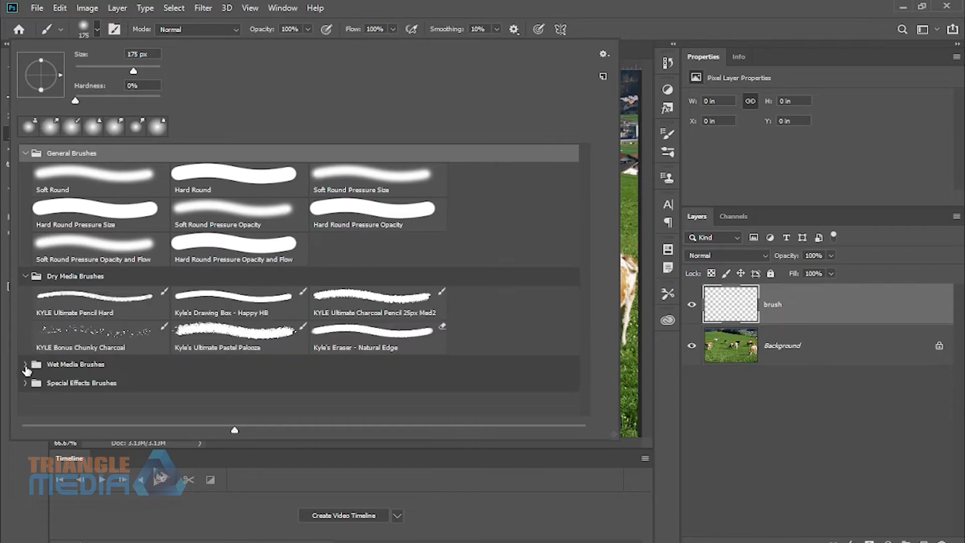
{"action": "left_click", "coordinate": [27, 365]}
{"action": "scroll", "coordinate": [181, 309], "scroll_direction": "down", "scroll_amount": 3}
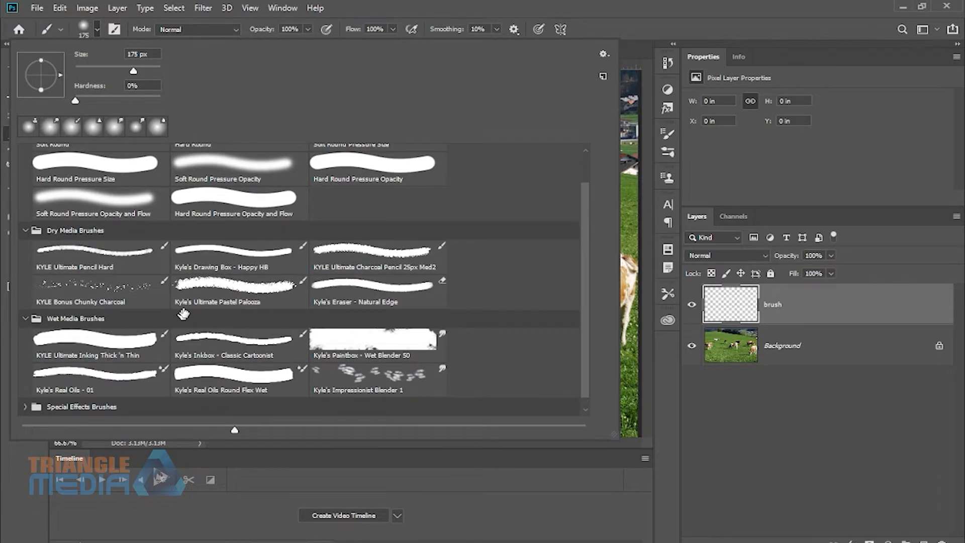
{"action": "scroll", "coordinate": [186, 307], "scroll_direction": "up", "scroll_amount": 3}
{"action": "left_click", "coordinate": [105, 184]}
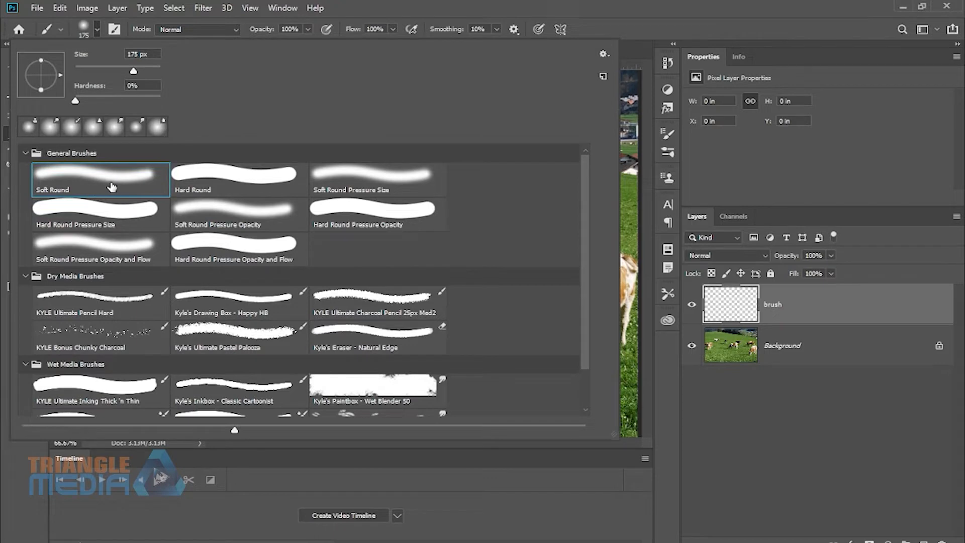
{"action": "double_click", "coordinate": [113, 186]}
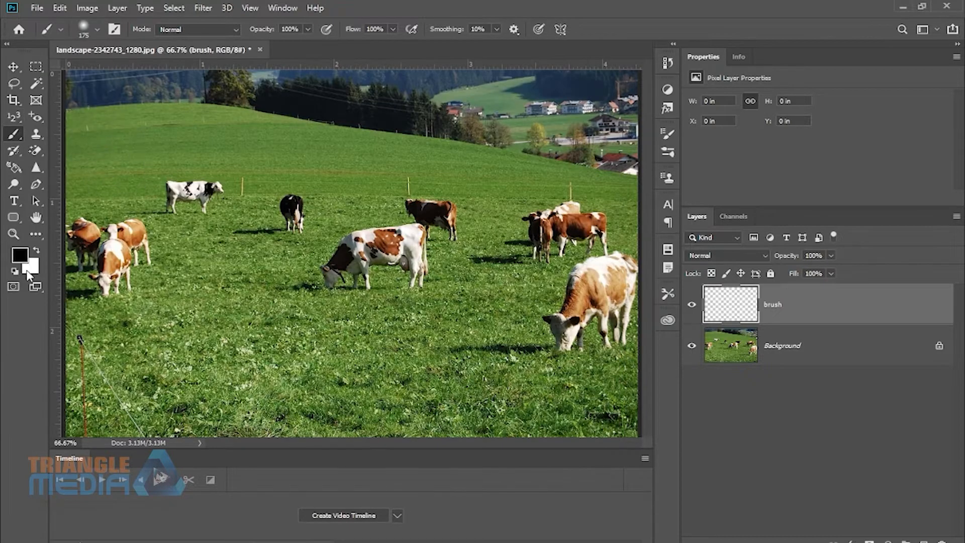
Set the foreground colour to pure red and paint a large soft blob over the middle cows on the brush layer
{"action": "left_click", "coordinate": [21, 257]}
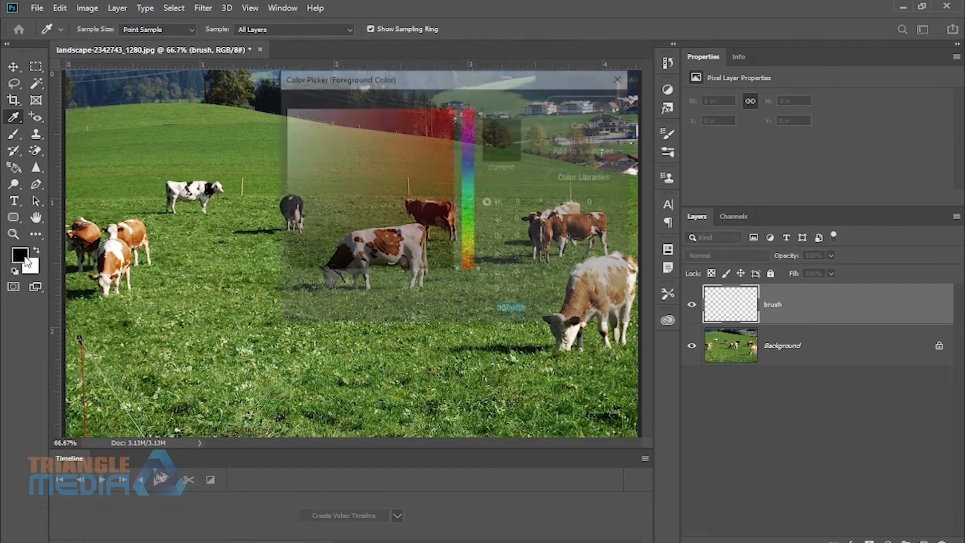
{"action": "left_click", "coordinate": [452, 108]}
{"action": "left_click", "coordinate": [587, 102]}
{"action": "key", "text": "b"}
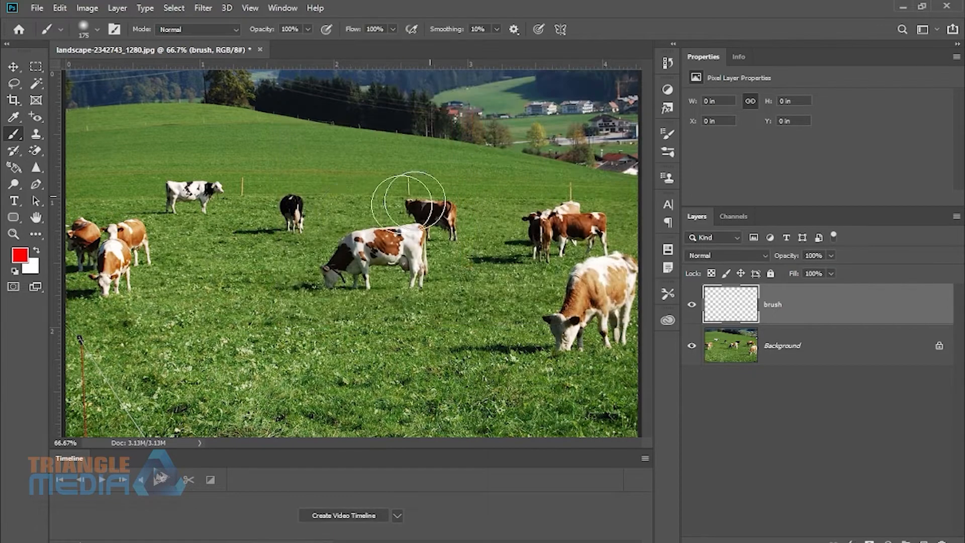
{"action": "left_click", "coordinate": [274, 206]}
{"action": "mouse_move", "coordinate": [443, 172]}
{"action": "left_mouse_down"}
{"action": "mouse_move", "coordinate": [457, 272]}
{"action": "mouse_move", "coordinate": [474, 253]}
{"action": "mouse_move", "coordinate": [517, 281]}
{"action": "mouse_move", "coordinate": [457, 328]}
{"action": "mouse_move", "coordinate": [532, 280]}
{"action": "left_mouse_up"}
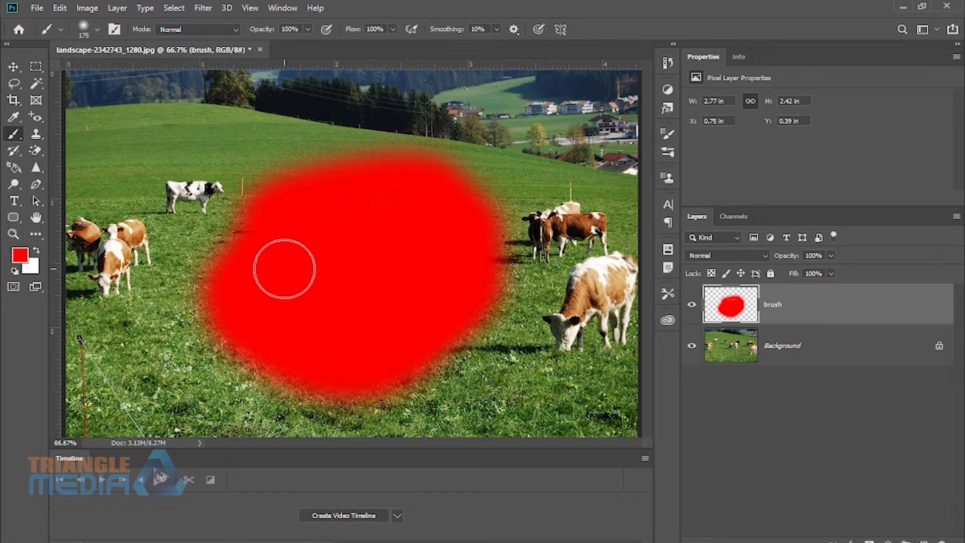
Move the red blob up and left in the image, to about X 0 in, Y -0.15 in
{"action": "key", "text": "ctrl+minus"}
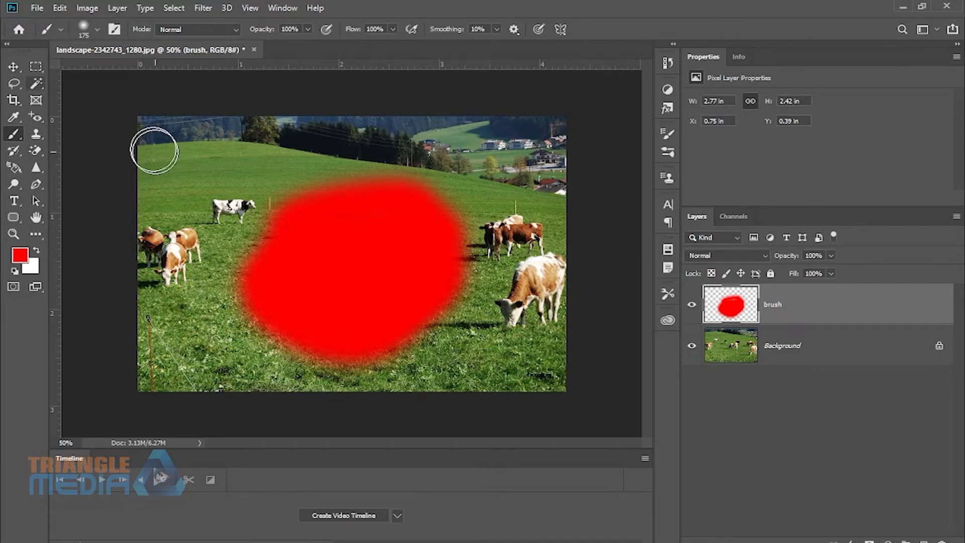
{"action": "left_click", "coordinate": [13, 67]}
{"action": "left_click_drag", "start_coordinate": [346, 225], "coordinate": [302, 246]}
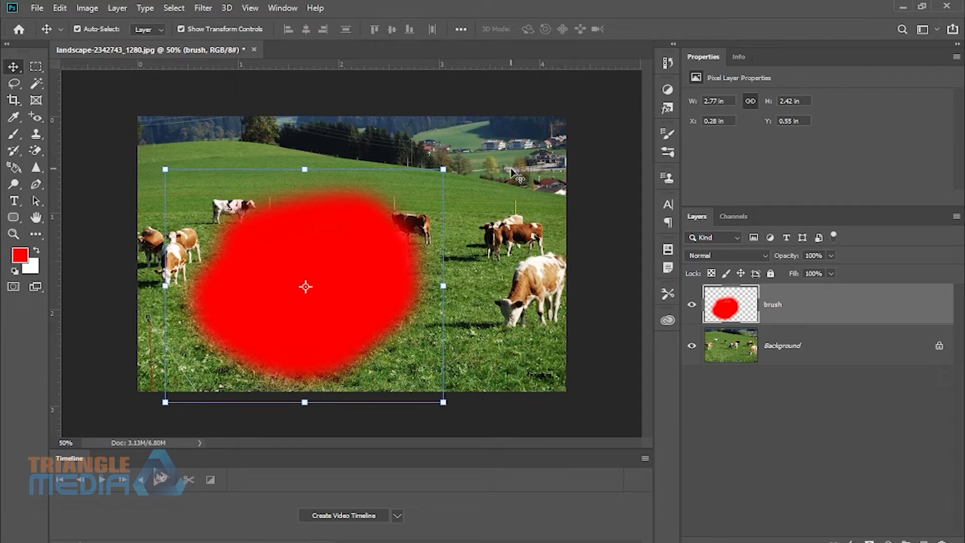
{"action": "left_click_drag", "start_coordinate": [352, 254], "coordinate": [326, 219]}
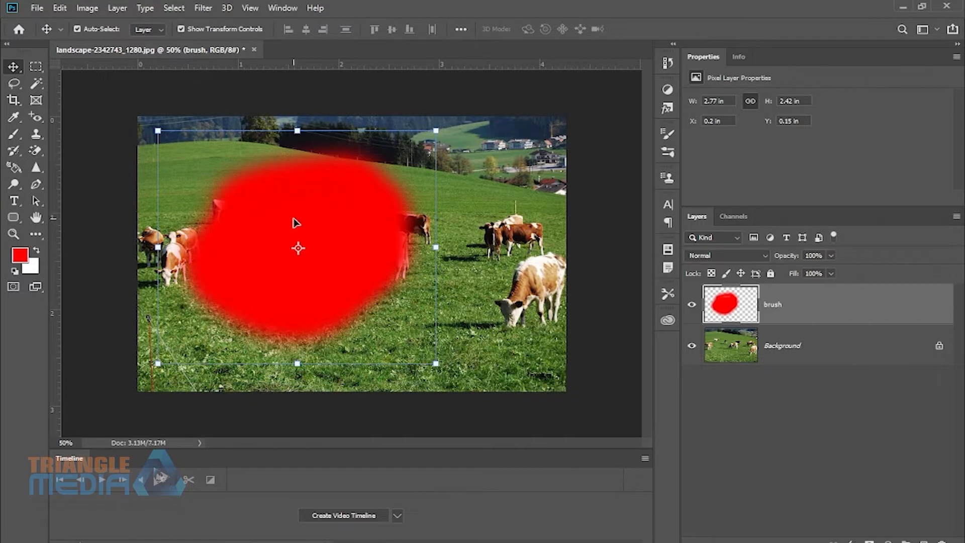
{"action": "left_click_drag", "start_coordinate": [293, 278], "coordinate": [273, 250]}
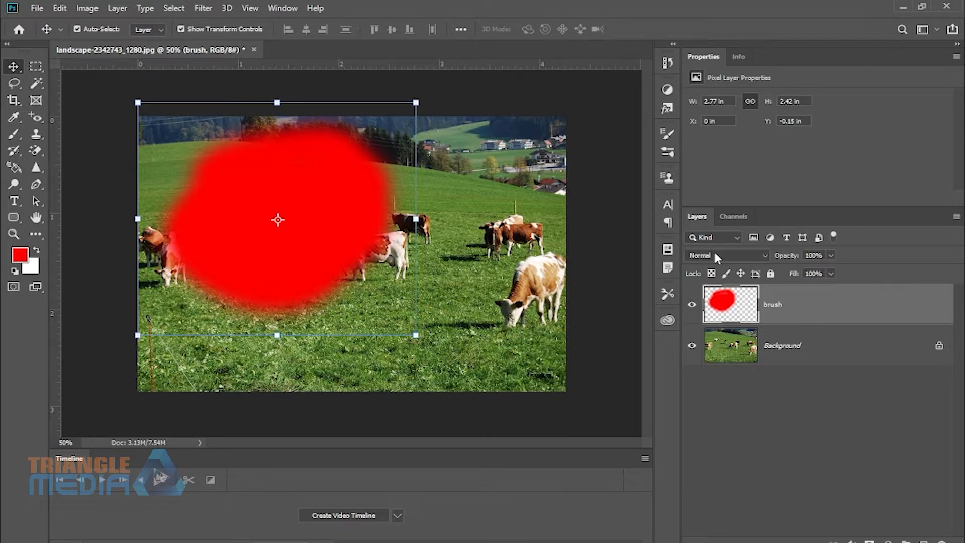
Set the brush layer's blend mode to Lighten and scale the red blob to about 230%, placed over the image's left part
{"action": "left_click", "coordinate": [714, 256]}
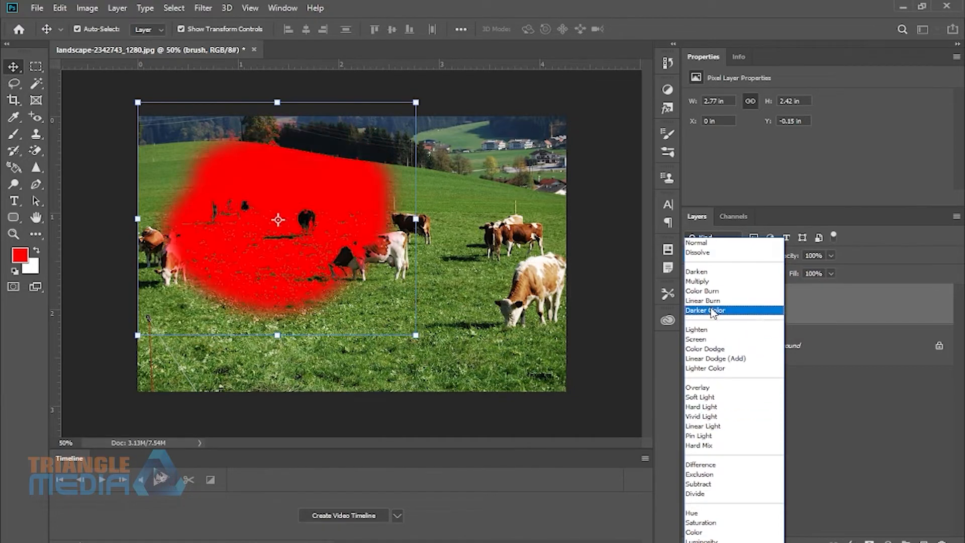
{"action": "left_click", "coordinate": [705, 333]}
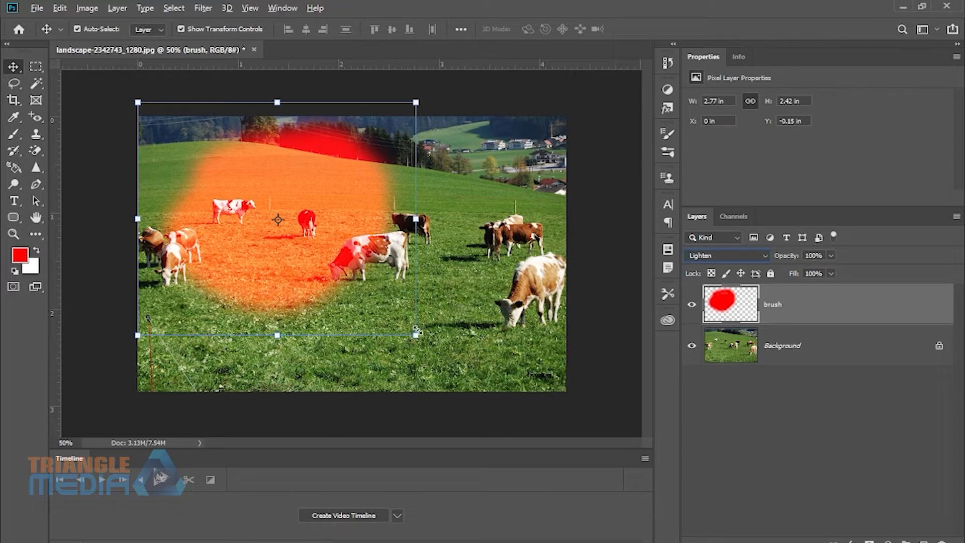
{"action": "left_click_drag", "start_coordinate": [417, 330], "coordinate": [593, 482]}
{"action": "left_click_drag", "start_coordinate": [475, 311], "coordinate": [324, 312]}
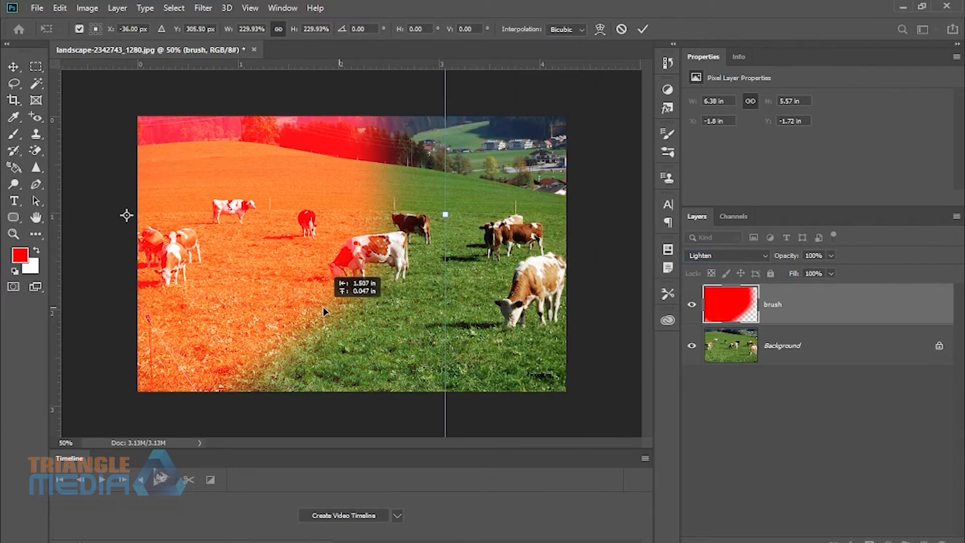
{"action": "key", "text": "Return"}
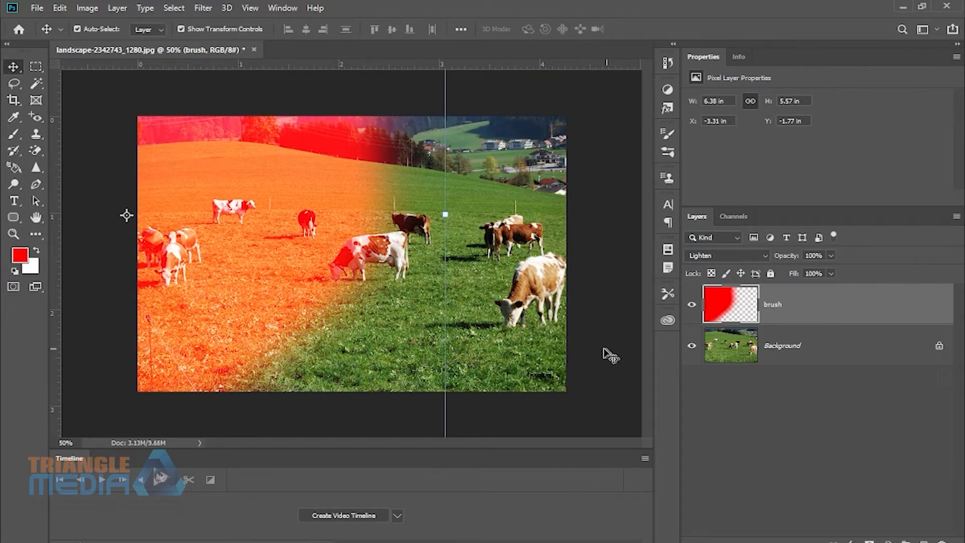
Delete the brush layer with the red paint
{"action": "left_click", "coordinate": [441, 287]}
{"action": "left_click", "coordinate": [266, 223]}
{"action": "key", "text": "Delete"}
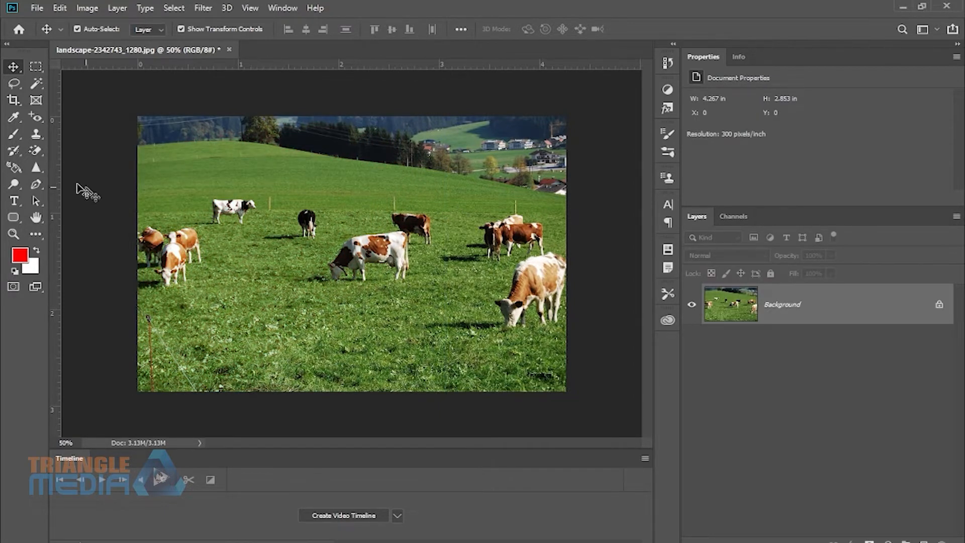
Return to the Brush tool and set the foreground colour to bright blue, 00a8ff
{"action": "left_click", "coordinate": [13, 134]}
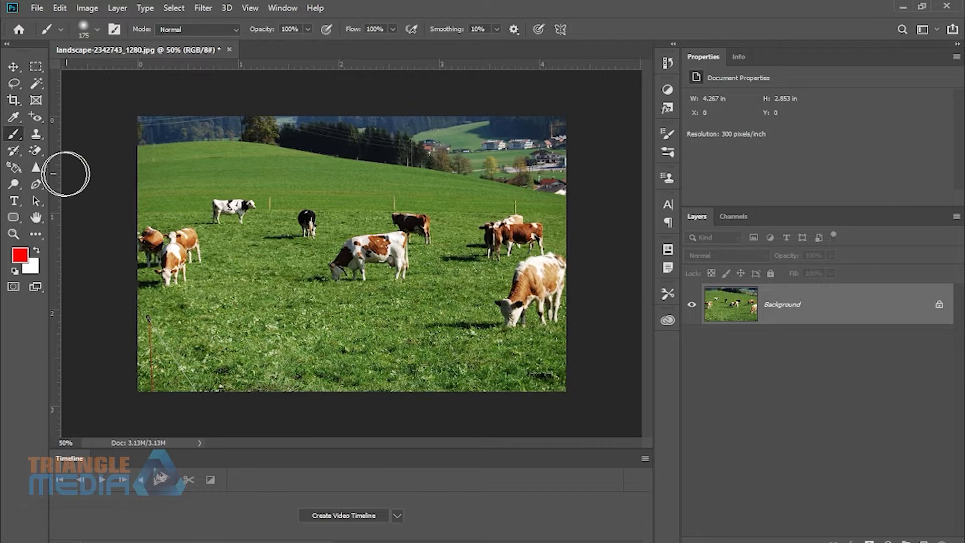
{"action": "left_click", "coordinate": [19, 251]}
{"action": "left_click", "coordinate": [468, 188]}
{"action": "left_click", "coordinate": [451, 155]}
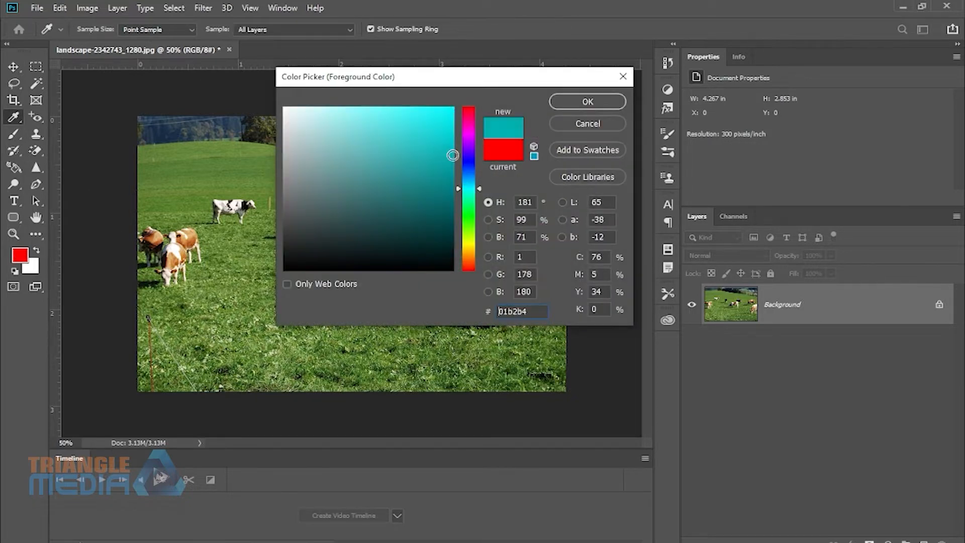
{"action": "left_click_drag", "start_coordinate": [471, 193], "coordinate": [472, 183]}
{"action": "left_click_drag", "start_coordinate": [449, 143], "coordinate": [472, 90]}
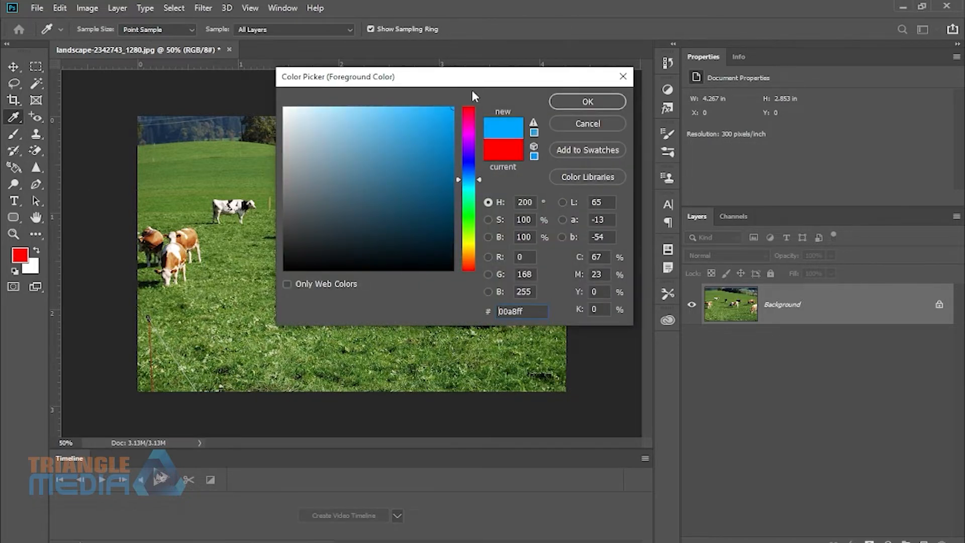
{"action": "left_click", "coordinate": [575, 102]}
Enlarge the brush to 1600 px and try one blue dab on the Background layer, undoing that dab
{"action": "key", "text": "bracketright"}
{"action": "key", "text": "bracketright"}
{"action": "key", "text": "bracketright"}
{"action": "key", "text": "bracketright"}
{"action": "key", "text": "bracketright"}
{"action": "key", "text": "bracketright"}
{"action": "key", "text": "bracketright"}
{"action": "key", "text": "bracketright"}
{"action": "key", "text": "bracketright"}
{"action": "key", "text": "bracketright"}
{"action": "key", "text": "bracketright"}
{"action": "key", "text": "bracketright"}
{"action": "key", "text": "bracketright"}
{"action": "key", "text": "bracketright"}
{"action": "key", "text": "bracketright"}
{"action": "key", "text": "bracketright"}
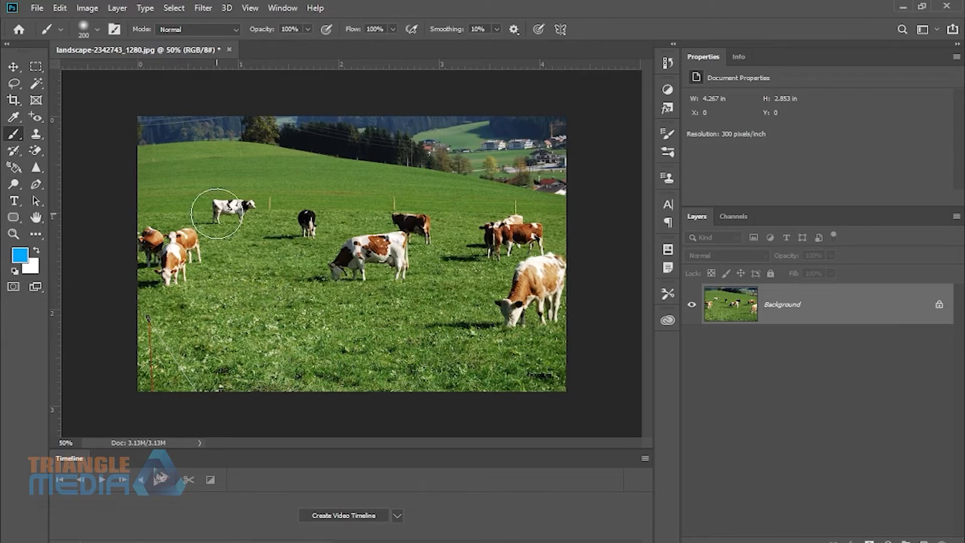
{"action": "left_click", "coordinate": [220, 259]}
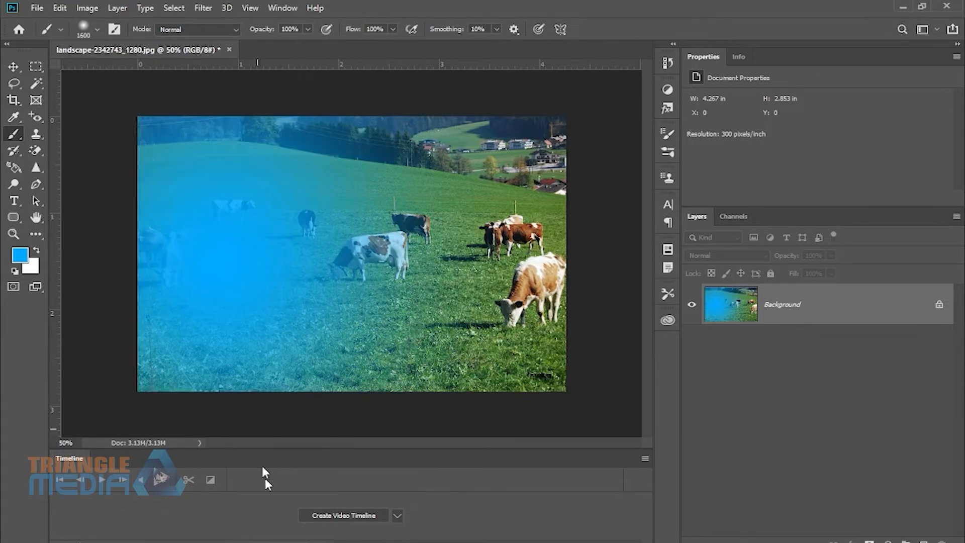
{"action": "key", "text": "ctrl+z"}
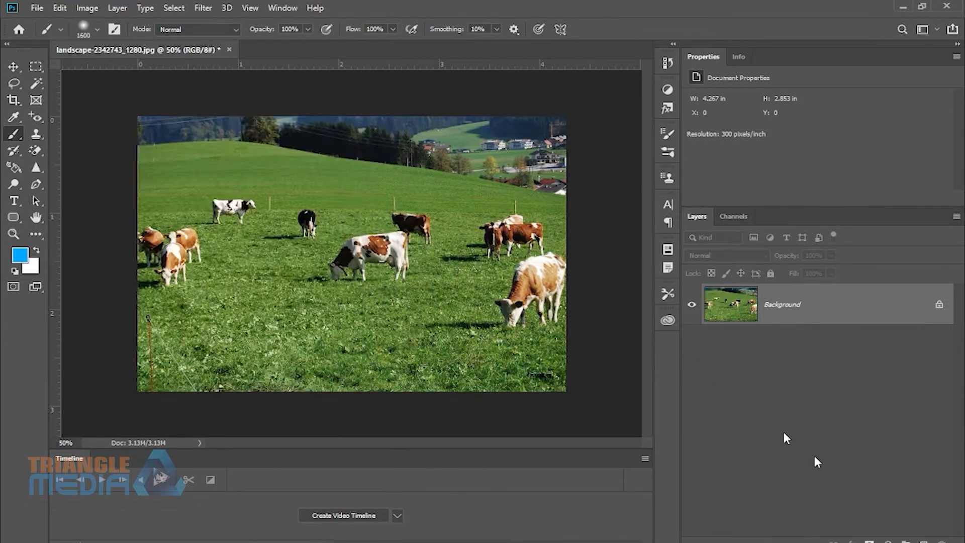
Add a new empty layer and paint one large soft blue dab over the cows on the image's left part
{"action": "left_click", "coordinate": [924, 540]}
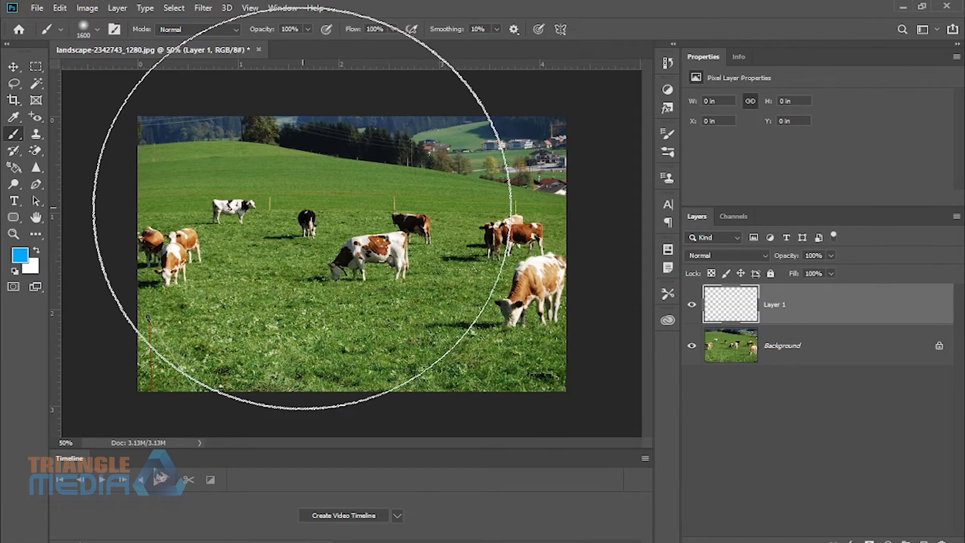
{"action": "left_click", "coordinate": [221, 258]}
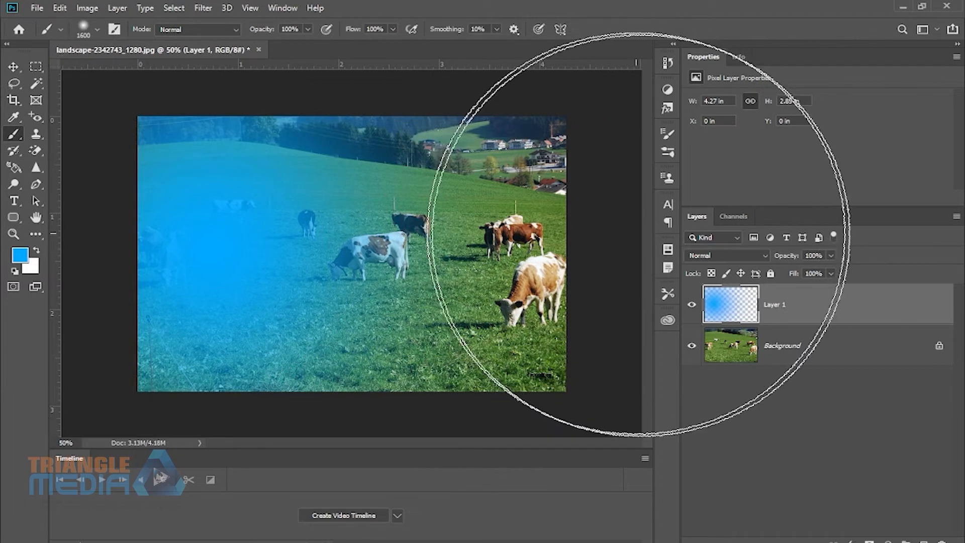
Set Layer 1's blend mode to Screen and paint a large soft red dab over the image's right part
{"action": "left_click", "coordinate": [709, 257]}
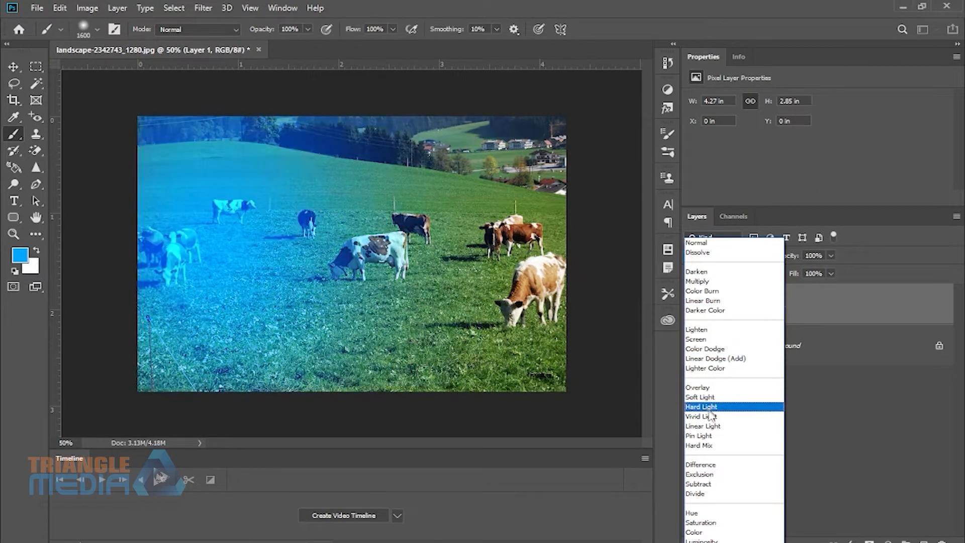
{"action": "left_click", "coordinate": [713, 340]}
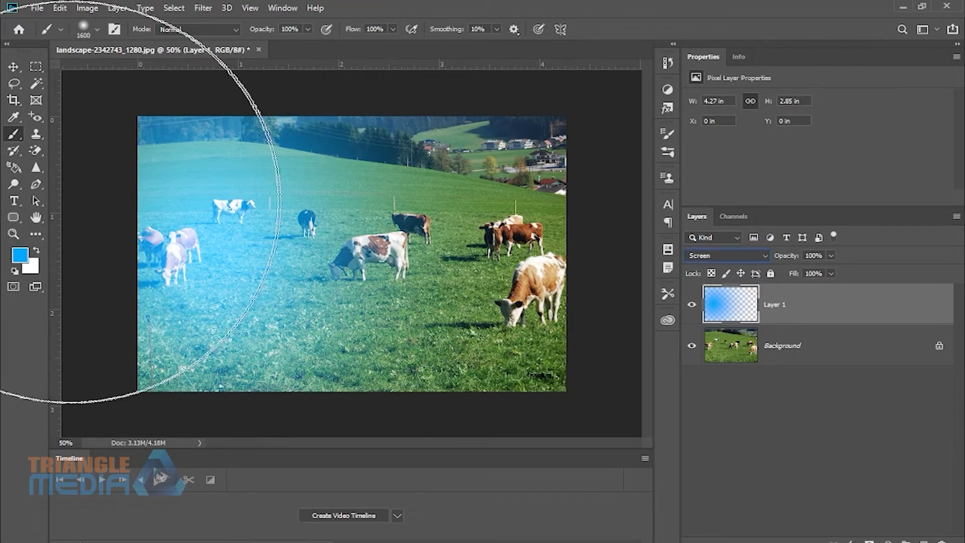
{"action": "left_click", "coordinate": [20, 255]}
{"action": "left_click_drag", "start_coordinate": [479, 160], "coordinate": [473, 109]}
{"action": "left_click", "coordinate": [587, 101]}
{"action": "left_click_drag", "start_coordinate": [510, 226], "coordinate": [615, 225]}
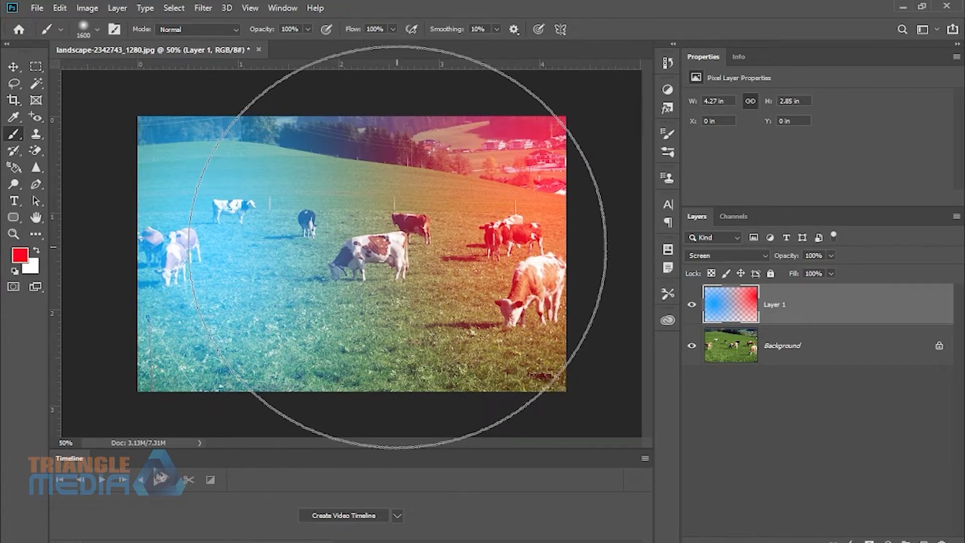
Undo the red dab, the Screen blend mode and the blue dab on Layer 1
{"action": "key", "text": "ctrl+z"}
{"action": "key", "text": "ctrl+z"}
{"action": "key", "text": "ctrl+z"}
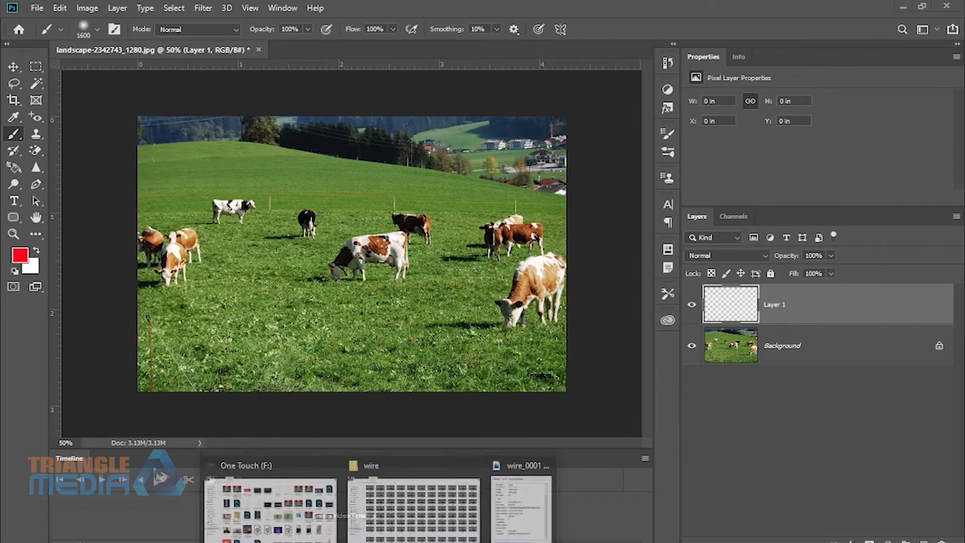
Switch to Chrome and load the Google home page in the ApTrack tab, closing the duplicate ApTrack tab
{"action": "mouse_move", "coordinate": [410, 541]}
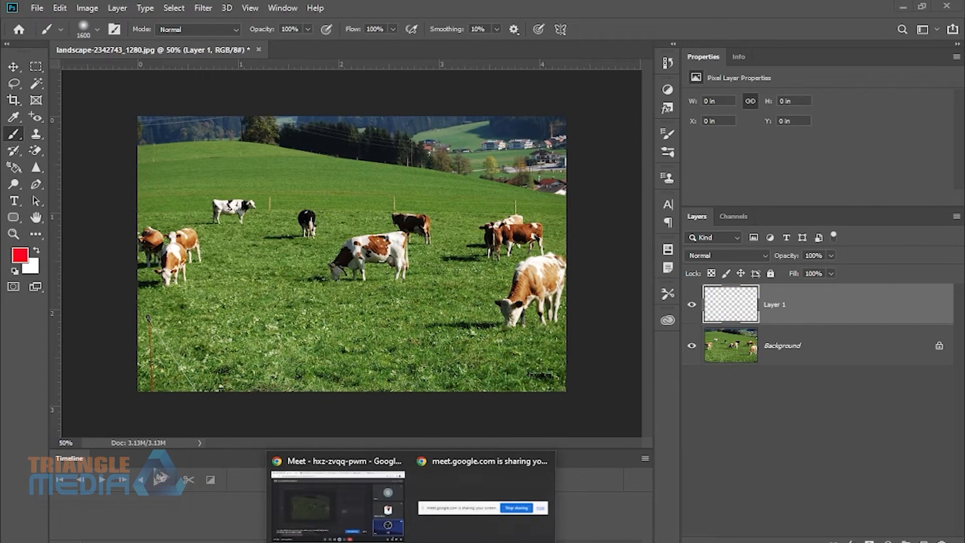
{"action": "left_click", "coordinate": [357, 494]}
{"action": "left_click", "coordinate": [632, 15]}
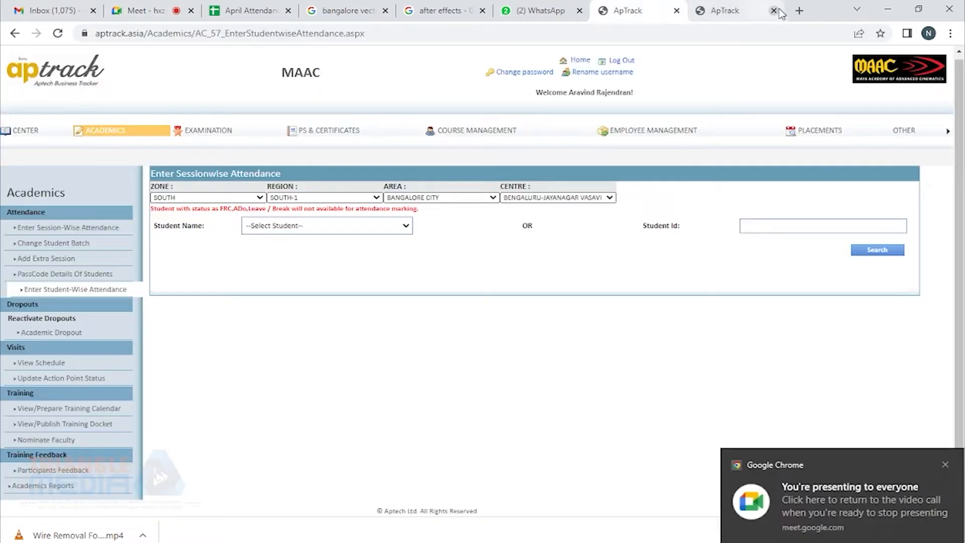
{"action": "left_click", "coordinate": [731, 35]}
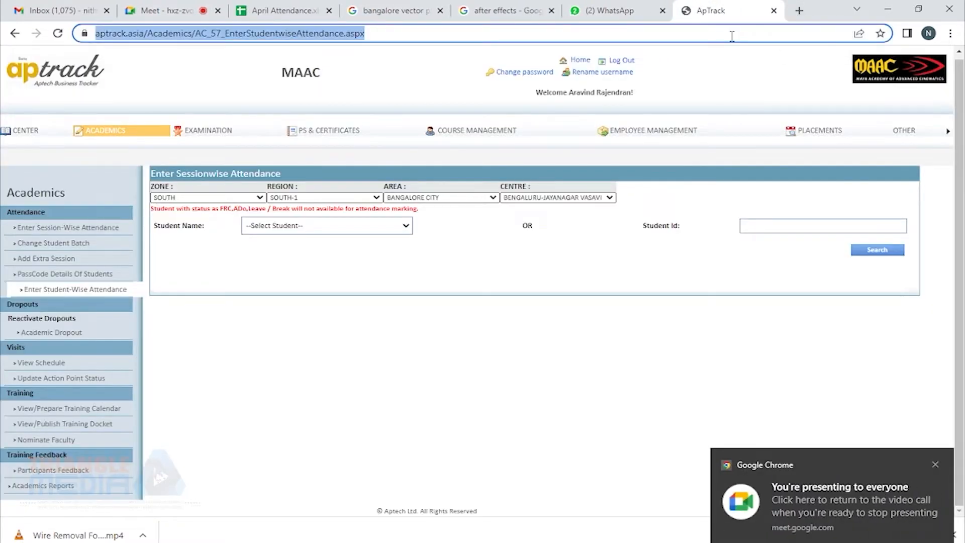
{"action": "type", "text": "goo"}
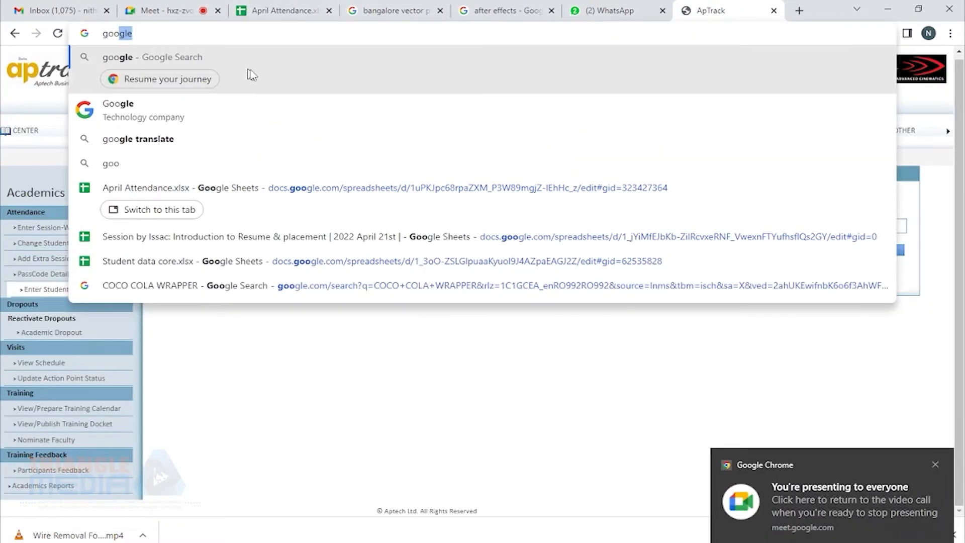
{"action": "key", "text": "Return"}
{"action": "left_click", "coordinate": [148, 193]}
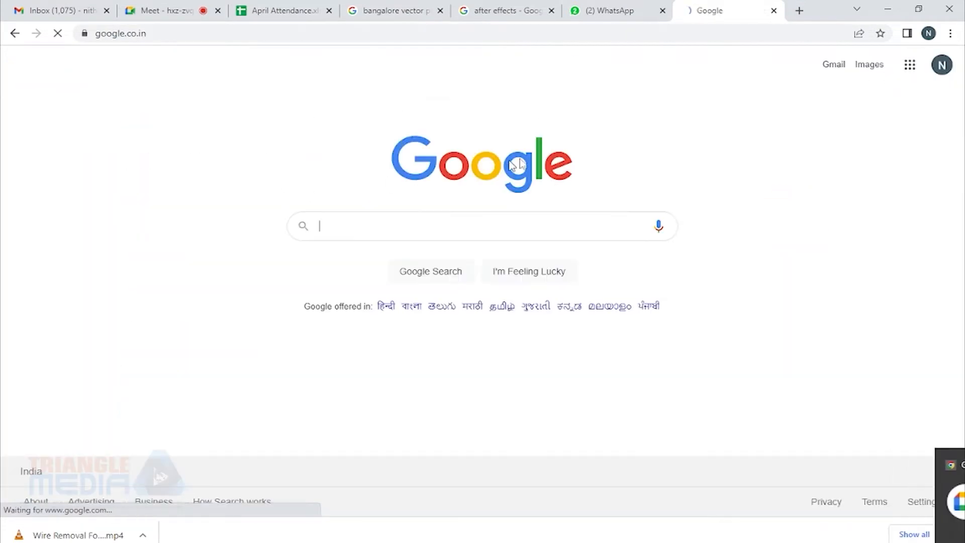
Search Google for mammootty and show the image results
{"action": "left_click", "coordinate": [475, 222]}
{"action": "type", "text": "m"}
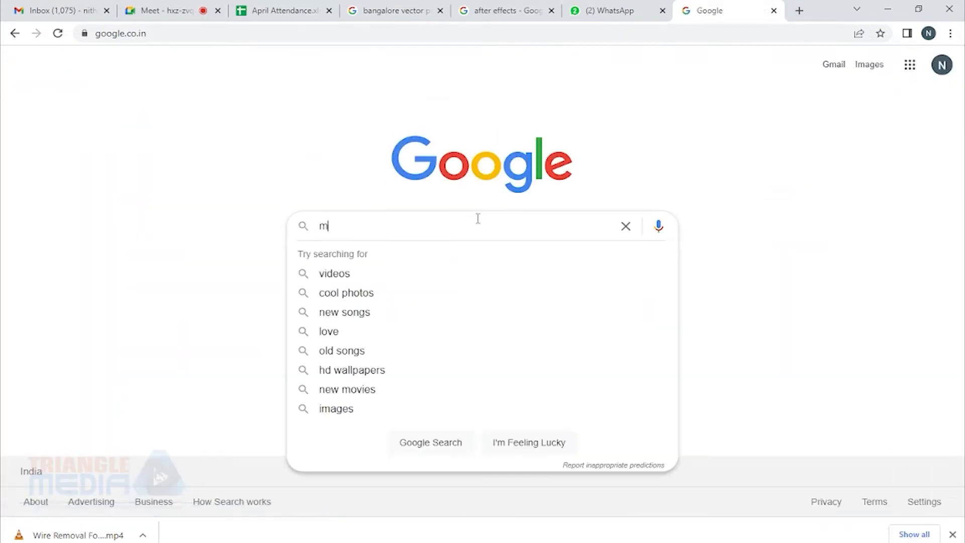
{"action": "type", "text": "ammo"}
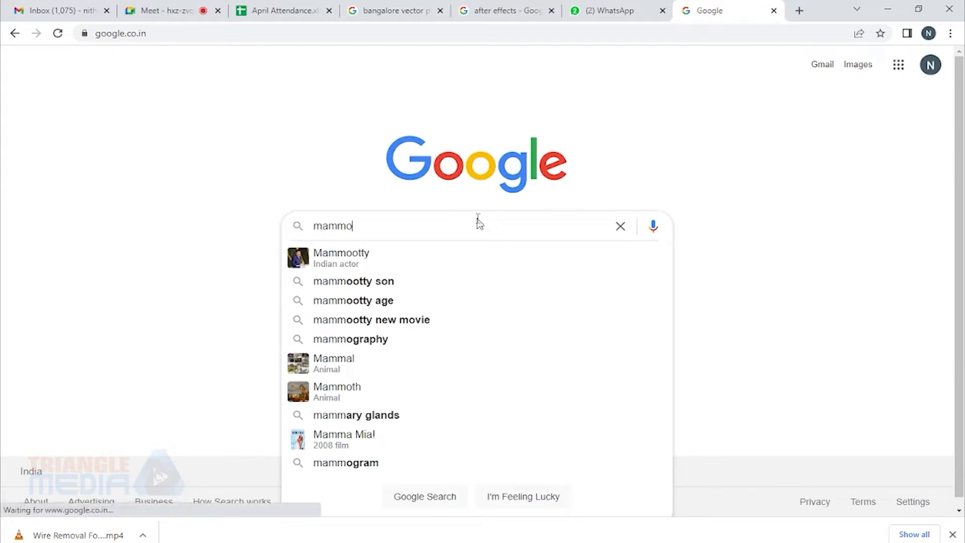
{"action": "type", "text": "otty"}
{"action": "key", "text": "Return"}
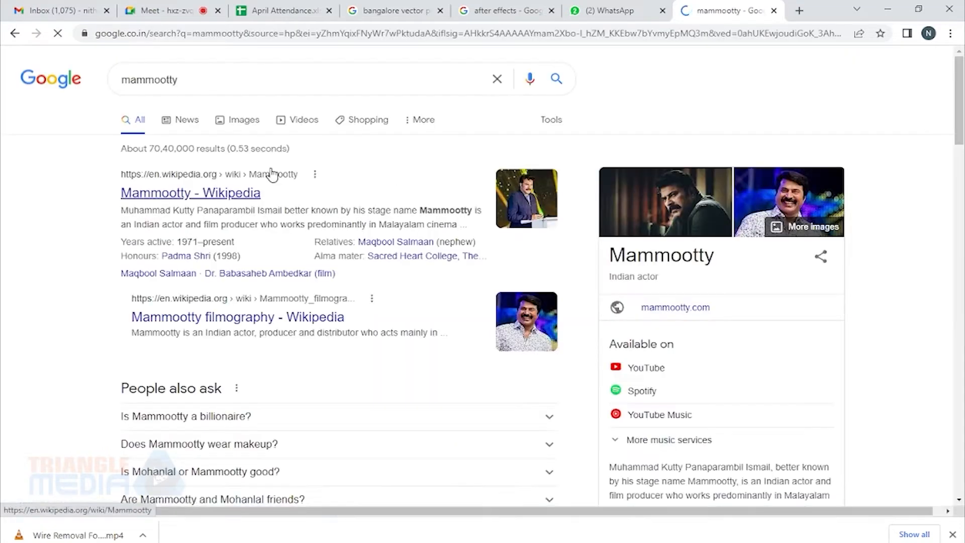
{"action": "left_click", "coordinate": [236, 126]}
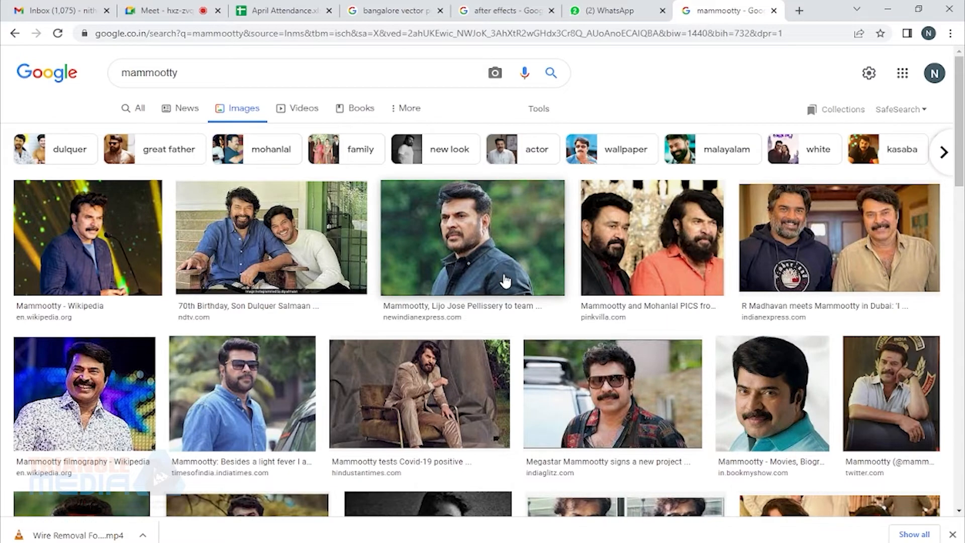
Open the 1,200 × 900 Times of India photo with the blue shirt and try to save it to the Desktop
{"action": "left_click", "coordinate": [291, 387]}
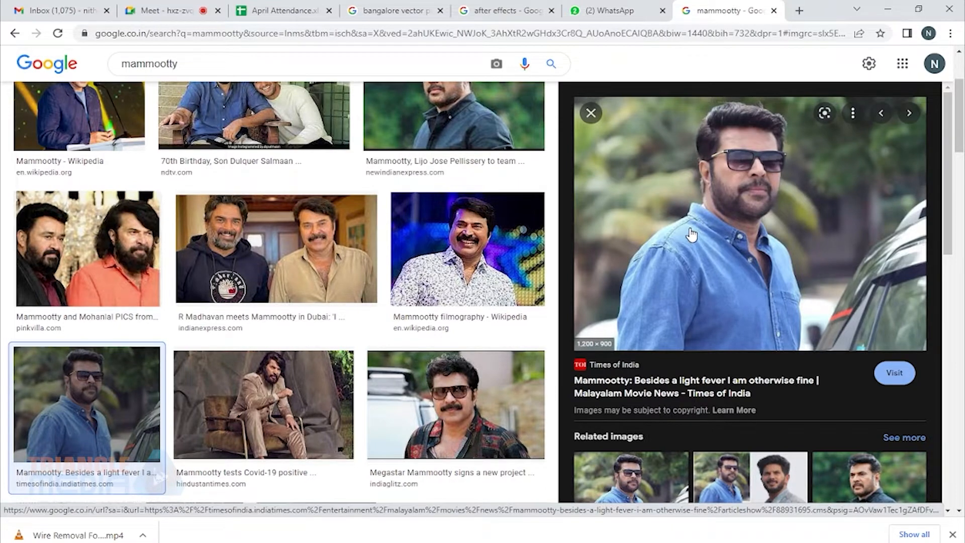
{"action": "right_click", "coordinate": [691, 233]}
{"action": "left_click", "coordinate": [723, 364]}
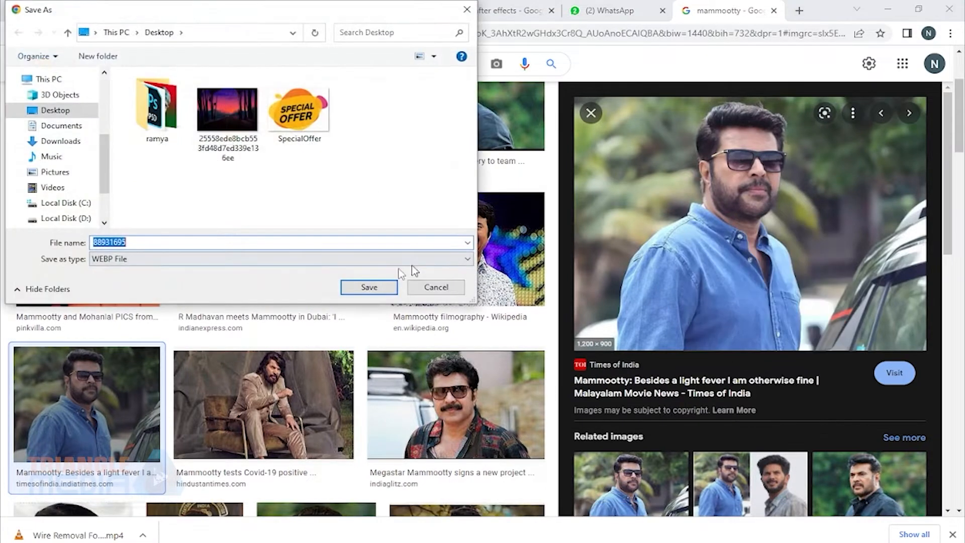
{"action": "left_click", "coordinate": [383, 294]}
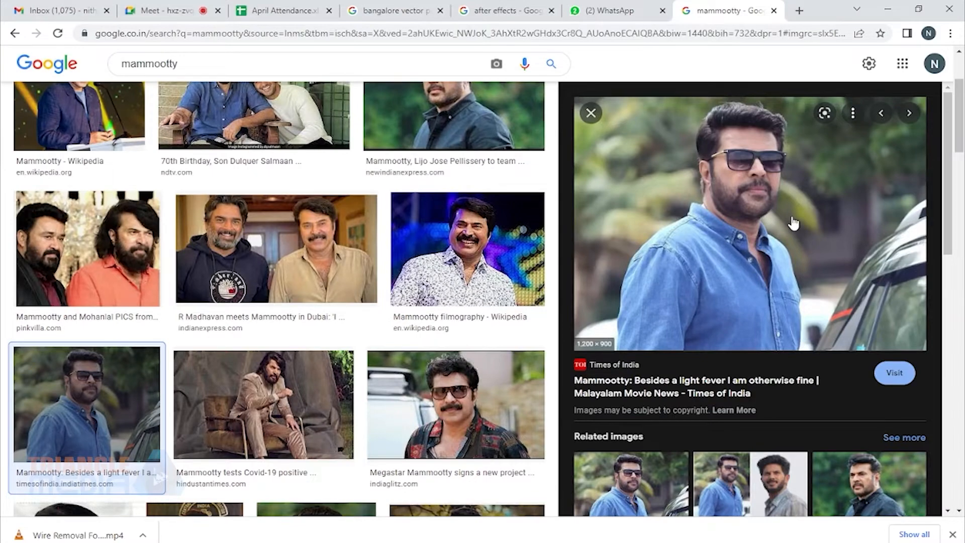
{"action": "scroll", "coordinate": [804, 306], "scroll_direction": "down", "scroll_amount": 4}
{"action": "left_click", "coordinate": [651, 327]}
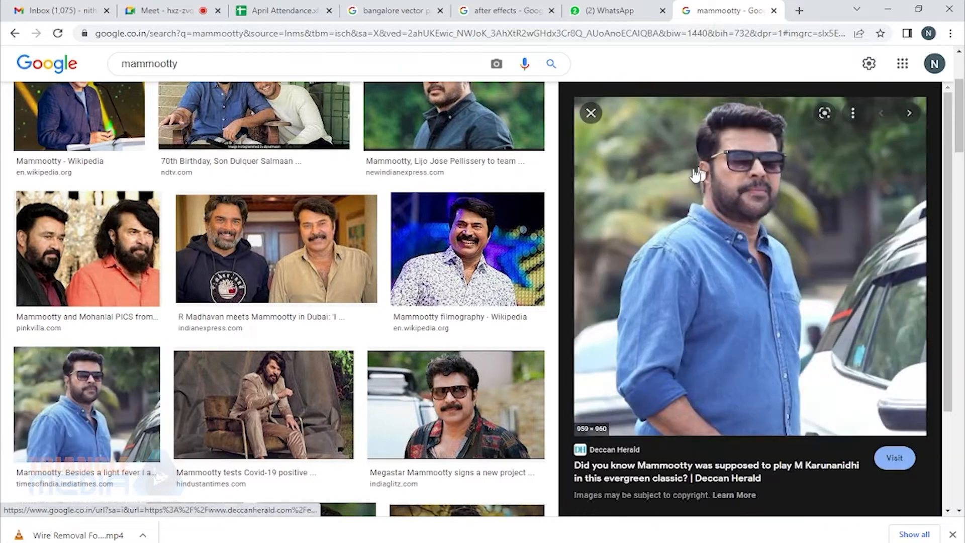
{"action": "right_click", "coordinate": [737, 240]}
{"action": "left_click", "coordinate": [814, 373]}
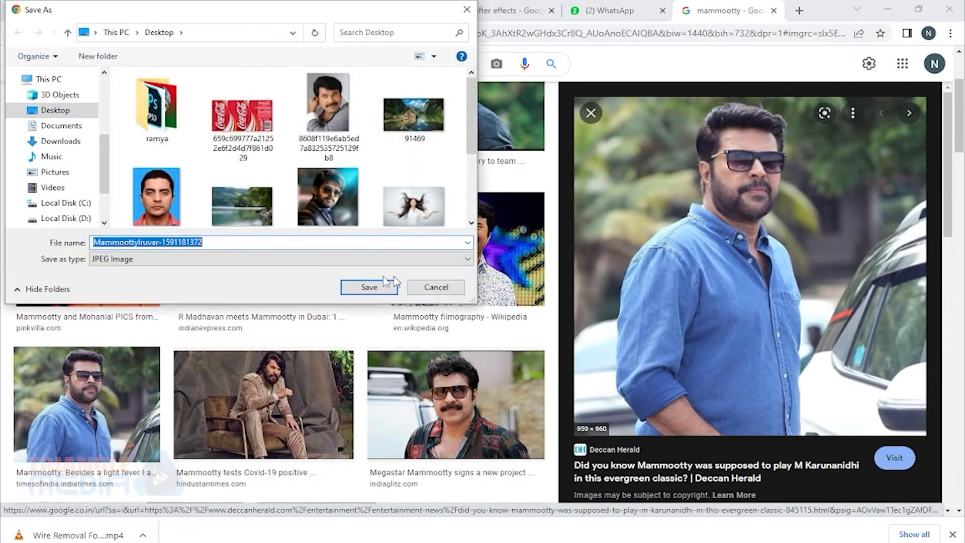
{"action": "left_click", "coordinate": [362, 288]}
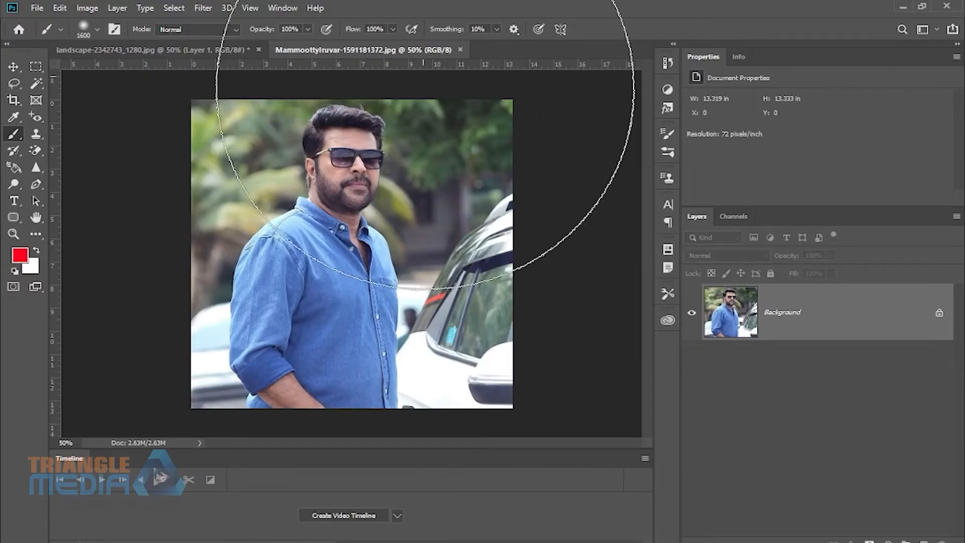
With the portrait photo open in Photoshop, reduce the brush size to 200 px
{"action": "key", "text": "bracketleft"}
{"action": "key", "text": "bracketleft"}
{"action": "key", "text": "bracketleft"}
{"action": "key", "text": "bracketleft"}
{"action": "key", "text": "bracketleft"}
{"action": "key", "text": "bracketleft"}
{"action": "key", "text": "bracketleft"}
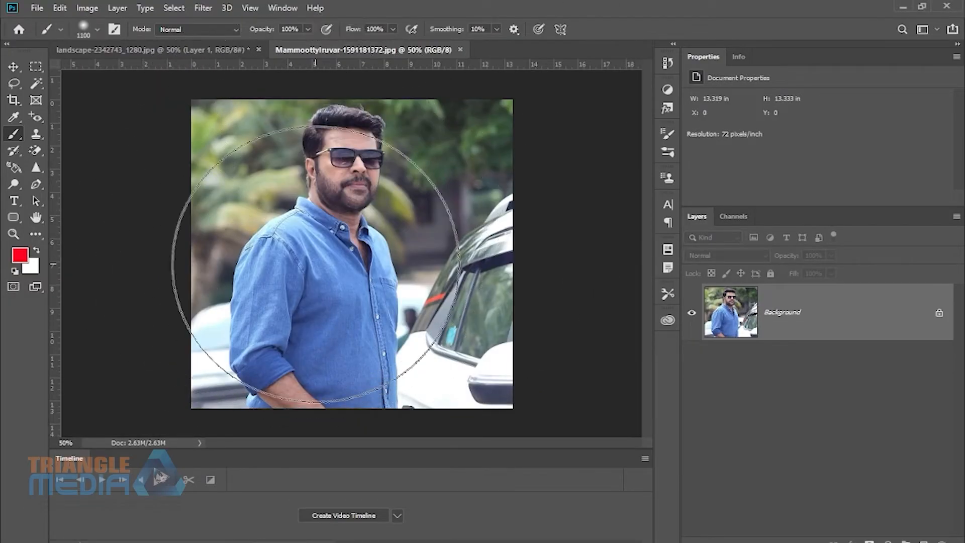
{"action": "key", "text": "bracketleft"}
{"action": "key", "text": "bracketleft"}
{"action": "key", "text": "bracketleft"}
{"action": "key", "text": "bracketleft"}
{"action": "key", "text": "bracketleft"}
{"action": "key", "text": "bracketleft"}
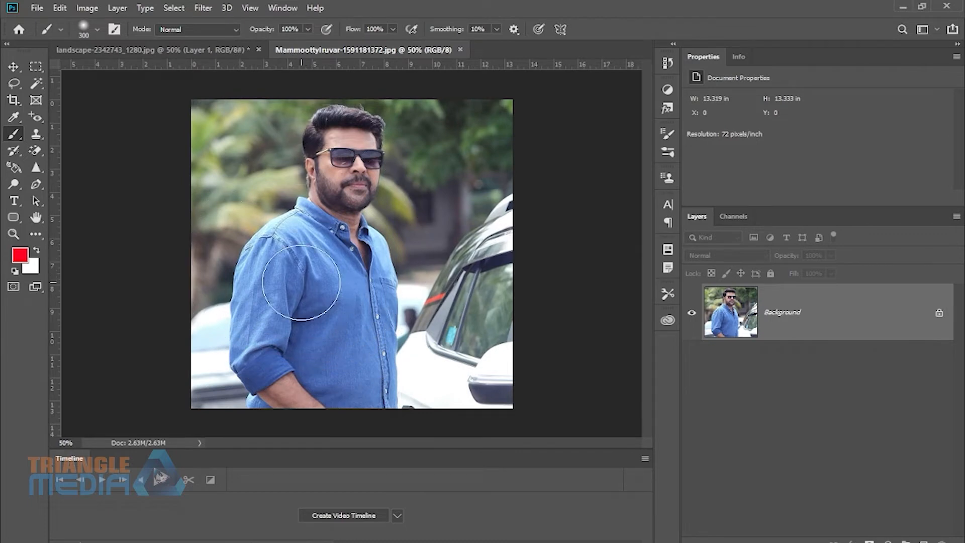
{"action": "key", "text": "bracketleft"}
{"action": "key", "text": "bracketleft"}
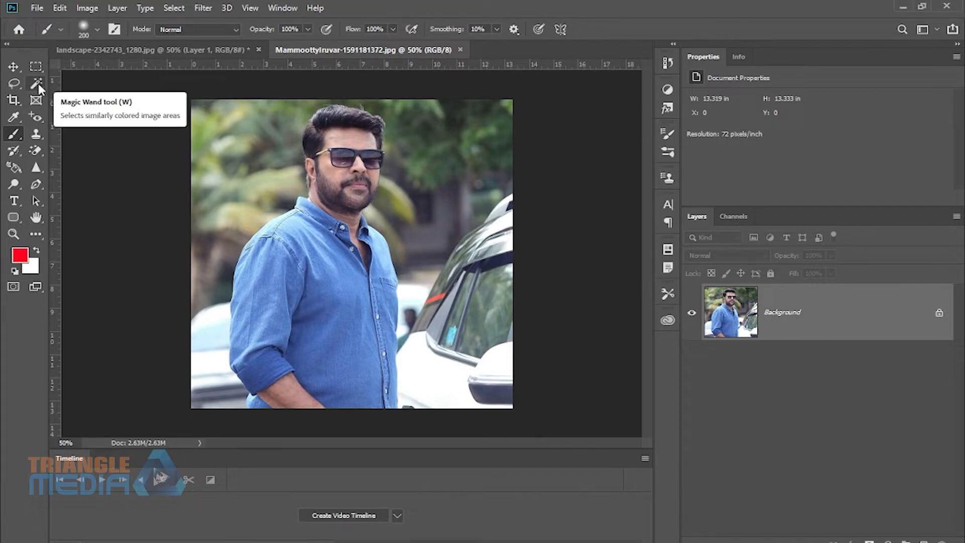
Select the man's blue shirt with the Quick Selection tool, including the sleeve and the button placket
{"action": "left_click_drag", "start_coordinate": [38, 83], "coordinate": [74, 82]}
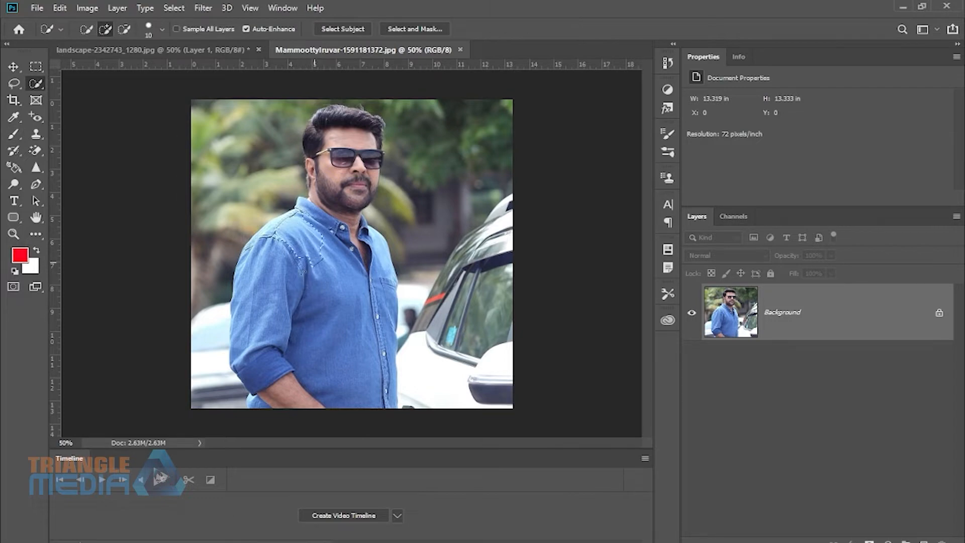
{"action": "mouse_move", "coordinate": [303, 272]}
{"action": "left_mouse_down"}
{"action": "mouse_move", "coordinate": [264, 312]}
{"action": "mouse_move", "coordinate": [274, 360]}
{"action": "mouse_move", "coordinate": [367, 244]}
{"action": "left_mouse_up"}
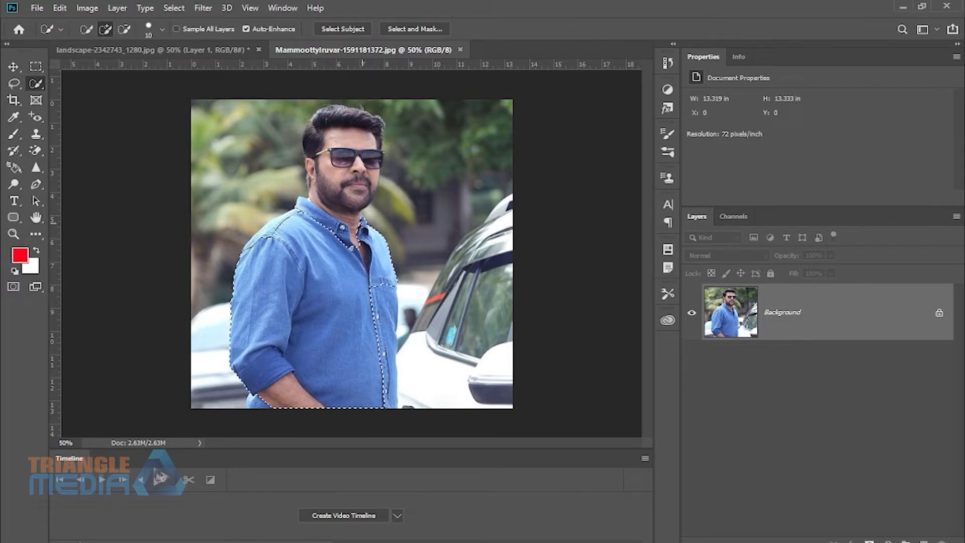
{"action": "left_click_drag", "start_coordinate": [368, 323], "coordinate": [380, 289]}
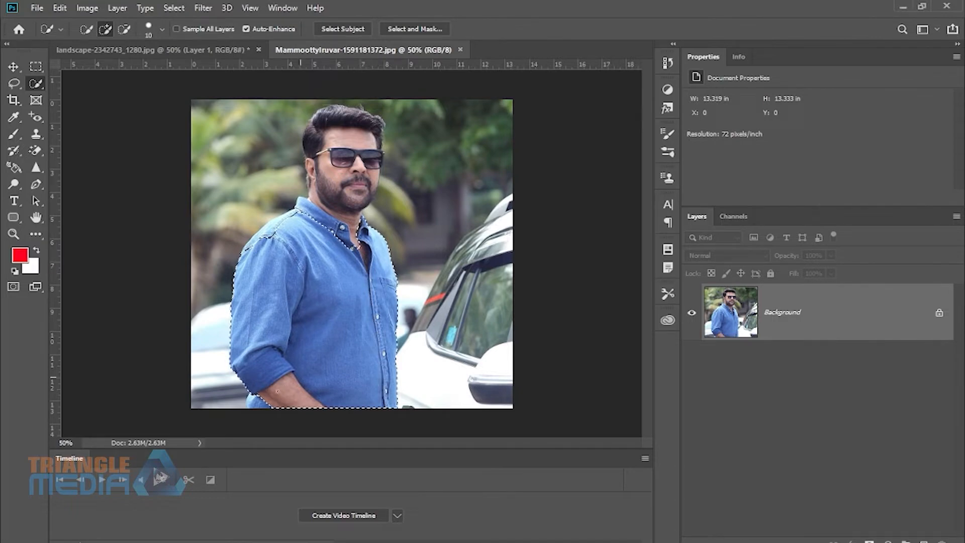
Subtract the bare forearm below the rolled sleeve from the shirt selection
{"action": "key", "text": "ctrl+plus"}
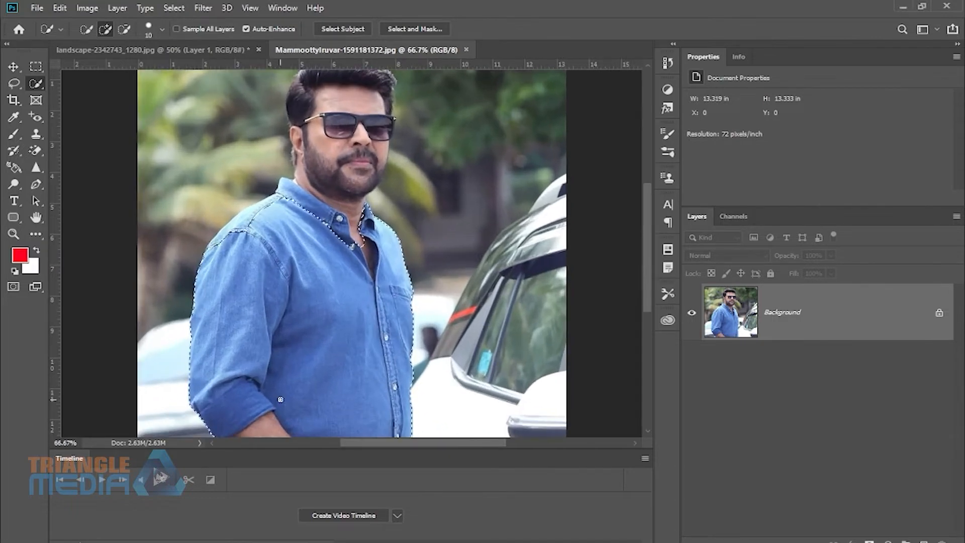
{"action": "left_click_drag", "start_coordinate": [290, 400], "coordinate": [293, 250]}
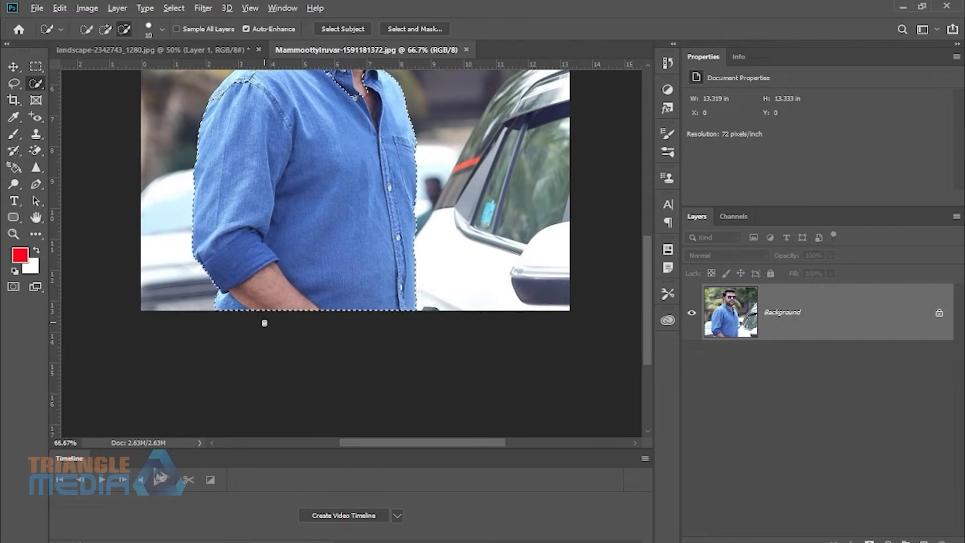
{"action": "mouse_move", "coordinate": [267, 316]}
{"action": "left_mouse_down"}
{"action": "mouse_move", "coordinate": [256, 284]}
{"action": "mouse_move", "coordinate": [273, 278]}
{"action": "mouse_move", "coordinate": [285, 313]}
{"action": "left_mouse_up"}
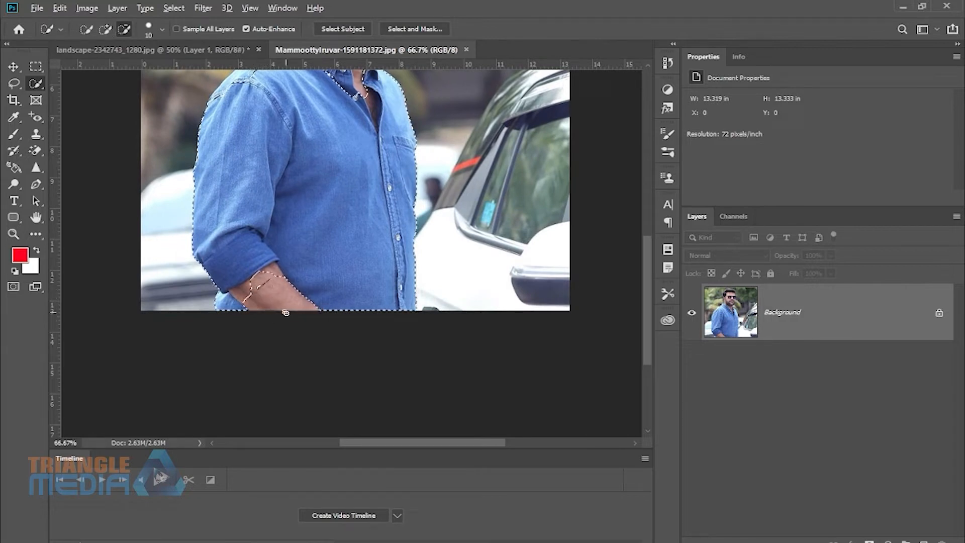
{"action": "mouse_move", "coordinate": [278, 274]}
{"action": "left_mouse_down"}
{"action": "mouse_move", "coordinate": [272, 268]}
{"action": "mouse_move", "coordinate": [240, 297]}
{"action": "left_mouse_up"}
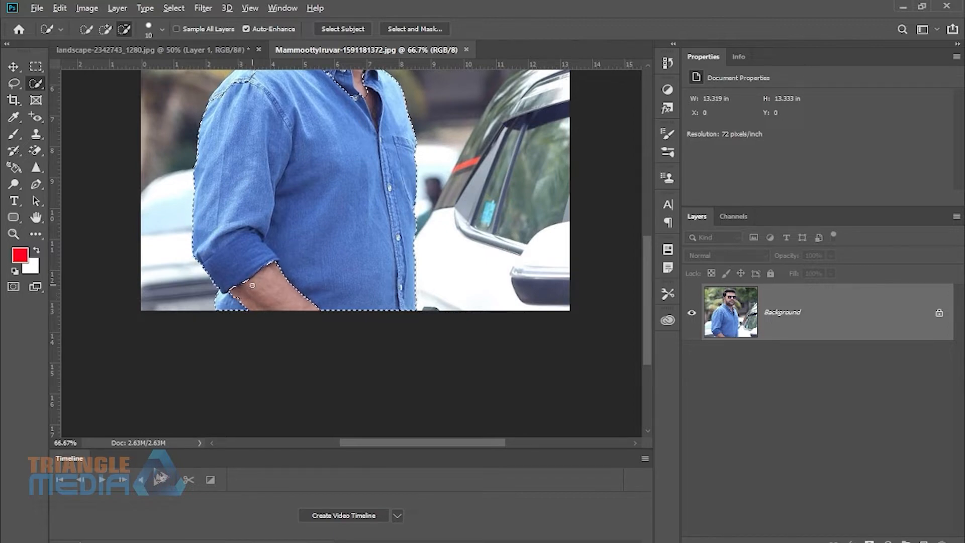
Enlarge the Quick Selection brush to 30 px and extend the shirt selection over the shoulder and the collar opening
{"action": "scroll", "coordinate": [262, 307], "scroll_direction": "up", "scroll_amount": 5}
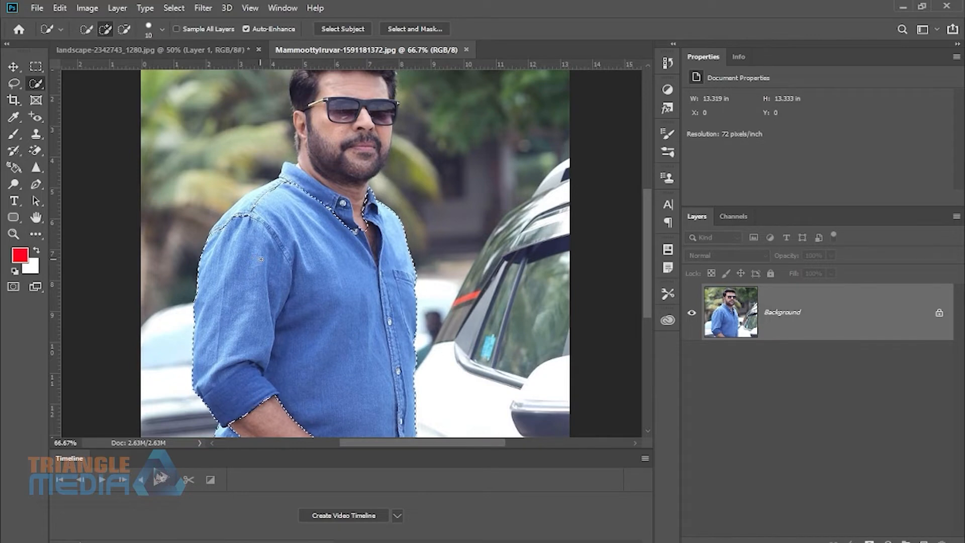
{"action": "key", "text": "bracketright"}
{"action": "key", "text": "bracketright"}
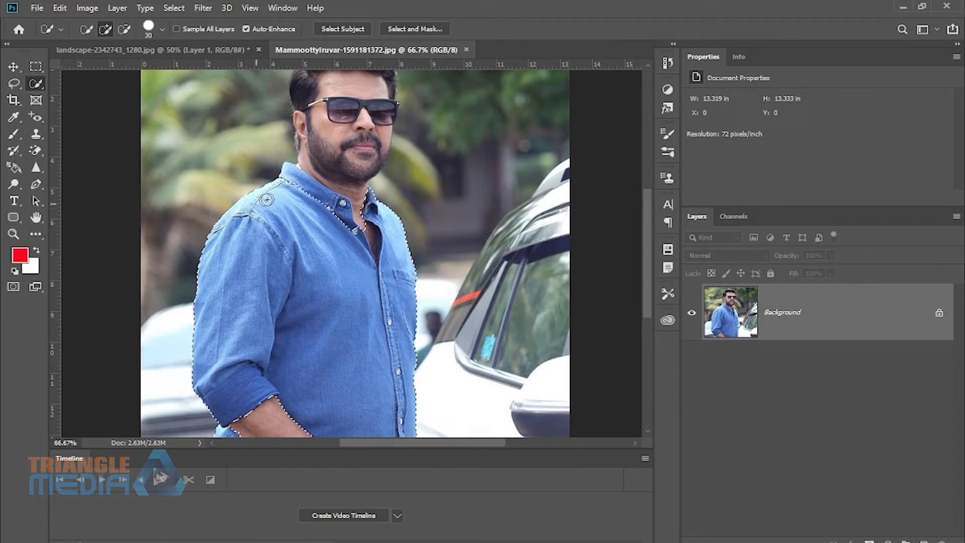
{"action": "mouse_move", "coordinate": [267, 200]}
{"action": "left_mouse_down"}
{"action": "mouse_move", "coordinate": [286, 193]}
{"action": "mouse_move", "coordinate": [289, 176]}
{"action": "mouse_move", "coordinate": [321, 208]}
{"action": "mouse_move", "coordinate": [367, 214]}
{"action": "left_mouse_up"}
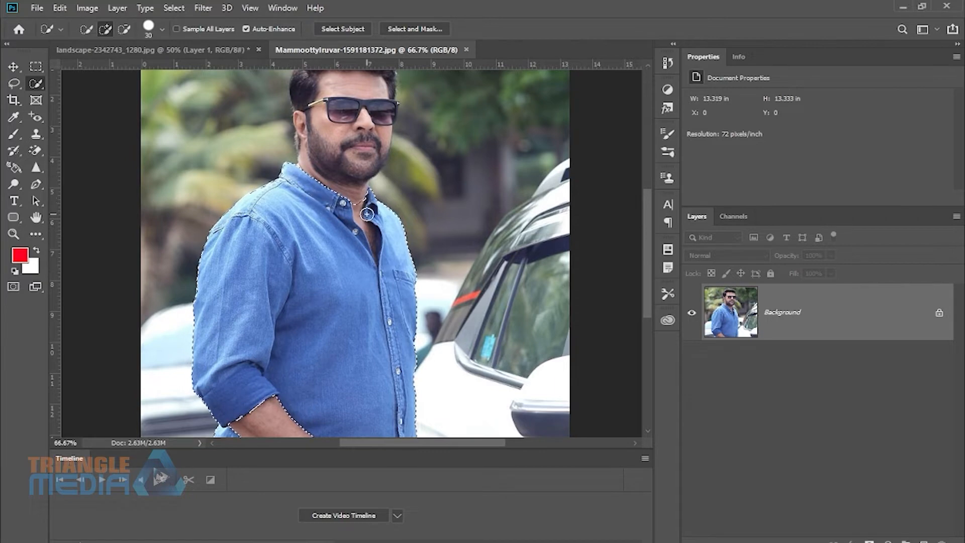
Subtract the bare neck and upper chest skin from the shirt selection with a 9 px Quick Selection brush
{"action": "key", "text": "bracketleft"}
{"action": "key", "text": "ctrl+plus"}
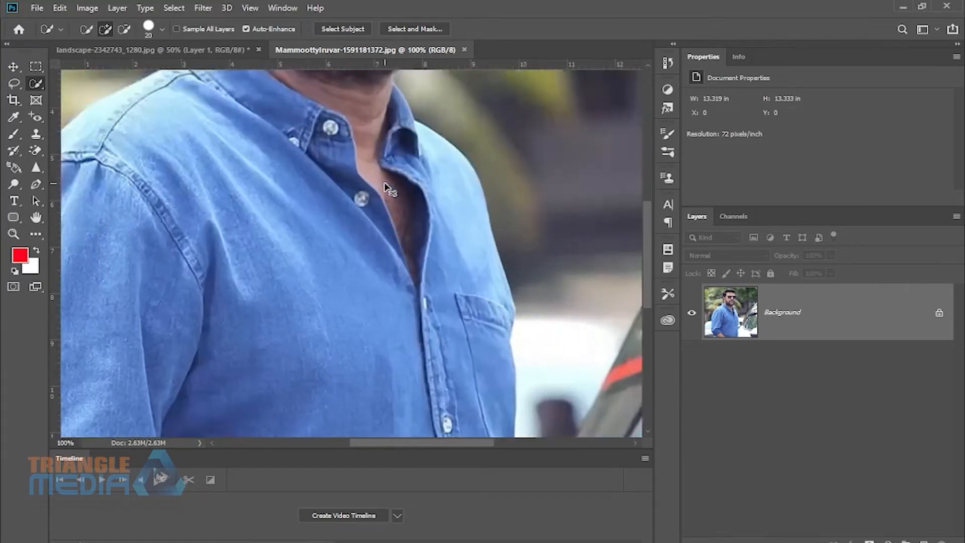
{"action": "key", "text": "ctrl+plus"}
{"action": "left_click_drag", "start_coordinate": [378, 169], "coordinate": [345, 275]}
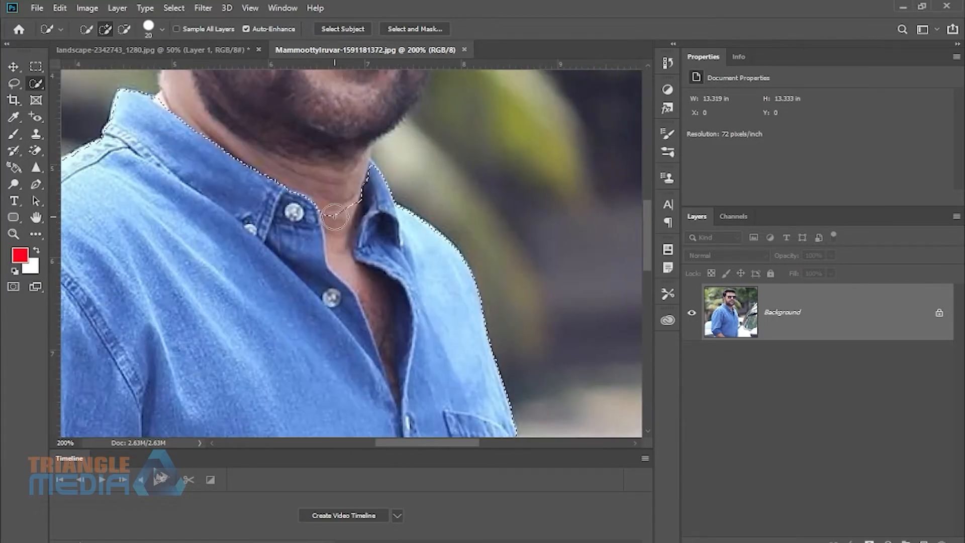
{"action": "key", "text": "bracketleft"}
{"action": "key", "text": "bracketleft"}
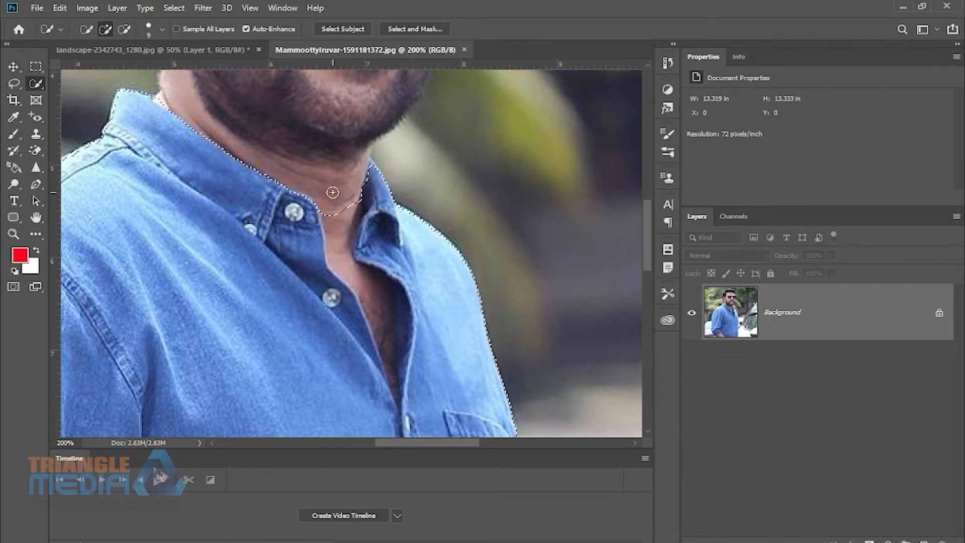
{"action": "mouse_move", "coordinate": [334, 196]}
{"action": "left_mouse_down"}
{"action": "mouse_move", "coordinate": [341, 245]}
{"action": "mouse_move", "coordinate": [387, 337]}
{"action": "left_mouse_up"}
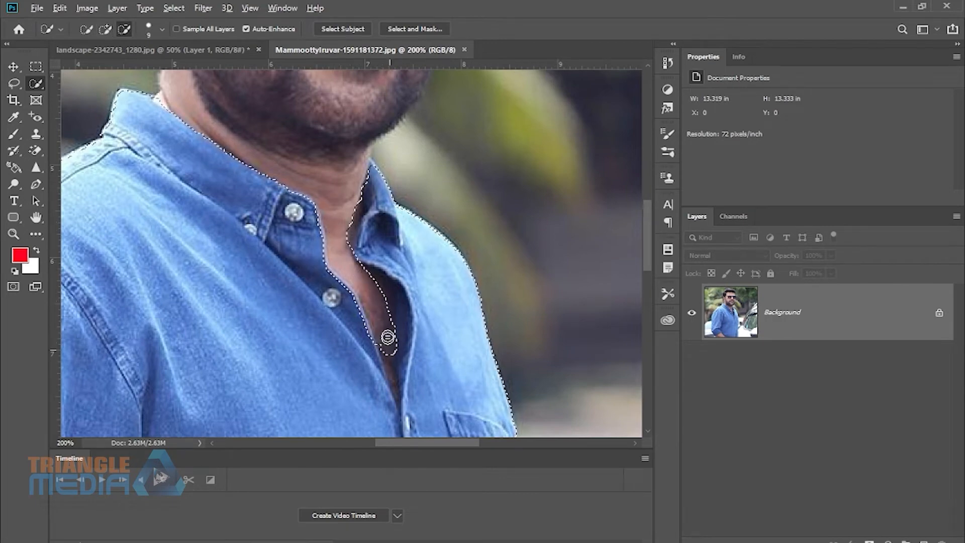
Reduce the Quick Selection brush to 5 px and subtract the narrow strip of chest at the lower end of the collar opening
{"action": "key", "text": "alt"}
{"action": "scroll", "coordinate": [397, 306], "scroll_direction": "down", "scroll_amount": 2}
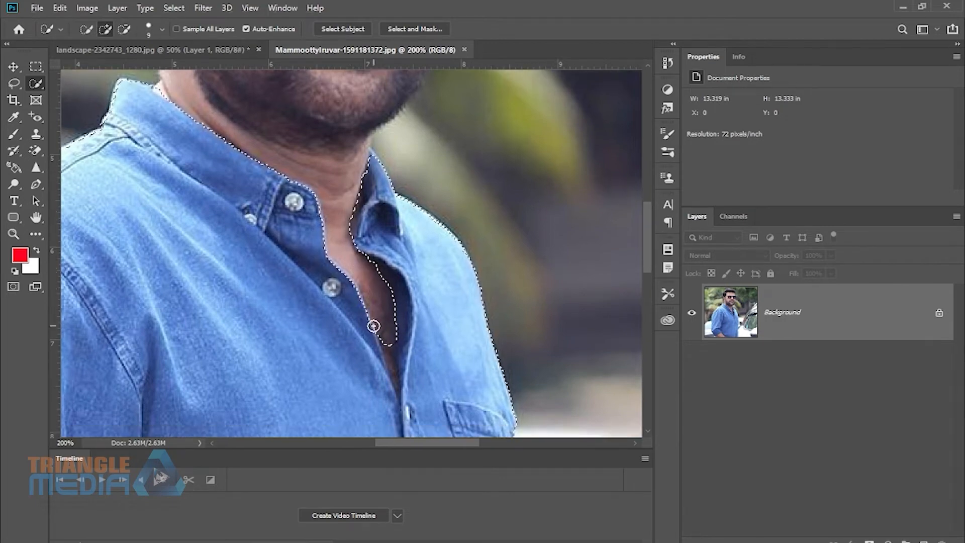
{"action": "key", "text": "bracketleft"}
{"action": "key", "text": "bracketleft"}
{"action": "key", "text": "bracketleft"}
{"action": "key", "text": "bracketleft"}
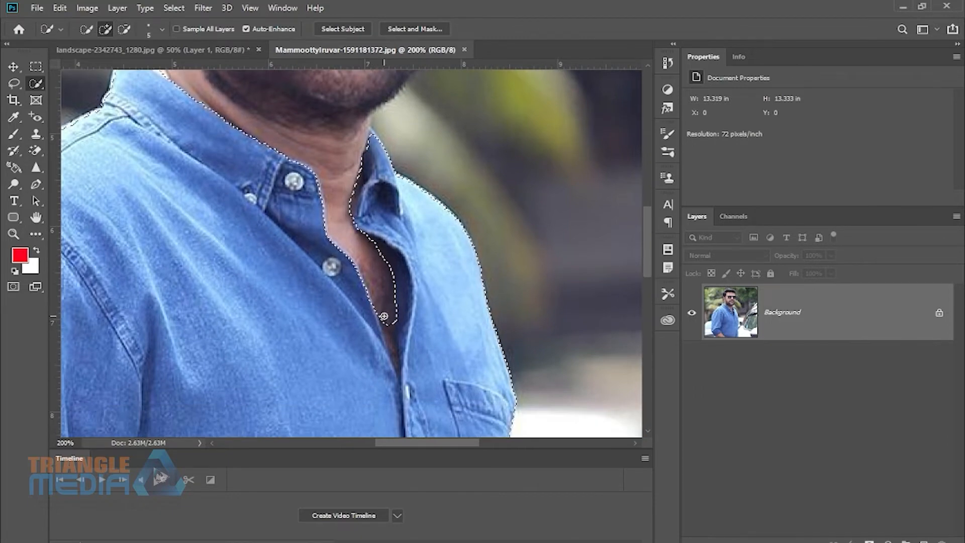
{"action": "key", "text": "alt"}
{"action": "left_click_drag", "start_coordinate": [387, 322], "coordinate": [390, 337]}
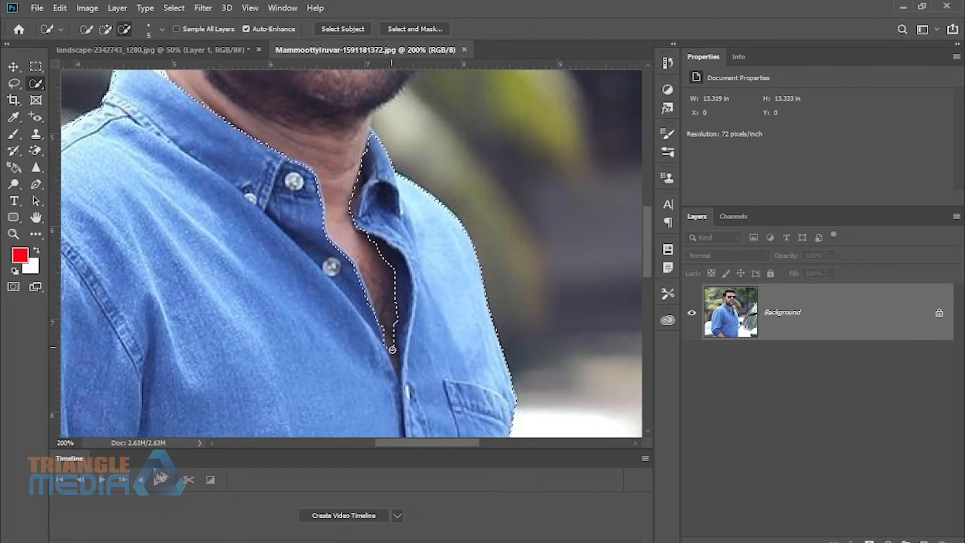
Add a new layer and paint the entire selected shirt red with the 200 px Brush tool
{"action": "scroll", "coordinate": [362, 296], "scroll_direction": "down", "scroll_amount": 2}
{"action": "key", "text": "ctrl+minus"}
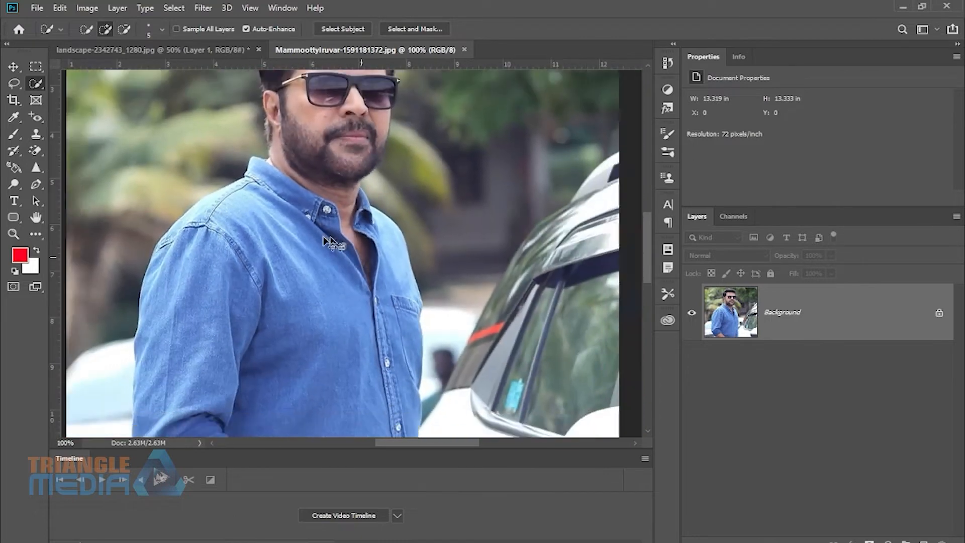
{"action": "key", "text": "ctrl+minus"}
{"action": "scroll", "coordinate": [317, 246], "scroll_direction": "down", "scroll_amount": 5}
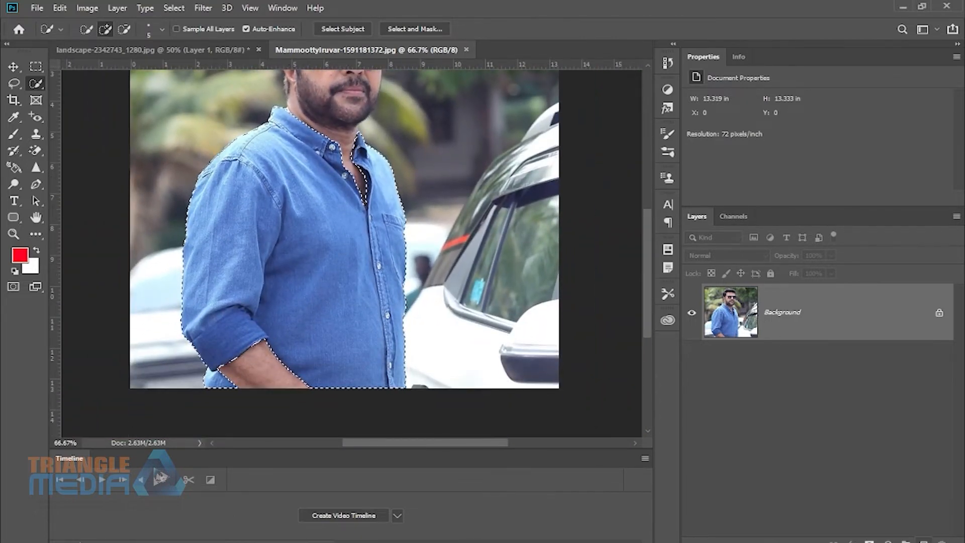
{"action": "left_click", "coordinate": [924, 541]}
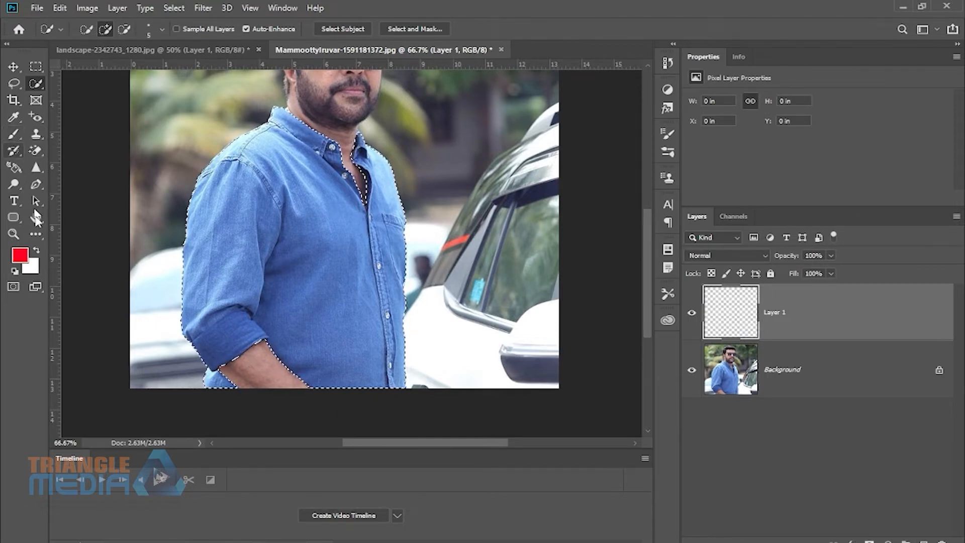
{"action": "left_click_drag", "start_coordinate": [13, 134], "coordinate": [78, 136]}
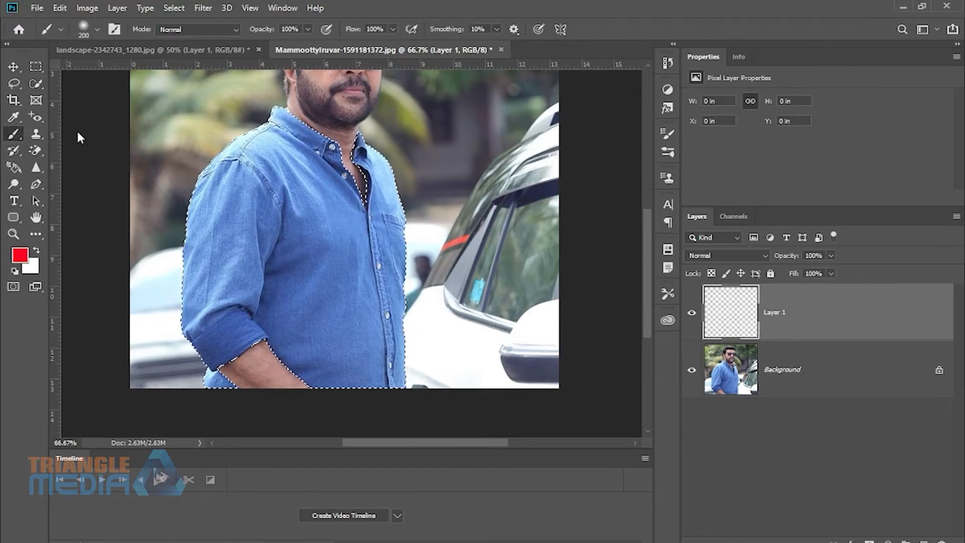
{"action": "mouse_move", "coordinate": [300, 161]}
{"action": "left_mouse_down"}
{"action": "mouse_move", "coordinate": [356, 363]}
{"action": "mouse_move", "coordinate": [473, 276]}
{"action": "mouse_move", "coordinate": [312, 58]}
{"action": "mouse_move", "coordinate": [216, 10]}
{"action": "mouse_move", "coordinate": [203, 55]}
{"action": "mouse_move", "coordinate": [234, 325]}
{"action": "left_mouse_up"}
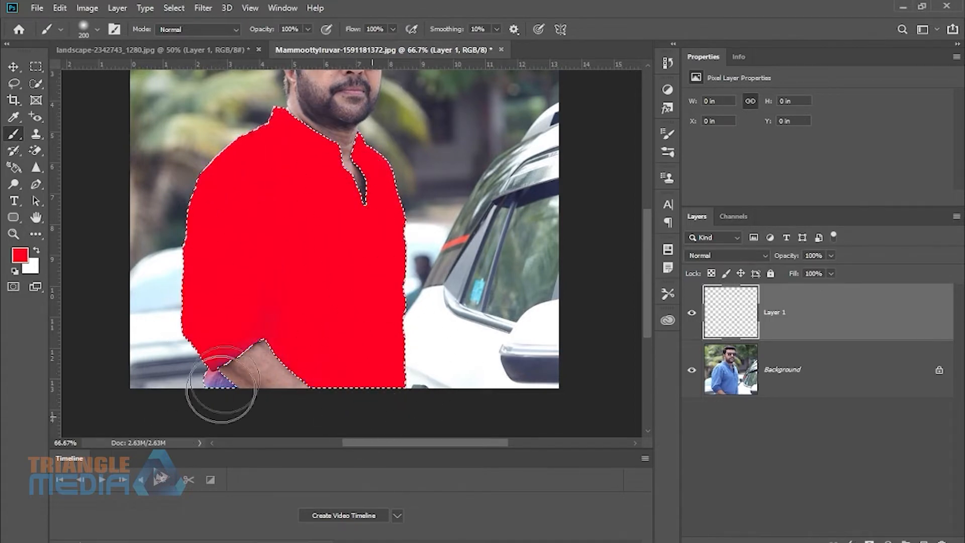
{"action": "left_click_drag", "start_coordinate": [222, 384], "coordinate": [217, 350]}
{"action": "mouse_move", "coordinate": [403, 353]}
{"action": "left_mouse_down"}
{"action": "mouse_move", "coordinate": [337, 437]}
{"action": "mouse_move", "coordinate": [346, 433]}
{"action": "left_mouse_up"}
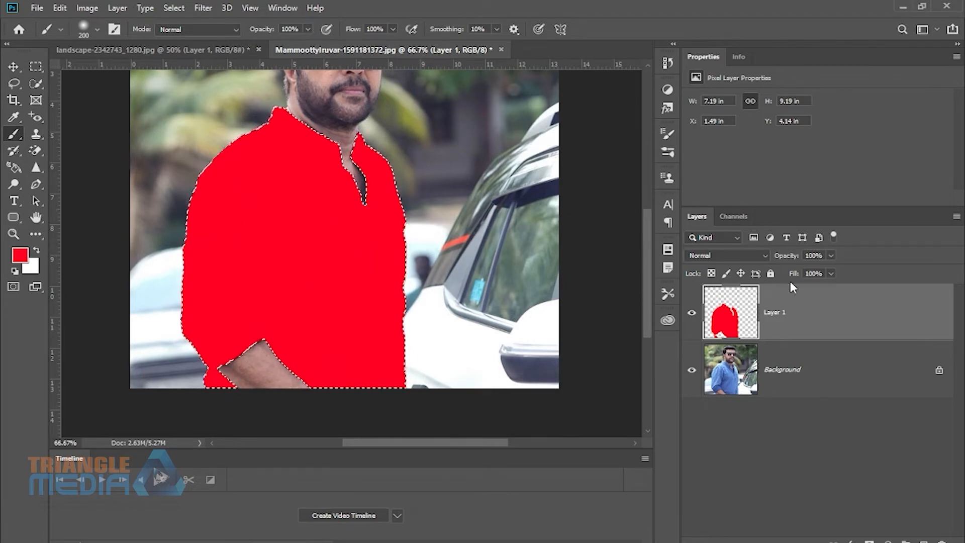
Set the red-painted layer's blend mode to Color and clear the shirt selection
{"action": "left_click", "coordinate": [703, 254]}
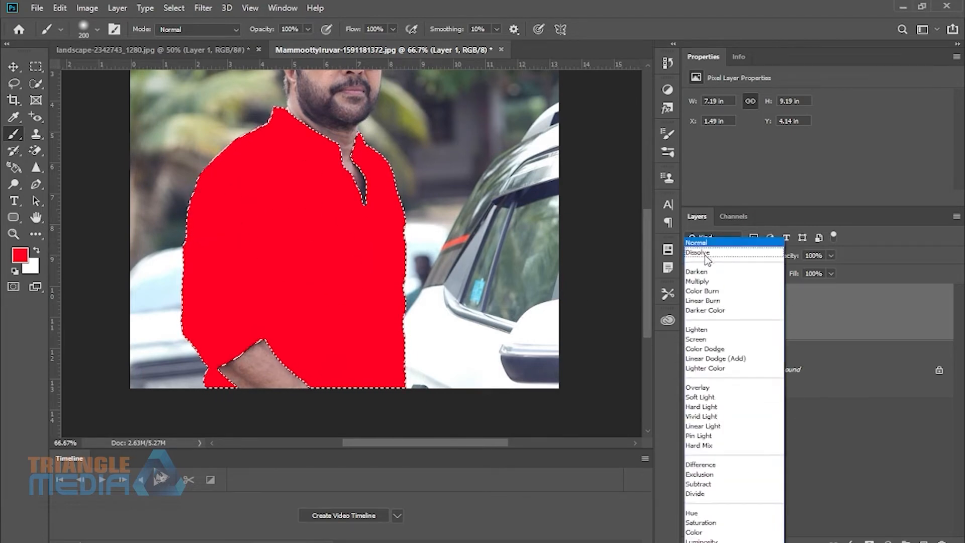
{"action": "left_click", "coordinate": [705, 528]}
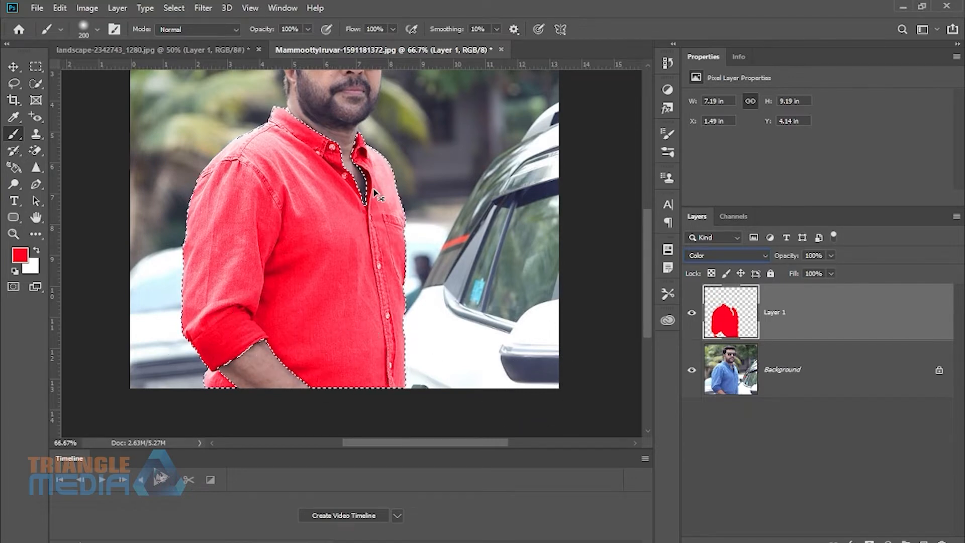
{"action": "key", "text": "ctrl+d"}
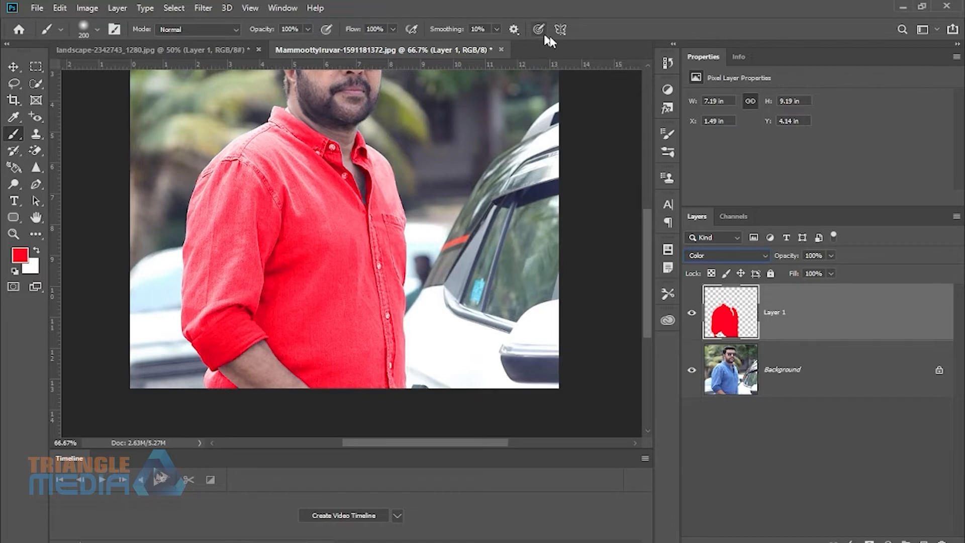
{"action": "left_click", "coordinate": [14, 67]}
{"action": "left_click", "coordinate": [506, 263]}
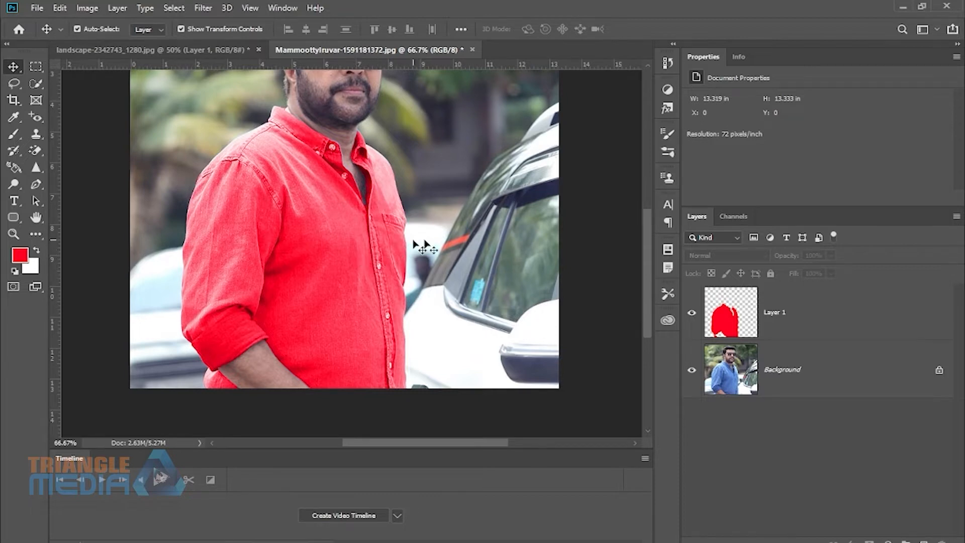
Add a Color Overlay effect to Layer 1 and set its colour to dark green, 327500
{"action": "left_click", "coordinate": [746, 314]}
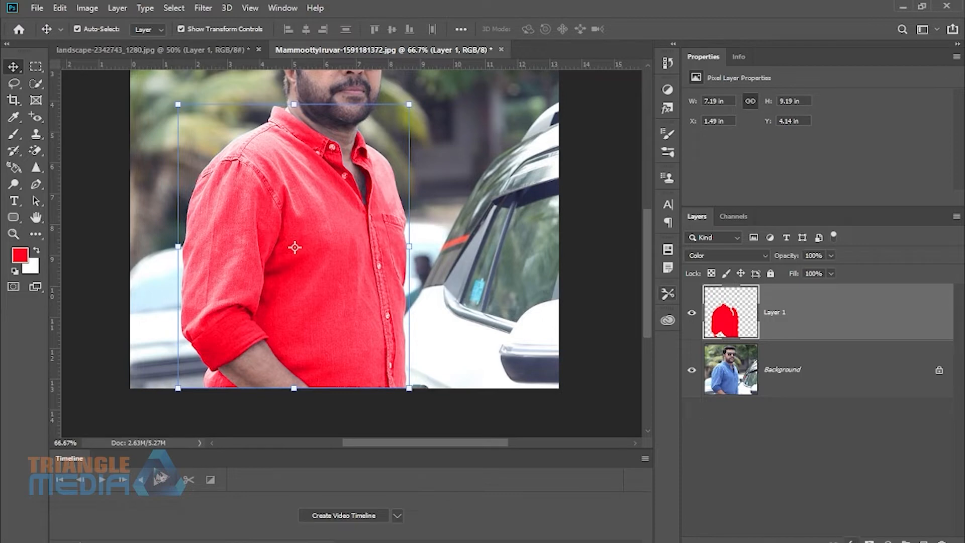
{"action": "left_click", "coordinate": [851, 541]}
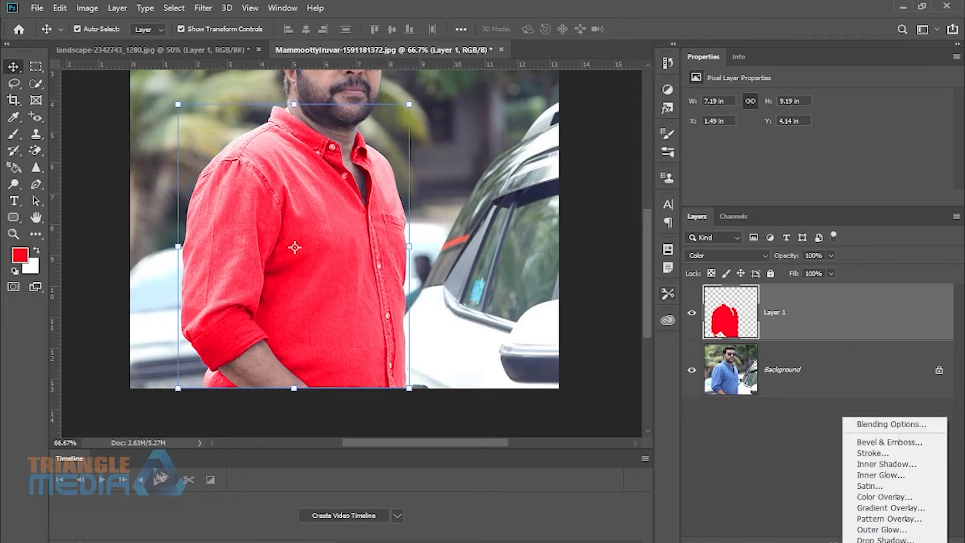
{"action": "key", "text": "Escape"}
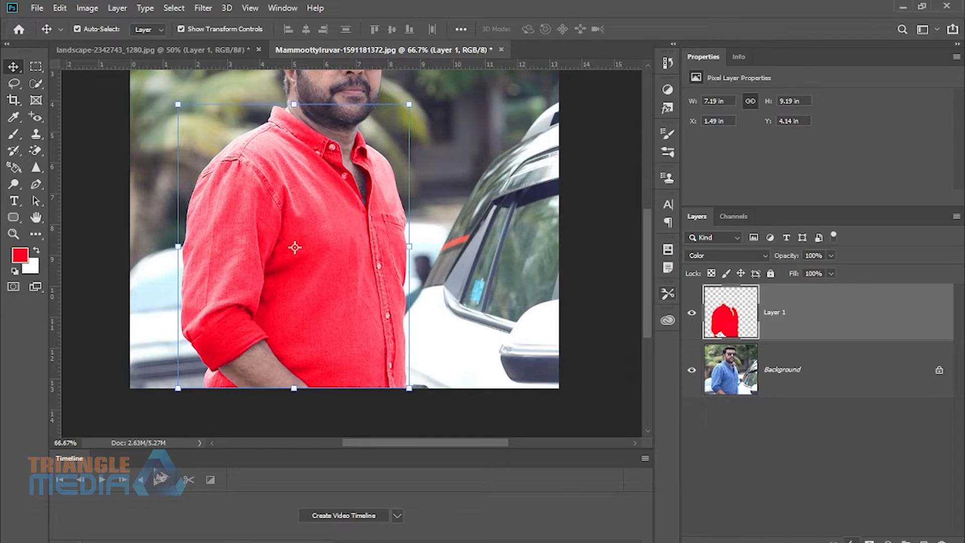
{"action": "left_click", "coordinate": [851, 541]}
{"action": "left_click", "coordinate": [882, 495]}
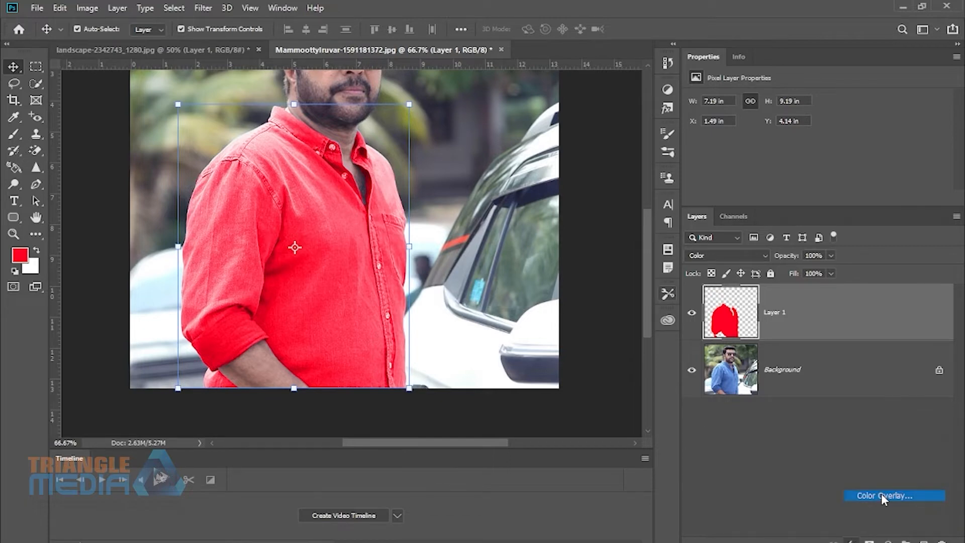
{"action": "left_click_drag", "start_coordinate": [538, 69], "coordinate": [731, 68]}
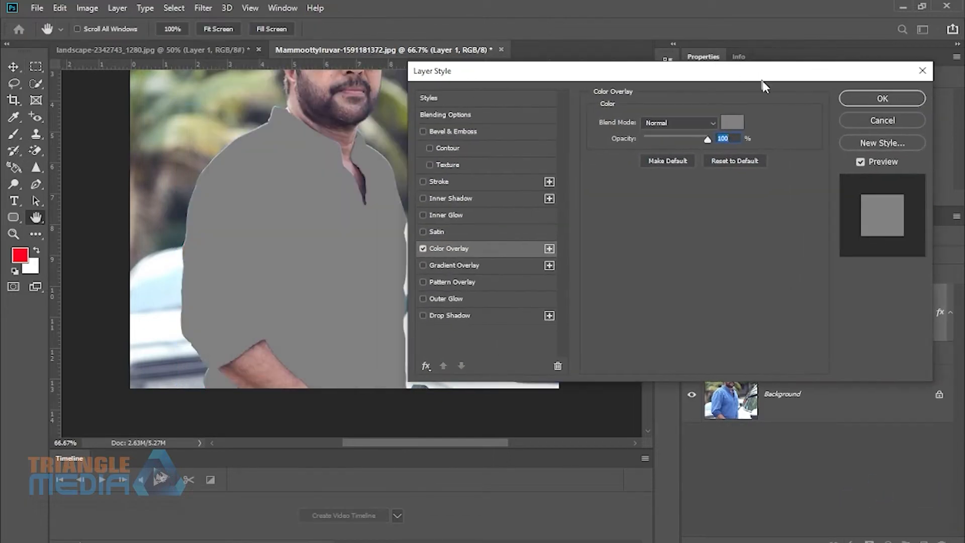
{"action": "left_click", "coordinate": [733, 122]}
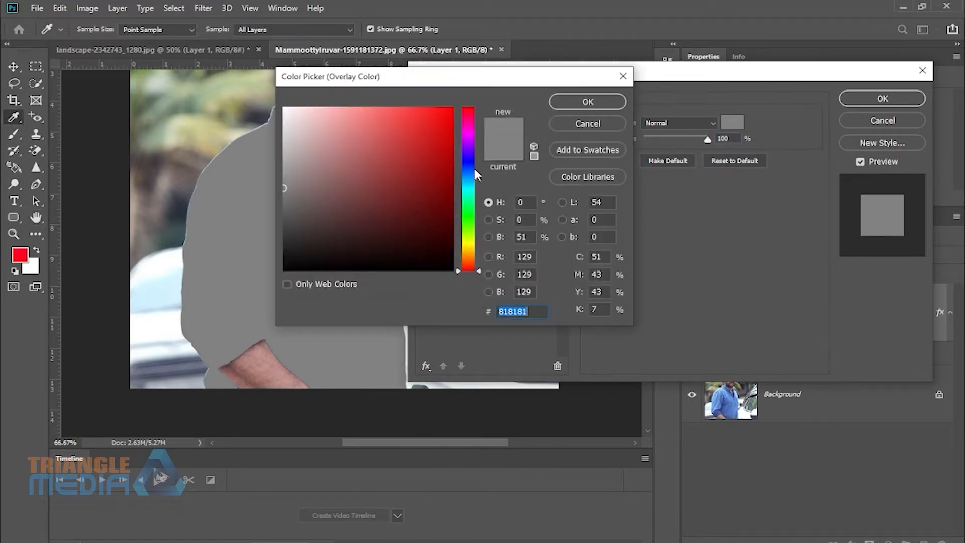
{"action": "left_click_drag", "start_coordinate": [470, 161], "coordinate": [478, 228]}
{"action": "left_click", "coordinate": [452, 201]}
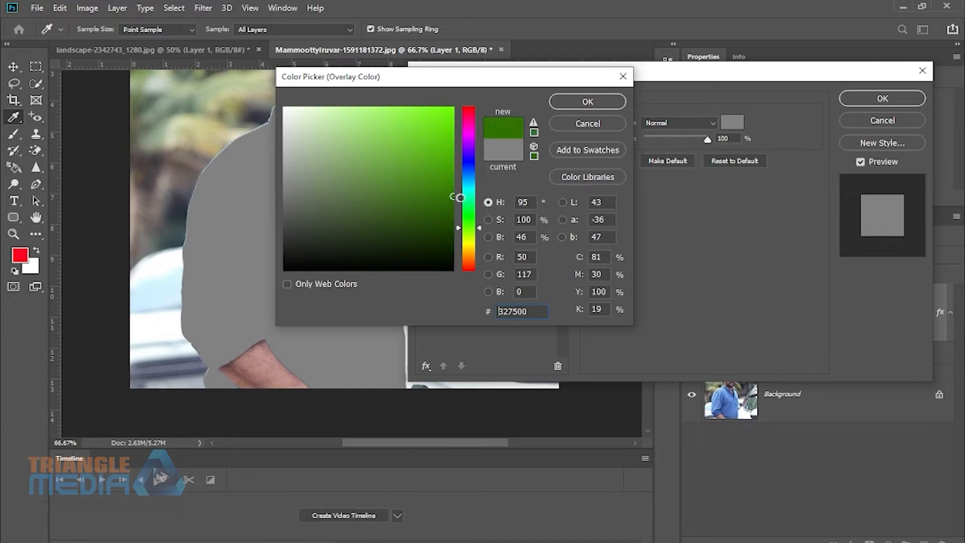
{"action": "left_click", "coordinate": [586, 101]}
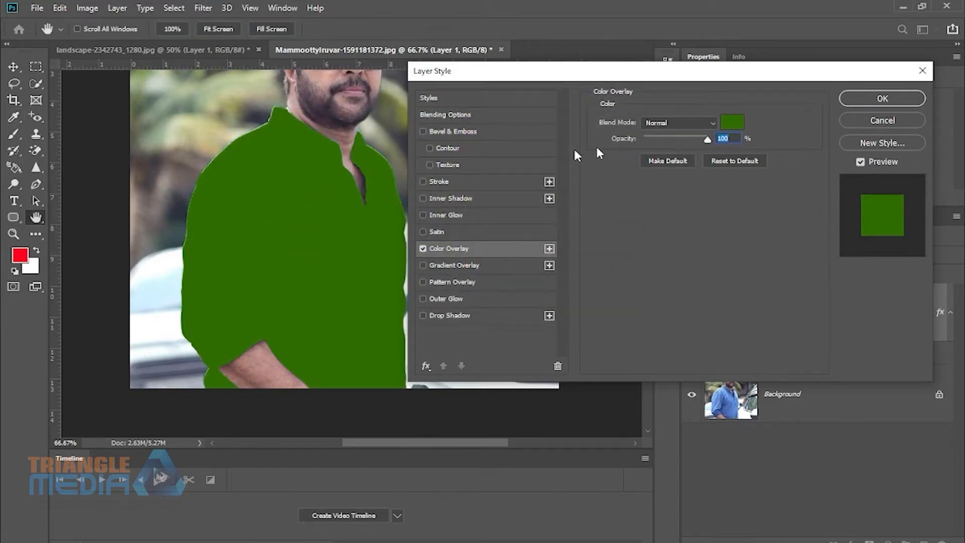
Set the Color Overlay's blend mode to Color and apply the layer style to the shirt
{"action": "left_click", "coordinate": [661, 123]}
{"action": "left_click", "coordinate": [681, 423]}
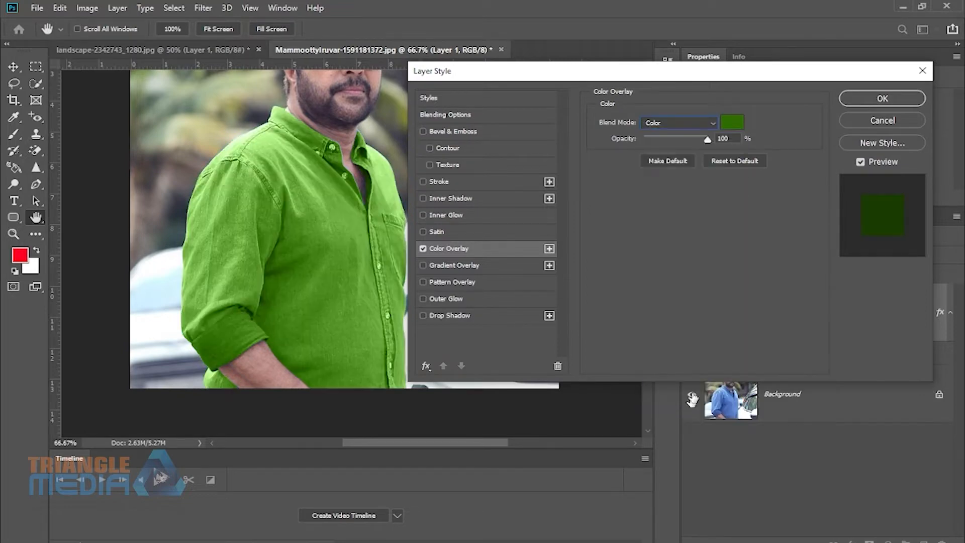
{"action": "left_click", "coordinate": [911, 100]}
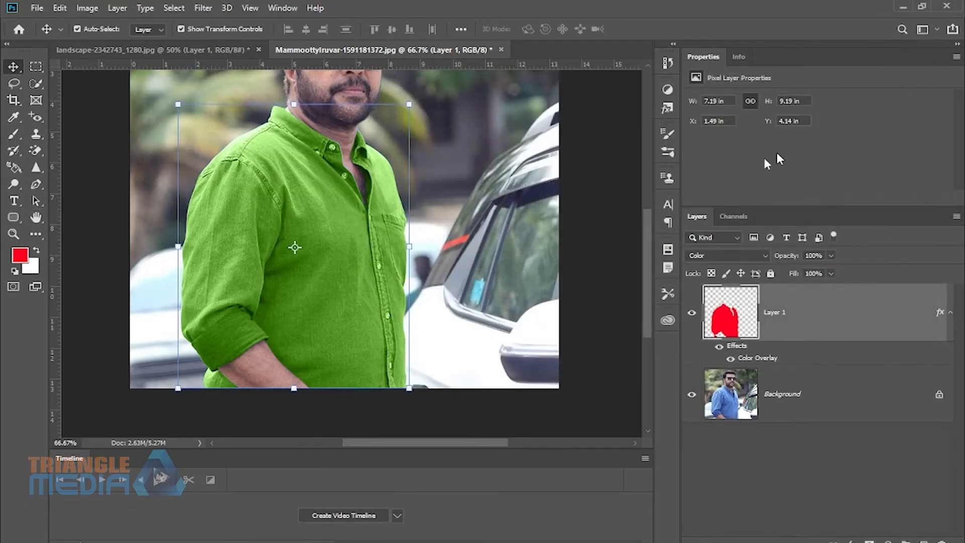
{"action": "left_click", "coordinate": [619, 208]}
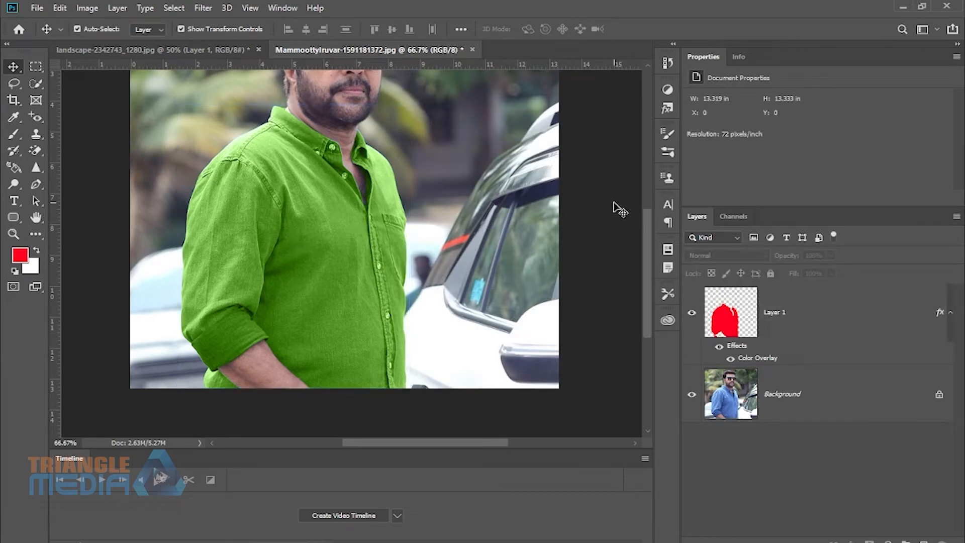
Delete the recoloured shirt layer and switch to the Pencil tool
{"action": "left_click", "coordinate": [360, 251]}
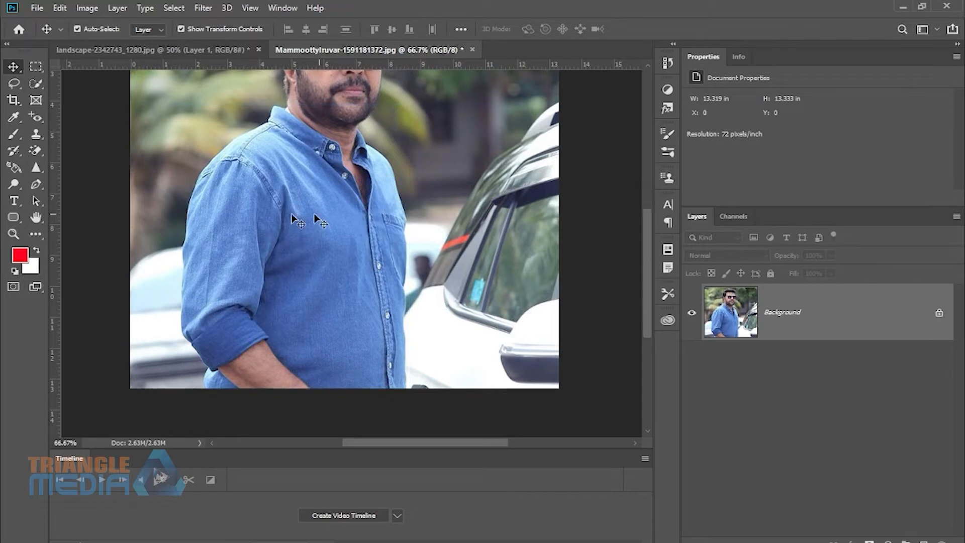
{"action": "left_click", "coordinate": [14, 134]}
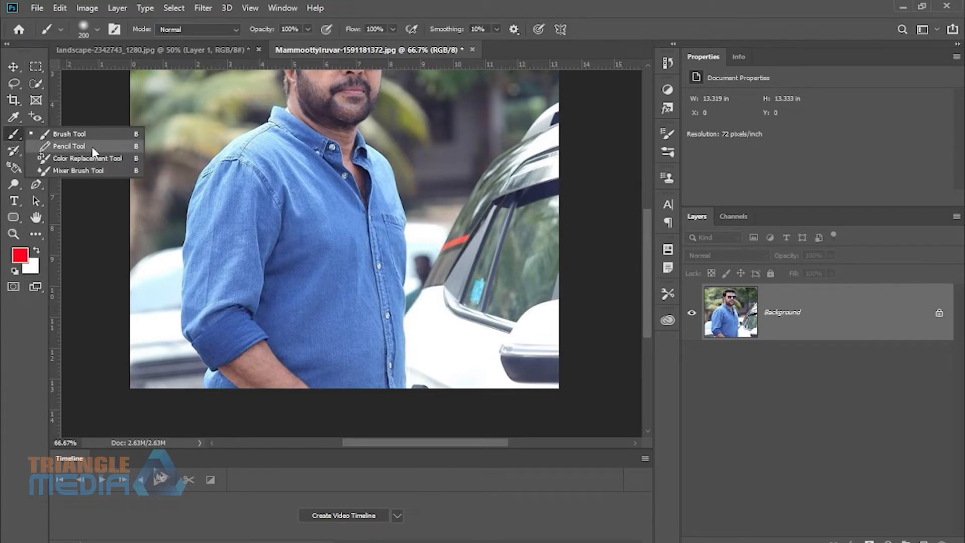
{"action": "left_click", "coordinate": [69, 145]}
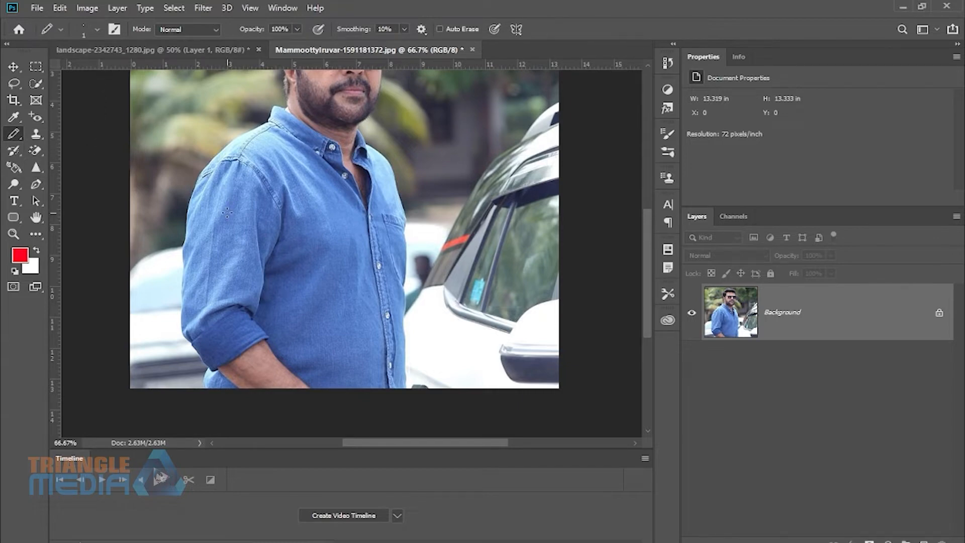
Create a new document from the A4 print preset in landscape orientation, 297 x 210 mm at 300 pixels/inch
{"action": "left_click", "coordinate": [36, 8]}
{"action": "key", "text": "Escape"}
{"action": "key", "text": "ctrl+n"}
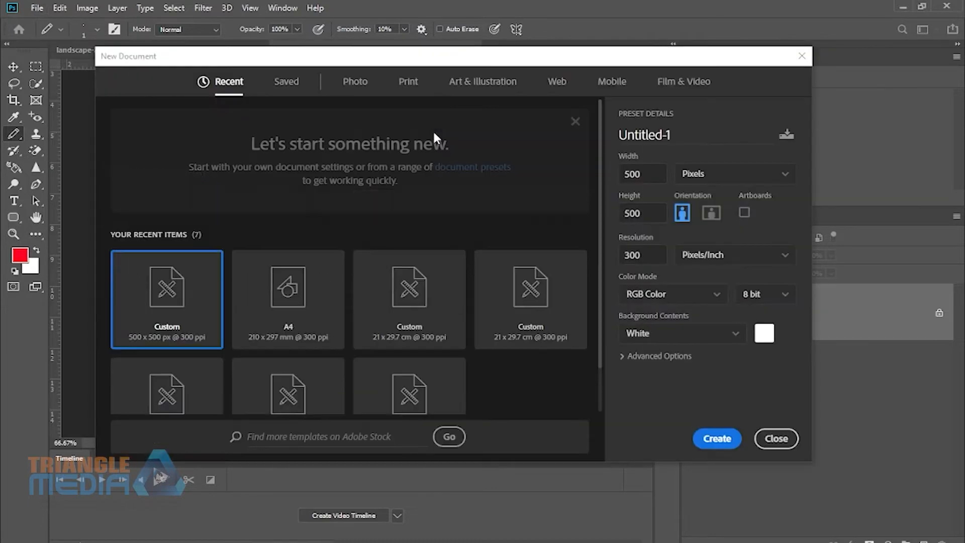
{"action": "left_click", "coordinate": [487, 88]}
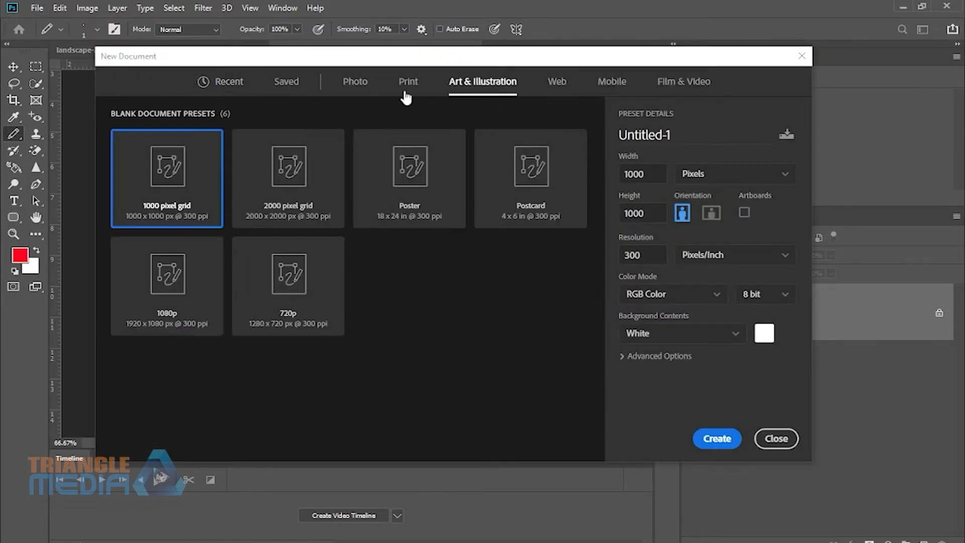
{"action": "left_click", "coordinate": [409, 83]}
{"action": "left_click", "coordinate": [525, 203]}
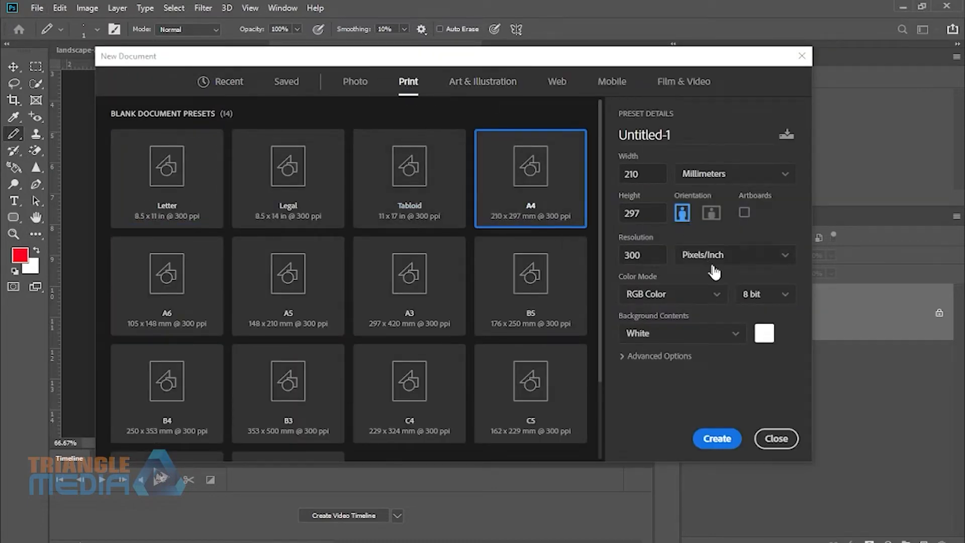
{"action": "left_click", "coordinate": [711, 214]}
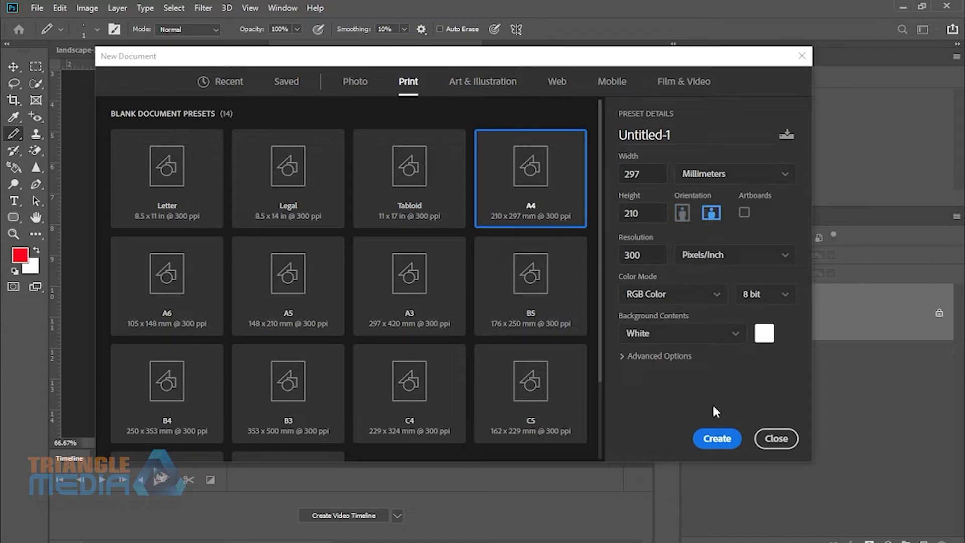
{"action": "left_click", "coordinate": [717, 438]}
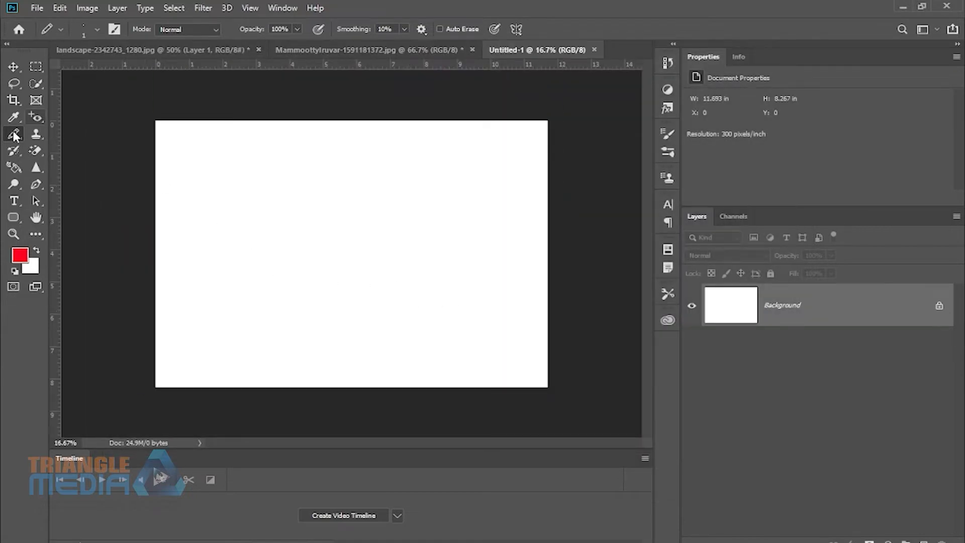
Choose the Hard Round tip for the Pencil tool and enlarge it to 60 px
{"action": "left_click", "coordinate": [97, 28]}
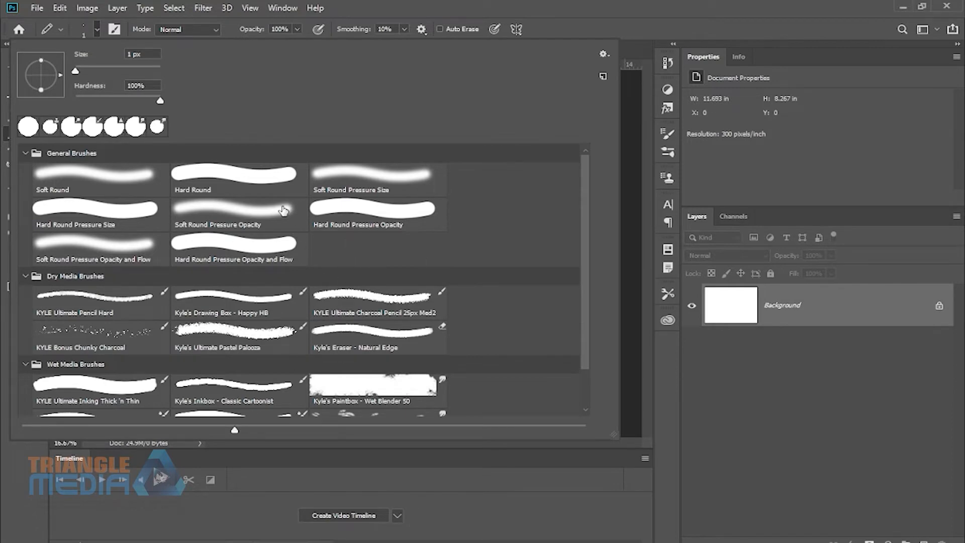
{"action": "double_click", "coordinate": [269, 184]}
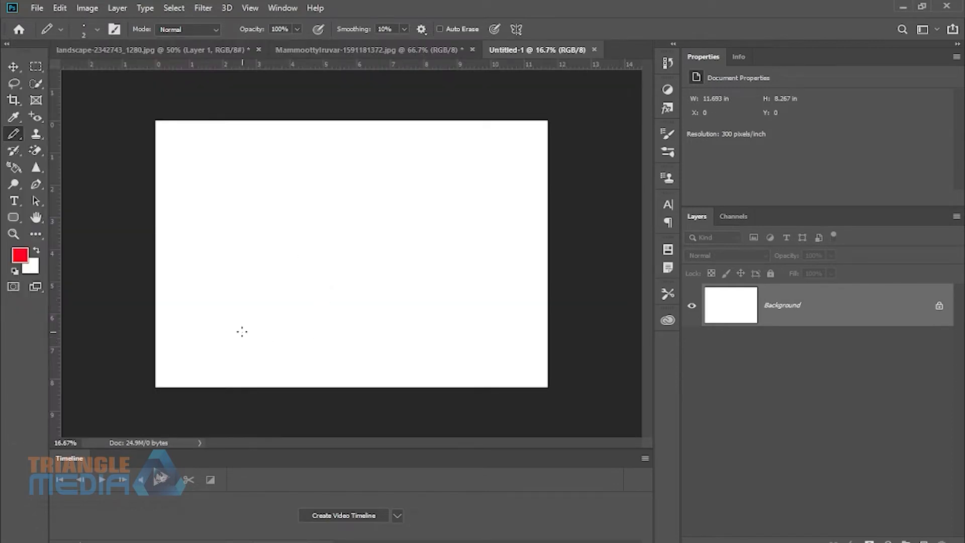
{"action": "key", "text": "bracketright"}
{"action": "key", "text": "bracketright"}
{"action": "key", "text": "bracketright"}
{"action": "key", "text": "bracketright"}
{"action": "key", "text": "bracketright"}
{"action": "key", "text": "bracketright"}
{"action": "key", "text": "bracketright"}
{"action": "key", "text": "bracketright"}
{"action": "key", "text": "bracketright"}
{"action": "key", "text": "bracketright"}
{"action": "key", "text": "bracketright"}
{"action": "key", "text": "bracketright"}
{"action": "key", "text": "bracketright"}
Draw two roughly vertical red test strokes on the Background layer and undo both
{"action": "mouse_move", "coordinate": [256, 372]}
{"action": "left_mouse_down"}
{"action": "mouse_move", "coordinate": [278, 243]}
{"action": "mouse_move", "coordinate": [284, 81]}
{"action": "left_mouse_up"}
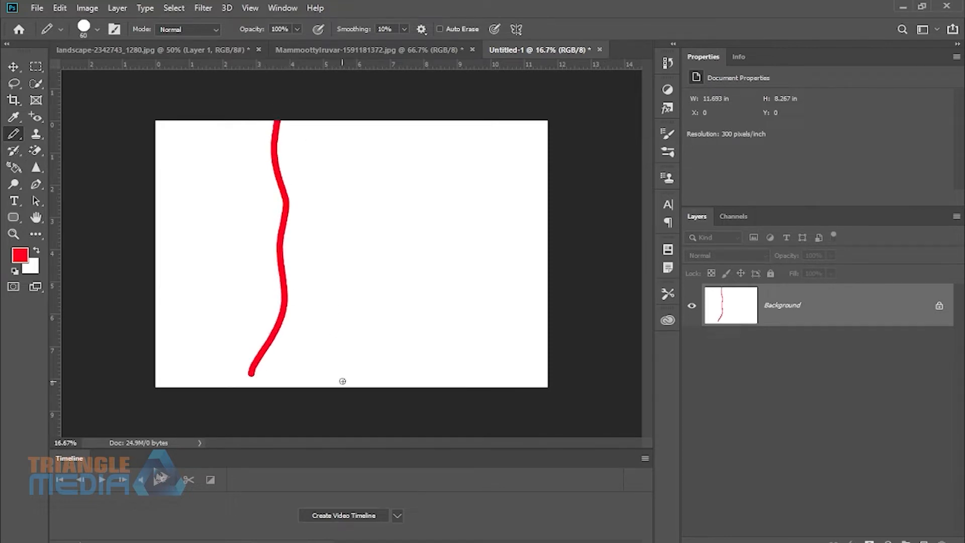
{"action": "mouse_move", "coordinate": [342, 381]}
{"action": "left_mouse_down"}
{"action": "mouse_move", "coordinate": [326, 356]}
{"action": "mouse_move", "coordinate": [316, 146]}
{"action": "left_mouse_up"}
{"action": "key", "text": "ctrl+z"}
{"action": "key", "text": "ctrl+z"}
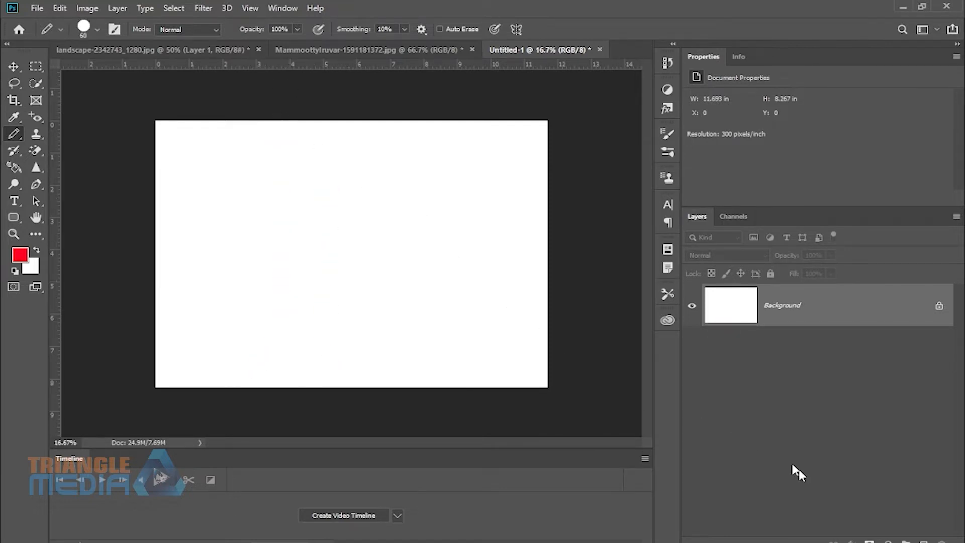
Add a new layer and try a vertical and a horizontal red pencil stroke on it, undoing both
{"action": "key", "text": "ctrl+shift+alt+n"}
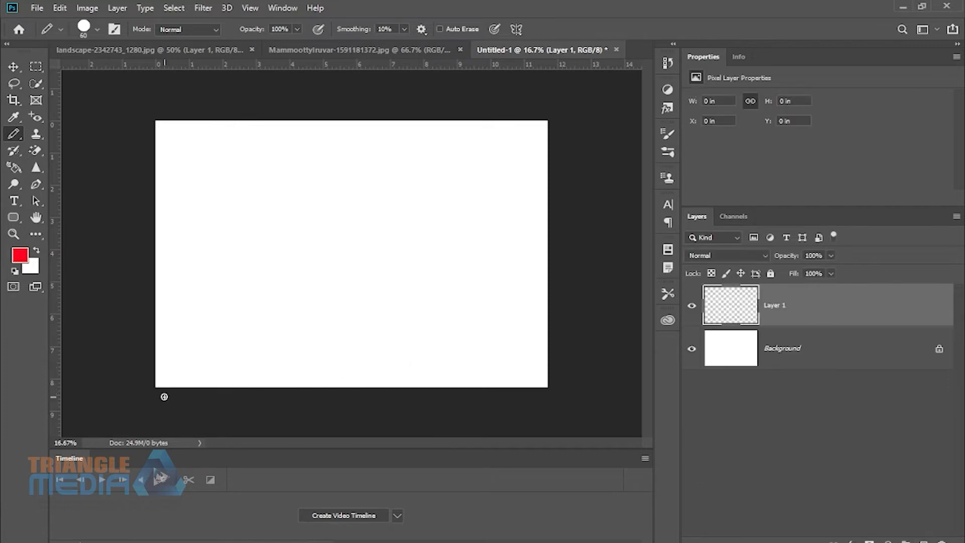
{"action": "mouse_move", "coordinate": [165, 394]}
{"action": "left_mouse_down"}
{"action": "mouse_move", "coordinate": [228, 353]}
{"action": "mouse_move", "coordinate": [231, 205]}
{"action": "mouse_move", "coordinate": [258, 95]}
{"action": "left_mouse_up"}
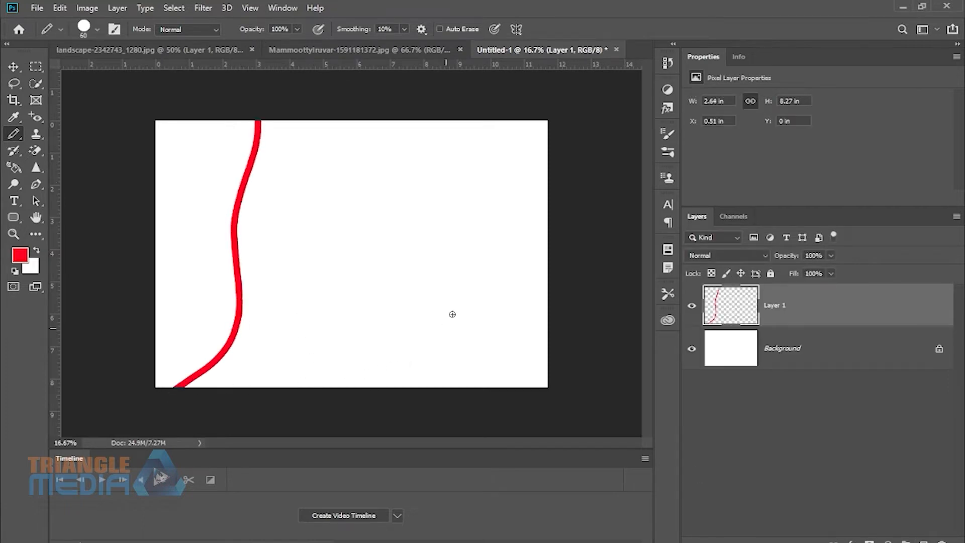
{"action": "mouse_move", "coordinate": [551, 242]}
{"action": "left_mouse_down"}
{"action": "mouse_move", "coordinate": [487, 234]}
{"action": "mouse_move", "coordinate": [448, 245]}
{"action": "mouse_move", "coordinate": [324, 234]}
{"action": "mouse_move", "coordinate": [197, 240]}
{"action": "left_mouse_up"}
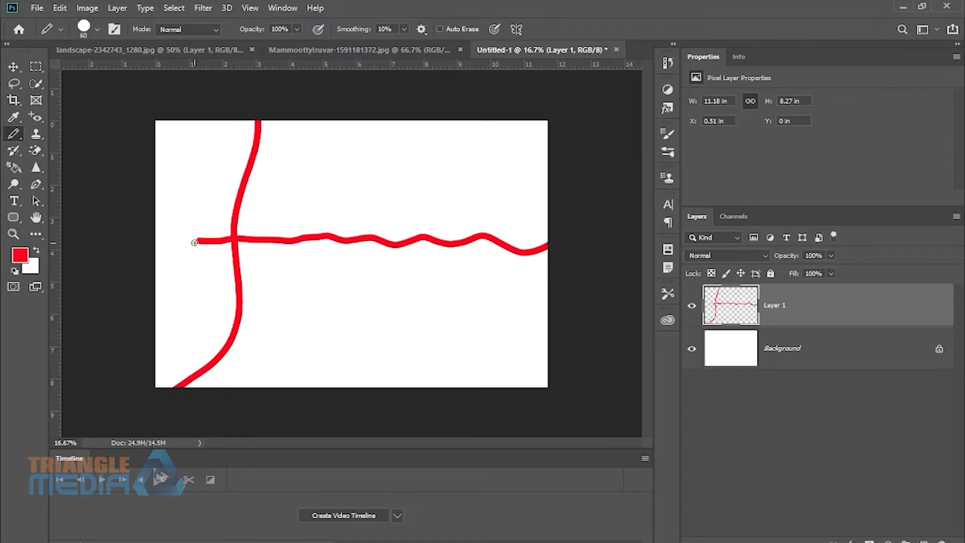
{"action": "key", "text": "ctrl+z"}
{"action": "key", "text": "ctrl+z"}
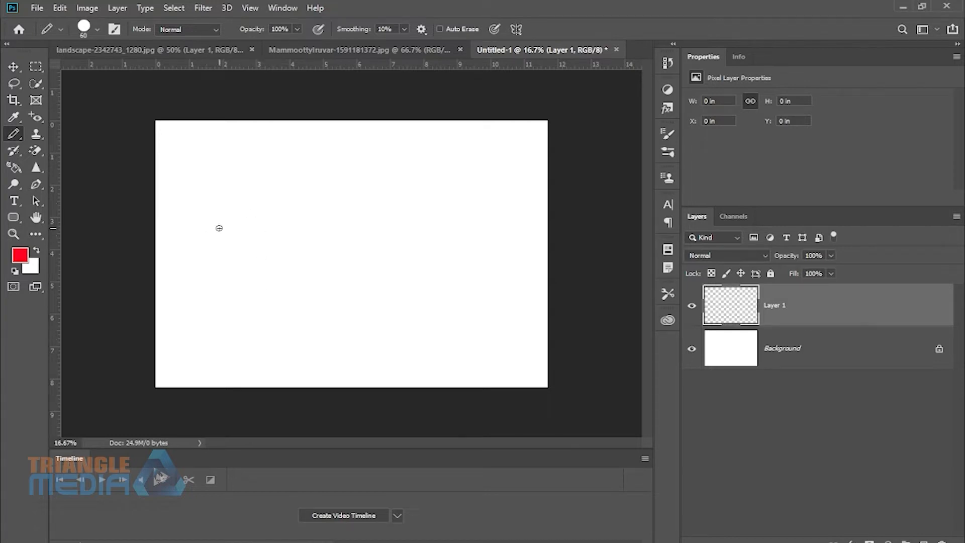
Enable Shape Dynamics in the Brush Settings and set the size control to Fade with a value of 350
{"action": "left_click", "coordinate": [281, 8]}
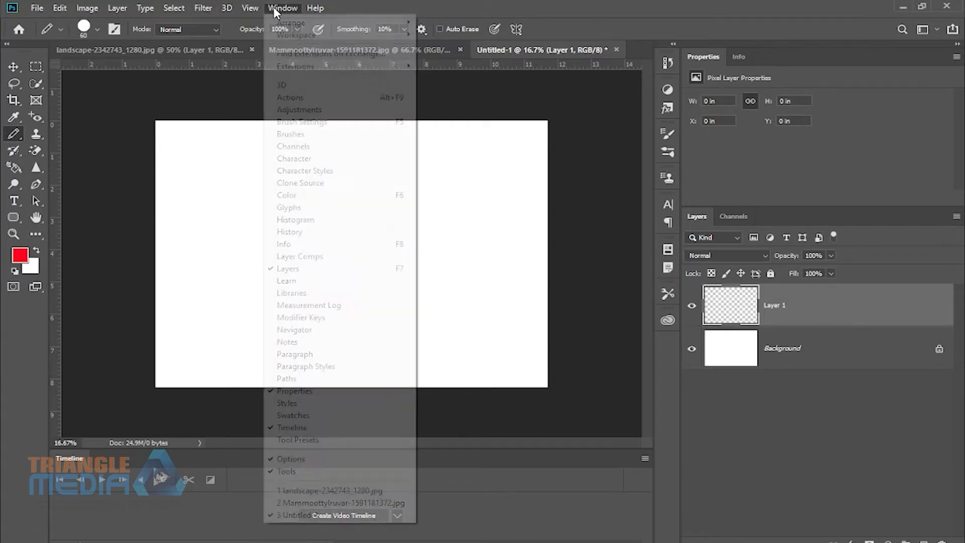
{"action": "left_click", "coordinate": [336, 126]}
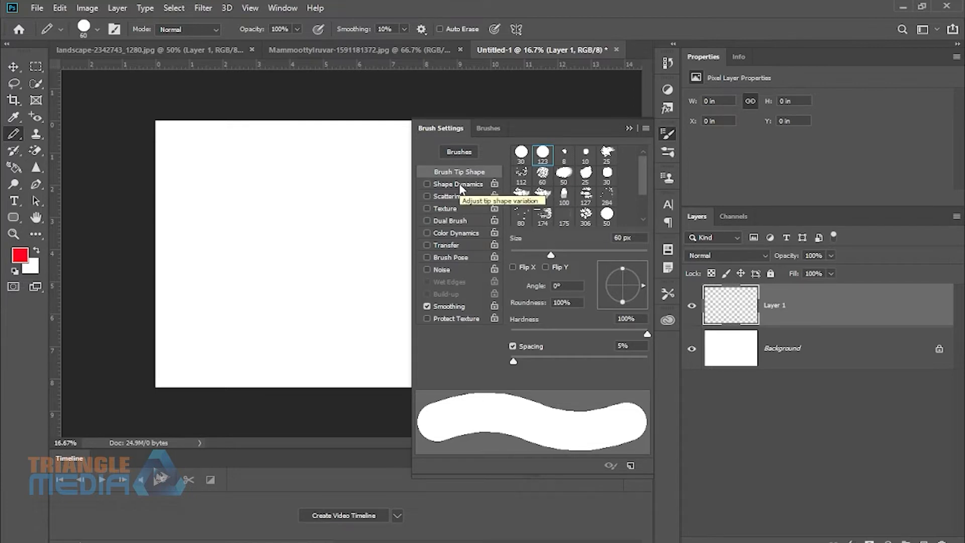
{"action": "left_click", "coordinate": [459, 185]}
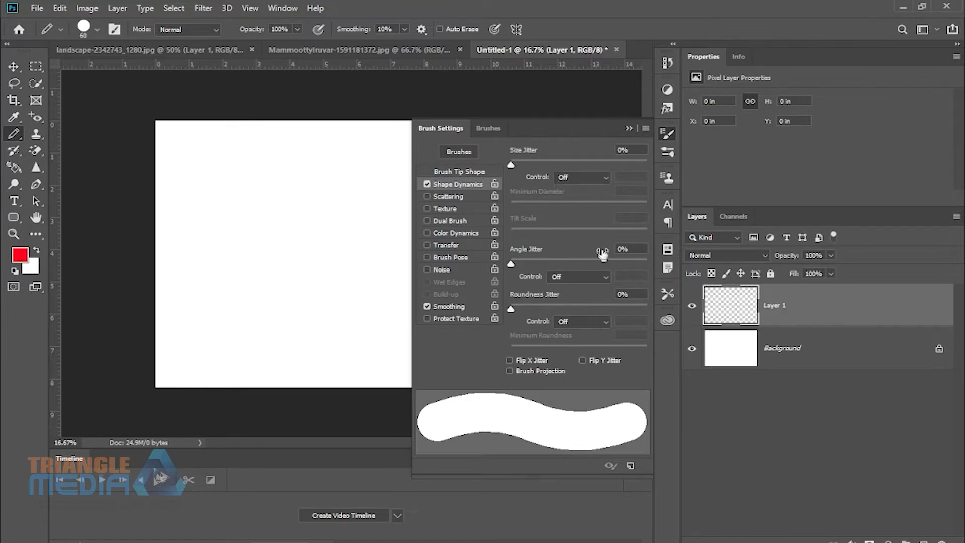
{"action": "left_click", "coordinate": [581, 179]}
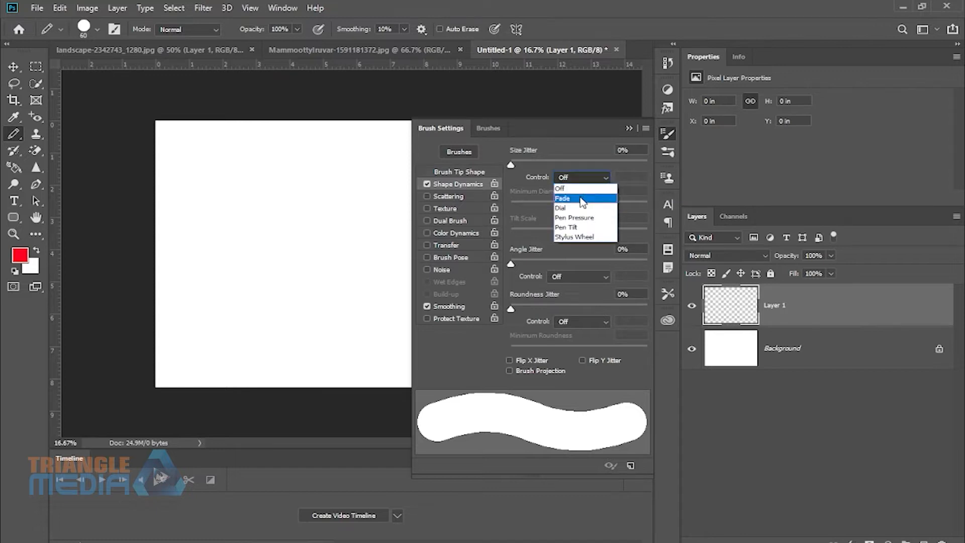
{"action": "left_click", "coordinate": [582, 199]}
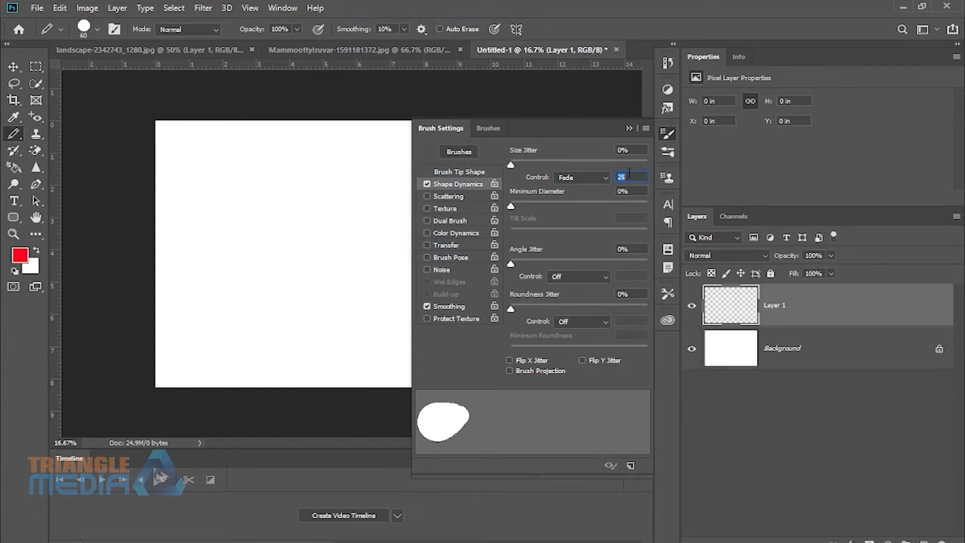
{"action": "type", "text": "350"}
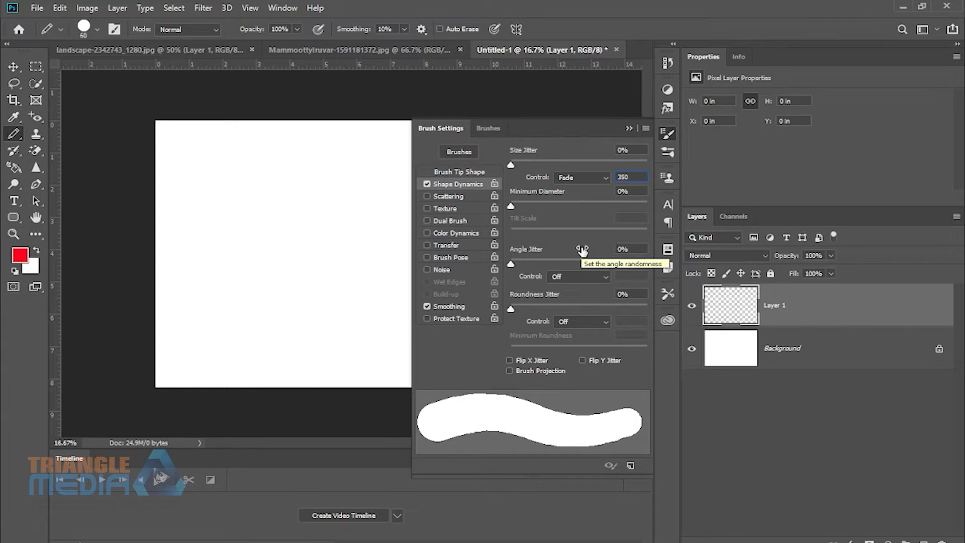
{"action": "left_click", "coordinate": [628, 128]}
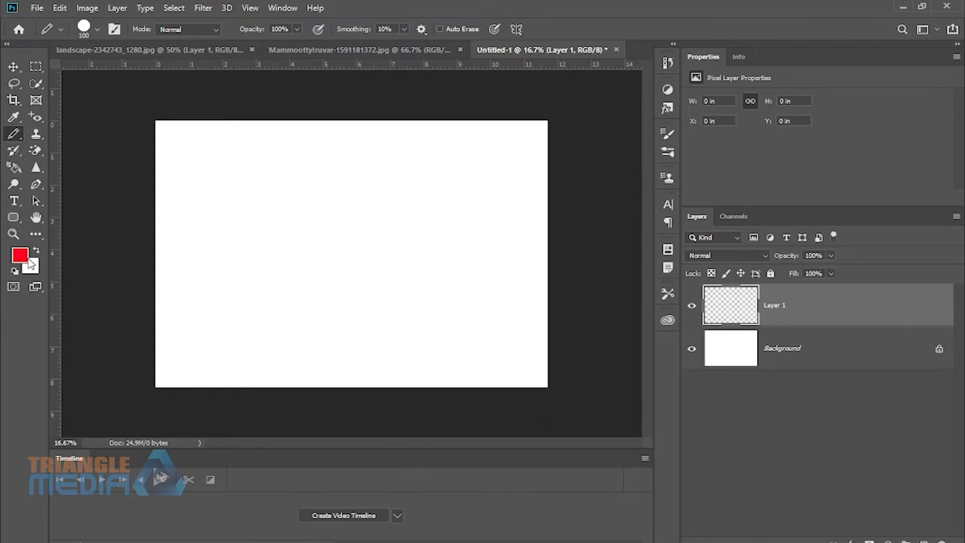
Change the foreground colour to a nearly black dark blue and return to the Pencil tool
{"action": "left_click", "coordinate": [20, 255]}
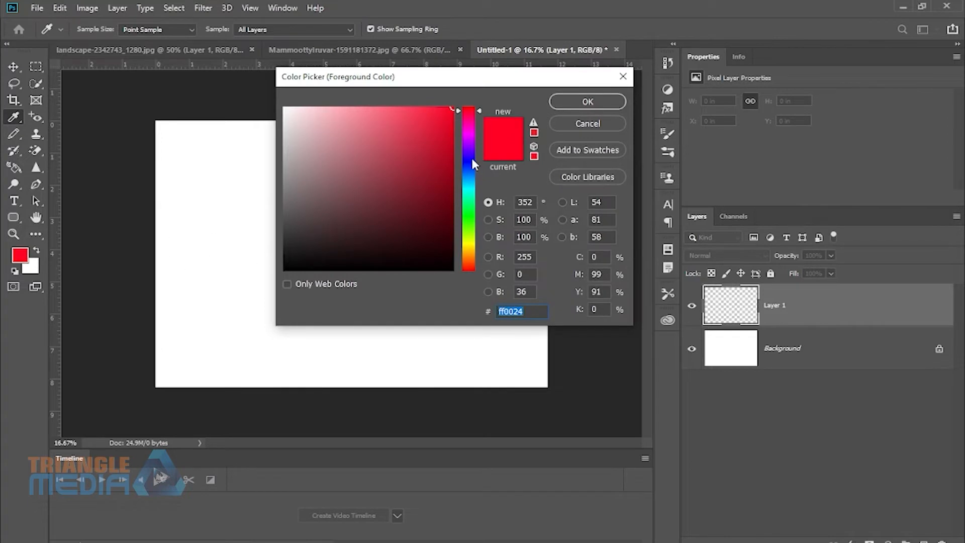
{"action": "left_click", "coordinate": [471, 177]}
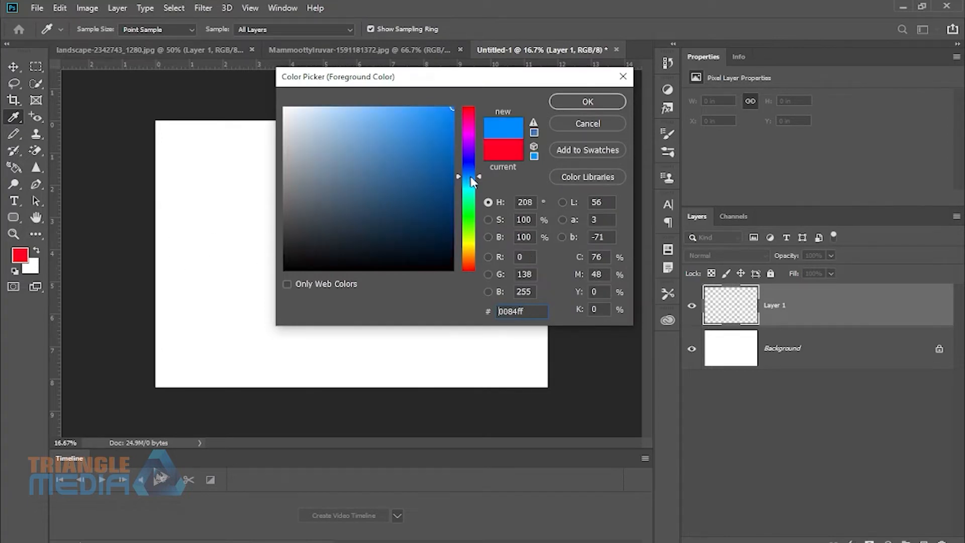
{"action": "left_click", "coordinate": [436, 251]}
{"action": "left_click", "coordinate": [587, 101]}
{"action": "key", "text": "b"}
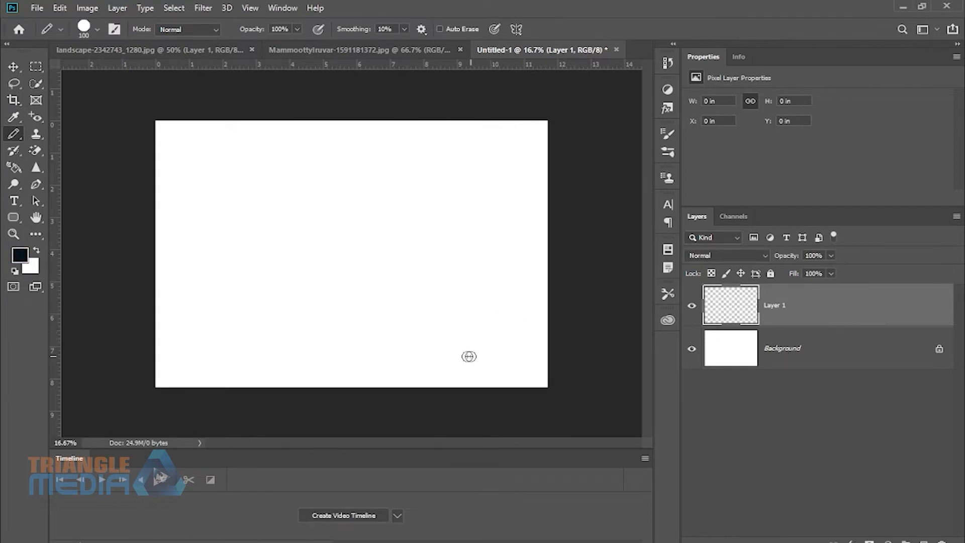
Try a short tapering stroke from the page's lower-left corner, undo it, and set the size Fade value to 900
{"action": "mouse_move", "coordinate": [162, 389]}
{"action": "left_mouse_down"}
{"action": "mouse_move", "coordinate": [194, 357]}
{"action": "mouse_move", "coordinate": [213, 300]}
{"action": "left_mouse_up"}
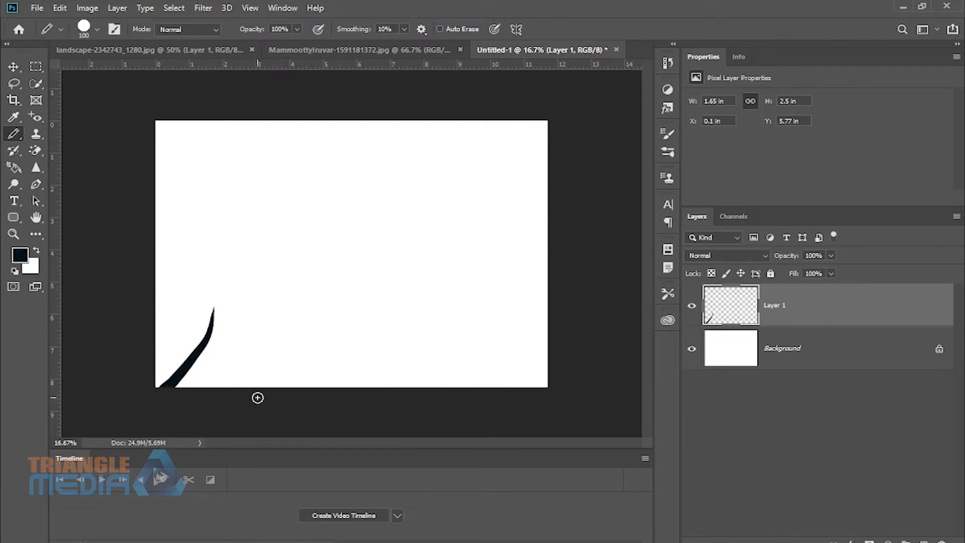
{"action": "key", "text": "ctrl+z"}
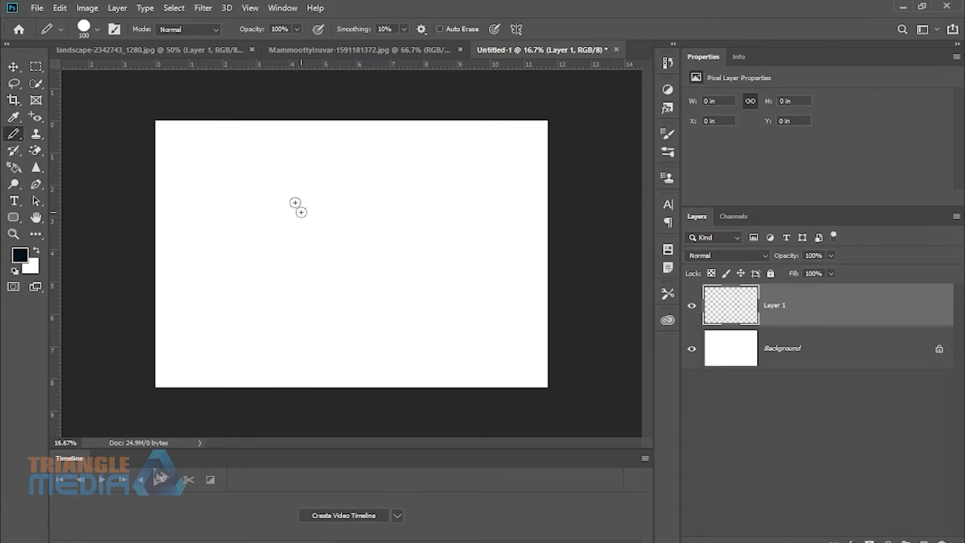
{"action": "left_click", "coordinate": [275, 9]}
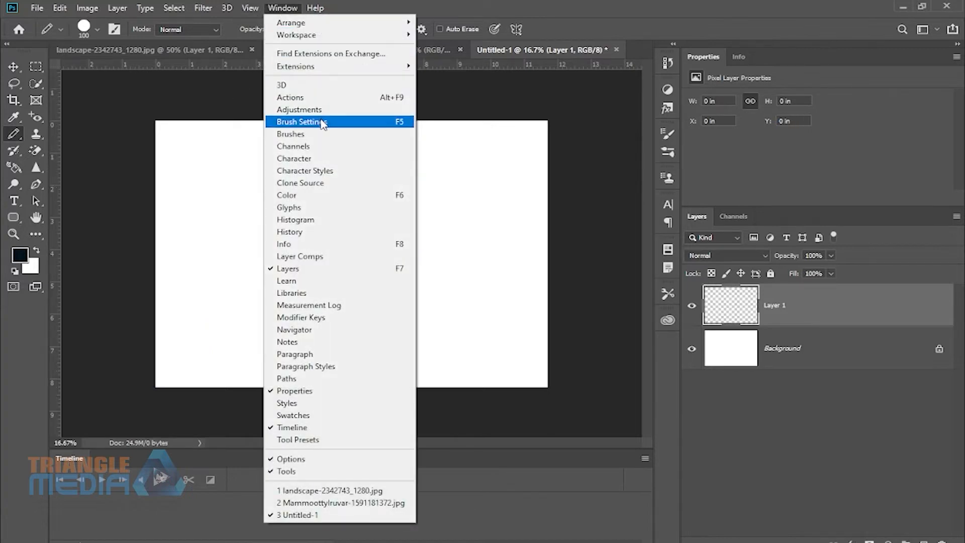
{"action": "left_click", "coordinate": [297, 121]}
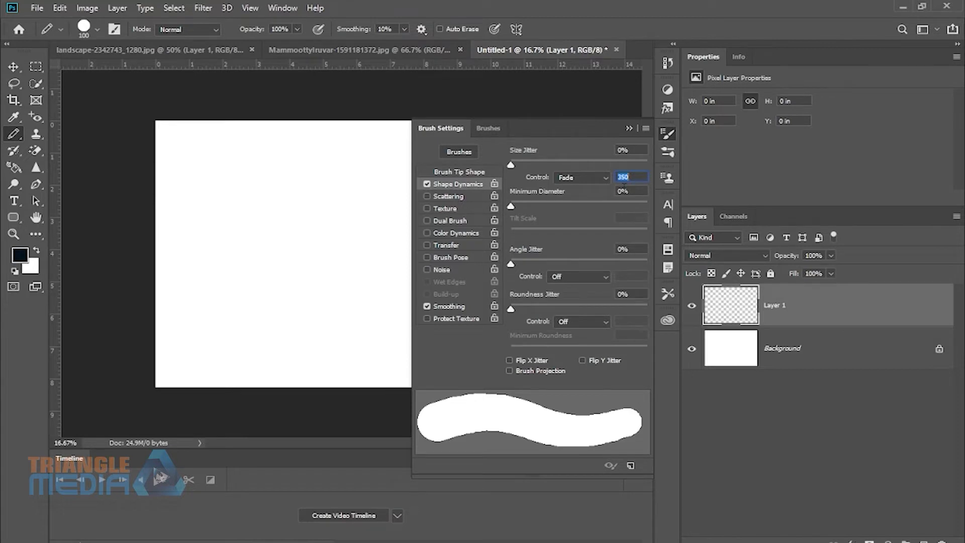
{"action": "type", "text": "900"}
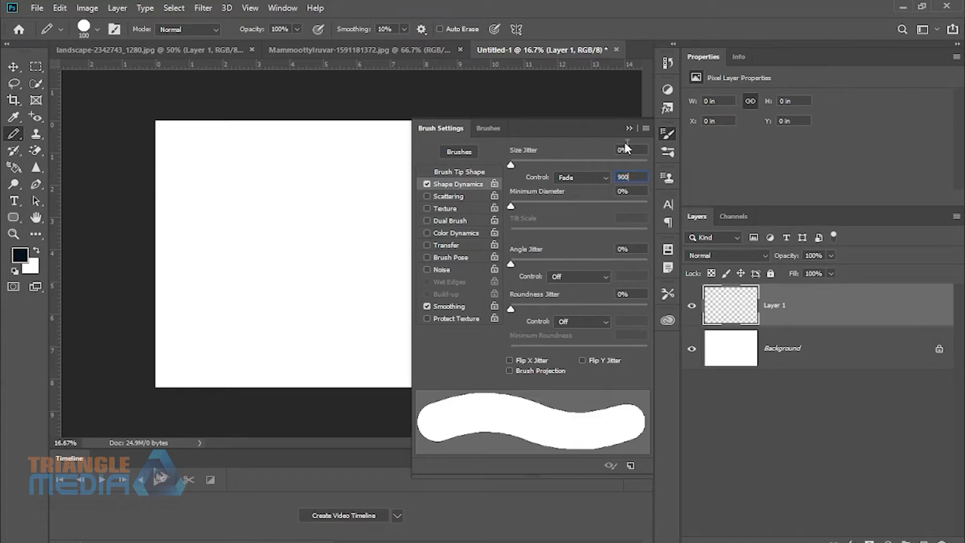
{"action": "left_click", "coordinate": [628, 128]}
Enlarge the pencil tip and draw a thick, curved tree trunk up the full height of the page near its left edge
{"action": "key", "text": "bracketright"}
{"action": "key", "text": "bracketright"}
{"action": "key", "text": "bracketright"}
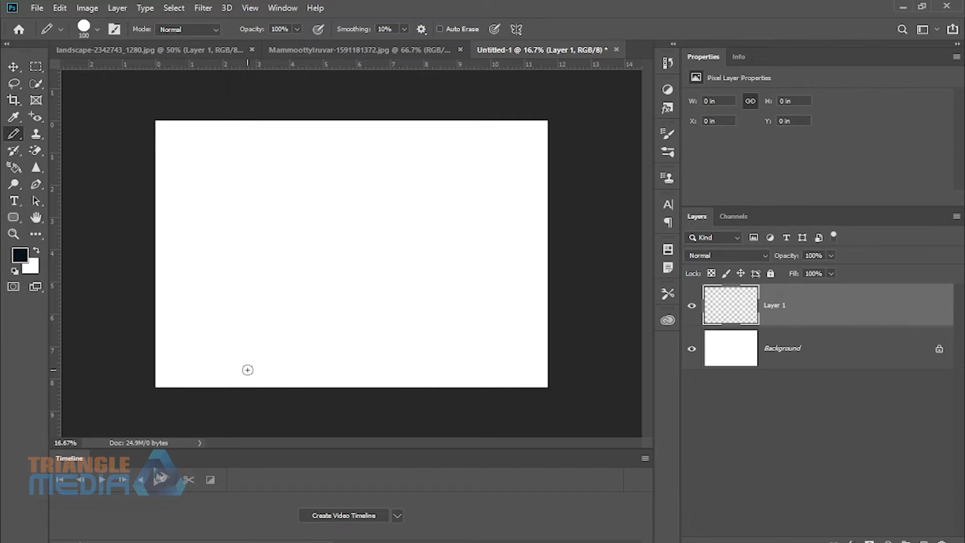
{"action": "key", "text": "bracketright"}
{"action": "key", "text": "bracketright"}
{"action": "mouse_move", "coordinate": [179, 400]}
{"action": "left_mouse_down"}
{"action": "mouse_move", "coordinate": [224, 326]}
{"action": "mouse_move", "coordinate": [216, 132]}
{"action": "mouse_move", "coordinate": [263, 53]}
{"action": "left_mouse_up"}
Reduce the pencil tip and draw a tapering branch from the middle of the trunk toward the page's upper right
{"action": "key", "text": "bracketleft"}
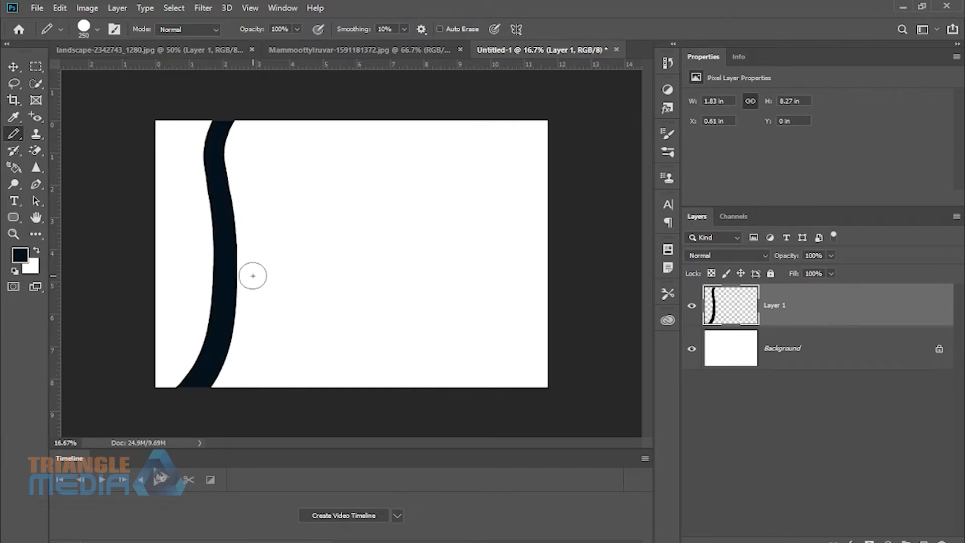
{"action": "key", "text": "bracketleft"}
{"action": "key", "text": "bracketleft"}
{"action": "key", "text": "bracketleft"}
{"action": "key", "text": "bracketleft"}
{"action": "mouse_move", "coordinate": [231, 308]}
{"action": "left_mouse_down"}
{"action": "mouse_move", "coordinate": [330, 238]}
{"action": "mouse_move", "coordinate": [413, 158]}
{"action": "left_mouse_up"}
Shrink the pencil tip and draw two thinner offshoots on the right branch, one rising to the page's top edge and a 50 px one farther out
{"action": "key", "text": "bracketleft"}
{"action": "key", "text": "bracketleft"}
{"action": "key", "text": "bracketleft"}
{"action": "key", "text": "bracketleft"}
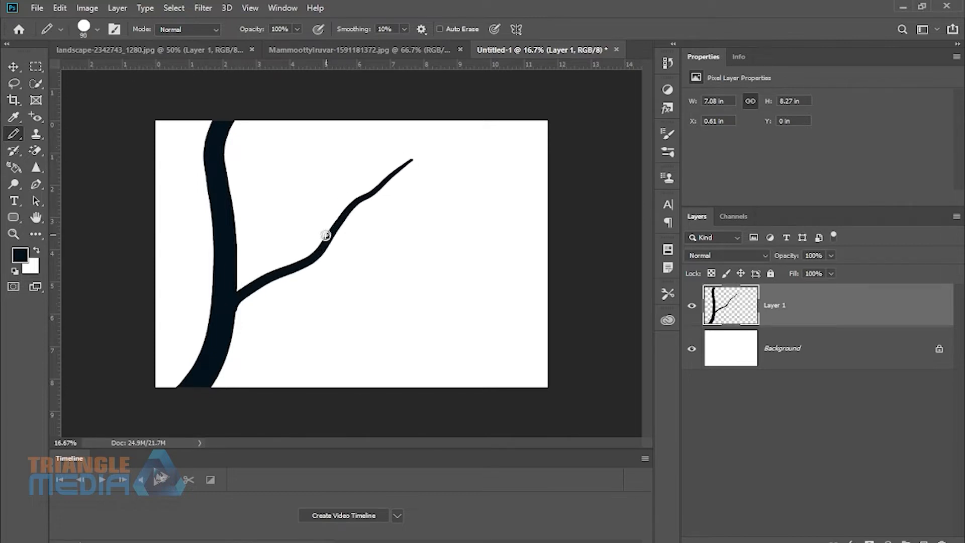
{"action": "mouse_move", "coordinate": [312, 256]}
{"action": "left_mouse_down"}
{"action": "mouse_move", "coordinate": [335, 141]}
{"action": "mouse_move", "coordinate": [350, 114]}
{"action": "left_mouse_up"}
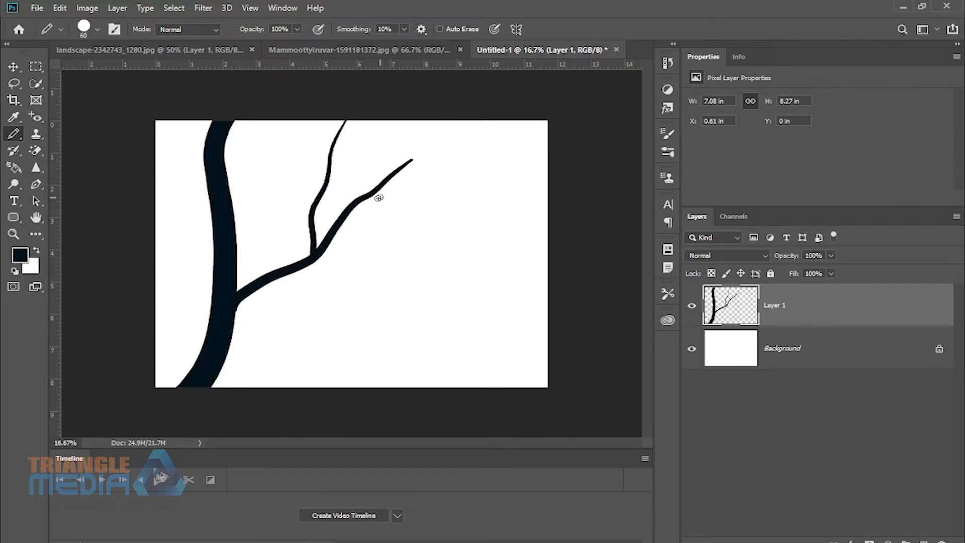
{"action": "key", "text": "bracketleft"}
{"action": "key", "text": "bracketleft"}
{"action": "left_click_drag", "start_coordinate": [375, 195], "coordinate": [478, 162]}
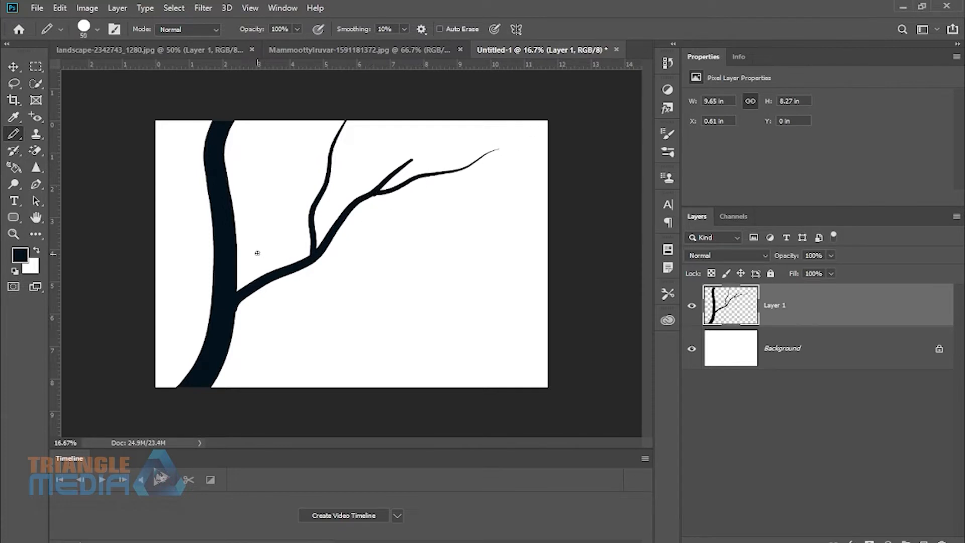
Draw a 90 px branch from the trunk's left side up to the page's top edge, with a thinner offshoot reaching the left edge
{"action": "key", "text": "bracketright"}
{"action": "key", "text": "bracketright"}
{"action": "key", "text": "bracketright"}
{"action": "key", "text": "bracketright"}
{"action": "key", "text": "bracketright"}
{"action": "mouse_move", "coordinate": [215, 244]}
{"action": "left_mouse_down"}
{"action": "mouse_move", "coordinate": [184, 211]}
{"action": "mouse_move", "coordinate": [177, 150]}
{"action": "mouse_move", "coordinate": [185, 92]}
{"action": "left_mouse_up"}
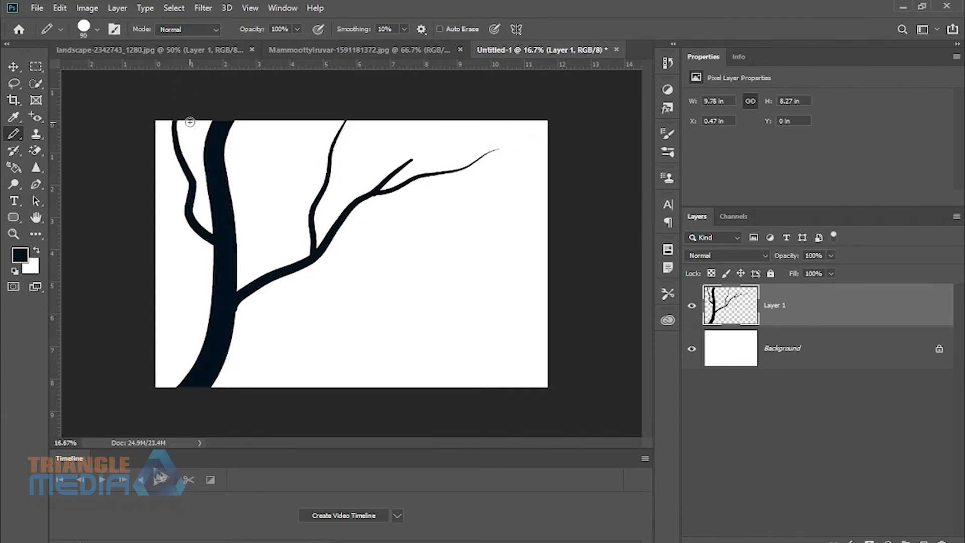
{"action": "left_click_drag", "start_coordinate": [187, 208], "coordinate": [120, 121]}
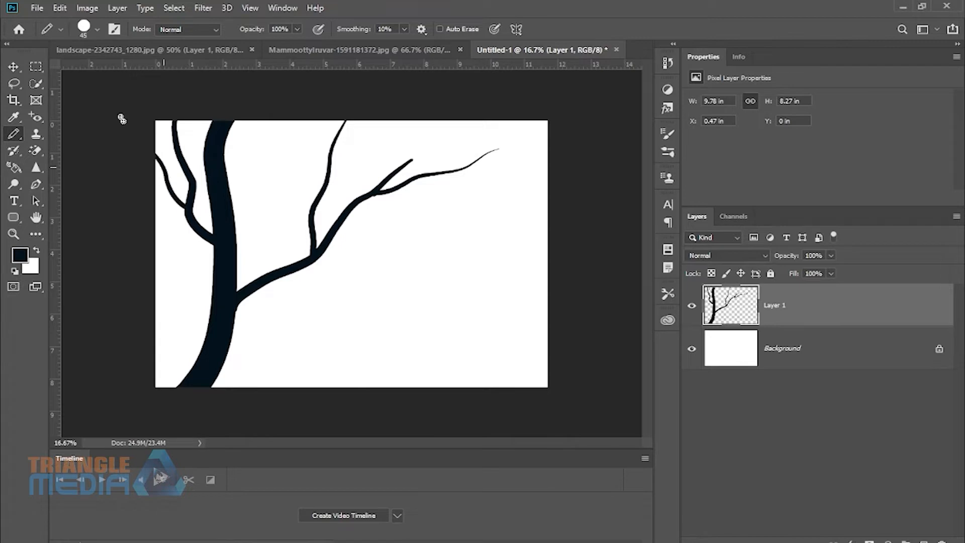
Draw a thin twig off the upper-left branch and a 90 px branch low on the trunk's left side with a 50 px offshoot
{"action": "left_click_drag", "start_coordinate": [182, 154], "coordinate": [207, 112]}
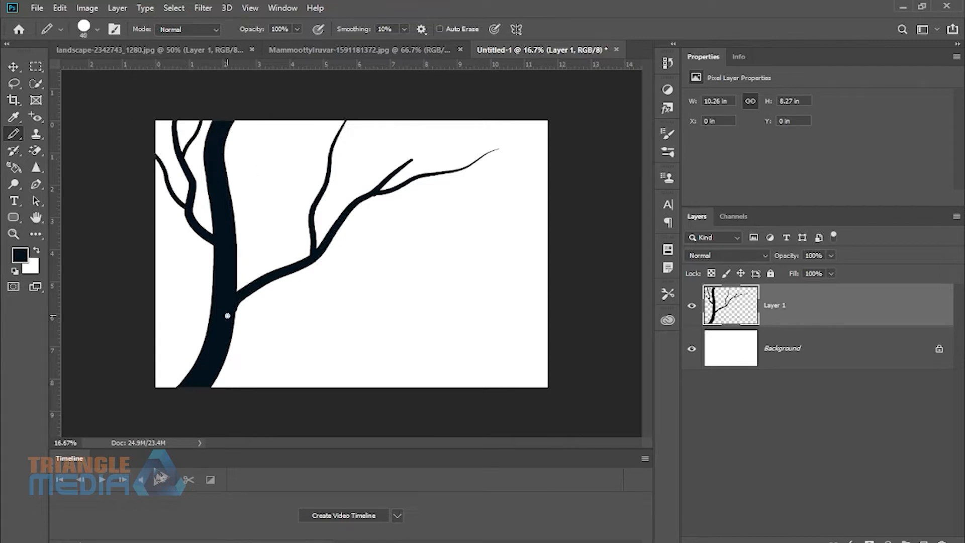
{"action": "key", "text": "bracketright"}
{"action": "key", "text": "bracketright"}
{"action": "key", "text": "bracketright"}
{"action": "key", "text": "bracketright"}
{"action": "key", "text": "bracketleft"}
{"action": "key", "text": "bracketleft"}
{"action": "key", "text": "bracketleft"}
{"action": "key", "text": "bracketleft"}
{"action": "mouse_move", "coordinate": [202, 341]}
{"action": "left_mouse_down"}
{"action": "mouse_move", "coordinate": [136, 246]}
{"action": "mouse_move", "coordinate": [127, 189]}
{"action": "left_mouse_up"}
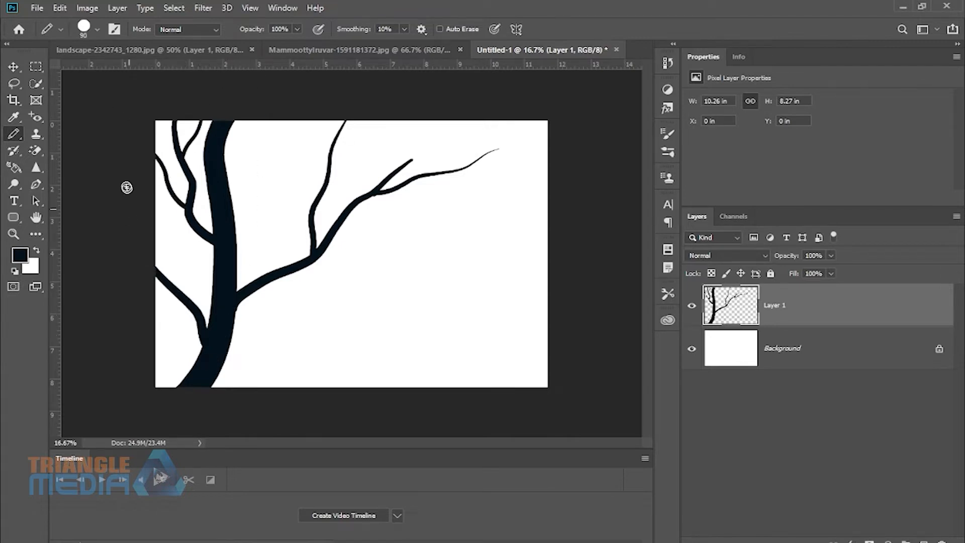
{"action": "mouse_move", "coordinate": [186, 298]}
{"action": "left_mouse_down"}
{"action": "mouse_move", "coordinate": [193, 273]}
{"action": "mouse_move", "coordinate": [143, 191]}
{"action": "left_mouse_up"}
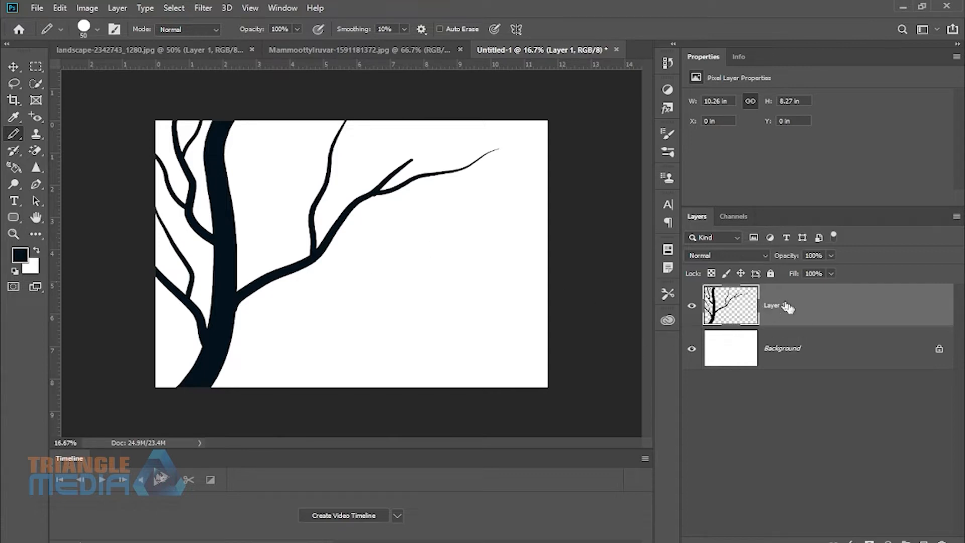
Delete the layer holding the pencil-drawn tree
{"action": "left_click", "coordinate": [14, 66]}
{"action": "mouse_move", "coordinate": [224, 187]}
{"action": "left_mouse_down"}
{"action": "mouse_move", "coordinate": [430, 147]}
{"action": "mouse_move", "coordinate": [136, 186]}
{"action": "mouse_move", "coordinate": [268, 324]}
{"action": "mouse_move", "coordinate": [335, 214]}
{"action": "mouse_move", "coordinate": [402, 236]}
{"action": "mouse_move", "coordinate": [282, 194]}
{"action": "mouse_move", "coordinate": [216, 188]}
{"action": "left_mouse_up"}
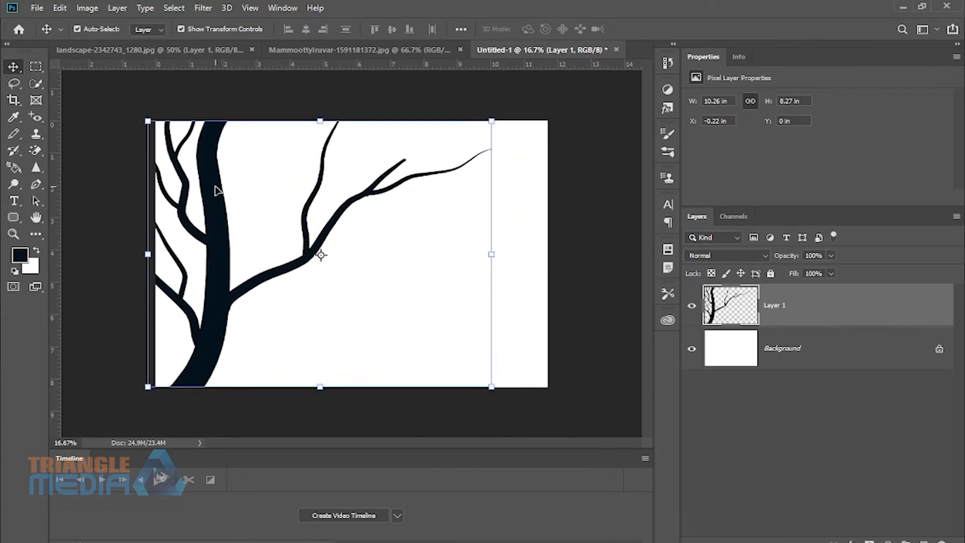
{"action": "key", "text": "Delete"}
Add a new empty layer above the white background of the Untitled-1 document
{"action": "left_click", "coordinate": [389, 50]}
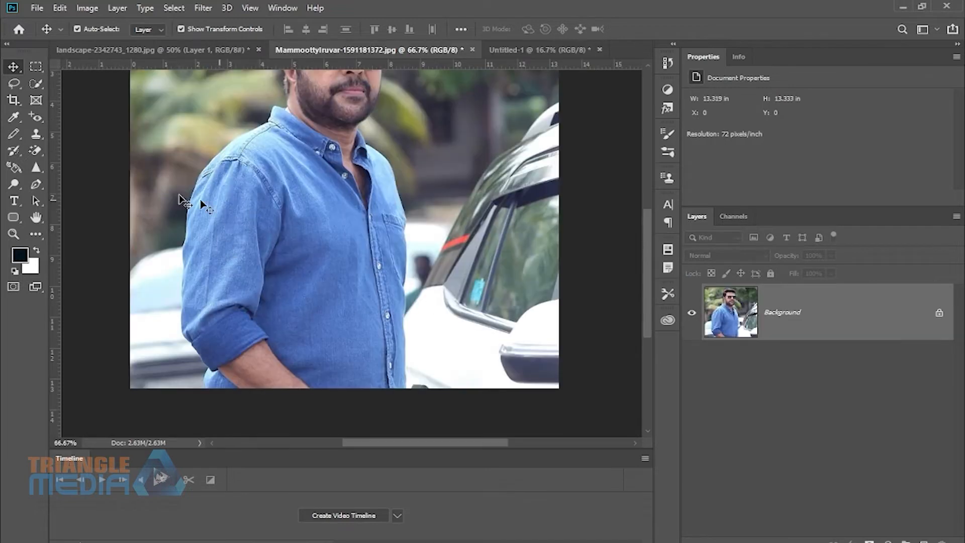
{"action": "left_click", "coordinate": [14, 134]}
{"action": "key", "text": "ctrl+Tab"}
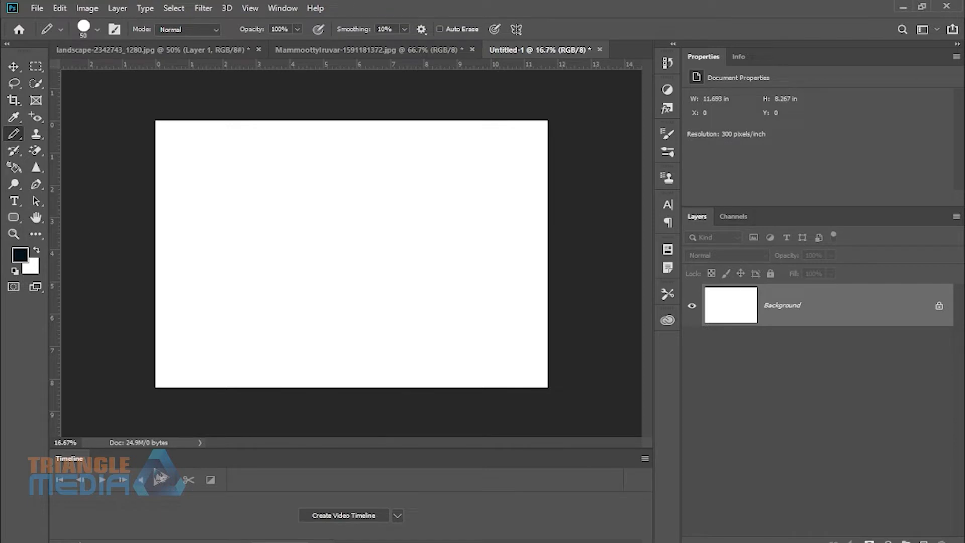
{"action": "key", "text": "ctrl+shift+alt+n"}
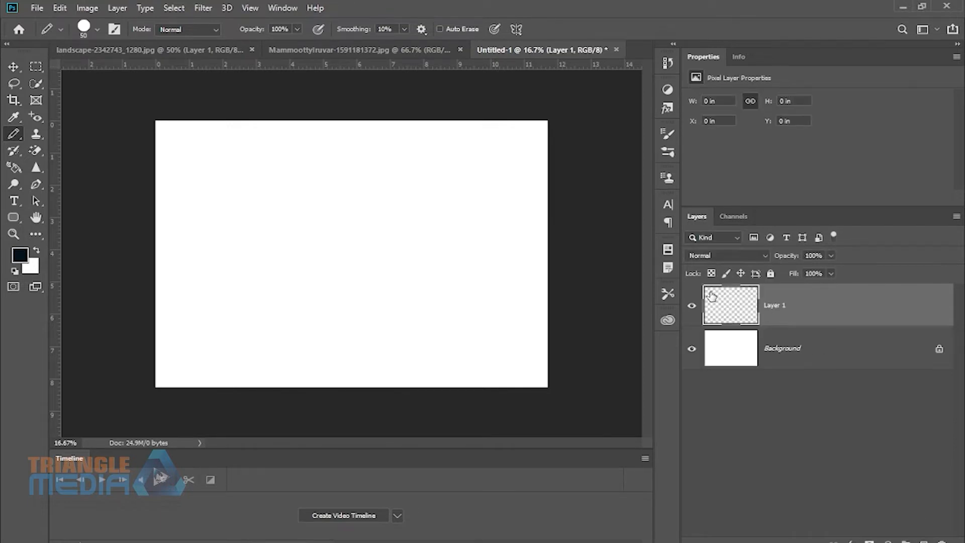
Switch to the Brush tool and set the foreground color to bright blue #008ffd
{"action": "right_click", "coordinate": [13, 134]}
{"action": "left_click", "coordinate": [86, 136]}
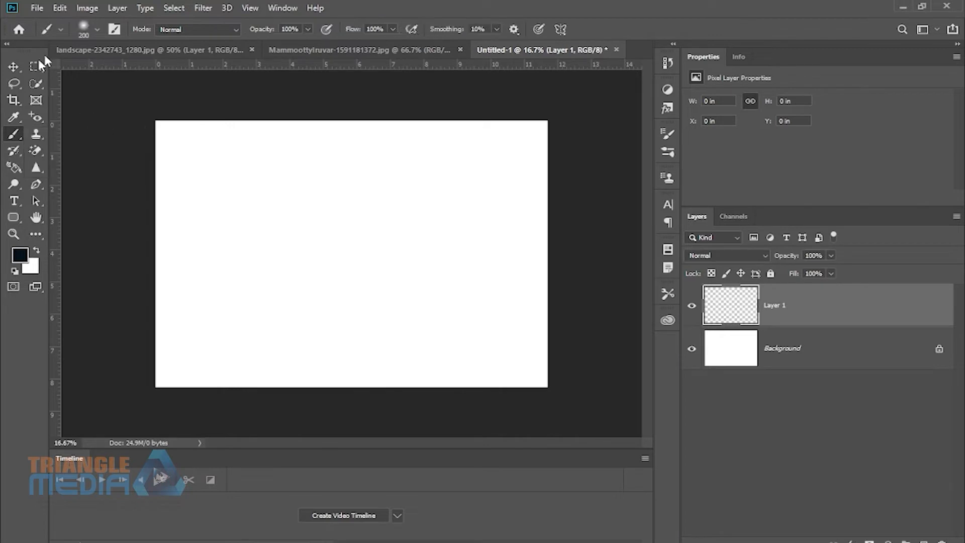
{"action": "left_click", "coordinate": [19, 254]}
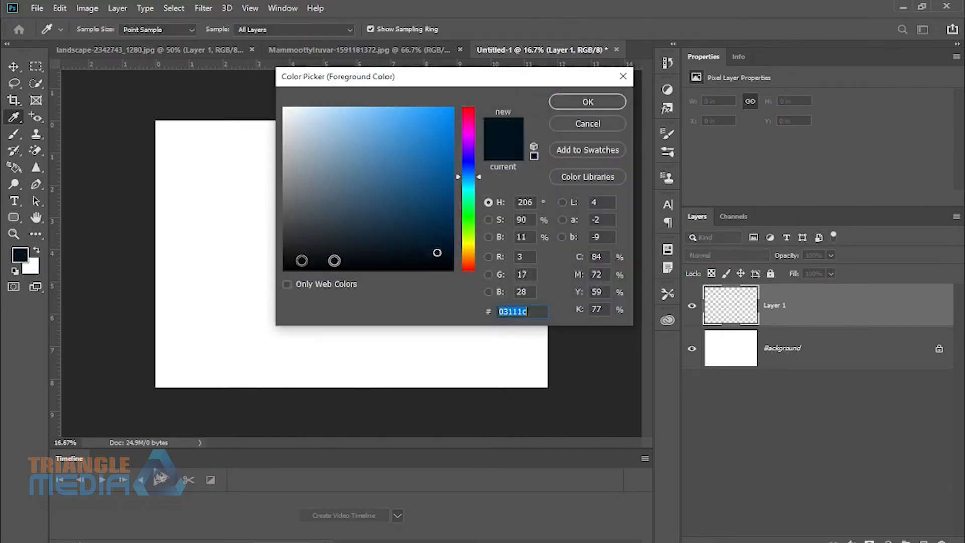
{"action": "left_click_drag", "start_coordinate": [449, 176], "coordinate": [455, 107]}
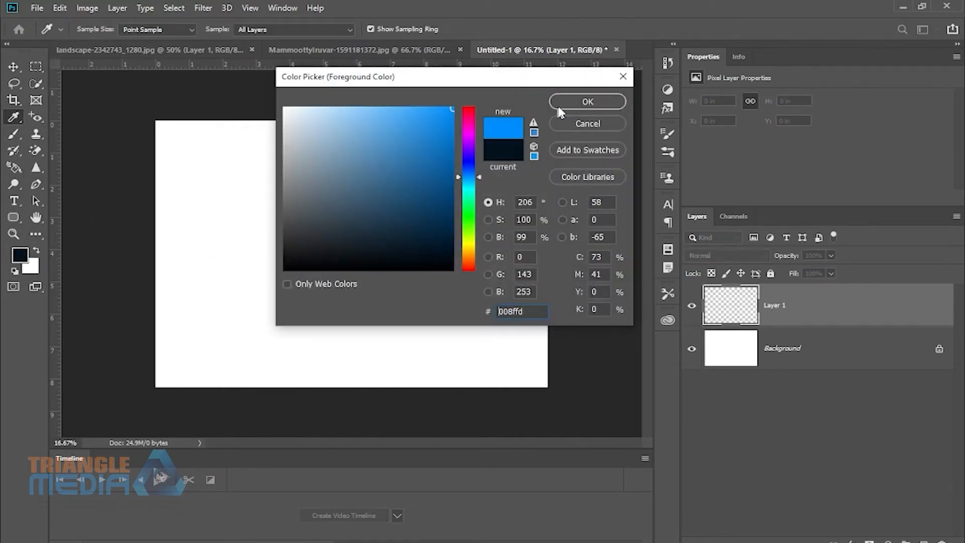
{"action": "left_click", "coordinate": [588, 101]}
Enlarge the soft brush to 900 px and paint a full-width horizontal bright blue band across the middle of the page
{"action": "key", "text": "bracketright"}
{"action": "key", "text": "bracketright"}
{"action": "key", "text": "bracketright"}
{"action": "key", "text": "bracketright"}
{"action": "key", "text": "bracketright"}
{"action": "key", "text": "bracketright"}
{"action": "key", "text": "bracketright"}
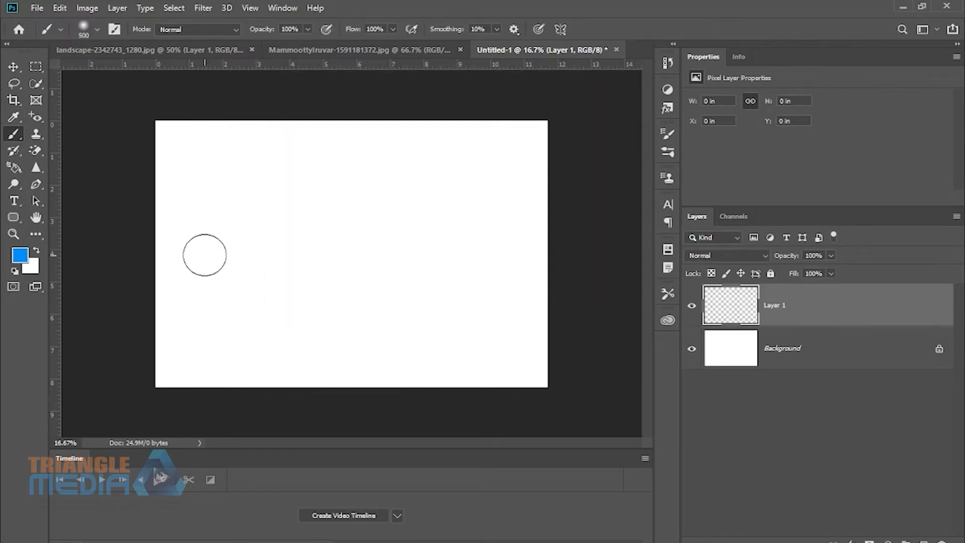
{"action": "key", "text": "bracketright"}
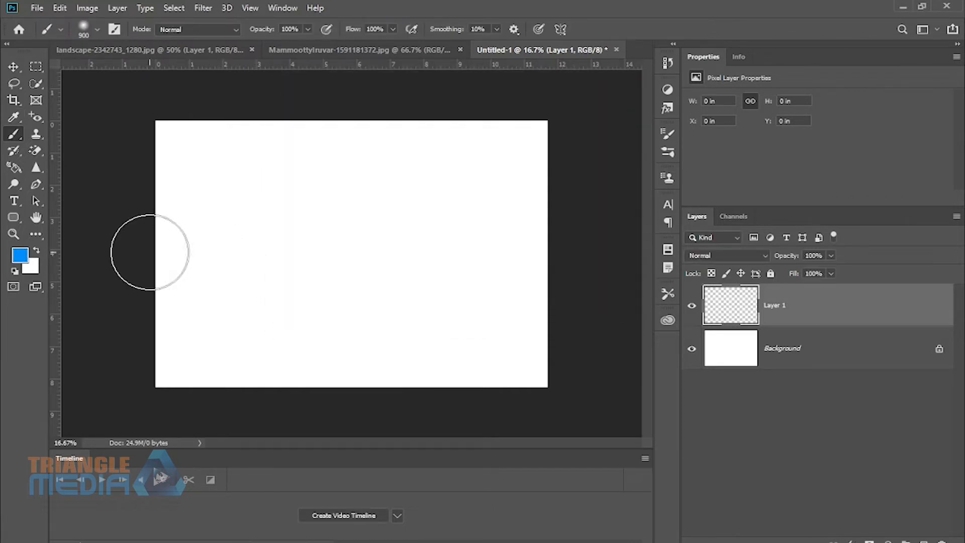
{"action": "mouse_move", "coordinate": [150, 252]}
{"action": "left_mouse_down"}
{"action": "mouse_move", "coordinate": [629, 257]}
{"action": "mouse_move", "coordinate": [446, 243]}
{"action": "mouse_move", "coordinate": [47, 241]}
{"action": "left_mouse_up"}
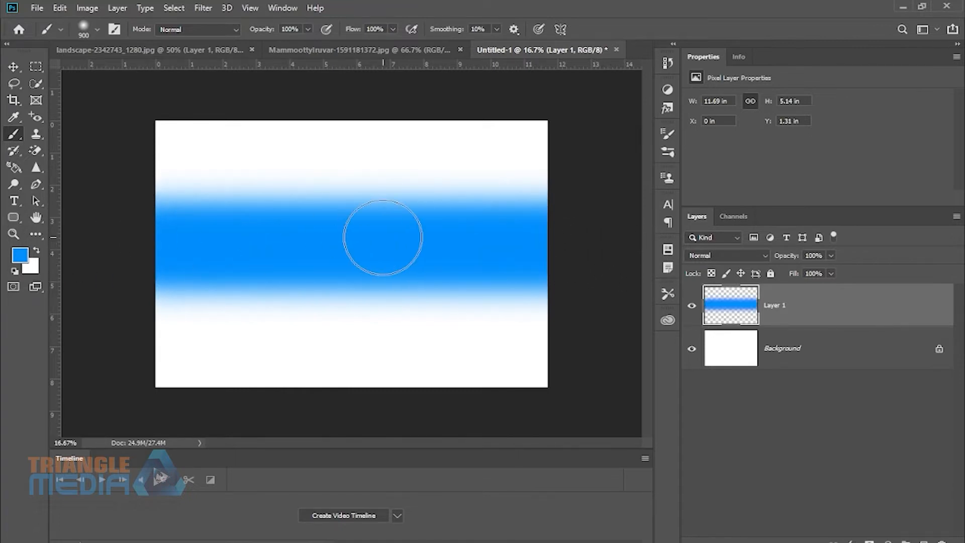
Set the foreground color to dark blue #08385d and paint a full-width band overlapping the upper edge of the bright blue band
{"action": "left_click", "coordinate": [20, 255]}
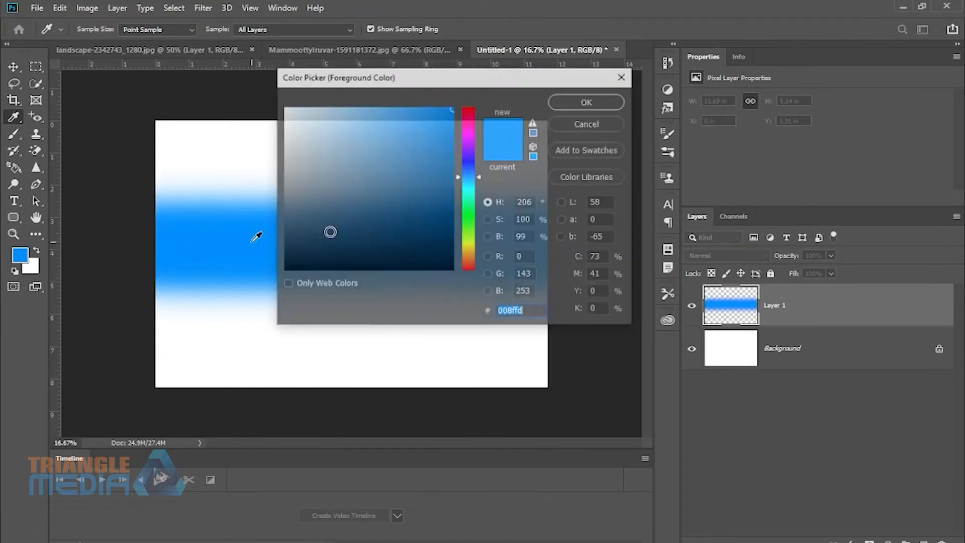
{"action": "left_click", "coordinate": [439, 209]}
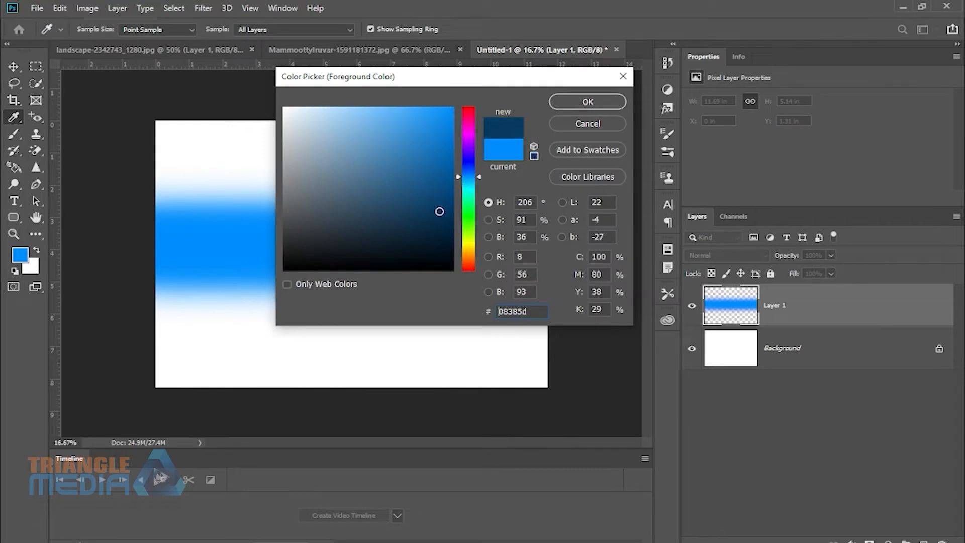
{"action": "left_click", "coordinate": [618, 100]}
{"action": "mouse_move", "coordinate": [603, 198]}
{"action": "left_mouse_down"}
{"action": "mouse_move", "coordinate": [183, 194]}
{"action": "mouse_move", "coordinate": [64, 206]}
{"action": "left_mouse_up"}
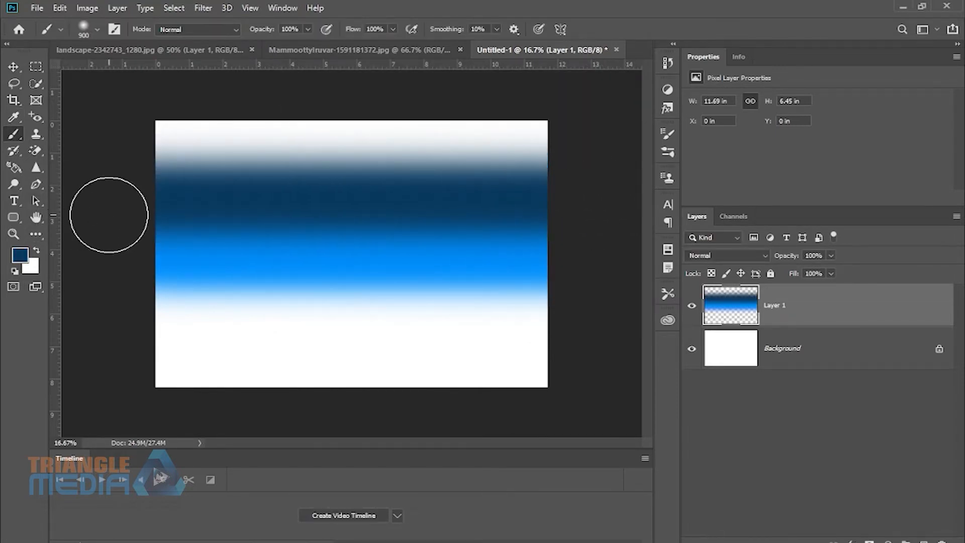
Set the foreground color to #04243d, enlarge the brush to 1400 px and paint across the top of the page
{"action": "left_click", "coordinate": [20, 254]}
{"action": "left_click", "coordinate": [440, 229]}
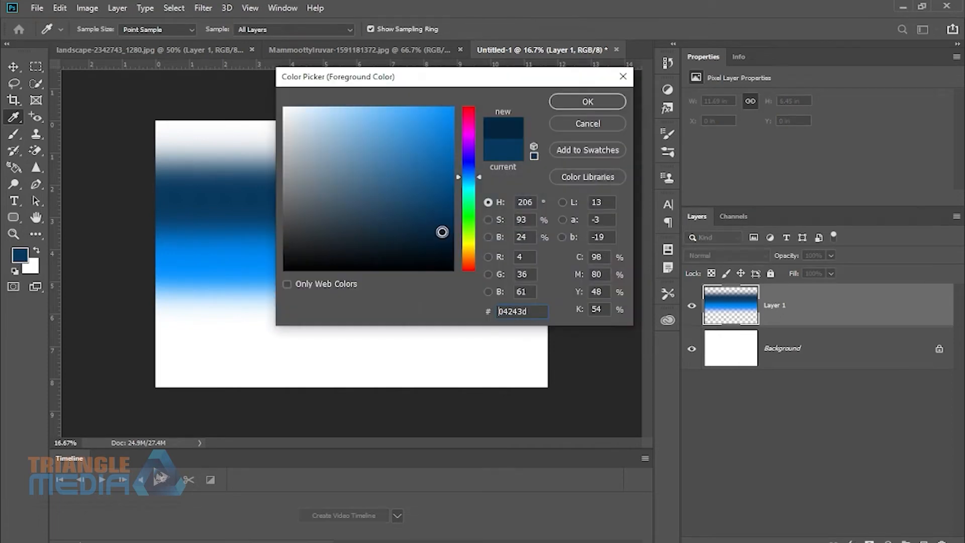
{"action": "left_click", "coordinate": [586, 101]}
{"action": "key", "text": "bracketright"}
{"action": "key", "text": "bracketright"}
{"action": "key", "text": "bracketright"}
{"action": "key", "text": "bracketright"}
{"action": "key", "text": "bracketright"}
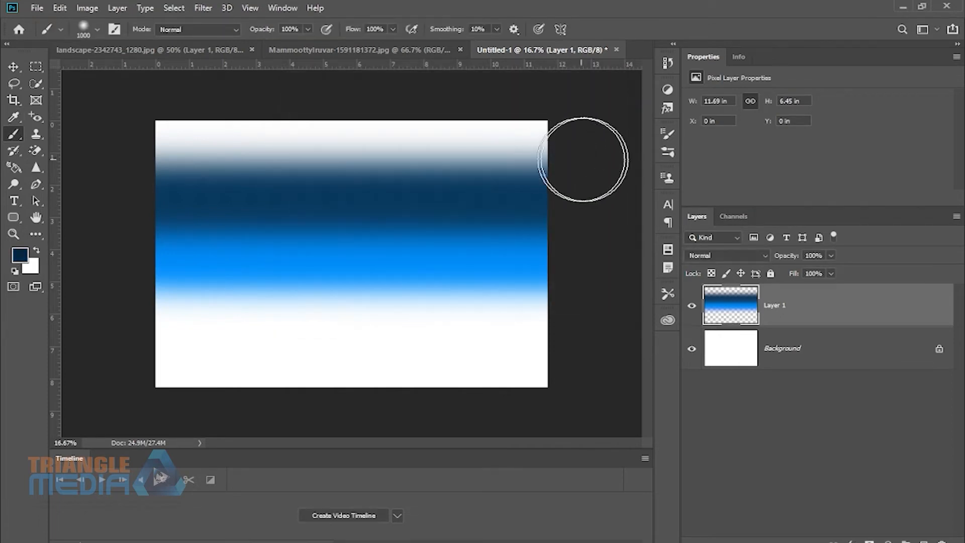
{"action": "mouse_move", "coordinate": [579, 141]}
{"action": "left_mouse_down"}
{"action": "mouse_move", "coordinate": [274, 116]}
{"action": "mouse_move", "coordinate": [32, 109]}
{"action": "left_mouse_up"}
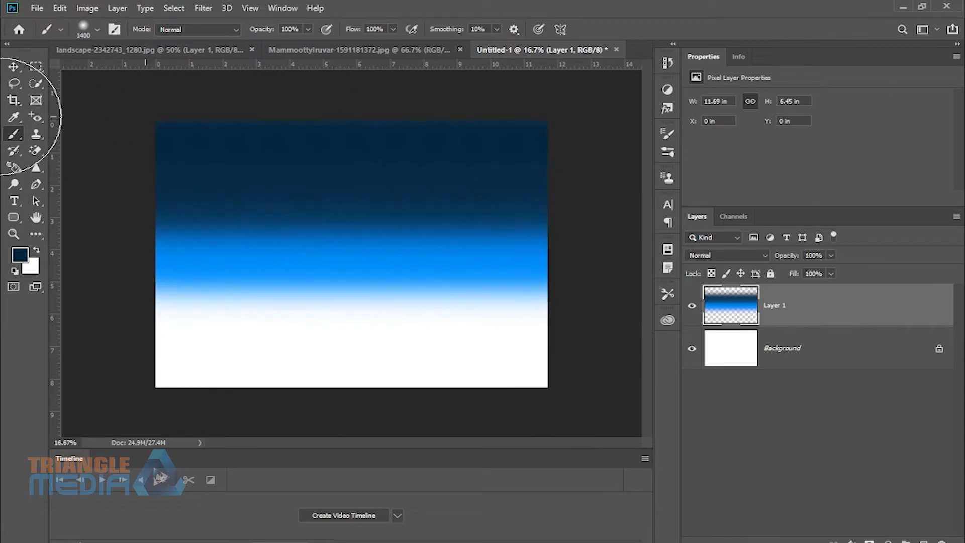
Pick a slightly lighter dark blue and paint a full-width 1400 px band to blend the dark top into the bright blue
{"action": "left_click", "coordinate": [19, 259]}
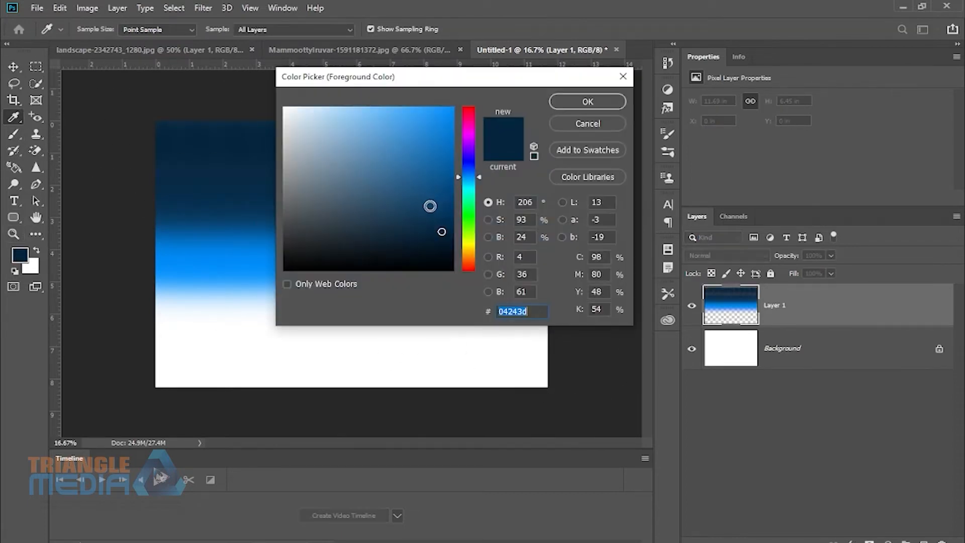
{"action": "left_click_drag", "start_coordinate": [430, 205], "coordinate": [442, 209]}
{"action": "left_click", "coordinate": [582, 104]}
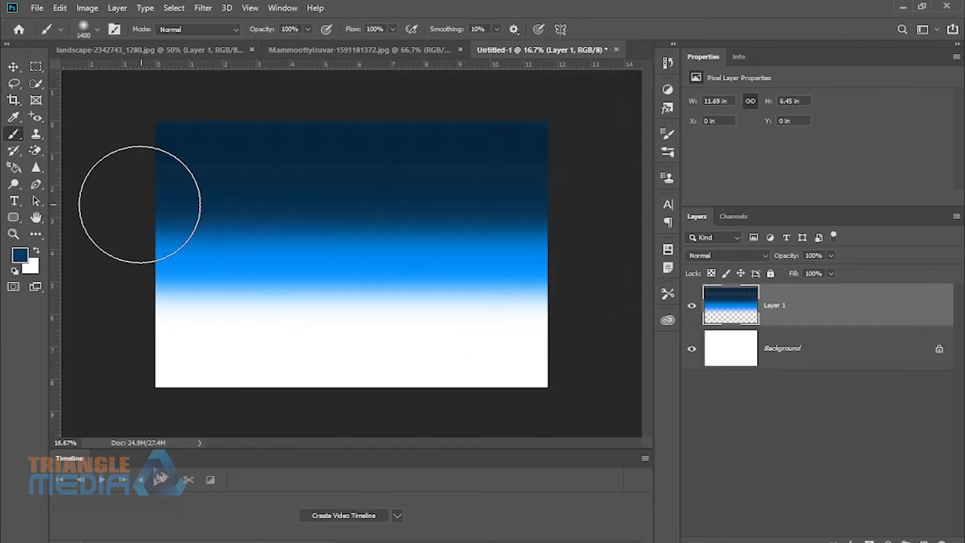
{"action": "left_click_drag", "start_coordinate": [140, 205], "coordinate": [721, 209]}
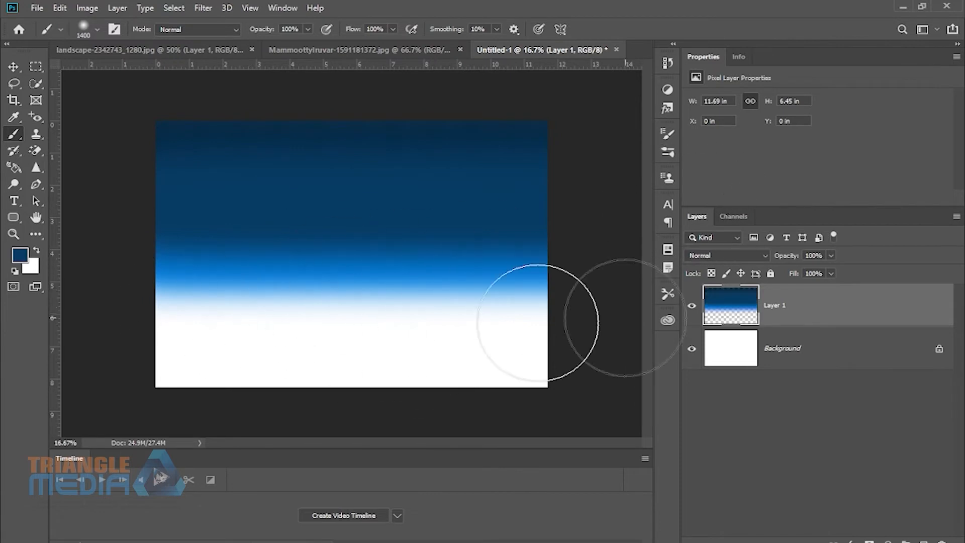
Duplicate the painted gradient layer and flip the copy vertically
{"action": "key", "text": "v"}
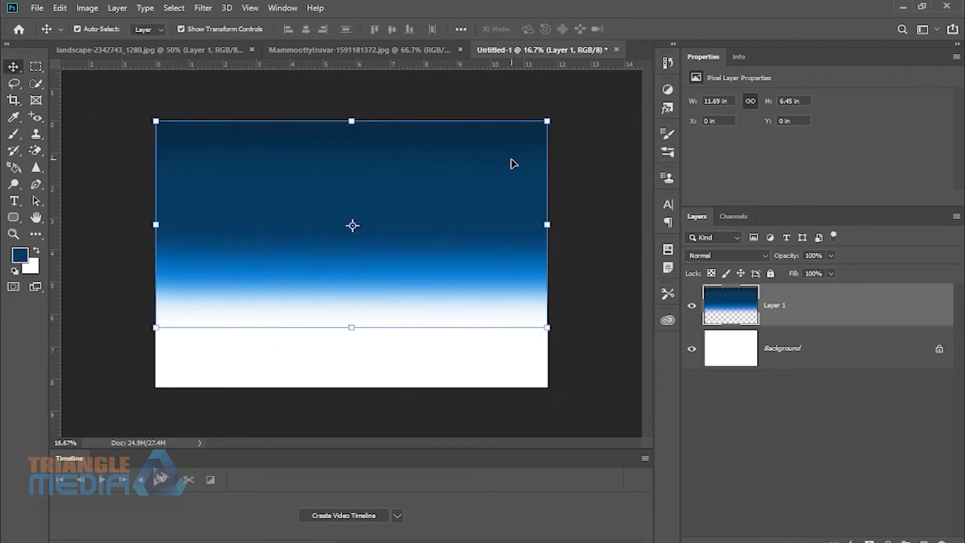
{"action": "key", "text": "ctrl"}
{"action": "key", "text": "ctrl+j"}
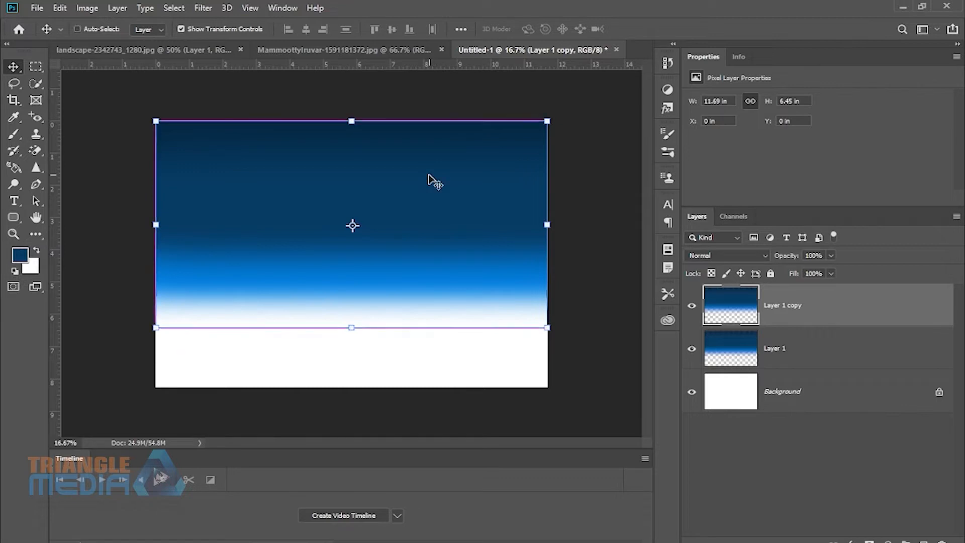
{"action": "key", "text": "ctrl+t"}
{"action": "right_click", "coordinate": [430, 178]}
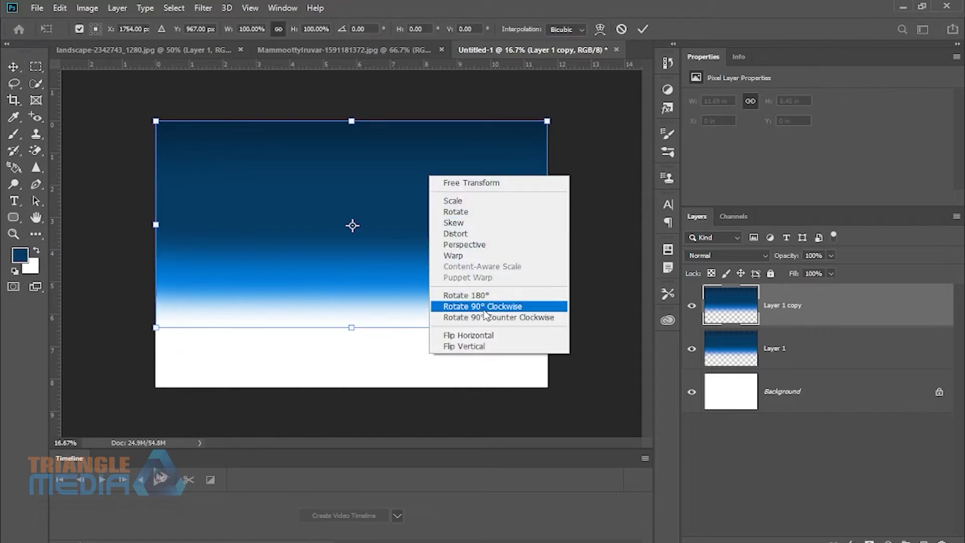
{"action": "left_click", "coordinate": [479, 346]}
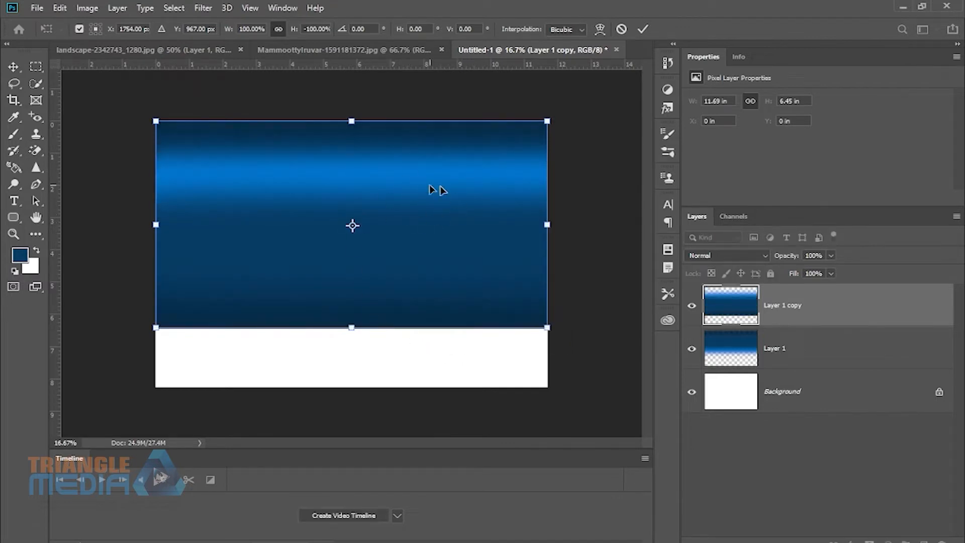
Move the flipped copy down to fill the lower part of the page, mirroring the upper gradient, and apply the transform
{"action": "left_click_drag", "start_coordinate": [426, 191], "coordinate": [441, 299]}
{"action": "key", "text": "Return"}
{"action": "left_click", "coordinate": [600, 349]}
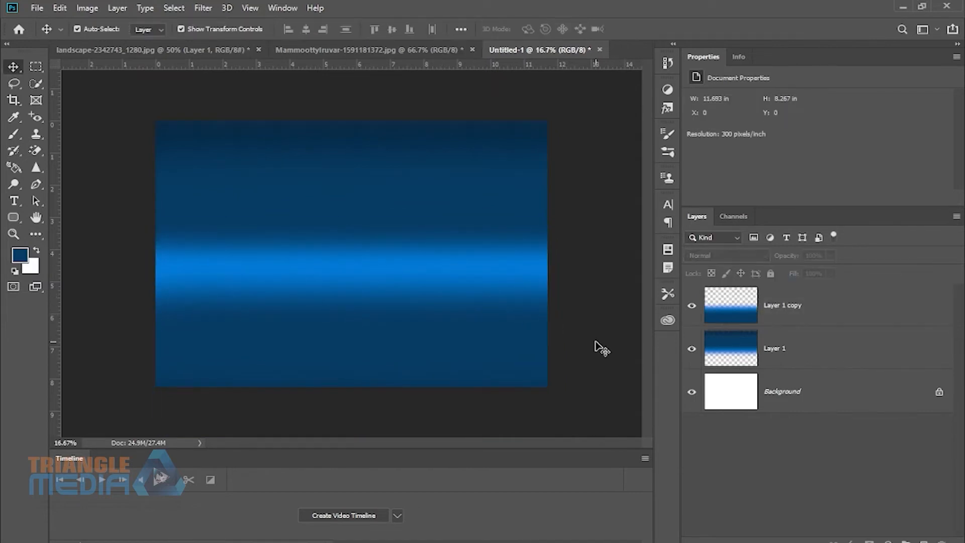
Merge the flipped copy and the original gradient layer into one layer
{"action": "left_click", "coordinate": [496, 265]}
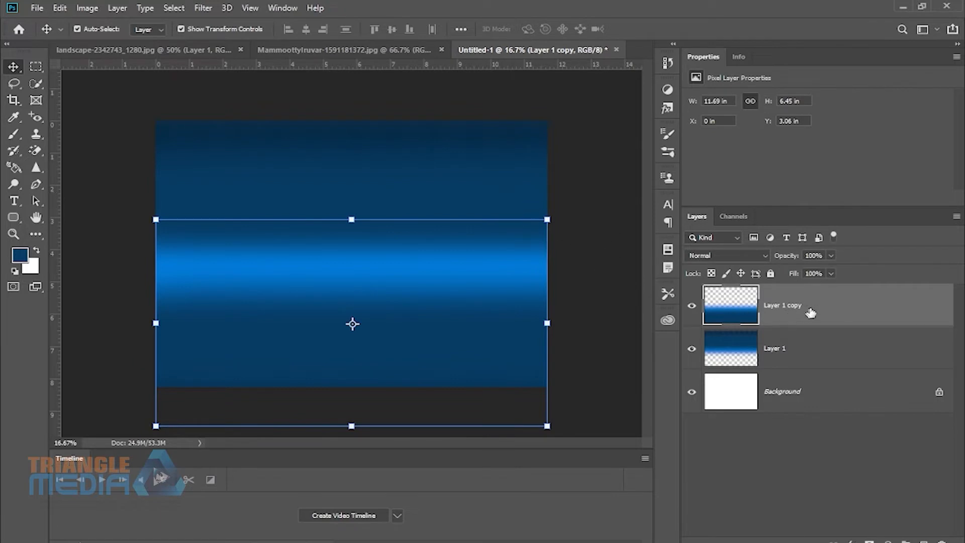
{"action": "left_click", "coordinate": [783, 348], "text": "shift"}
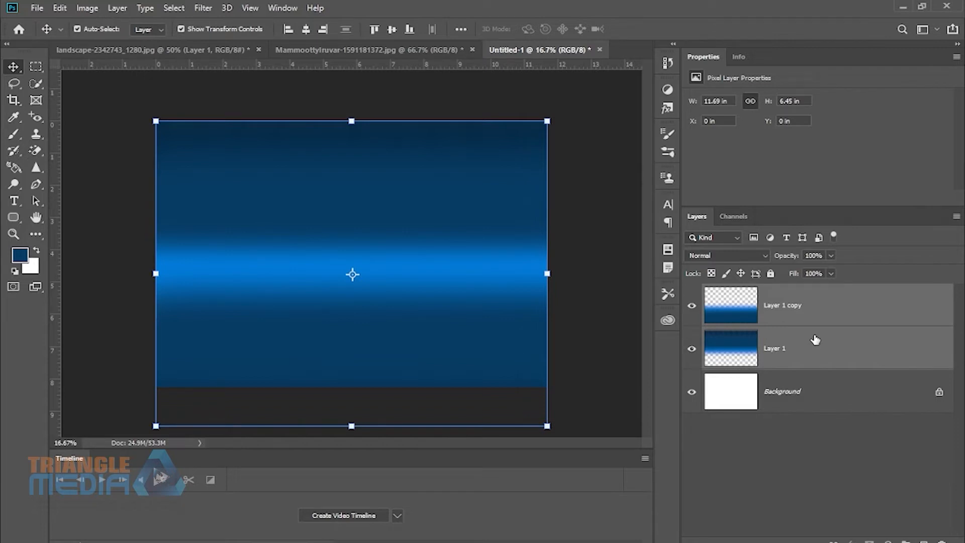
{"action": "key", "text": "ctrl+e"}
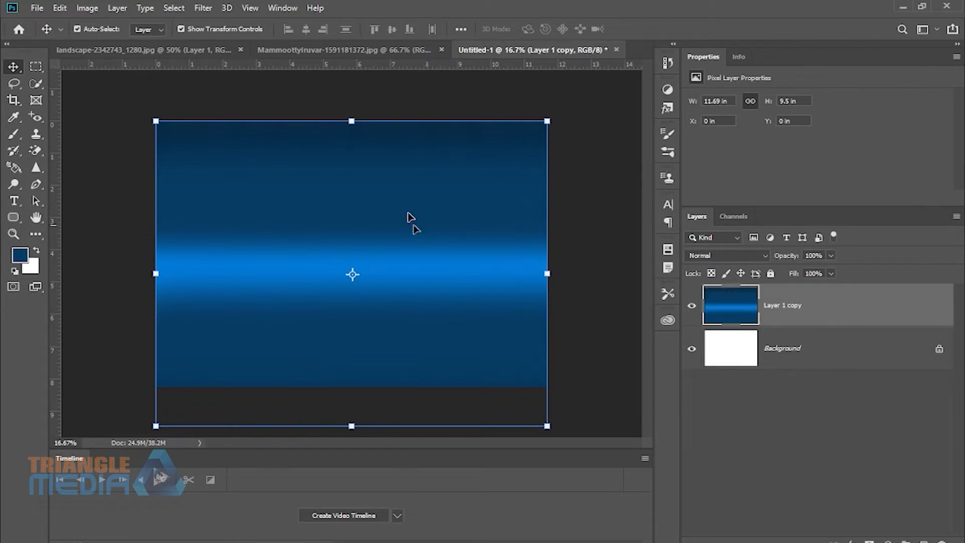
Add a new layer named river bank above the merged gradient layer and rename the gradient layer bg
{"action": "left_click", "coordinate": [616, 274], "text": "ctrl"}
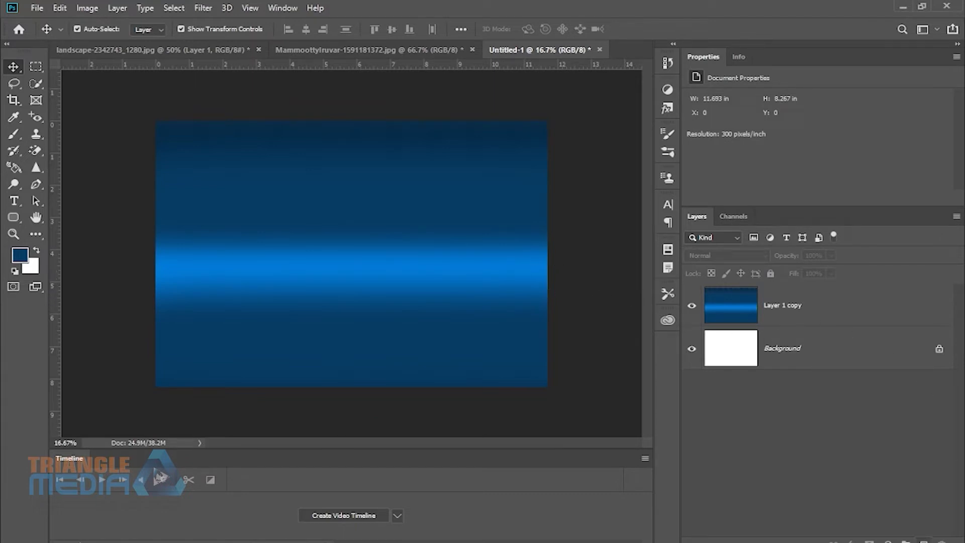
{"action": "left_click", "coordinate": [923, 540]}
{"action": "left_click", "coordinate": [790, 354]}
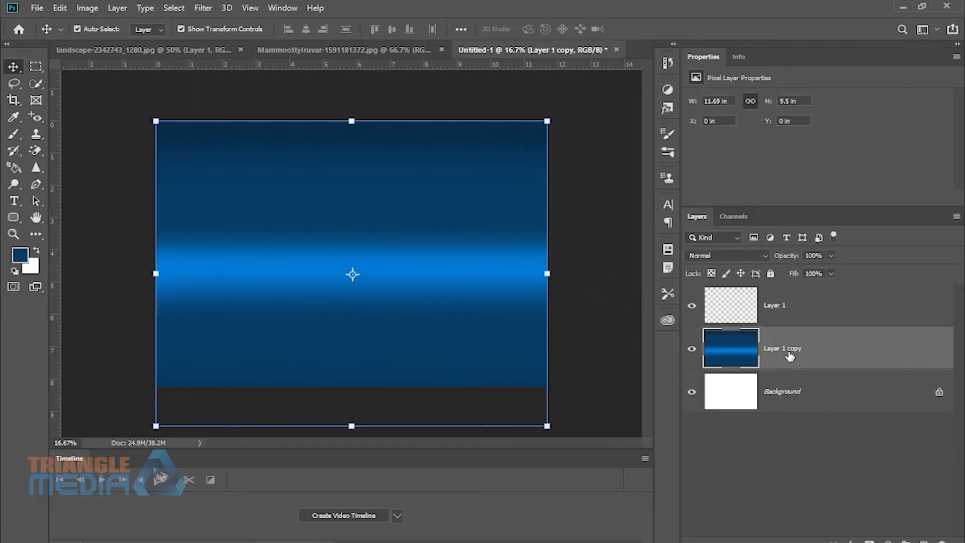
{"action": "double_click", "coordinate": [791, 349]}
{"action": "type", "text": "bg"}
{"action": "double_click", "coordinate": [785, 305]}
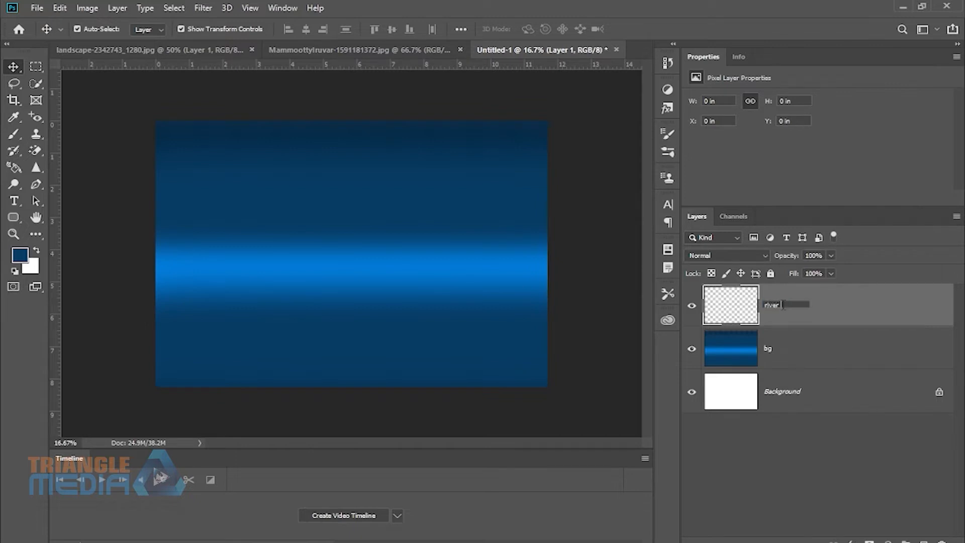
{"action": "key", "text": "Return"}
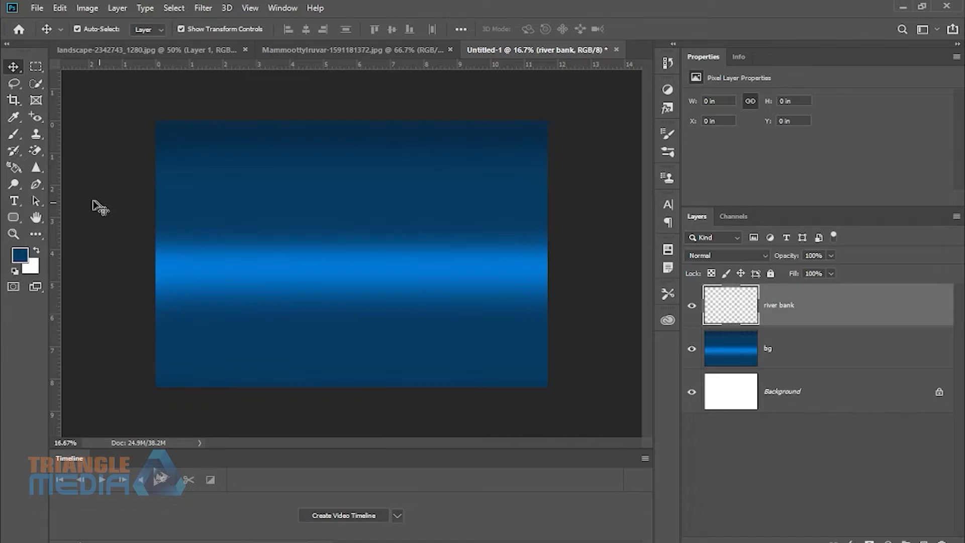
Choose the Pencil tool with the Hard Round Pressure Opacity preset at 50 px
{"action": "left_click", "coordinate": [13, 132]}
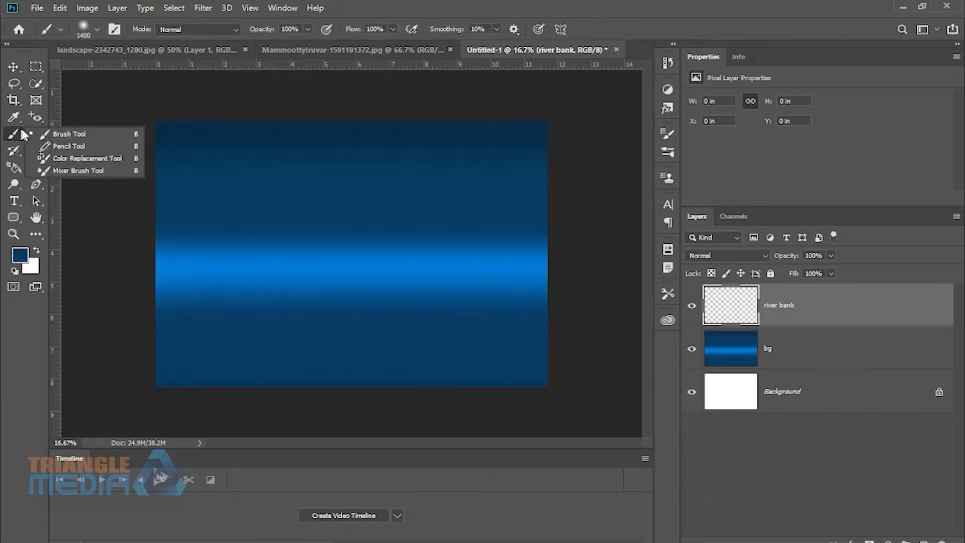
{"action": "left_click", "coordinate": [66, 132]}
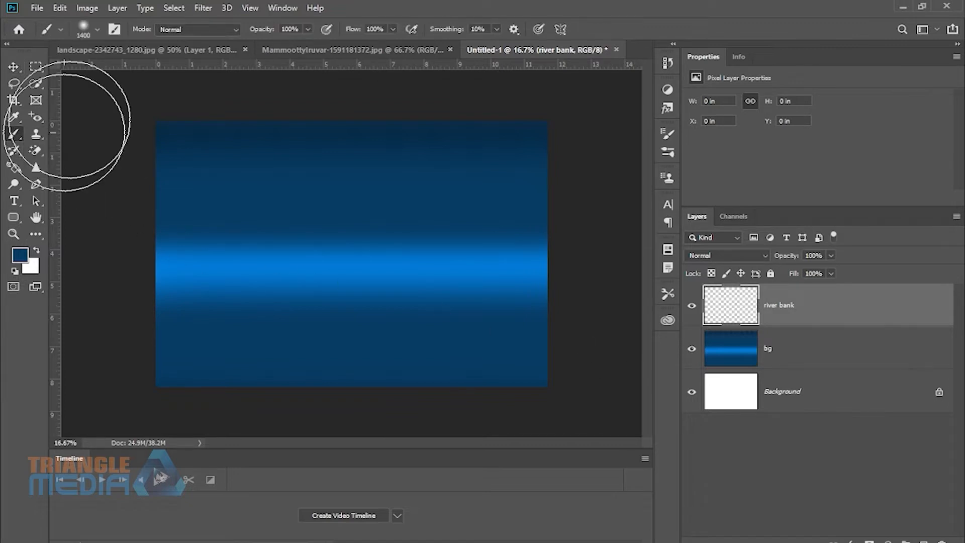
{"action": "right_click", "coordinate": [14, 138]}
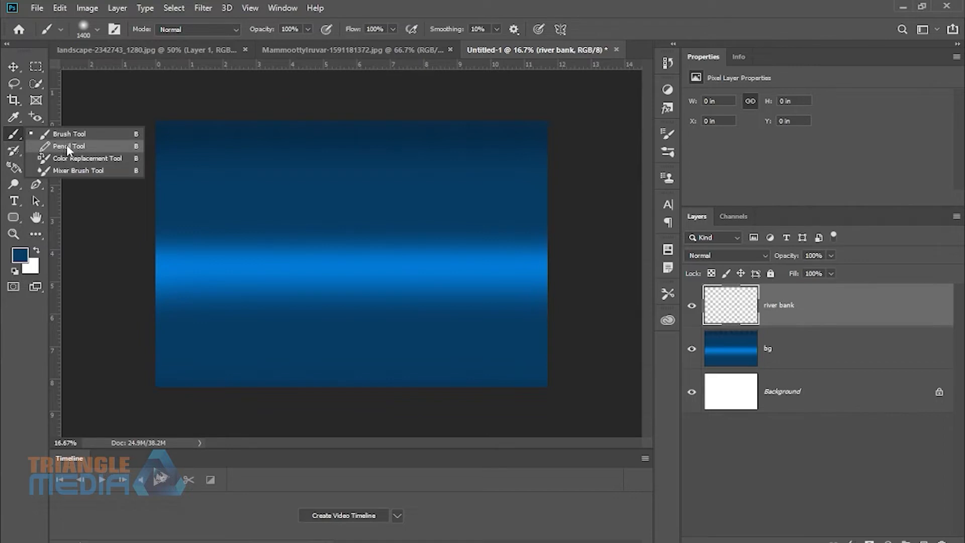
{"action": "left_click", "coordinate": [67, 147]}
{"action": "left_click", "coordinate": [97, 31]}
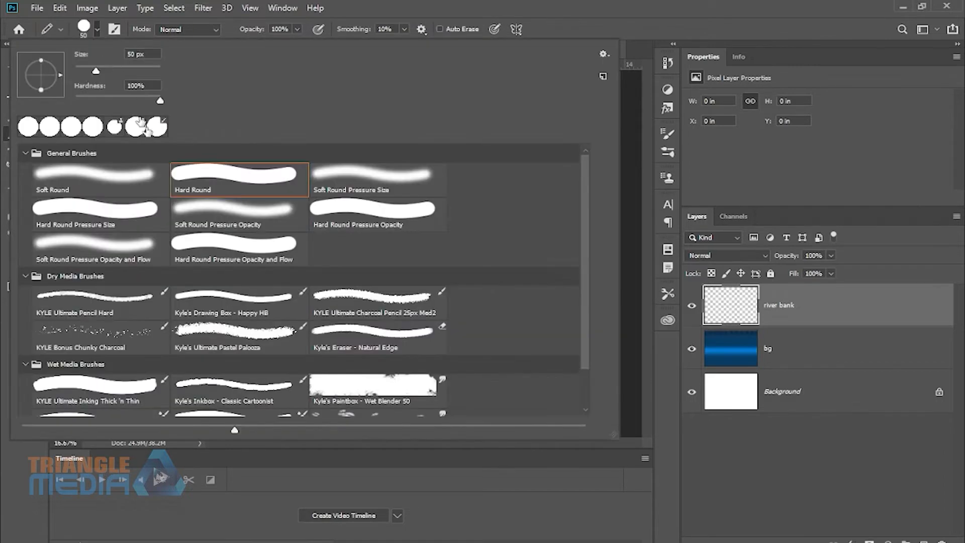
{"action": "double_click", "coordinate": [358, 211]}
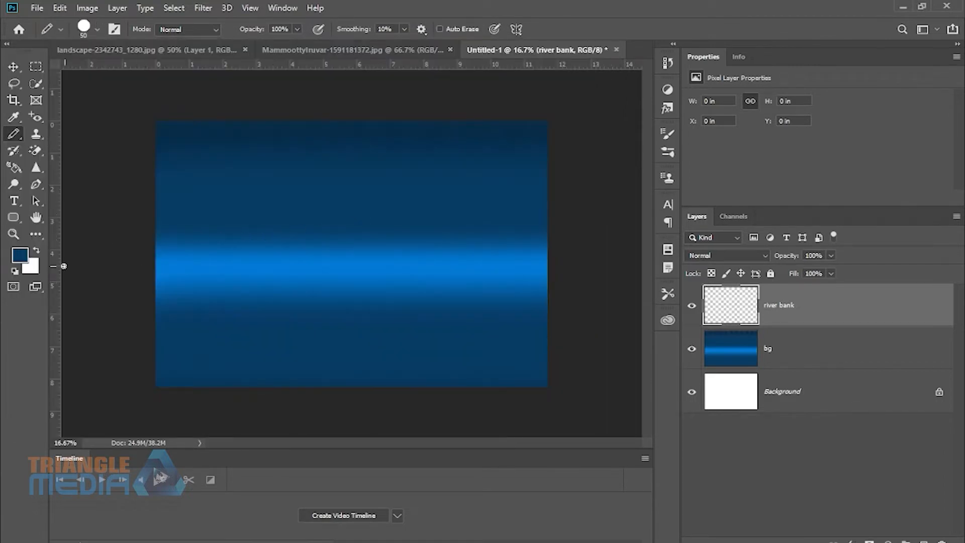
Set the foreground colour to #03121e and draw an irregular shoreline across the bottom of the page on the river bank layer
{"action": "left_click", "coordinate": [21, 255]}
{"action": "left_click_drag", "start_coordinate": [430, 221], "coordinate": [438, 251]}
{"action": "left_click", "coordinate": [565, 106]}
{"action": "mouse_move", "coordinate": [144, 340]}
{"action": "left_mouse_down"}
{"action": "mouse_move", "coordinate": [238, 366]}
{"action": "mouse_move", "coordinate": [213, 372]}
{"action": "mouse_move", "coordinate": [444, 379]}
{"action": "mouse_move", "coordinate": [502, 360]}
{"action": "mouse_move", "coordinate": [479, 348]}
{"action": "mouse_move", "coordinate": [588, 341]}
{"action": "left_mouse_up"}
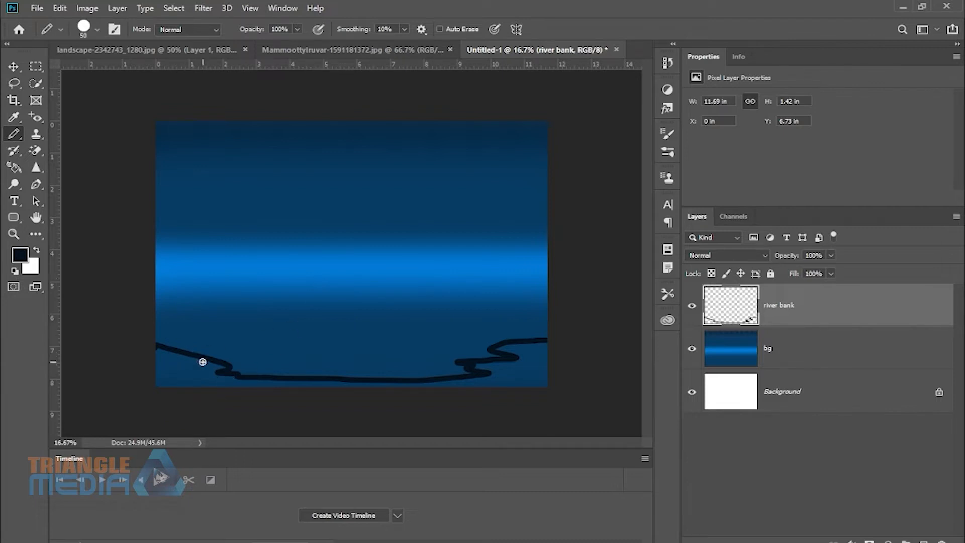
Fill the area below the shoreline with solid dark strokes using an enlarged pencil tip
{"action": "key", "text": "bracketright"}
{"action": "key", "text": "bracketright"}
{"action": "key", "text": "bracketright"}
{"action": "key", "text": "bracketright"}
{"action": "key", "text": "bracketright"}
{"action": "key", "text": "bracketright"}
{"action": "key", "text": "bracketright"}
{"action": "key", "text": "bracketright"}
{"action": "key", "text": "bracketright"}
{"action": "mouse_move", "coordinate": [158, 360]}
{"action": "left_mouse_down"}
{"action": "mouse_move", "coordinate": [179, 372]}
{"action": "mouse_move", "coordinate": [177, 362]}
{"action": "mouse_move", "coordinate": [216, 371]}
{"action": "mouse_move", "coordinate": [173, 366]}
{"action": "mouse_move", "coordinate": [195, 391]}
{"action": "mouse_move", "coordinate": [281, 387]}
{"action": "mouse_move", "coordinate": [244, 389]}
{"action": "mouse_move", "coordinate": [219, 374]}
{"action": "mouse_move", "coordinate": [128, 377]}
{"action": "mouse_move", "coordinate": [353, 395]}
{"action": "mouse_move", "coordinate": [544, 378]}
{"action": "mouse_move", "coordinate": [544, 358]}
{"action": "mouse_move", "coordinate": [500, 348]}
{"action": "mouse_move", "coordinate": [552, 347]}
{"action": "mouse_move", "coordinate": [529, 365]}
{"action": "mouse_move", "coordinate": [491, 362]}
{"action": "mouse_move", "coordinate": [507, 369]}
{"action": "mouse_move", "coordinate": [470, 361]}
{"action": "mouse_move", "coordinate": [489, 370]}
{"action": "left_mouse_up"}
{"action": "key", "text": "bracketleft"}
{"action": "key", "text": "bracketleft"}
{"action": "key", "text": "bracketleft"}
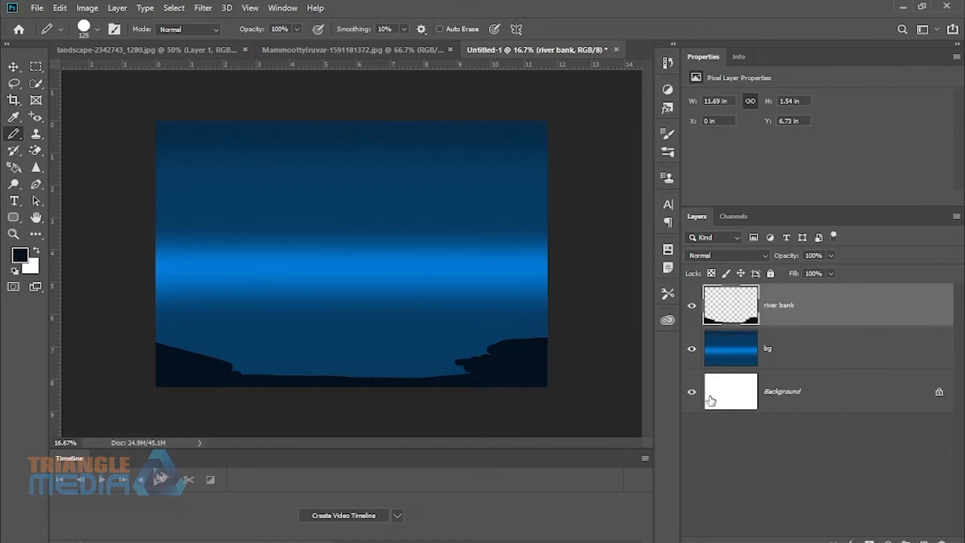
Add a new layer named tree above the river bank layer
{"action": "left_click", "coordinate": [922, 540]}
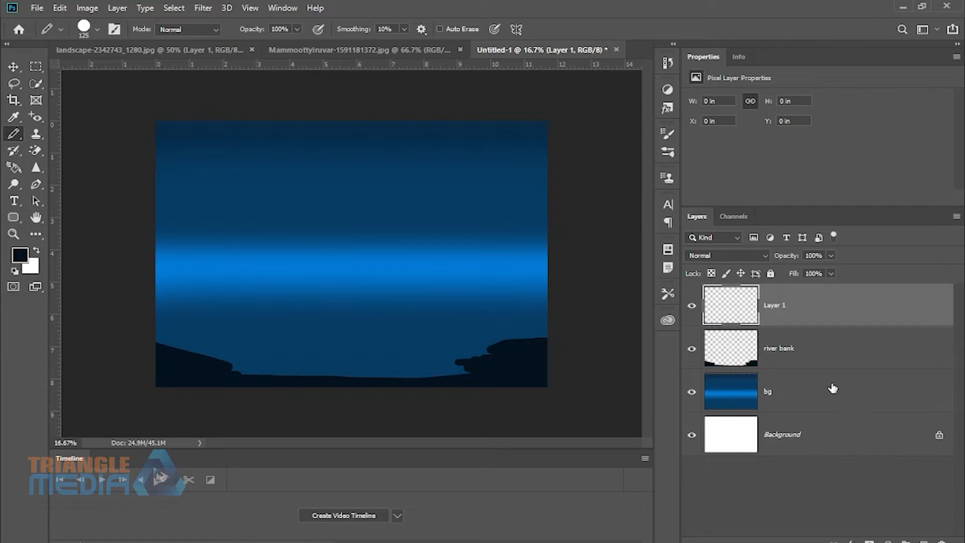
{"action": "double_click", "coordinate": [781, 305]}
{"action": "type", "text": "tree"}
{"action": "key", "text": "Return"}
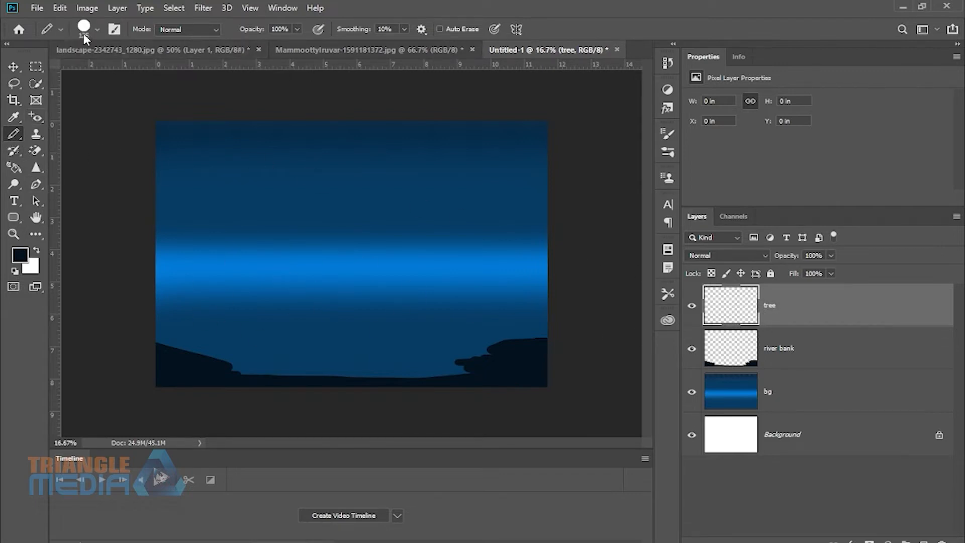
Set the foreground colour to the dark blue #02233c
{"action": "left_click", "coordinate": [19, 254]}
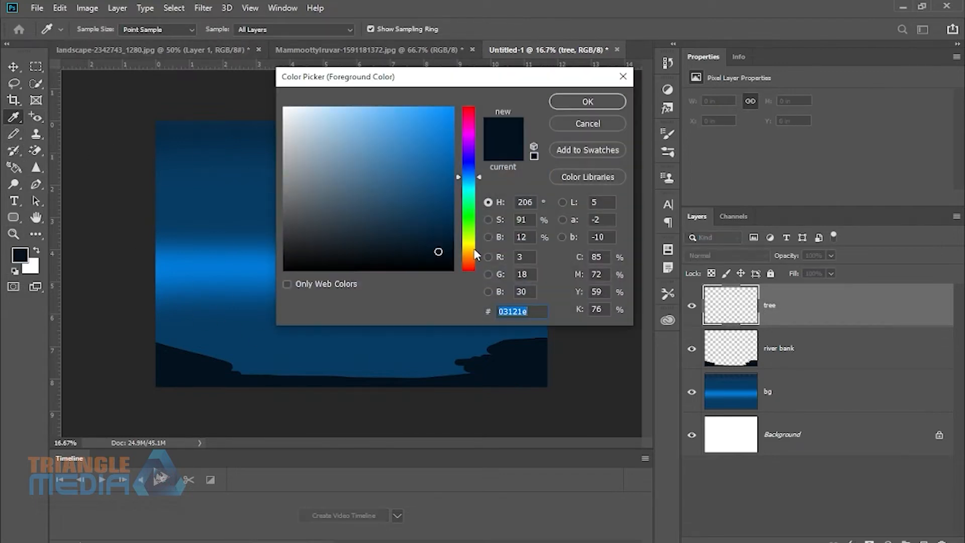
{"action": "left_click_drag", "start_coordinate": [444, 250], "coordinate": [449, 232]}
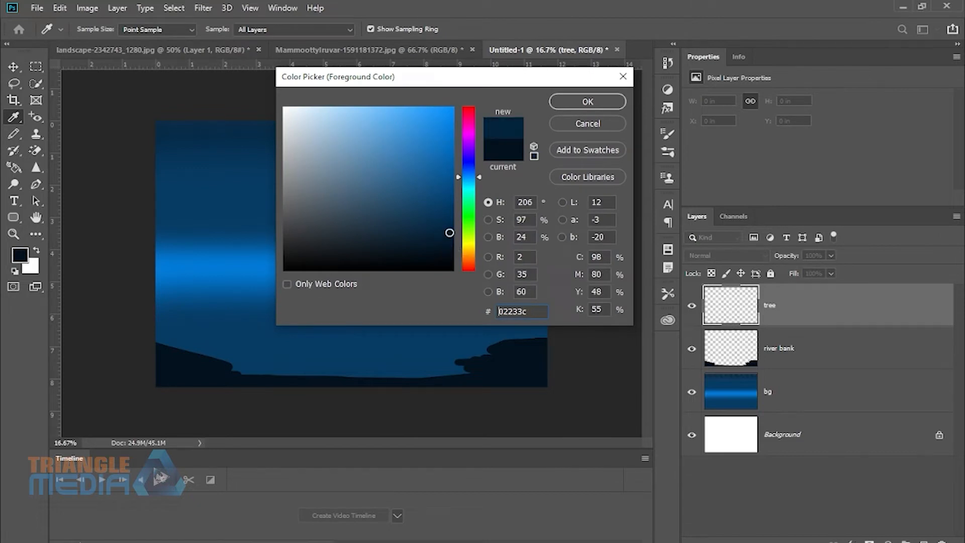
{"action": "left_click", "coordinate": [583, 104]}
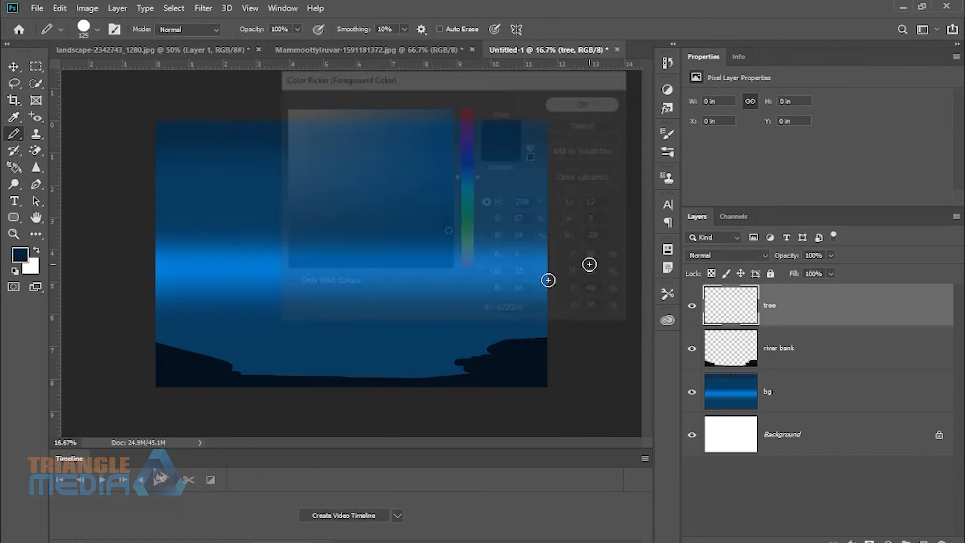
Enable Shape Dynamics for the pencil and set its size control to Fade with 500 steps
{"action": "left_click", "coordinate": [284, 8]}
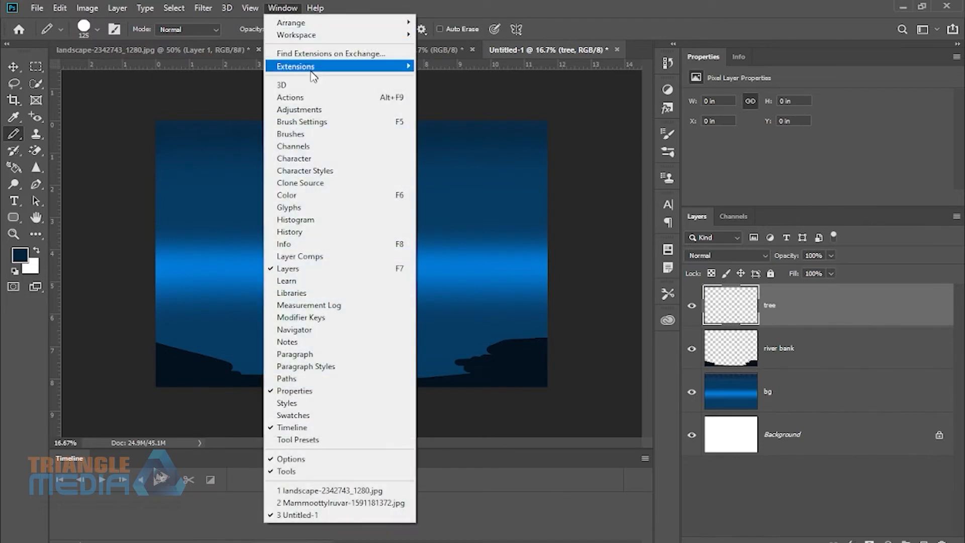
{"action": "left_click", "coordinate": [317, 122]}
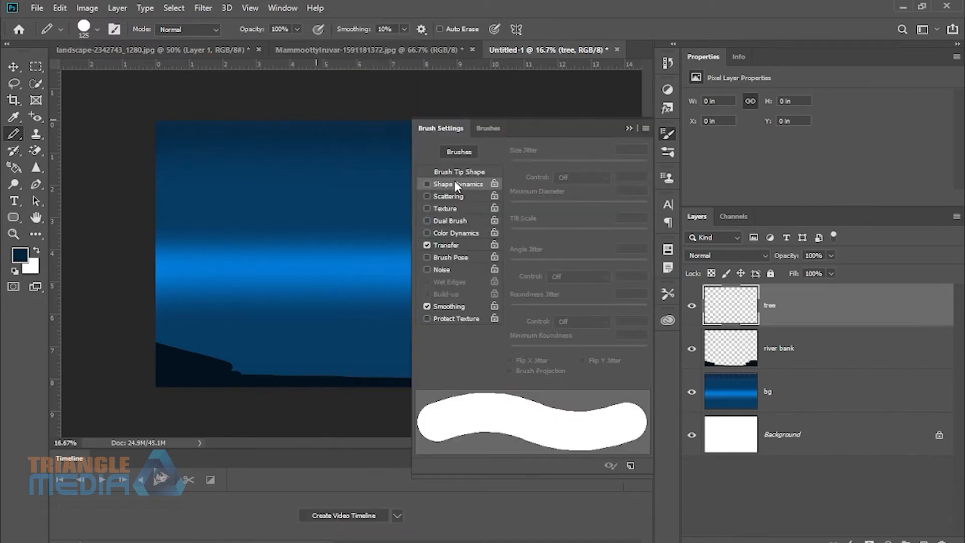
{"action": "left_click", "coordinate": [457, 185]}
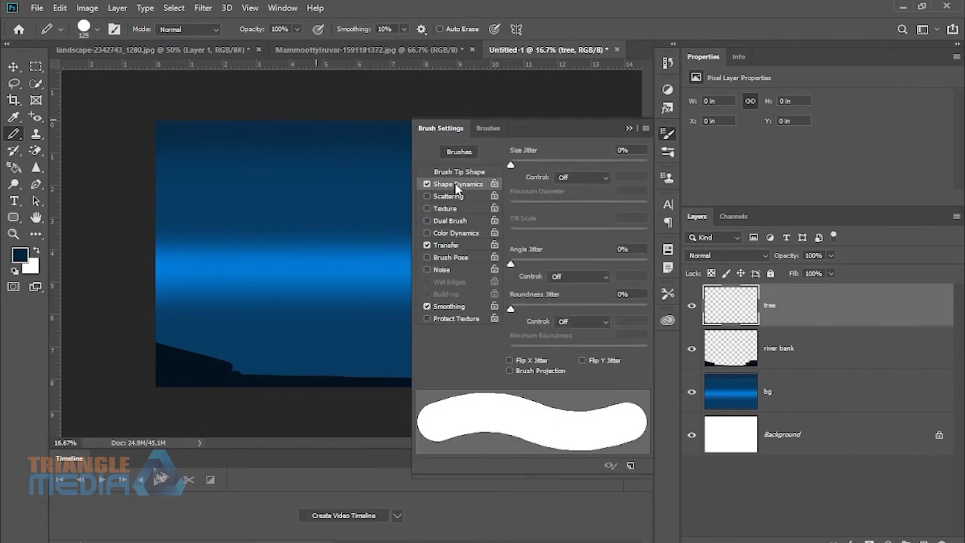
{"action": "left_click", "coordinate": [576, 176]}
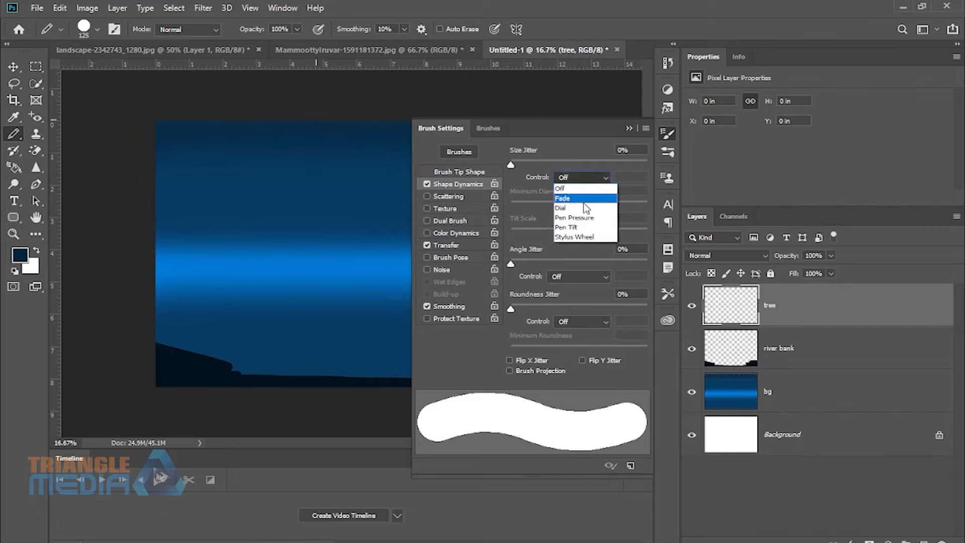
{"action": "left_click", "coordinate": [582, 200]}
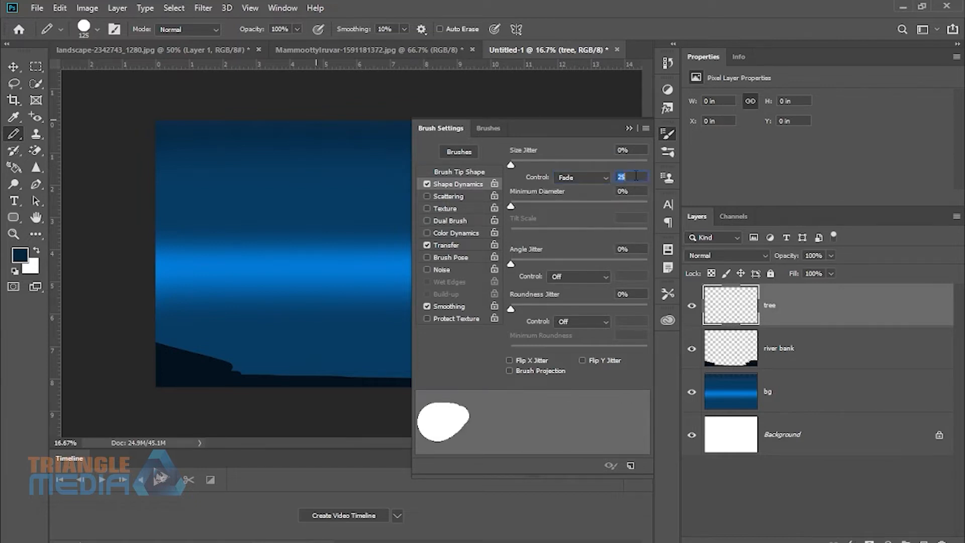
{"action": "type", "text": "500"}
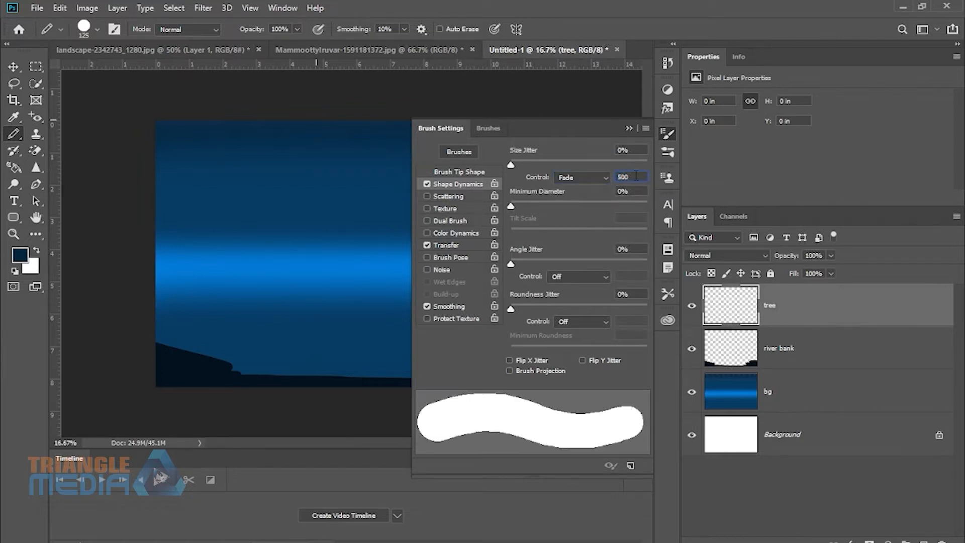
{"action": "left_click", "coordinate": [628, 128]}
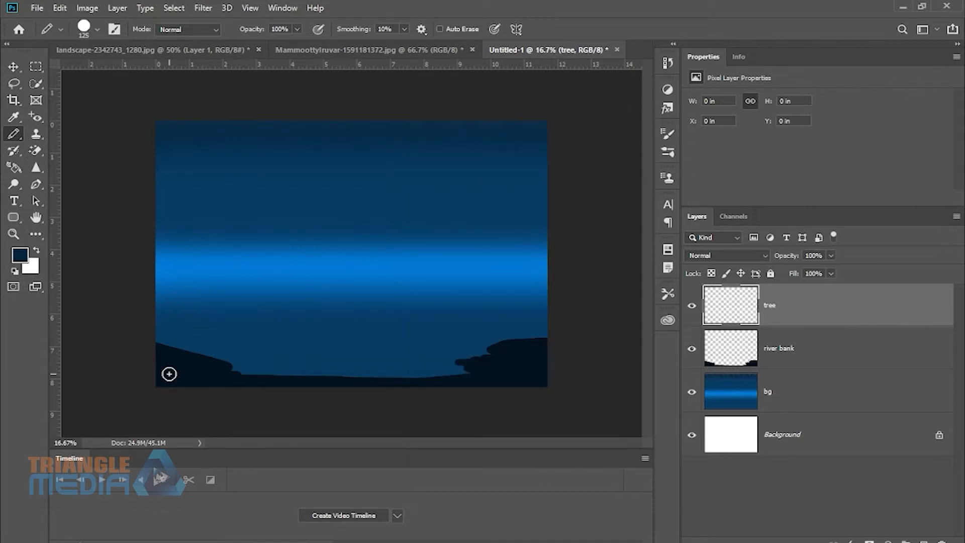
Try a tapering tree trunk stroke rising from the left river bank, and undo it
{"action": "mouse_move", "coordinate": [168, 390]}
{"action": "left_mouse_down"}
{"action": "mouse_move", "coordinate": [206, 344]}
{"action": "mouse_move", "coordinate": [228, 261]}
{"action": "mouse_move", "coordinate": [240, 117]}
{"action": "left_mouse_up"}
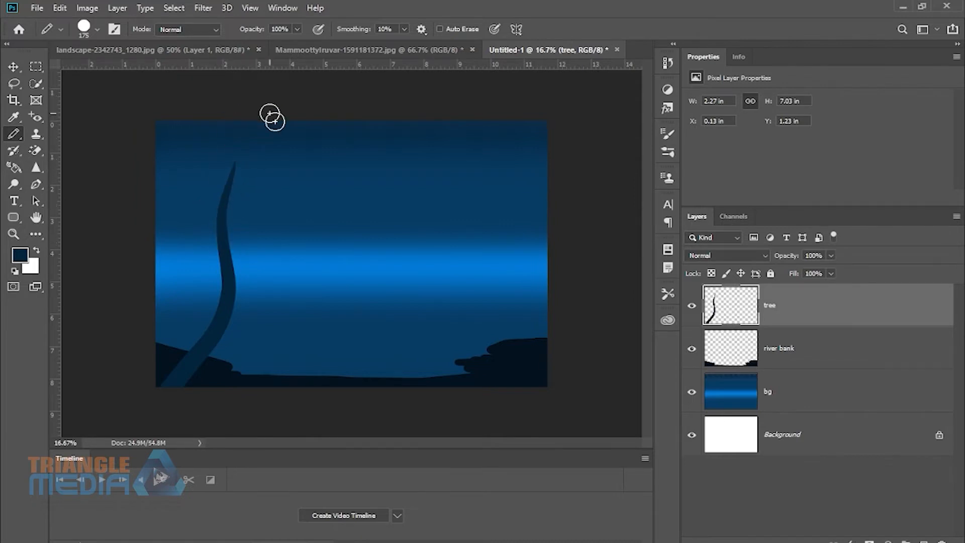
{"action": "key", "text": "ctrl+z"}
Set the size fade to 650 steps and paint a curved 175 px trunk from the left bank to the page's top edge
{"action": "left_click", "coordinate": [282, 8]}
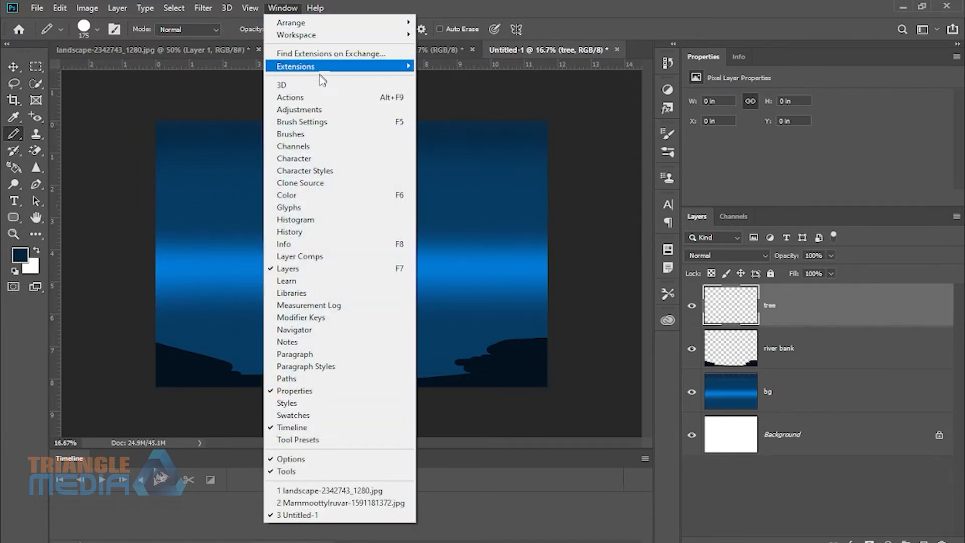
{"action": "left_click", "coordinate": [336, 124]}
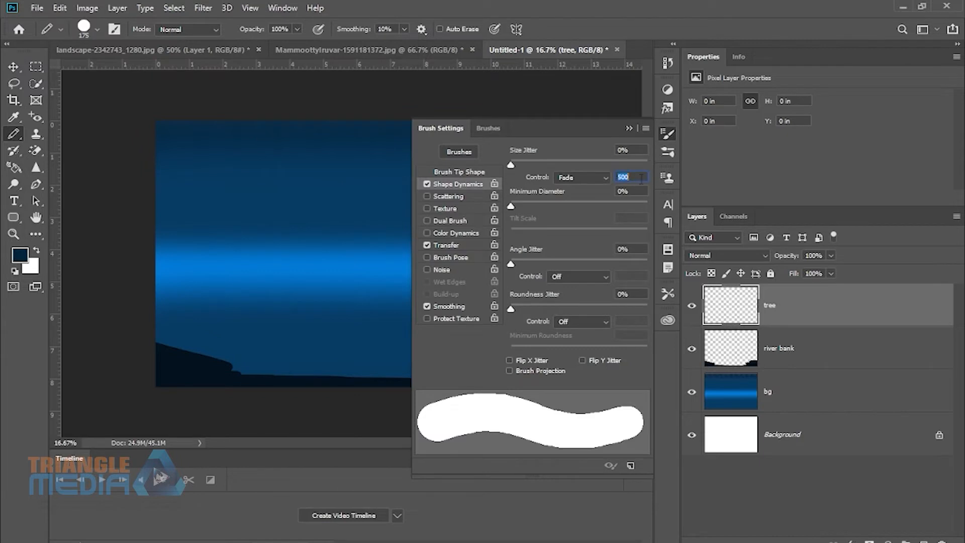
{"action": "type", "text": "650"}
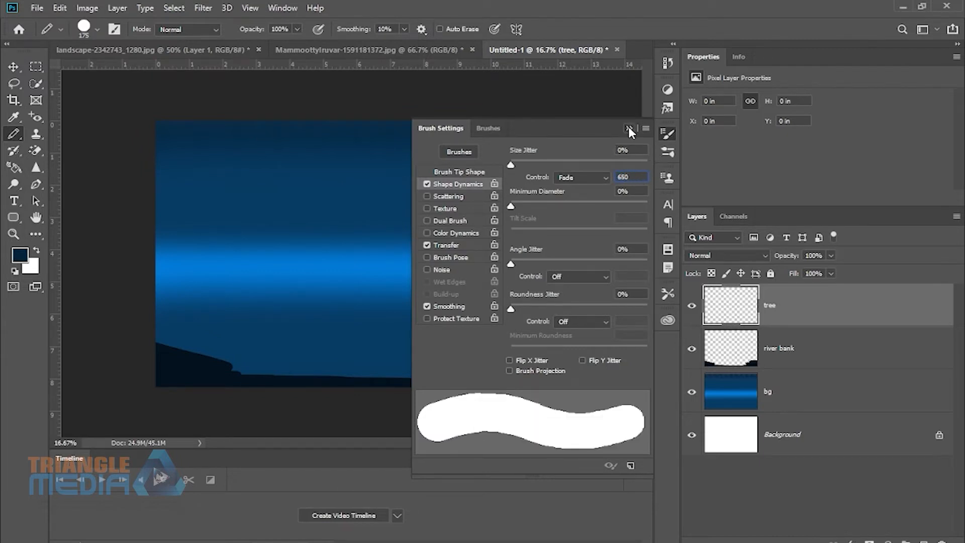
{"action": "left_click", "coordinate": [629, 130]}
{"action": "mouse_move", "coordinate": [176, 384]}
{"action": "left_mouse_down"}
{"action": "mouse_move", "coordinate": [239, 230]}
{"action": "mouse_move", "coordinate": [240, 130]}
{"action": "mouse_move", "coordinate": [261, 83]}
{"action": "left_mouse_up"}
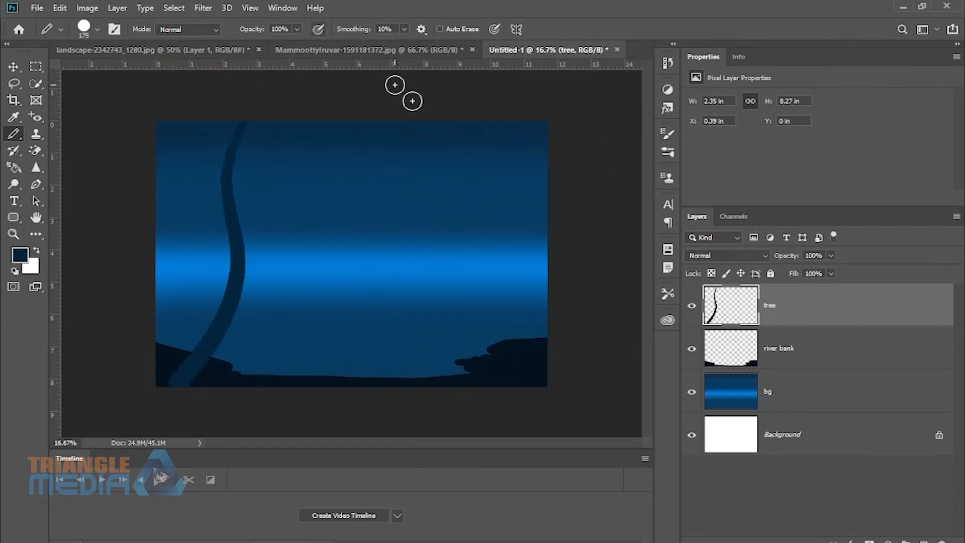
Paint tapering branches on both sides of the upper trunk with smaller pencil tips, adding twigs to the right-hand branch
{"action": "key", "text": "bracketleft"}
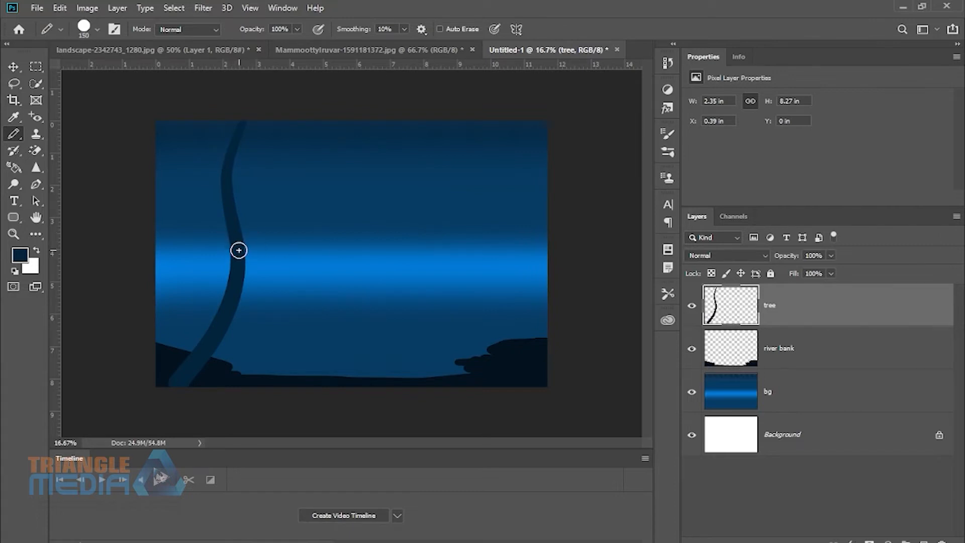
{"action": "key", "text": "bracketleft"}
{"action": "key", "text": "bracketleft"}
{"action": "left_click_drag", "start_coordinate": [242, 266], "coordinate": [333, 184]}
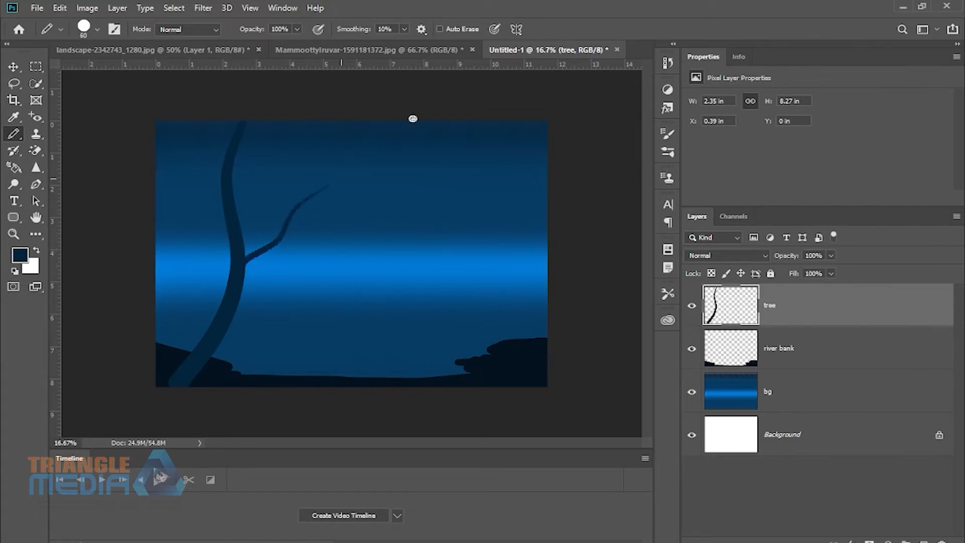
{"action": "key", "text": "bracketleft"}
{"action": "left_click_drag", "start_coordinate": [225, 211], "coordinate": [187, 153]}
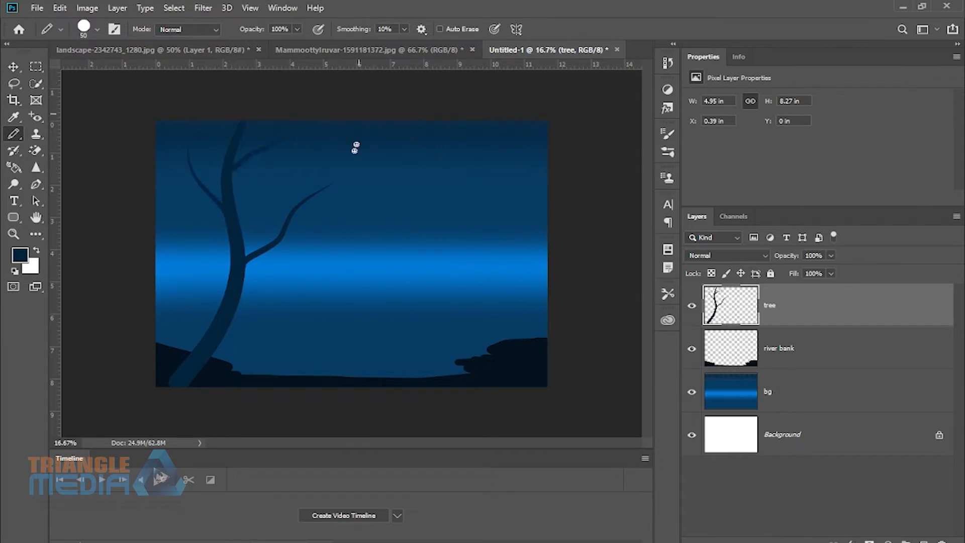
{"action": "left_click_drag", "start_coordinate": [291, 219], "coordinate": [370, 182]}
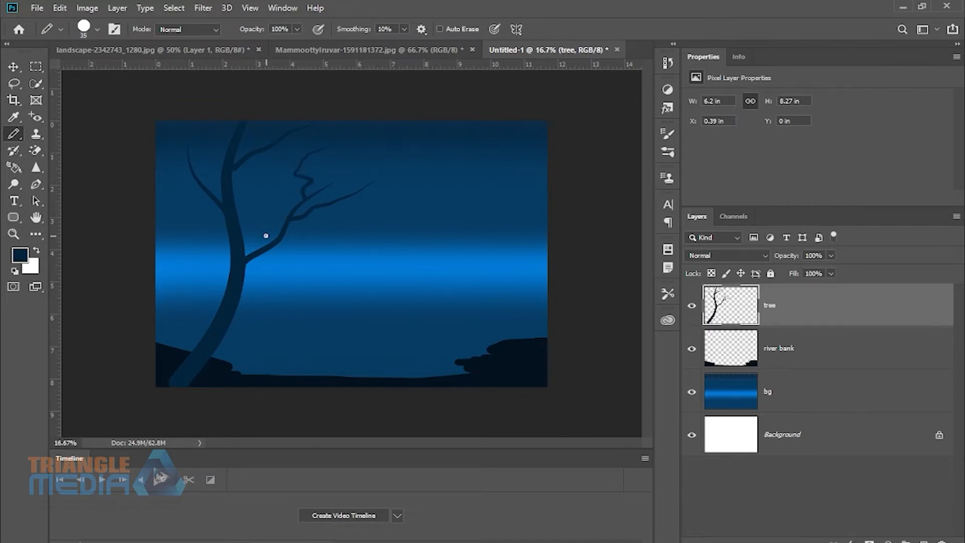
Paint tapering branches on both sides of the lower trunk and add thin twigs to the left one
{"action": "left_click_drag", "start_coordinate": [235, 316], "coordinate": [307, 294]}
{"action": "mouse_move", "coordinate": [224, 326]}
{"action": "left_mouse_down"}
{"action": "mouse_move", "coordinate": [281, 322]}
{"action": "mouse_move", "coordinate": [314, 304]}
{"action": "left_mouse_up"}
{"action": "mouse_move", "coordinate": [206, 341]}
{"action": "left_mouse_down"}
{"action": "mouse_move", "coordinate": [185, 318]}
{"action": "mouse_move", "coordinate": [161, 251]}
{"action": "mouse_move", "coordinate": [168, 168]}
{"action": "left_mouse_up"}
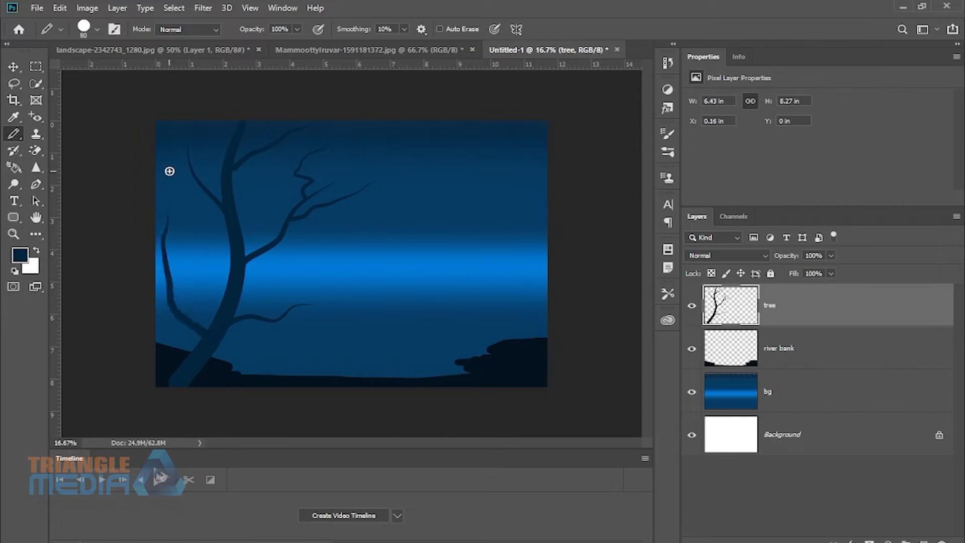
{"action": "left_click_drag", "start_coordinate": [176, 308], "coordinate": [215, 236]}
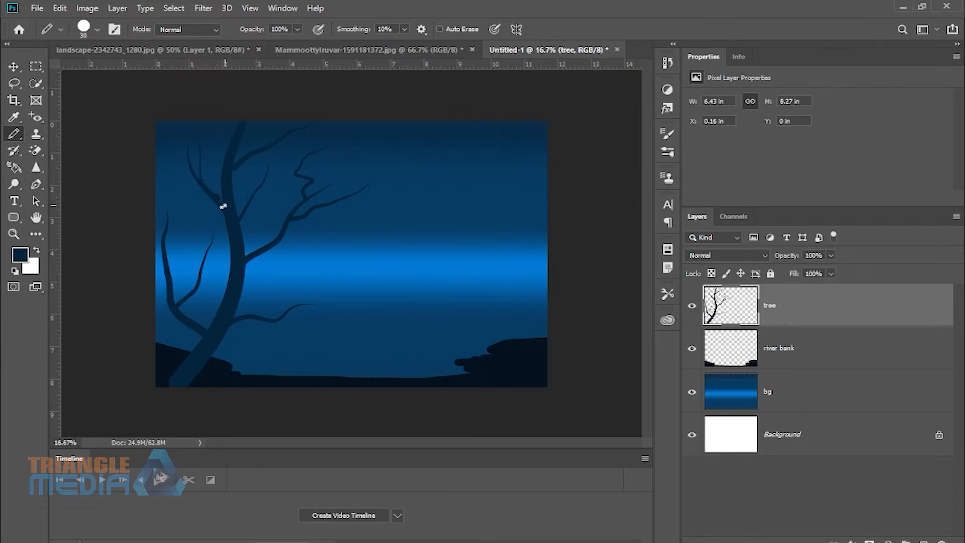
{"action": "left_click_drag", "start_coordinate": [200, 283], "coordinate": [183, 231]}
Move the tree slightly left, to an X position of -0.18 in with Y at 0 in
{"action": "key", "text": "v"}
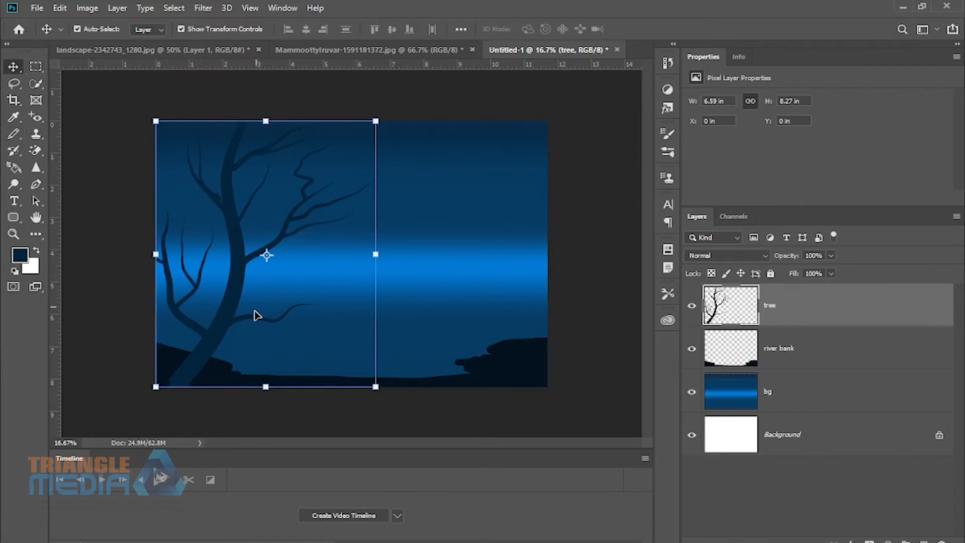
{"action": "left_click_drag", "start_coordinate": [203, 349], "coordinate": [196, 326]}
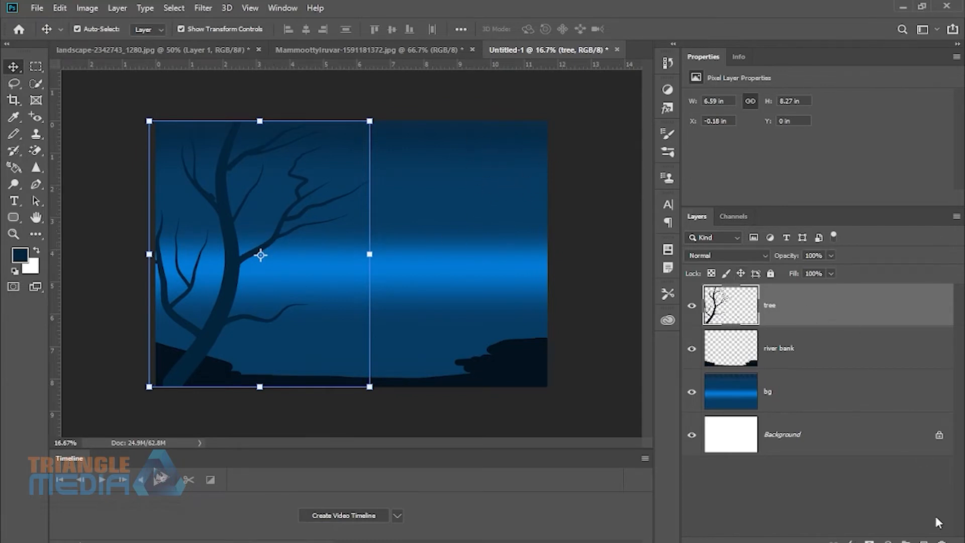
Add a new layer above the tree and set up the Brush tool with the Soft Round tip
{"action": "left_click", "coordinate": [924, 540]}
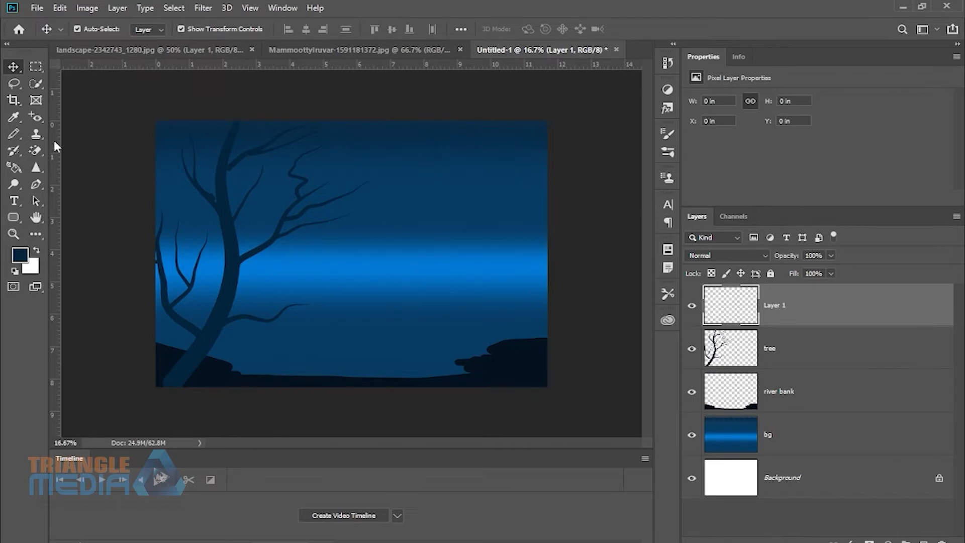
{"action": "left_click", "coordinate": [15, 133]}
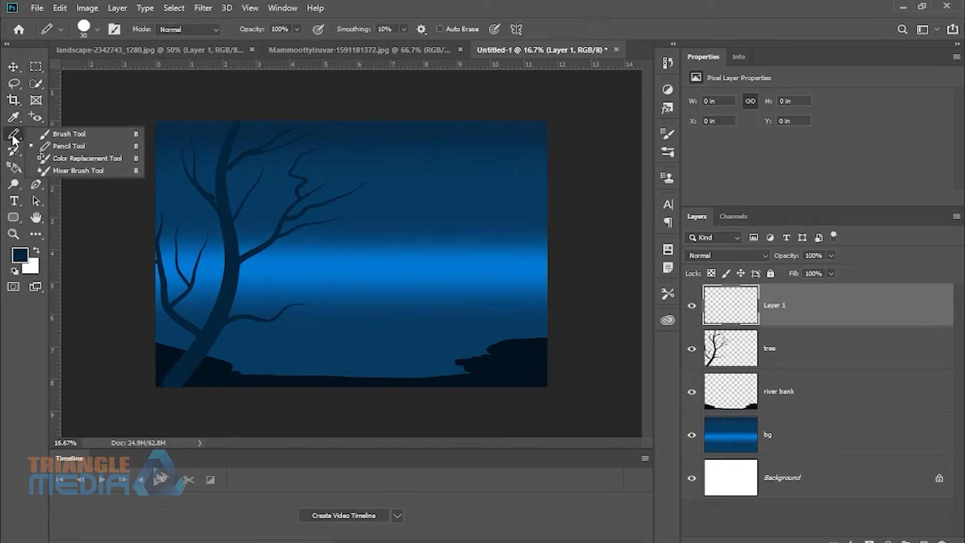
{"action": "left_click", "coordinate": [93, 133]}
{"action": "left_click", "coordinate": [91, 31]}
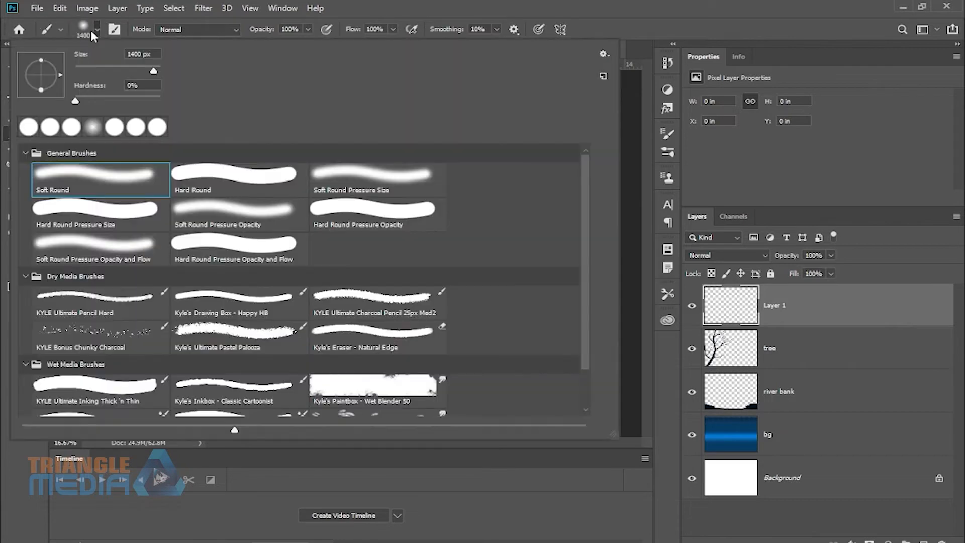
{"action": "double_click", "coordinate": [118, 186]}
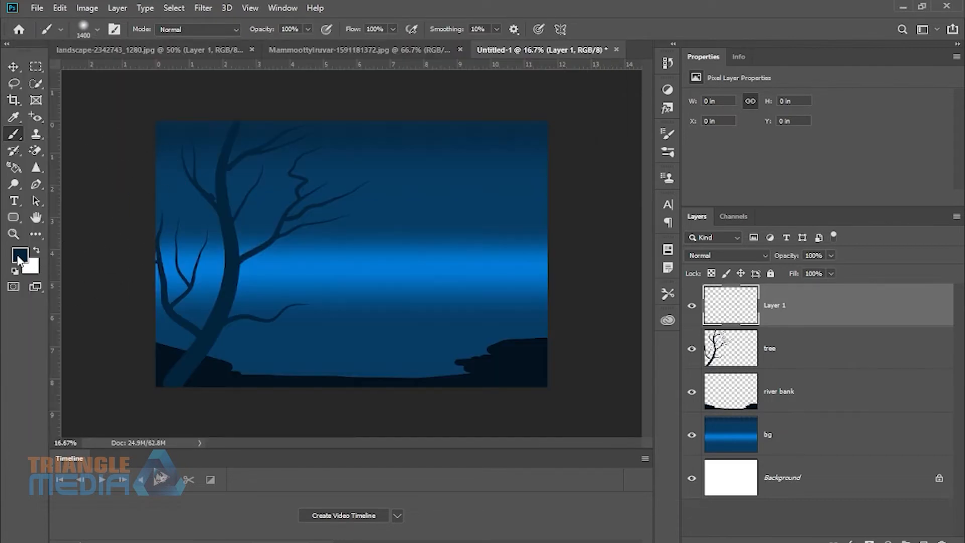
Set the foreground color to pale blue, #dcf0ff
{"action": "left_click", "coordinate": [20, 259]}
{"action": "left_click_drag", "start_coordinate": [319, 231], "coordinate": [307, 96]}
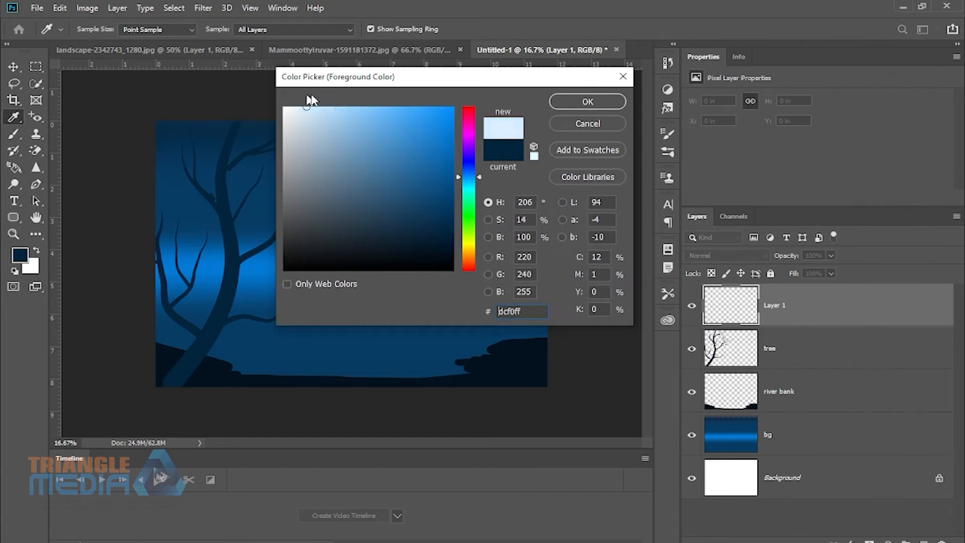
{"action": "left_click", "coordinate": [602, 100]}
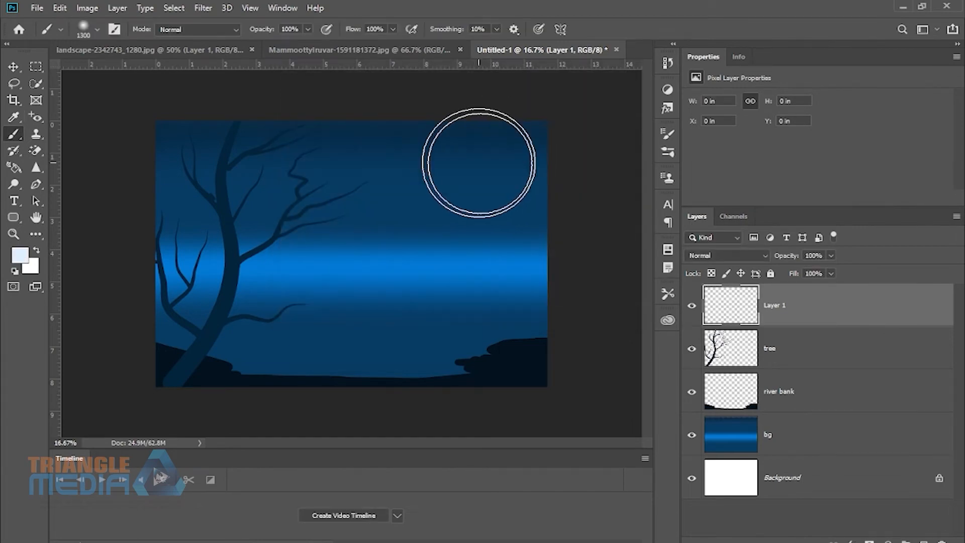
Reduce the brush to 400 px and paint a soft moon about 2.2 in across in the upper right sky
{"action": "key", "text": "bracketleft"}
{"action": "key", "text": "bracketleft"}
{"action": "key", "text": "bracketleft"}
{"action": "key", "text": "bracketleft"}
{"action": "key", "text": "bracketleft"}
{"action": "key", "text": "bracketleft"}
{"action": "key", "text": "bracketleft"}
{"action": "key", "text": "bracketleft"}
{"action": "key", "text": "bracketleft"}
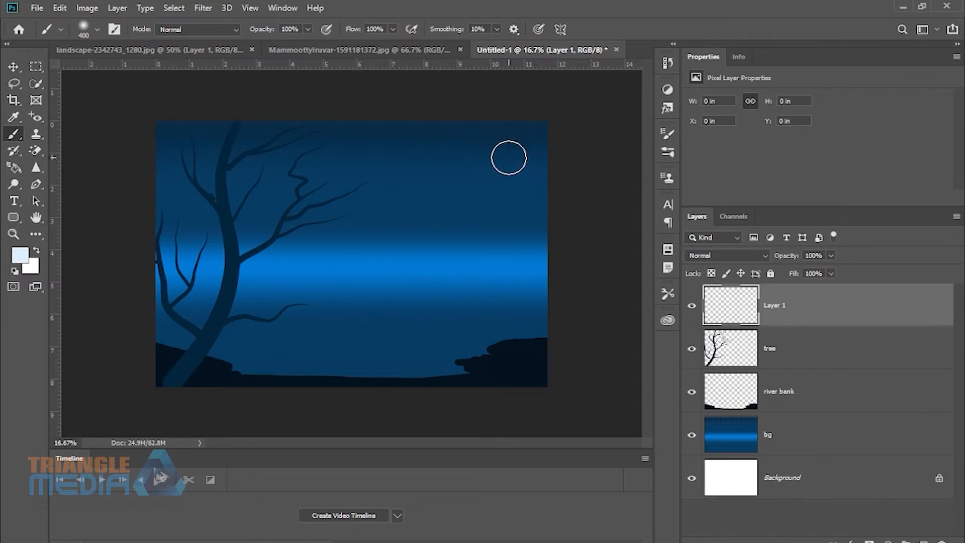
{"action": "left_click", "coordinate": [509, 158]}
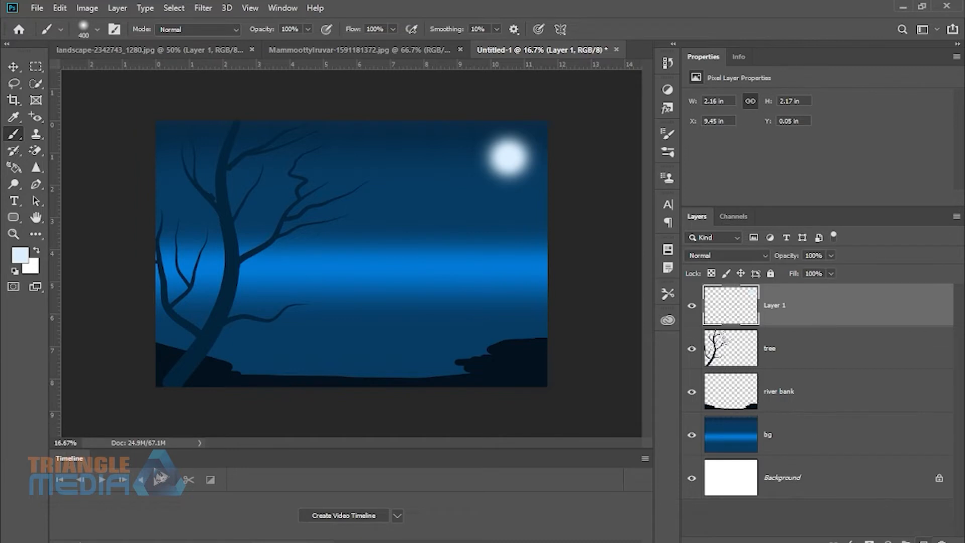
Add another layer above the moon, and set up the Pencil tool with a near-black foreground color
{"action": "left_click", "coordinate": [924, 541]}
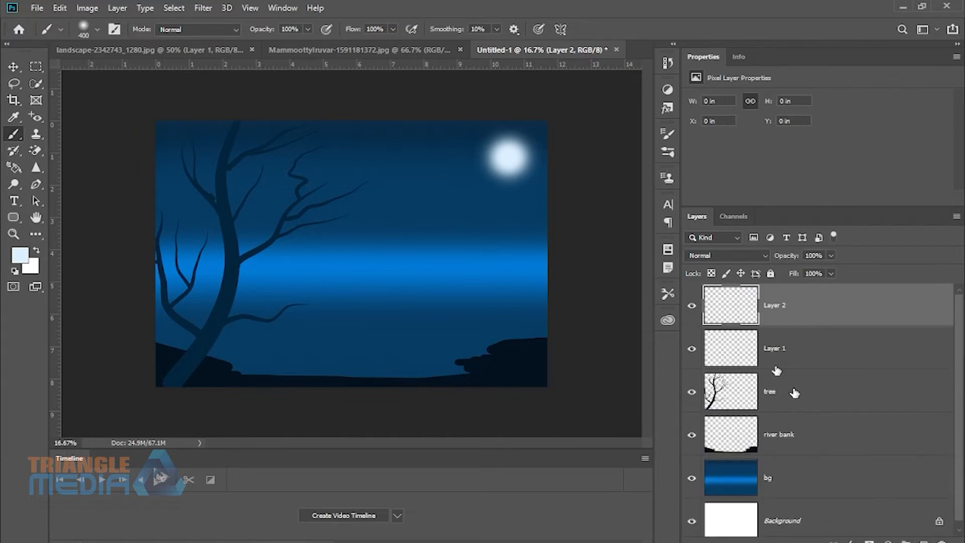
{"action": "right_click", "coordinate": [16, 142]}
{"action": "left_click", "coordinate": [70, 145]}
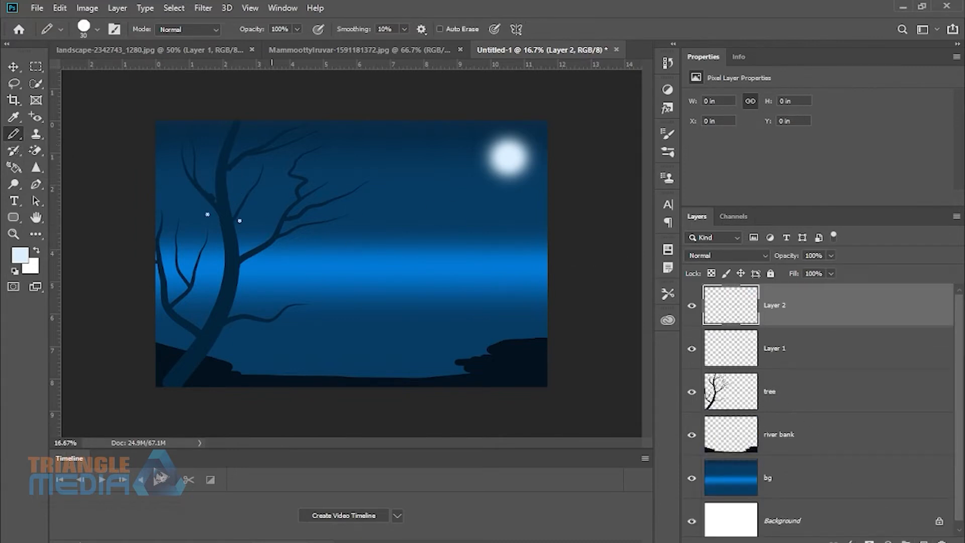
{"action": "left_click", "coordinate": [20, 256]}
{"action": "left_click_drag", "start_coordinate": [432, 221], "coordinate": [436, 257]}
{"action": "left_click", "coordinate": [587, 101]}
With the 30 px Hard Round tip, outline a mountain ridge about 5.2 in wide and 1.8 in high, with a straight base, at the right horizon
{"action": "left_click_drag", "start_coordinate": [359, 264], "coordinate": [432, 263]}
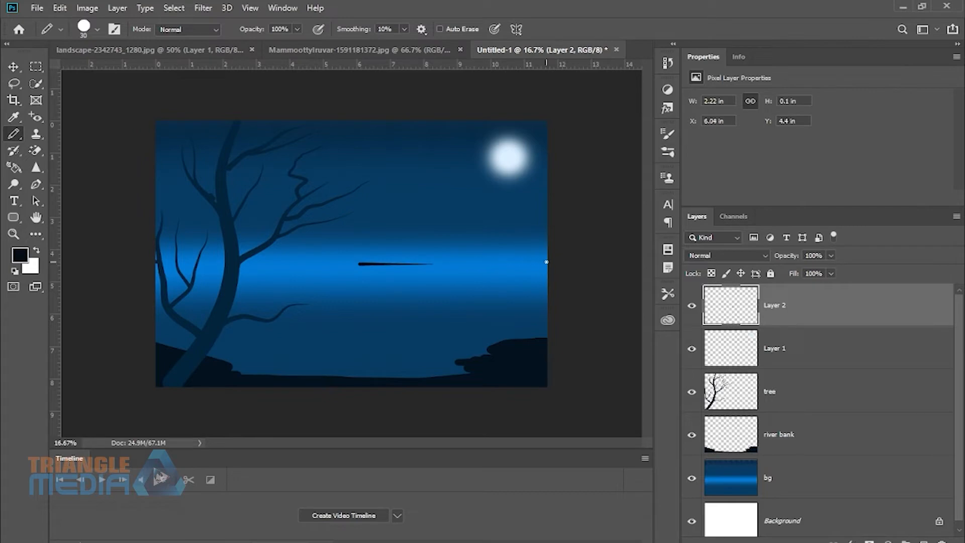
{"action": "key", "text": "ctrl+z"}
{"action": "left_click", "coordinate": [91, 31]}
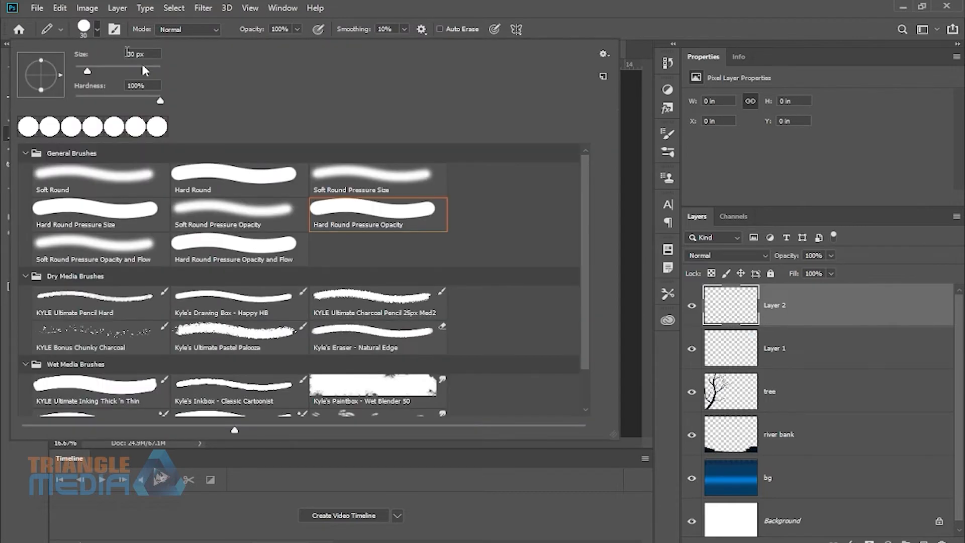
{"action": "double_click", "coordinate": [206, 175]}
{"action": "left_click_drag", "start_coordinate": [376, 251], "coordinate": [564, 261]}
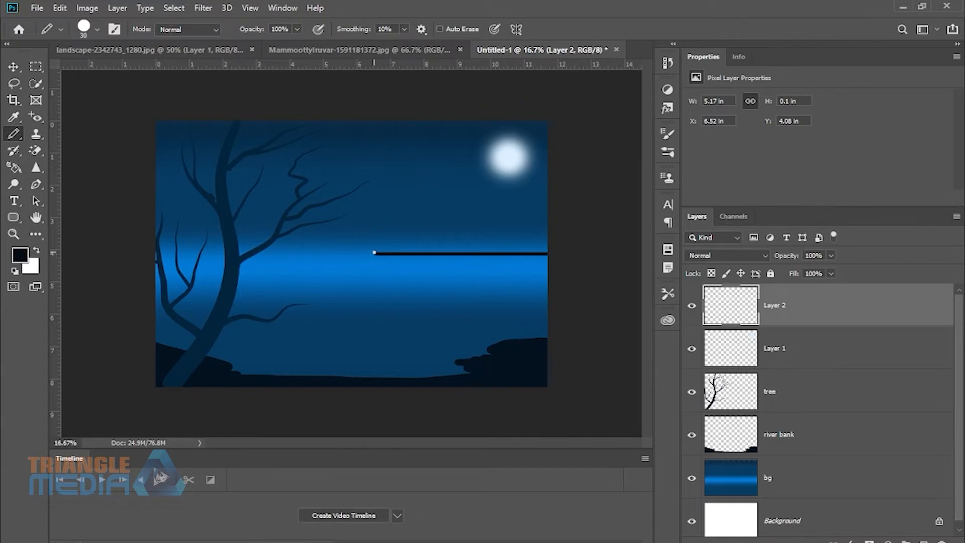
{"action": "left_click_drag", "start_coordinate": [448, 222], "coordinate": [546, 206]}
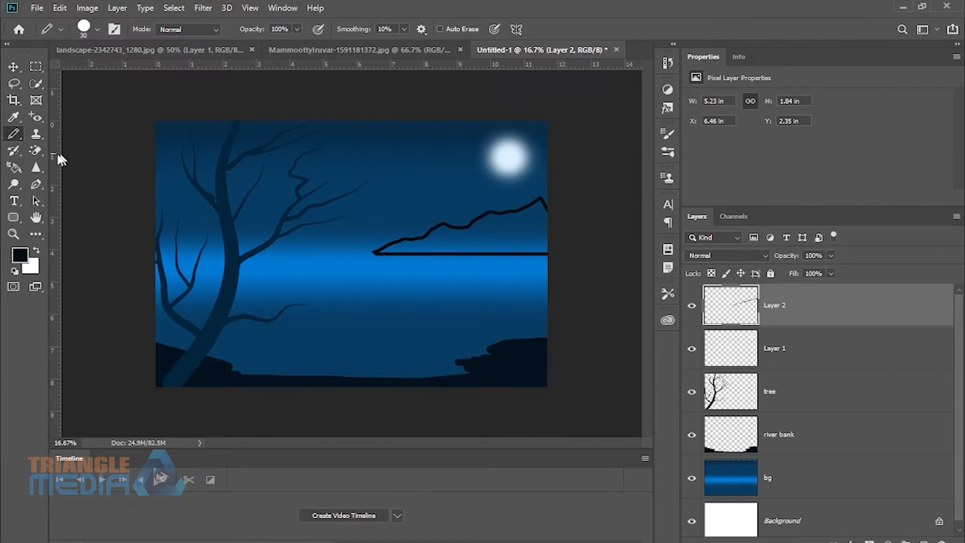
Fill the mountain outline on Layer 2 with the near-black foreground colour using the Paint Bucket tool
{"action": "left_click_drag", "start_coordinate": [14, 167], "coordinate": [76, 171]}
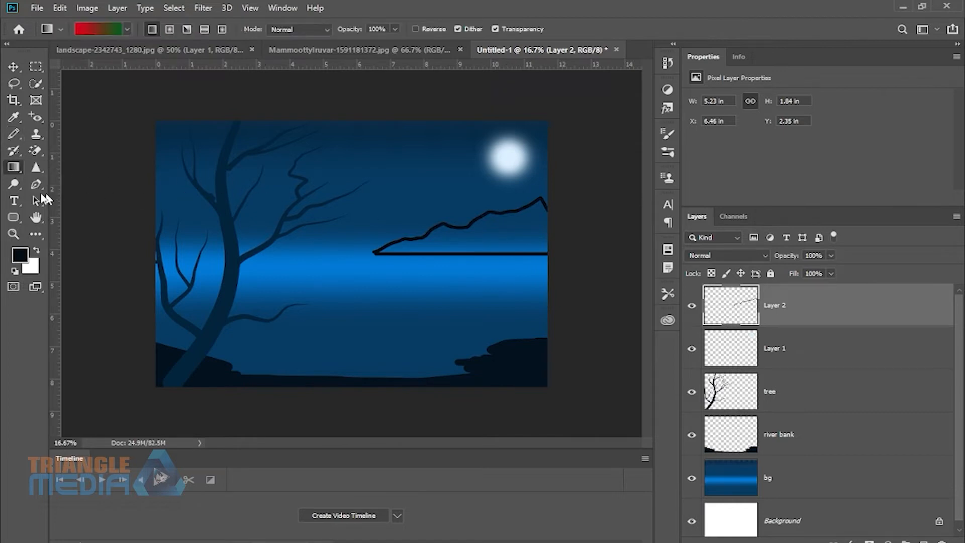
{"action": "left_click_drag", "start_coordinate": [14, 167], "coordinate": [76, 179]}
{"action": "left_click", "coordinate": [440, 246]}
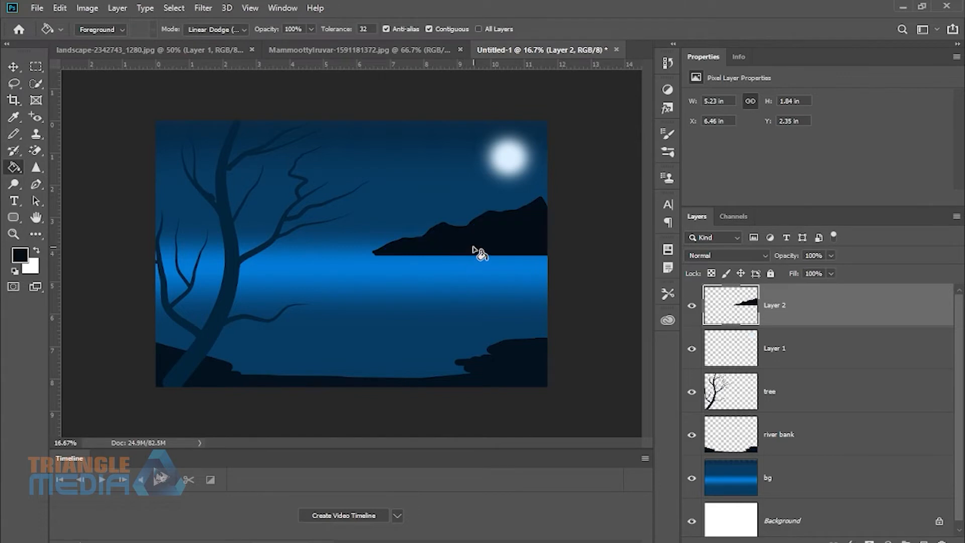
{"action": "left_click", "coordinate": [14, 66]}
{"action": "left_click", "coordinate": [14, 133]}
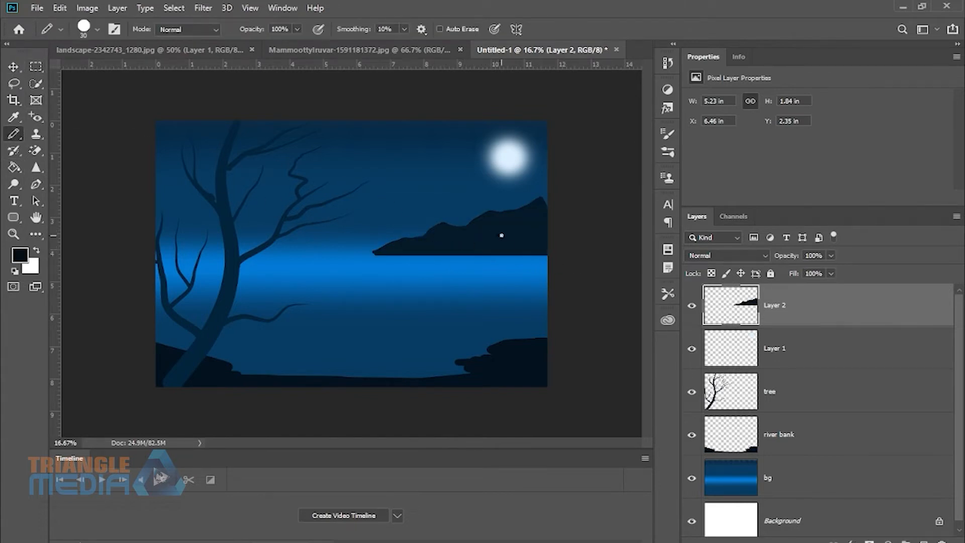
Duplicate the mountain layer, flip the copy vertically and place it directly below the original as a reflection
{"action": "key", "text": "v"}
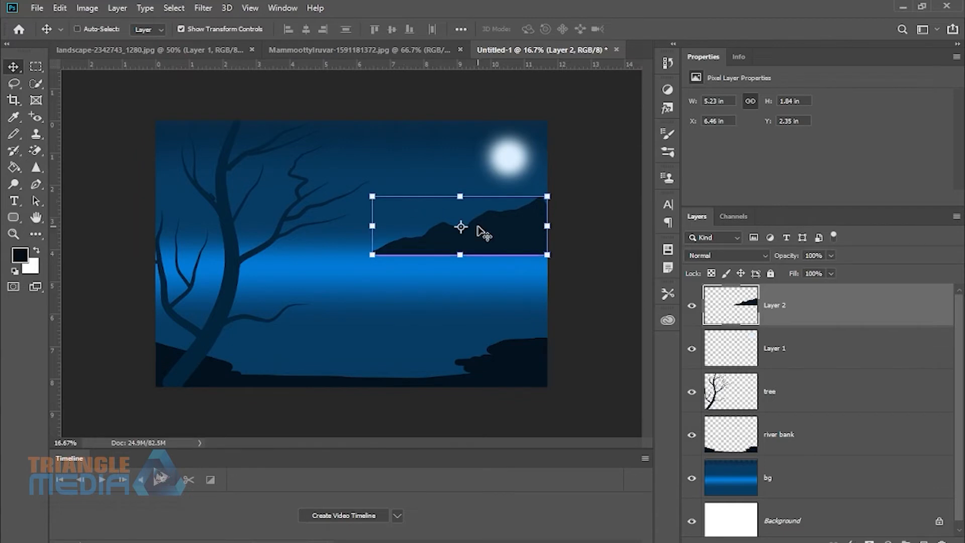
{"action": "key", "text": "ctrl+j"}
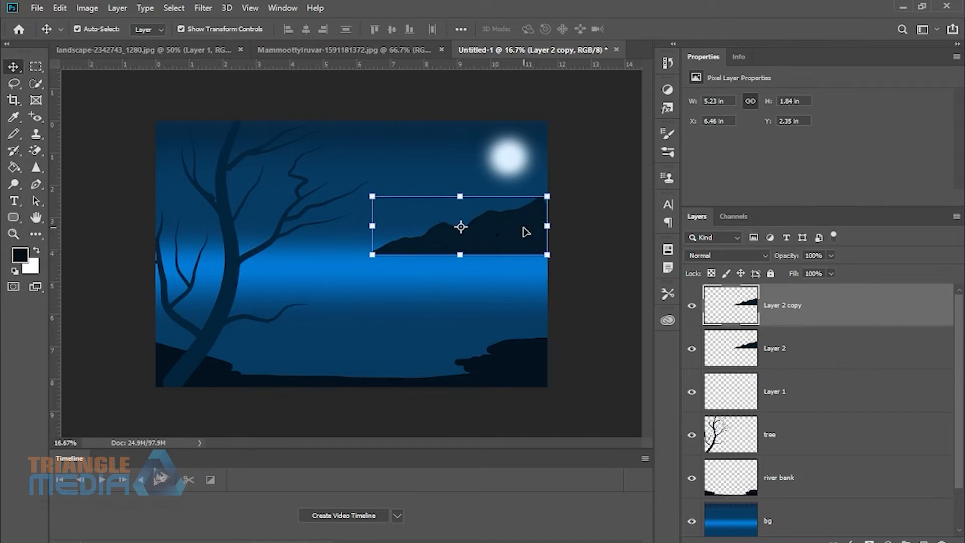
{"action": "key", "text": "ctrl+t"}
{"action": "right_click", "coordinate": [518, 229]}
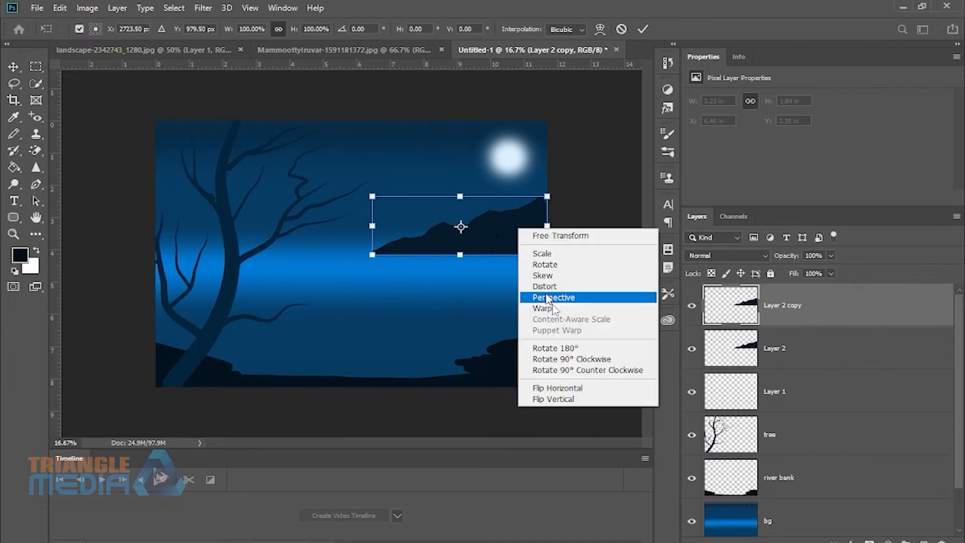
{"action": "left_click", "coordinate": [562, 399]}
{"action": "left_click_drag", "start_coordinate": [493, 209], "coordinate": [493, 265]}
{"action": "key", "text": "Return"}
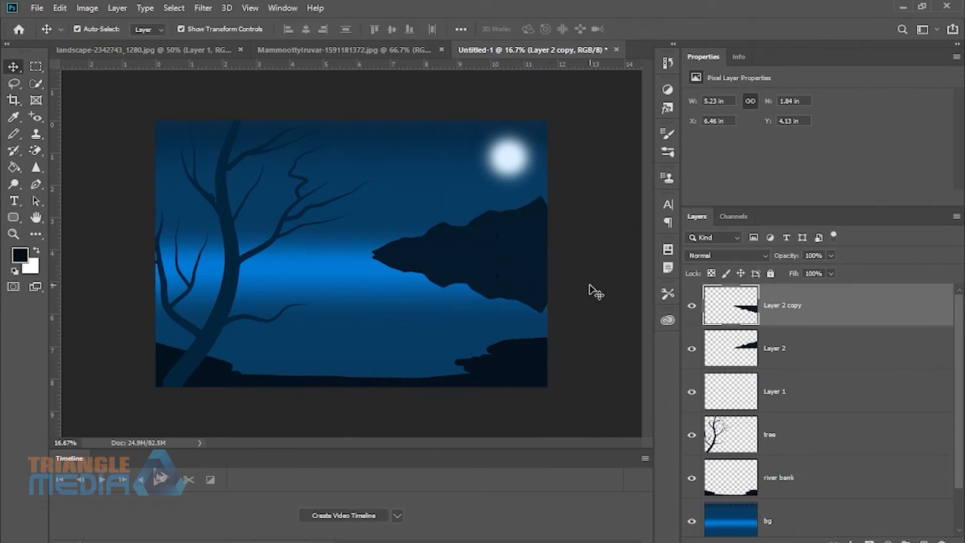
{"action": "left_click", "coordinate": [595, 291]}
Lower the opacity of the flipped mountain copy to 23%
{"action": "left_click", "coordinate": [510, 287]}
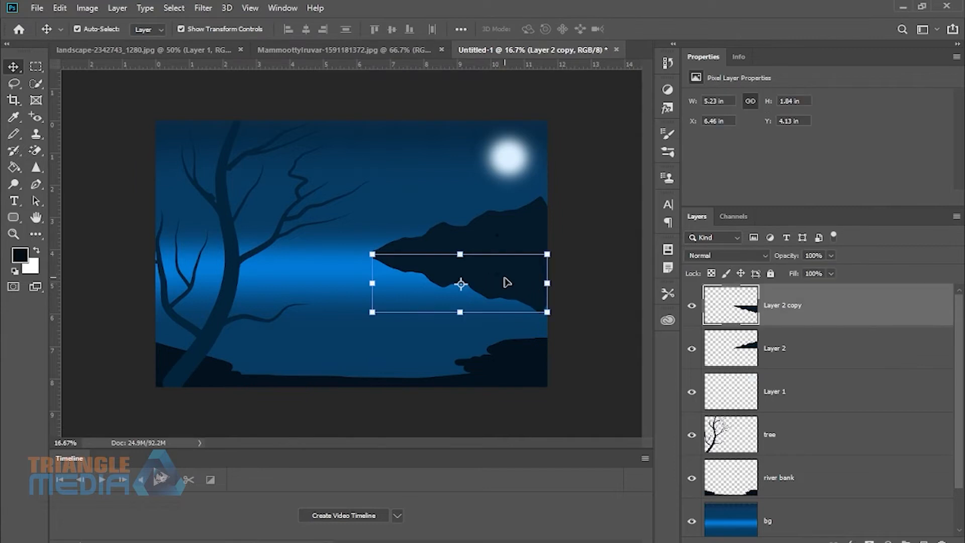
{"action": "left_click", "coordinate": [830, 256]}
{"action": "left_click_drag", "start_coordinate": [832, 270], "coordinate": [776, 269]}
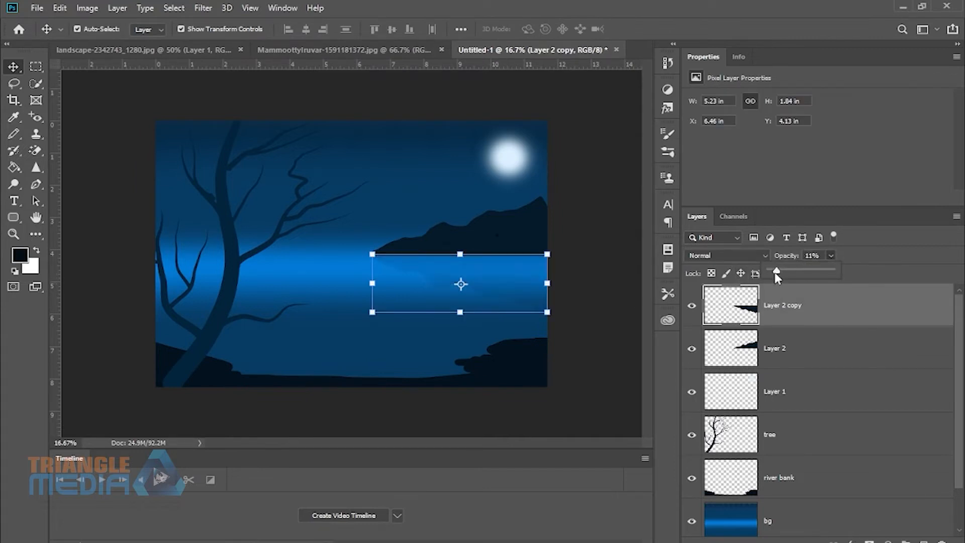
{"action": "left_click", "coordinate": [596, 291]}
Select the mountain and its reflection together and shift both slightly down to sit lower on the water
{"action": "left_click", "coordinate": [523, 237]}
{"action": "key", "text": "ctrl+t"}
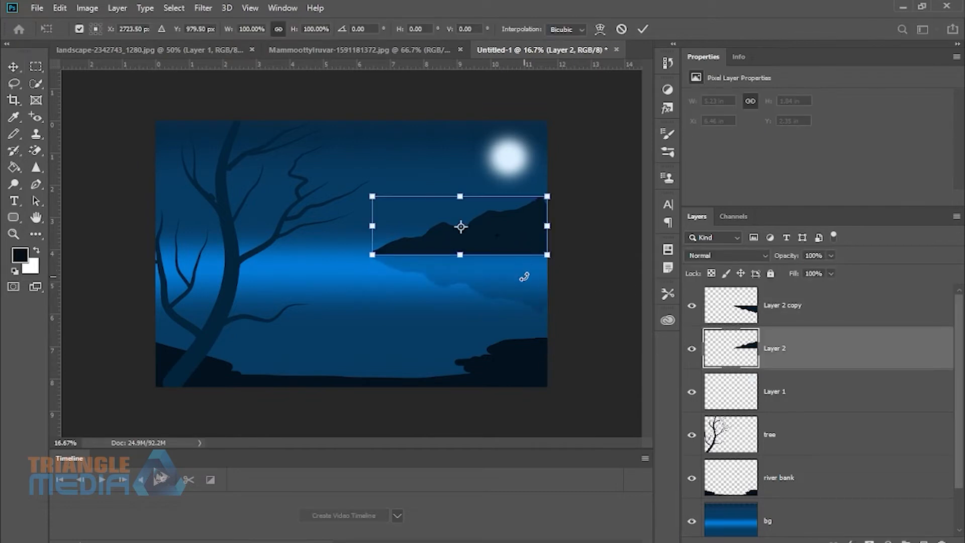
{"action": "key", "text": "Return"}
{"action": "left_click", "coordinate": [522, 286], "text": "shift"}
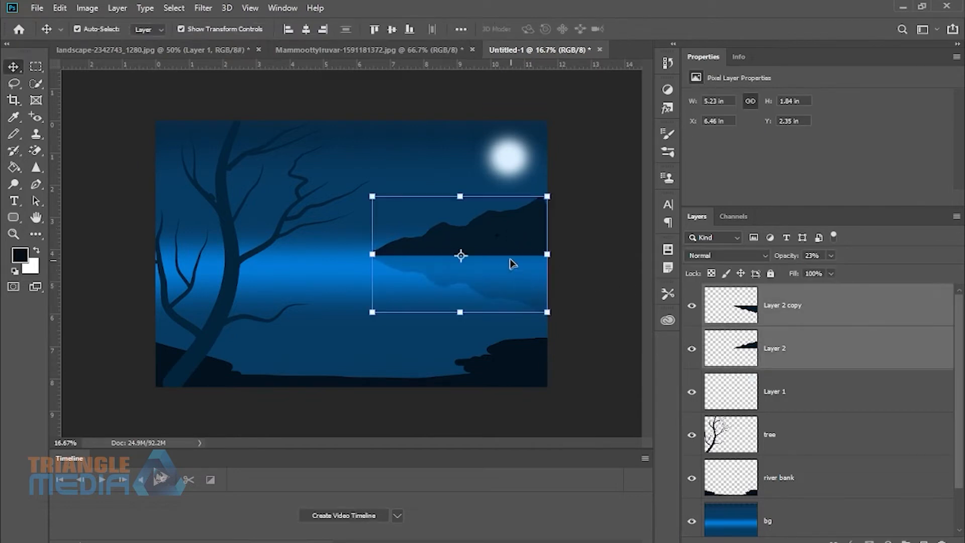
{"action": "left_click_drag", "start_coordinate": [511, 249], "coordinate": [511, 271]}
{"action": "left_click", "coordinate": [618, 314]}
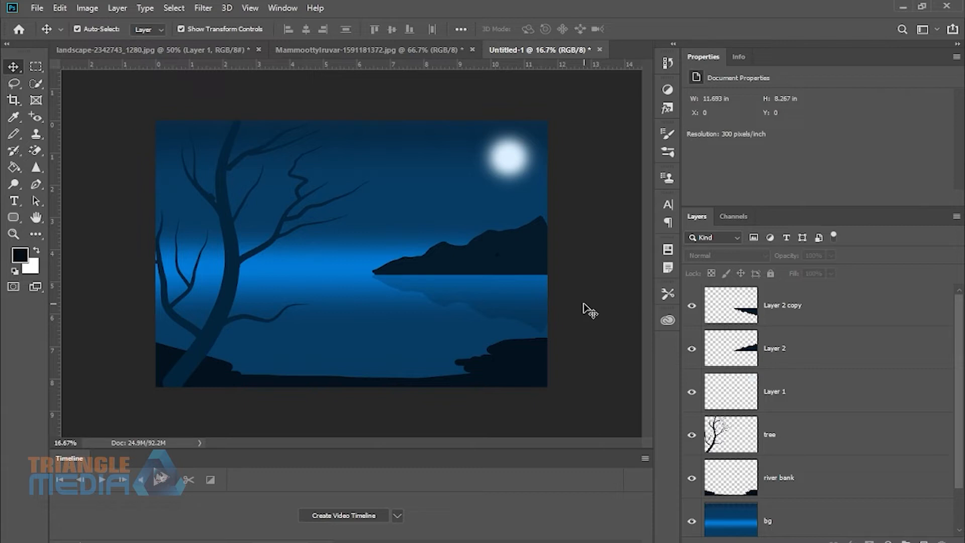
Switch to the portrait photo of the man in the blue shirt and activate the Color Replacement Tool
{"action": "left_click", "coordinate": [233, 242]}
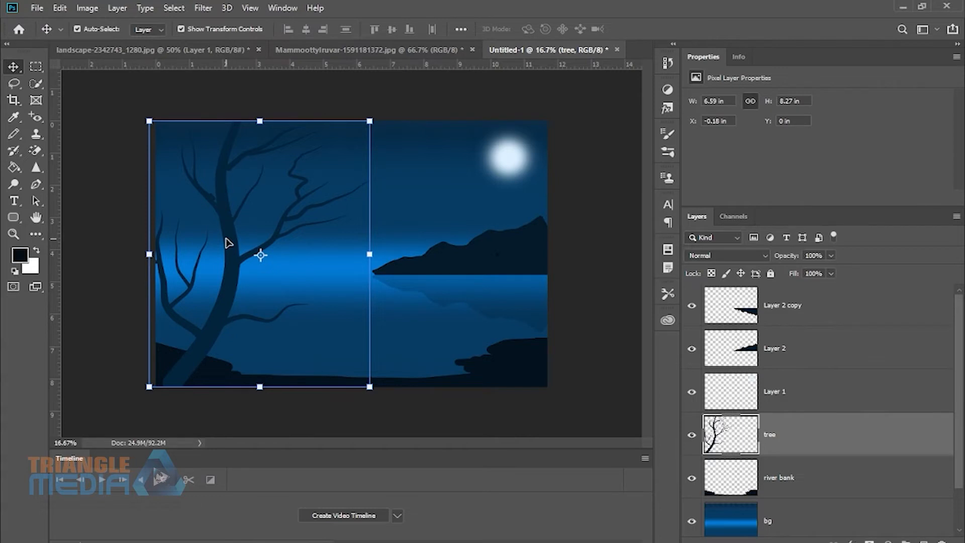
{"action": "left_click", "coordinate": [406, 50]}
{"action": "left_click", "coordinate": [13, 134]}
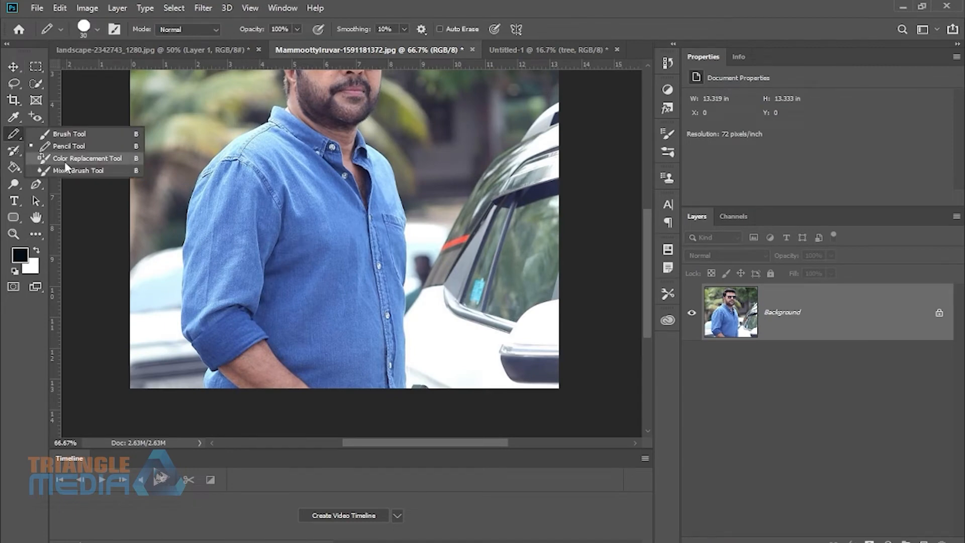
{"action": "left_click", "coordinate": [78, 158]}
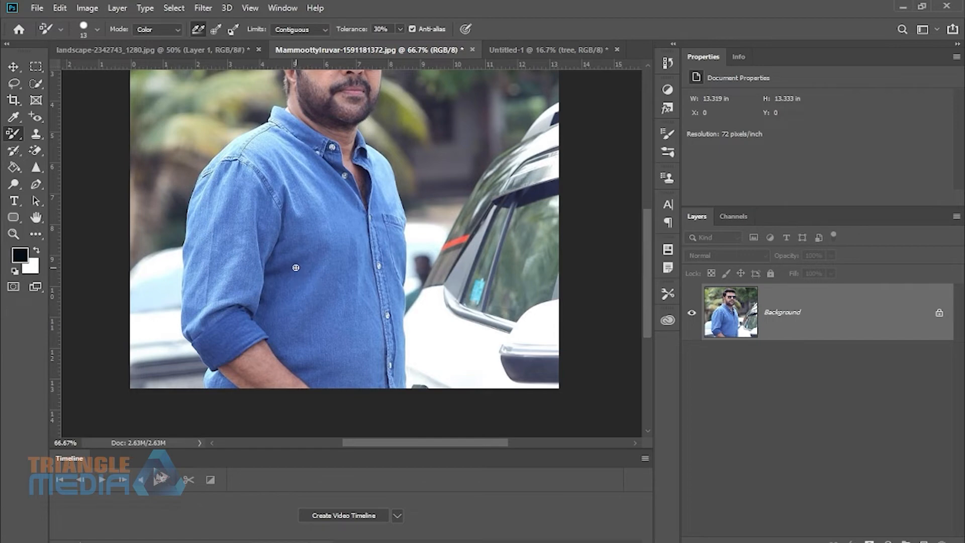
Select the whole blue shirt with an enlarged Quick Selection brush and subtract the skin inside the open collar
{"action": "left_click", "coordinate": [36, 84]}
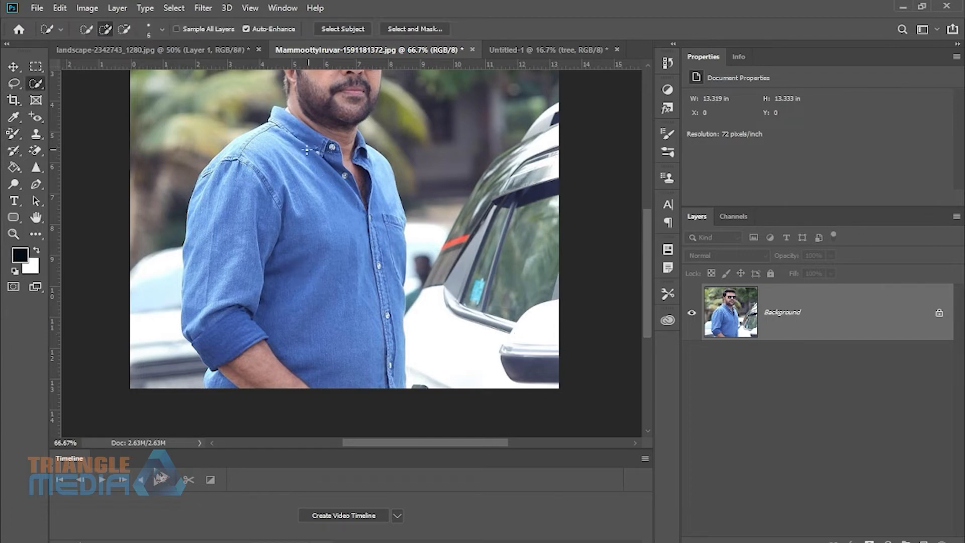
{"action": "key", "text": "bracketright"}
{"action": "key", "text": "bracketright"}
{"action": "key", "text": "bracketright"}
{"action": "key", "text": "bracketright"}
{"action": "key", "text": "bracketright"}
{"action": "key", "text": "bracketright"}
{"action": "key", "text": "bracketright"}
{"action": "key", "text": "bracketright"}
{"action": "key", "text": "bracketright"}
{"action": "key", "text": "bracketright"}
{"action": "key", "text": "bracketright"}
{"action": "key", "text": "bracketright"}
{"action": "key", "text": "bracketright"}
{"action": "mouse_move", "coordinate": [281, 129]}
{"action": "left_mouse_down"}
{"action": "mouse_move", "coordinate": [296, 158]}
{"action": "mouse_move", "coordinate": [232, 301]}
{"action": "mouse_move", "coordinate": [323, 273]}
{"action": "mouse_move", "coordinate": [370, 191]}
{"action": "mouse_move", "coordinate": [350, 153]}
{"action": "mouse_move", "coordinate": [385, 266]}
{"action": "mouse_move", "coordinate": [361, 311]}
{"action": "mouse_move", "coordinate": [226, 377]}
{"action": "mouse_move", "coordinate": [291, 412]}
{"action": "mouse_move", "coordinate": [248, 370]}
{"action": "mouse_move", "coordinate": [261, 357]}
{"action": "mouse_move", "coordinate": [271, 366]}
{"action": "left_mouse_up"}
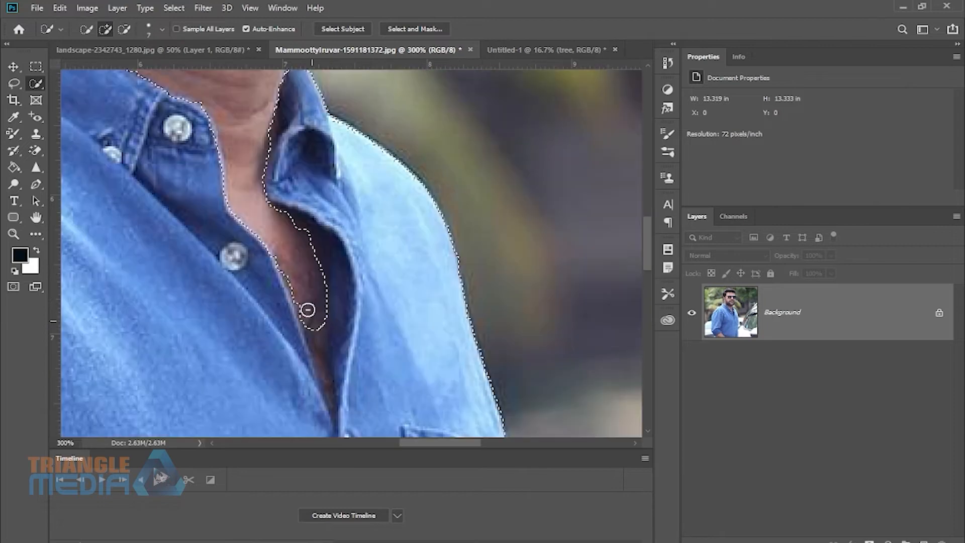
{"action": "mouse_move", "coordinate": [308, 310]}
{"action": "left_mouse_down"}
{"action": "mouse_move", "coordinate": [330, 366]}
{"action": "mouse_move", "coordinate": [321, 327]}
{"action": "mouse_move", "coordinate": [321, 345]}
{"action": "mouse_move", "coordinate": [312, 339]}
{"action": "mouse_move", "coordinate": [338, 336]}
{"action": "mouse_move", "coordinate": [344, 308]}
{"action": "mouse_move", "coordinate": [319, 278]}
{"action": "left_mouse_up"}
{"action": "scroll", "coordinate": [319, 279], "scroll_direction": "down", "scroll_amount": 5}
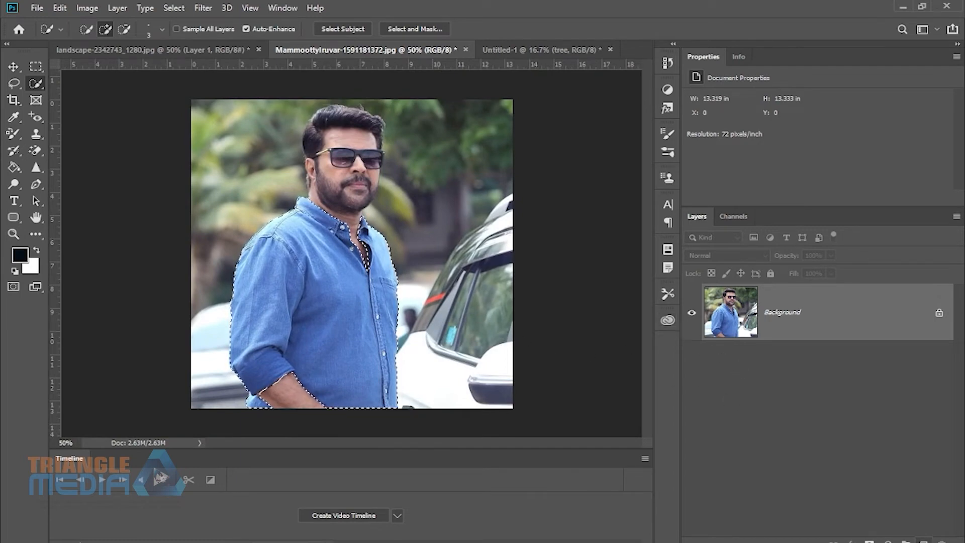
Add an empty layer above the photo and activate the Color Replacement Tool again
{"action": "left_click", "coordinate": [924, 541]}
{"action": "left_click", "coordinate": [13, 134]}
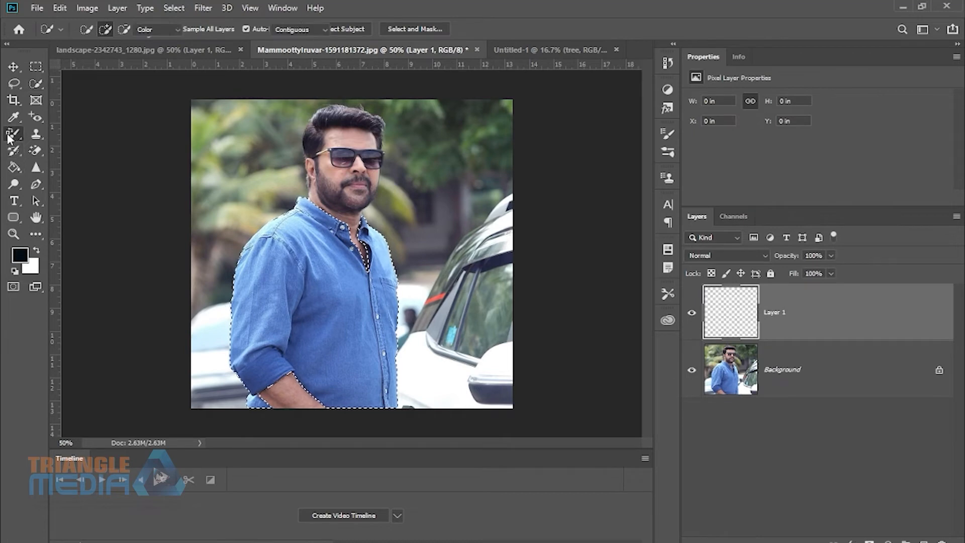
{"action": "left_click", "coordinate": [78, 157]}
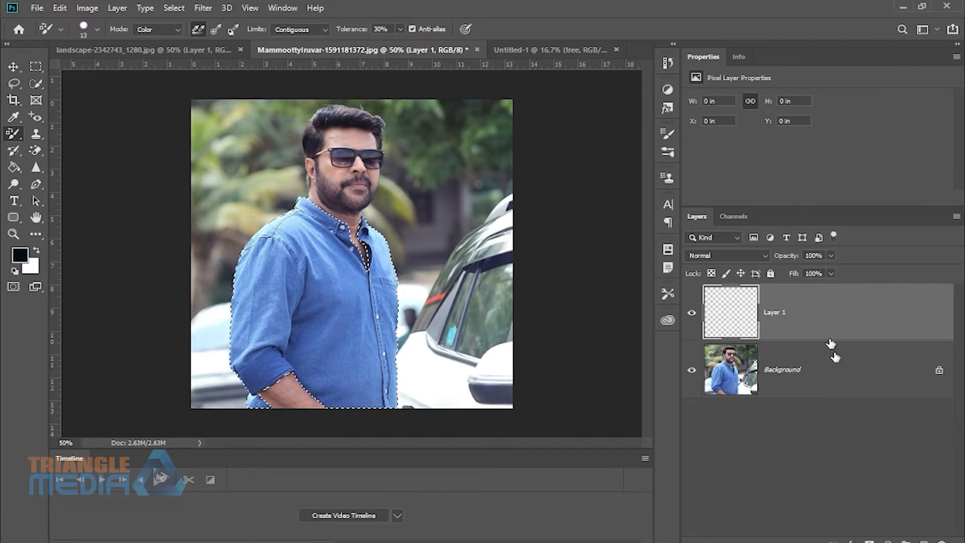
Make the Background layer active and set the foreground colour to a bright pinkish red
{"action": "left_click", "coordinate": [764, 371]}
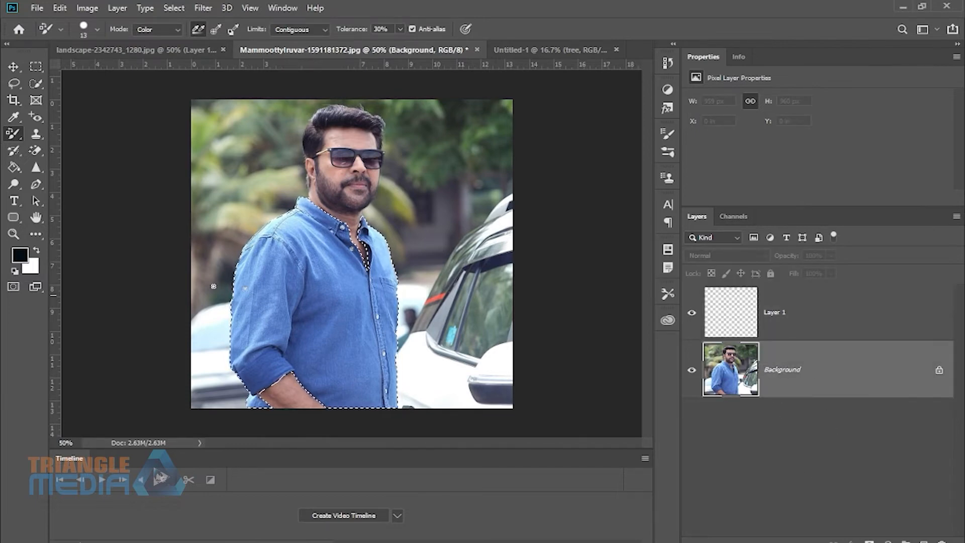
{"action": "left_click", "coordinate": [19, 255]}
{"action": "left_click_drag", "start_coordinate": [468, 177], "coordinate": [468, 115]}
{"action": "left_click", "coordinate": [438, 119]}
{"action": "left_click", "coordinate": [586, 101]}
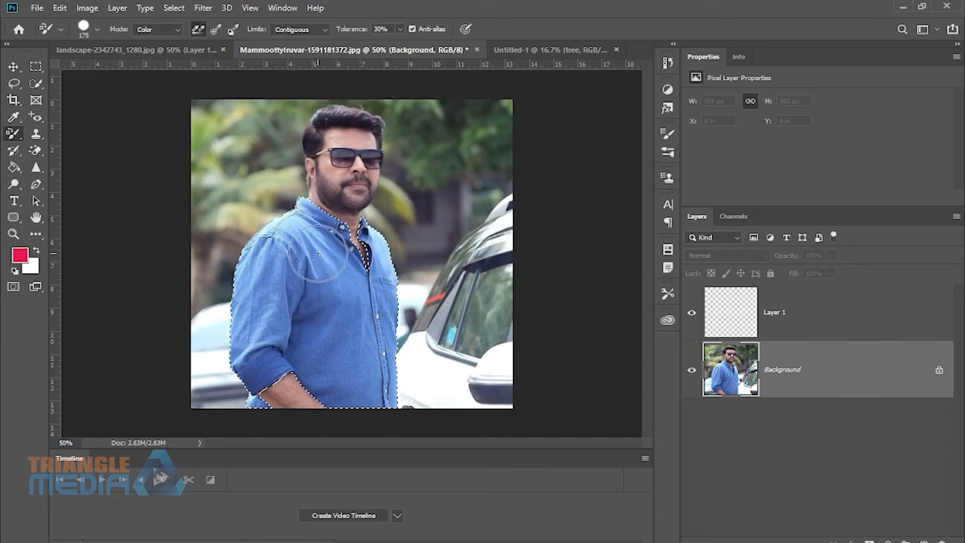
Recolour the entire selected shirt pinkish red with a 200 px Color Replacement brush, and deselect it
{"action": "left_click_drag", "start_coordinate": [354, 397], "coordinate": [396, 251]}
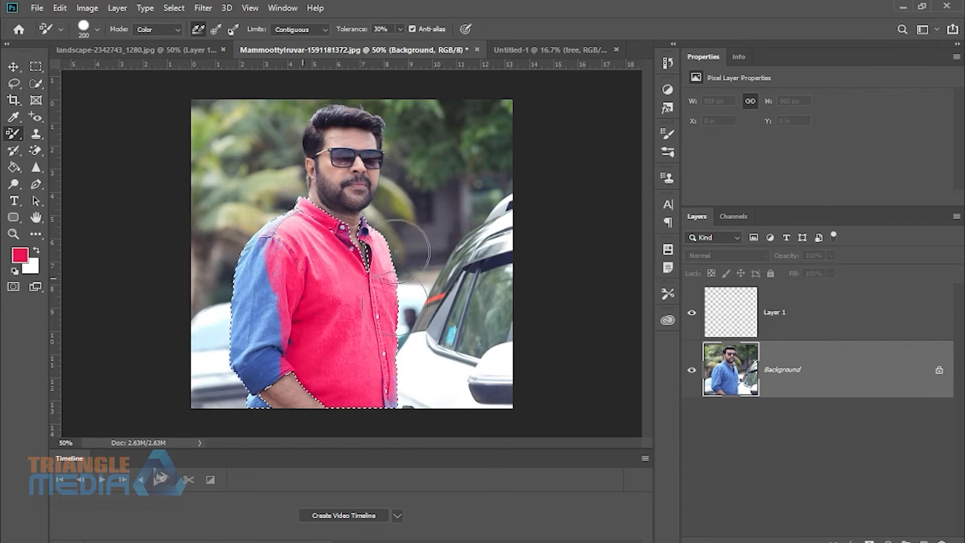
{"action": "left_click_drag", "start_coordinate": [269, 267], "coordinate": [237, 362]}
{"action": "mouse_move", "coordinate": [275, 399]}
{"action": "left_mouse_down"}
{"action": "mouse_move", "coordinate": [252, 383]}
{"action": "mouse_move", "coordinate": [250, 429]}
{"action": "mouse_move", "coordinate": [294, 382]}
{"action": "left_mouse_up"}
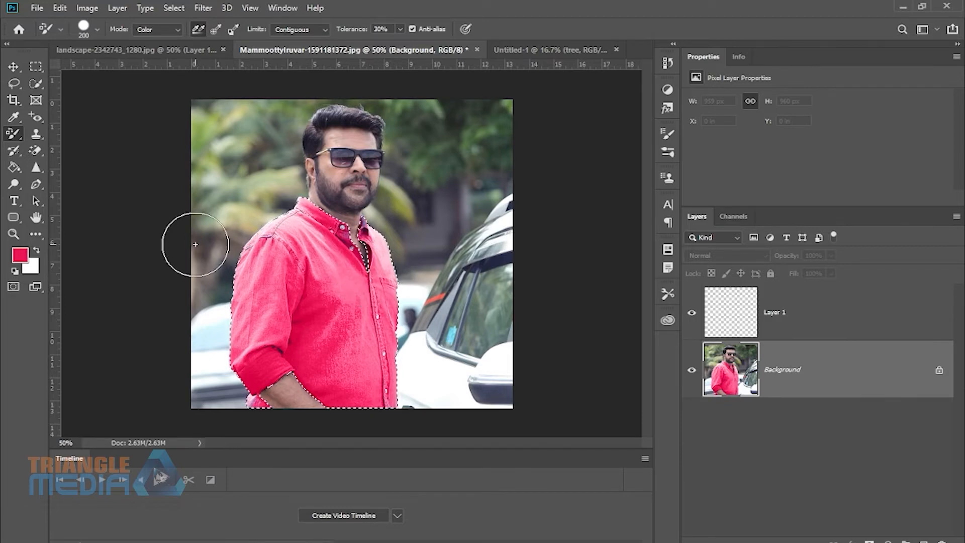
{"action": "right_click", "coordinate": [14, 134]}
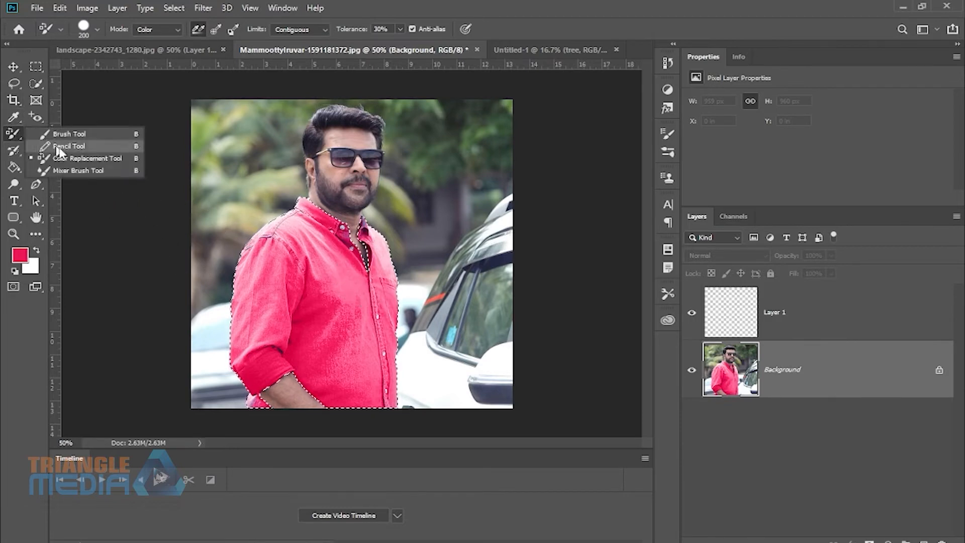
{"action": "left_click", "coordinate": [90, 135]}
{"action": "key", "text": "ctrl+d"}
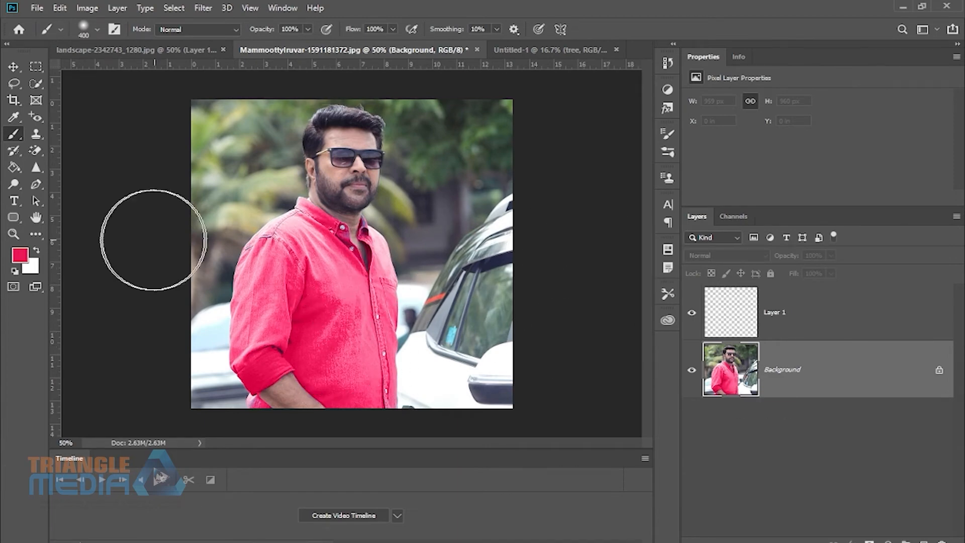
Activate the Mixer Brush Tool and create a blank A4 document, 210 x 297 mm at 300 ppi with a white background
{"action": "right_click", "coordinate": [14, 136]}
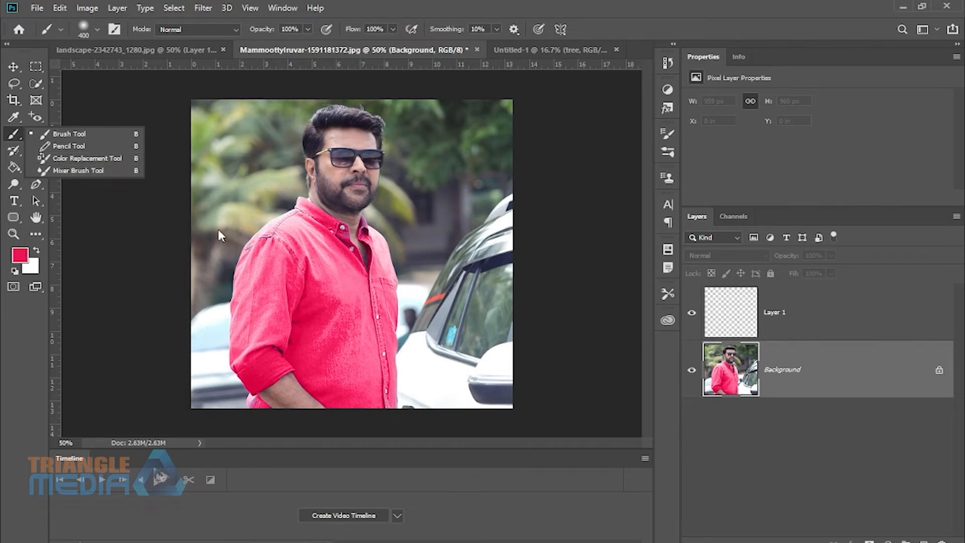
{"action": "left_click", "coordinate": [107, 170]}
{"action": "left_click", "coordinate": [581, 50]}
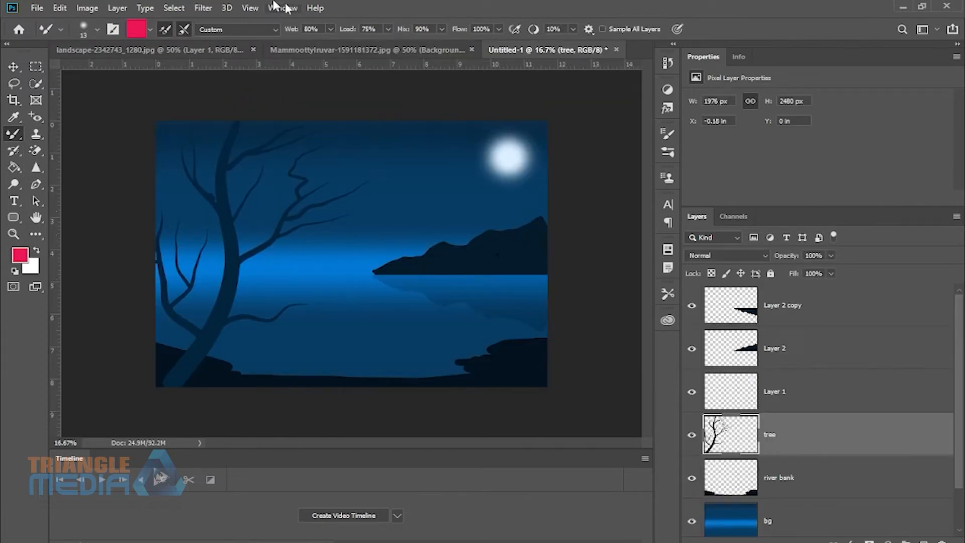
{"action": "left_click", "coordinate": [35, 8]}
{"action": "left_click", "coordinate": [43, 17]}
{"action": "left_click", "coordinate": [416, 301]}
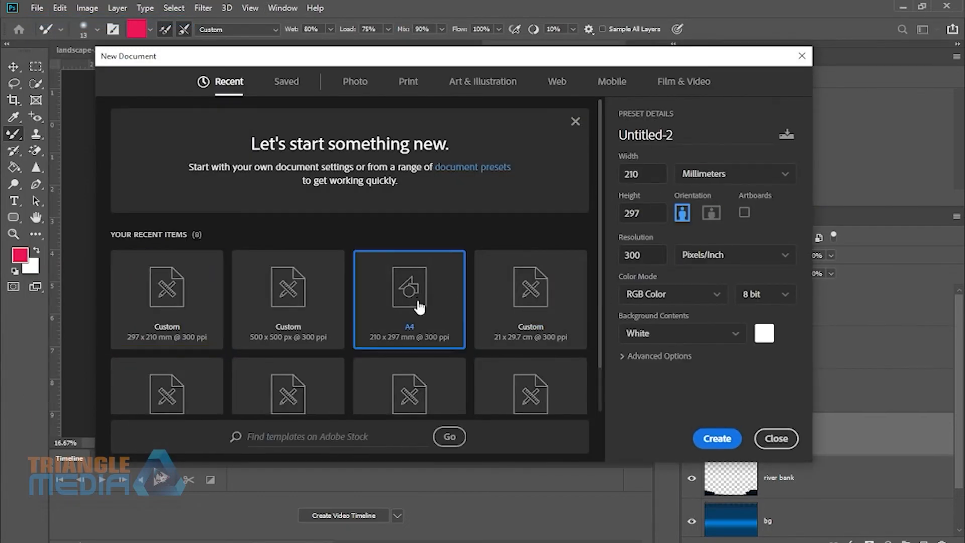
{"action": "left_click", "coordinate": [715, 438]}
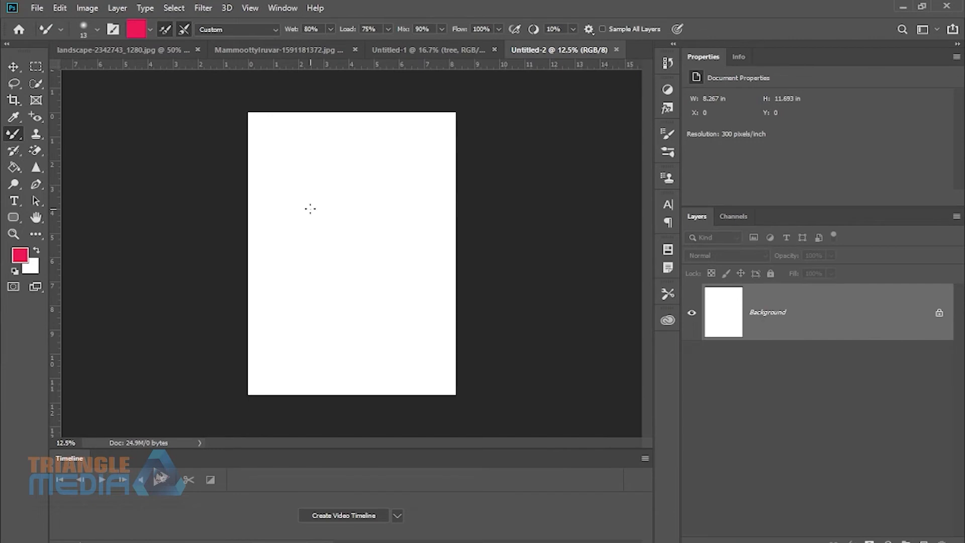
Set the Mixer Brush blending preset to Dry
{"action": "right_click", "coordinate": [13, 135]}
{"action": "left_click", "coordinate": [86, 167]}
{"action": "left_click", "coordinate": [241, 32]}
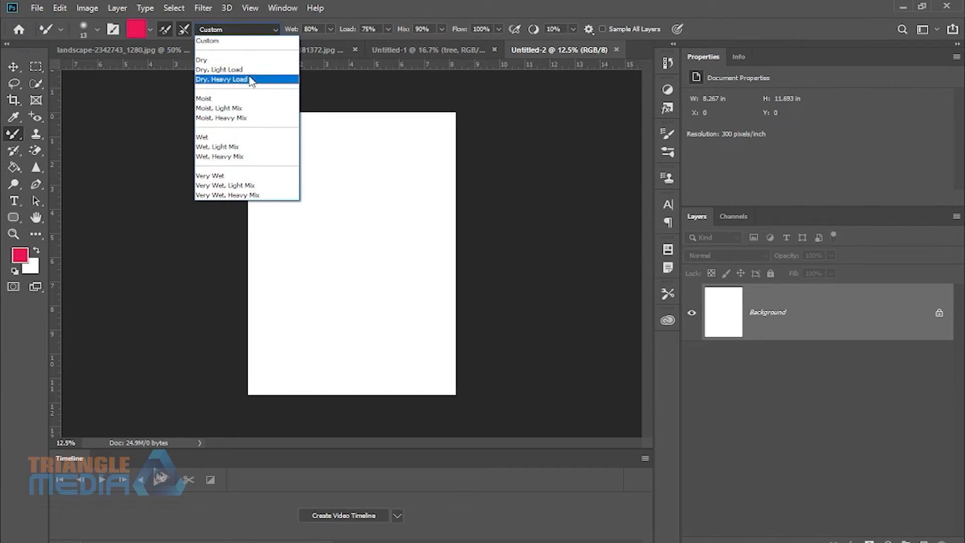
{"action": "left_click", "coordinate": [226, 60]}
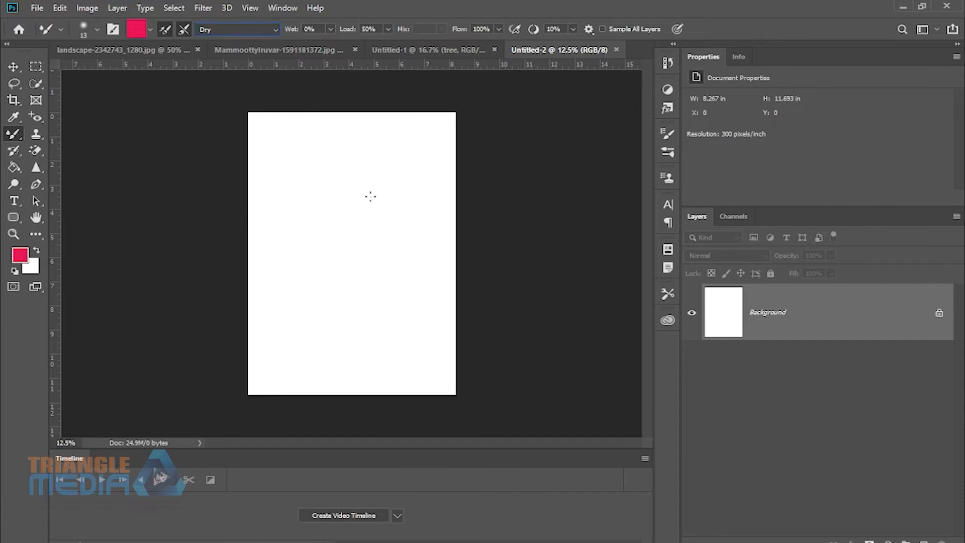
Enlarge the Mixer Brush to 200 px and paint a single pinkish-red dab in the upper part of the page
{"action": "left_click", "coordinate": [329, 197]}
{"action": "key", "text": "bracketright"}
{"action": "key", "text": "bracketright"}
{"action": "key", "text": "bracketright"}
{"action": "key", "text": "bracketright"}
{"action": "key", "text": "bracketright"}
{"action": "key", "text": "bracketright"}
{"action": "key", "text": "bracketright"}
{"action": "key", "text": "bracketright"}
{"action": "key", "text": "bracketright"}
{"action": "key", "text": "bracketright"}
{"action": "key", "text": "bracketright"}
{"action": "left_click", "coordinate": [338, 195]}
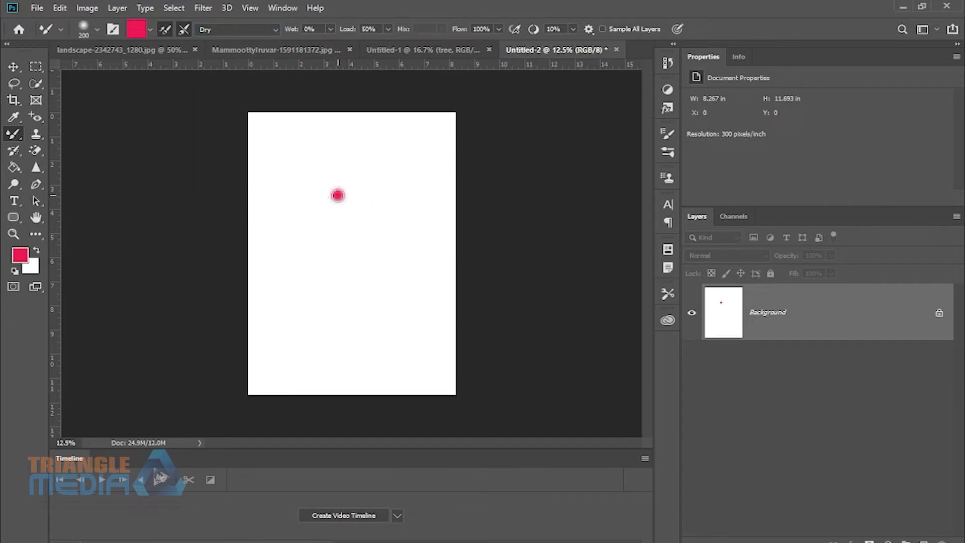
Try a broad pinkish-red stroke down the page with a 1000 px Mixer Brush, and undo it
{"action": "key", "text": "bracketright"}
{"action": "key", "text": "bracketright"}
{"action": "key", "text": "bracketright"}
{"action": "key", "text": "bracketright"}
{"action": "key", "text": "bracketright"}
{"action": "key", "text": "bracketright"}
{"action": "key", "text": "bracketright"}
{"action": "key", "text": "bracketright"}
{"action": "key", "text": "bracketright"}
{"action": "mouse_move", "coordinate": [336, 194]}
{"action": "left_mouse_down"}
{"action": "mouse_move", "coordinate": [316, 338]}
{"action": "mouse_move", "coordinate": [321, 246]}
{"action": "mouse_move", "coordinate": [309, 318]}
{"action": "left_mouse_up"}
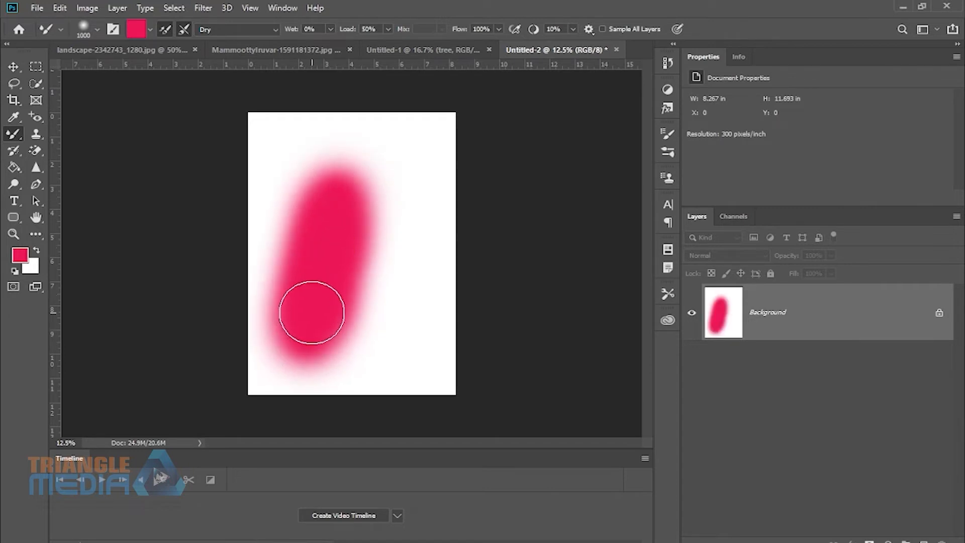
{"action": "key", "text": "ctrl+minus"}
{"action": "key", "text": "ctrl+z"}
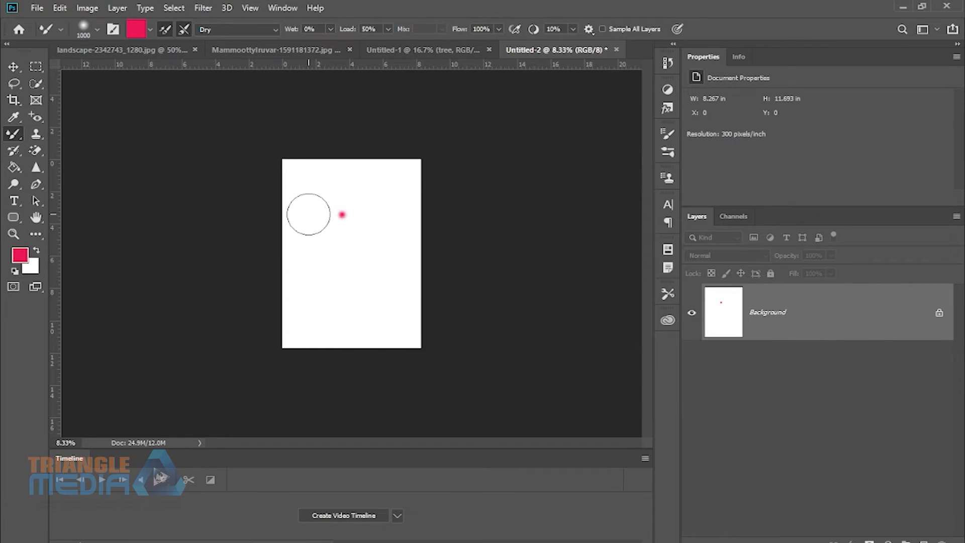
Reduce the Mixer Brush to 500 px and paint a long vertical pinkish-red stroke along the left part of the page
{"action": "key", "text": "bracketleft"}
{"action": "key", "text": "bracketleft"}
{"action": "key", "text": "bracketleft"}
{"action": "key", "text": "bracketleft"}
{"action": "key", "text": "bracketleft"}
{"action": "left_click_drag", "start_coordinate": [307, 194], "coordinate": [308, 344]}
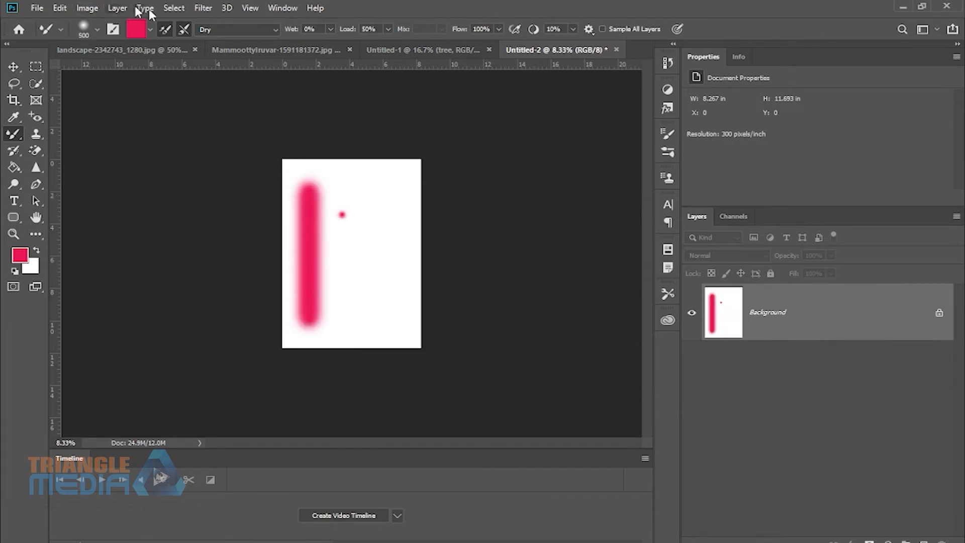
Try a vertical stroke on the right part of the page with the Very Wet blending preset, and undo the painted strokes
{"action": "left_click", "coordinate": [237, 29]}
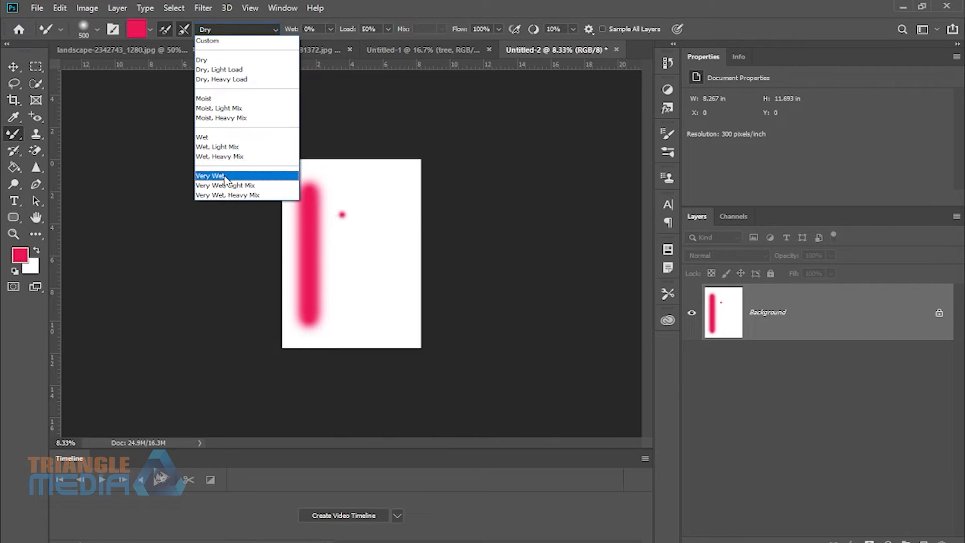
{"action": "left_click", "coordinate": [224, 176]}
{"action": "left_click_drag", "start_coordinate": [370, 200], "coordinate": [380, 326]}
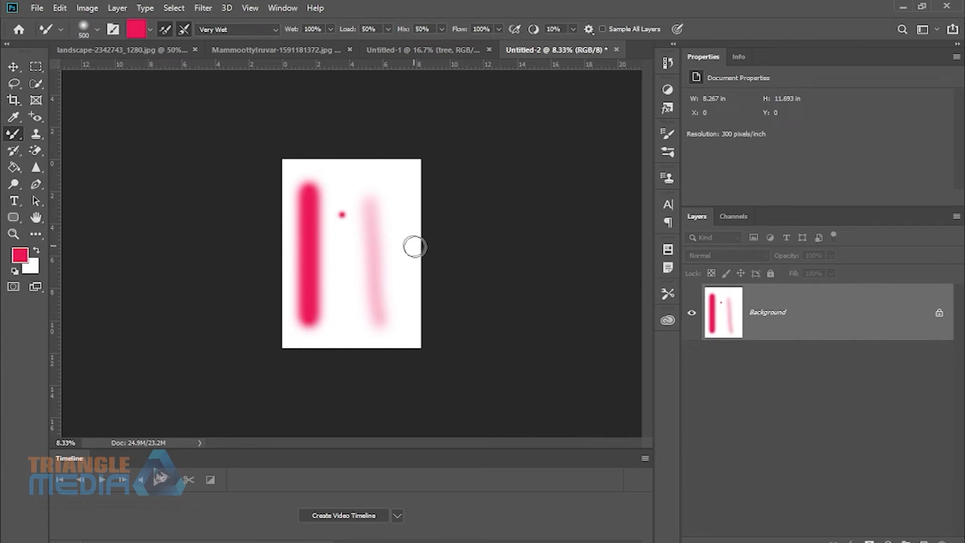
{"action": "key", "text": "ctrl+z"}
{"action": "key", "text": "ctrl+z"}
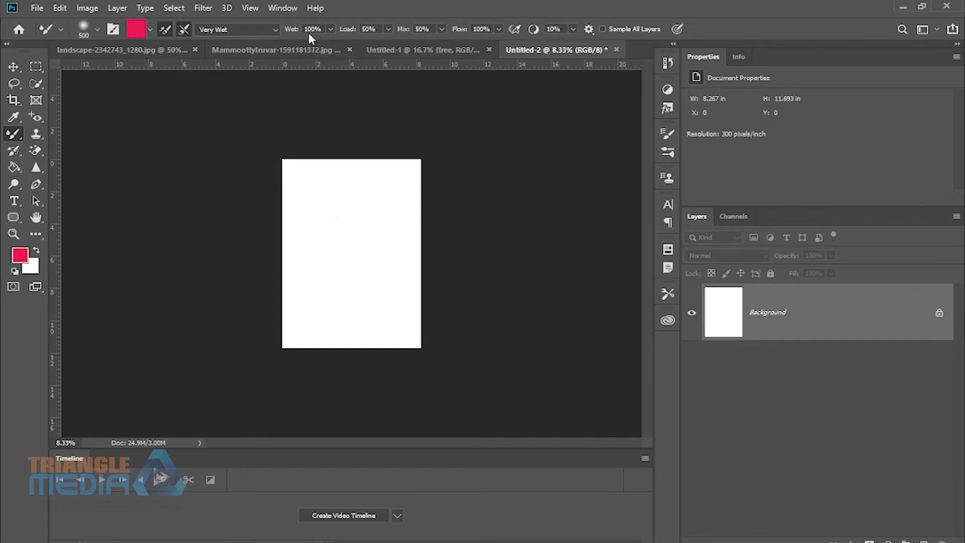
Activate the Clone Stamp Tool and bring the recoloured-shirt portrait document to the front
{"action": "right_click", "coordinate": [14, 132]}
{"action": "left_click", "coordinate": [55, 133]}
{"action": "left_click_drag", "start_coordinate": [37, 134], "coordinate": [106, 140]}
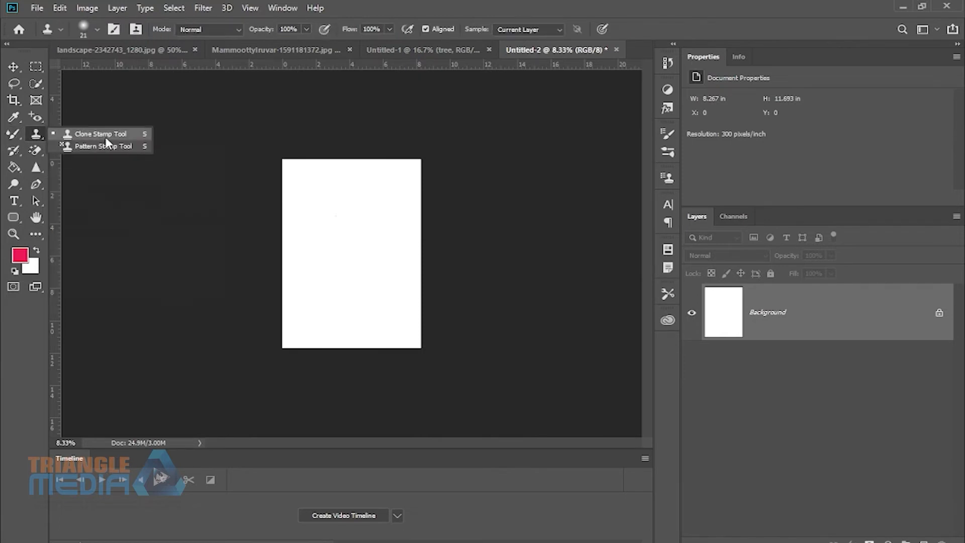
{"action": "left_click_drag", "start_coordinate": [106, 140], "coordinate": [109, 134]}
{"action": "left_click", "coordinate": [250, 50]}
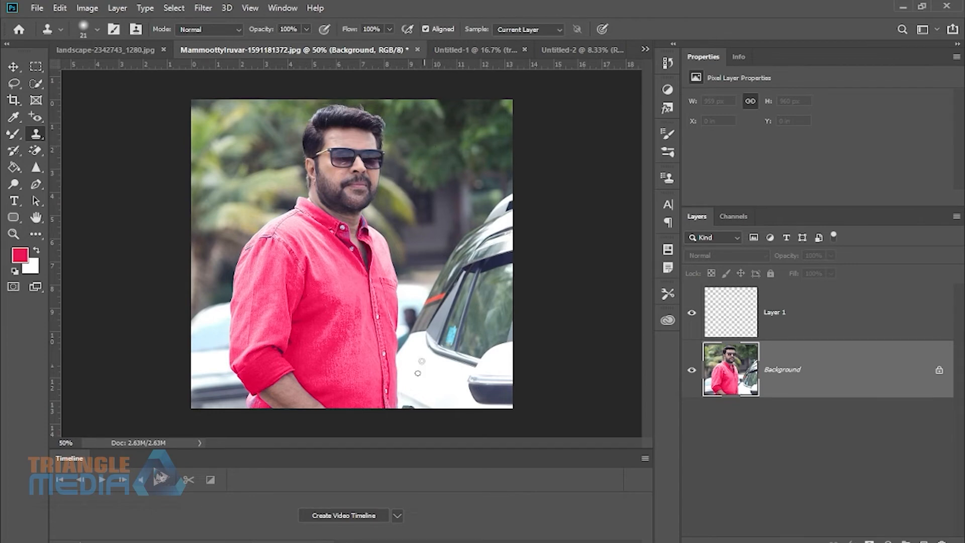
Switch to the Chrome browser and search Google Images for "cleanplate for vfx"
{"action": "left_click", "coordinate": [375, 525]}
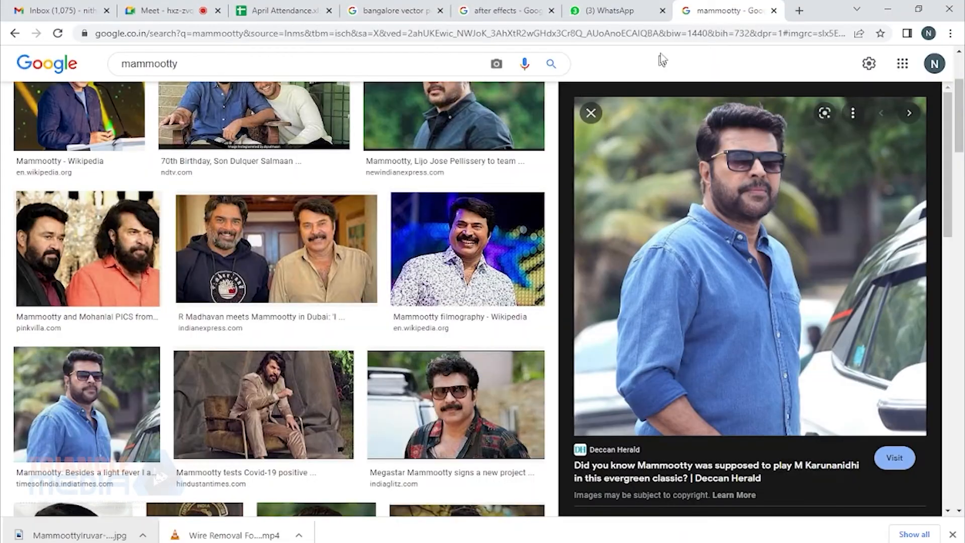
{"action": "left_click", "coordinate": [351, 62]}
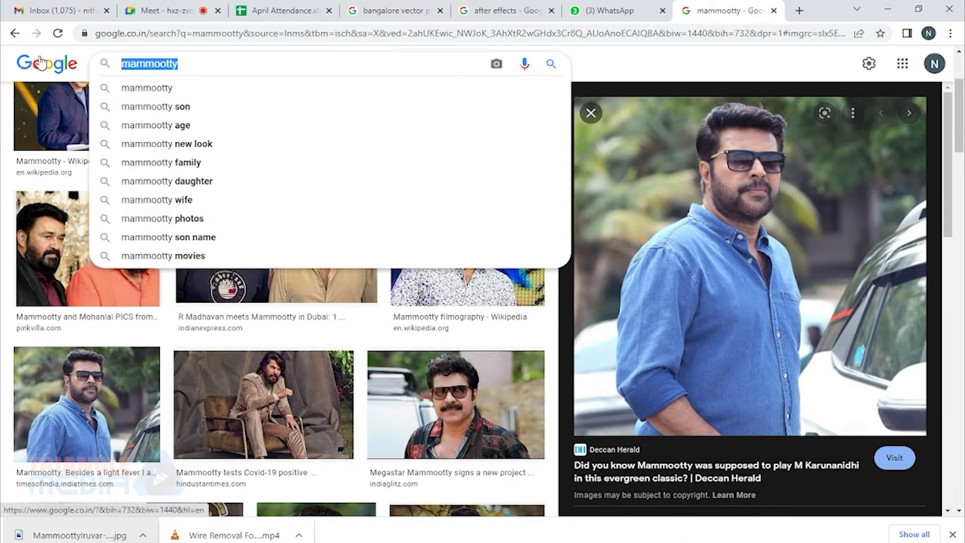
{"action": "type", "text": "cl"}
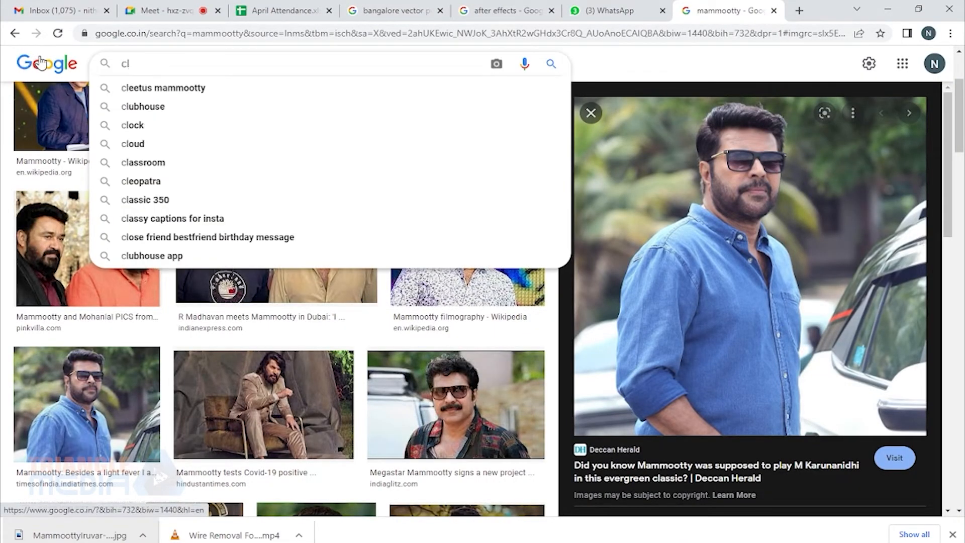
{"action": "type", "text": "eanplate "}
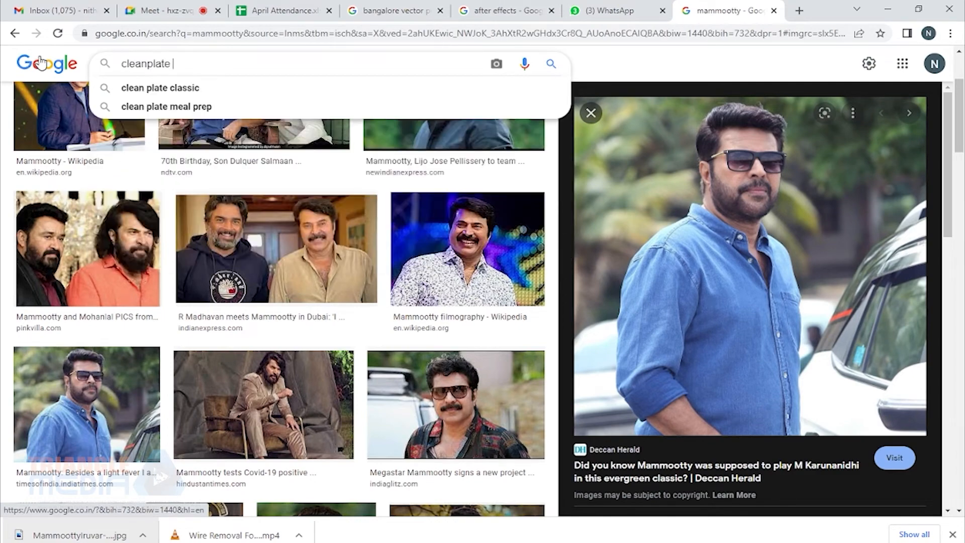
{"action": "type", "text": "for vfx"}
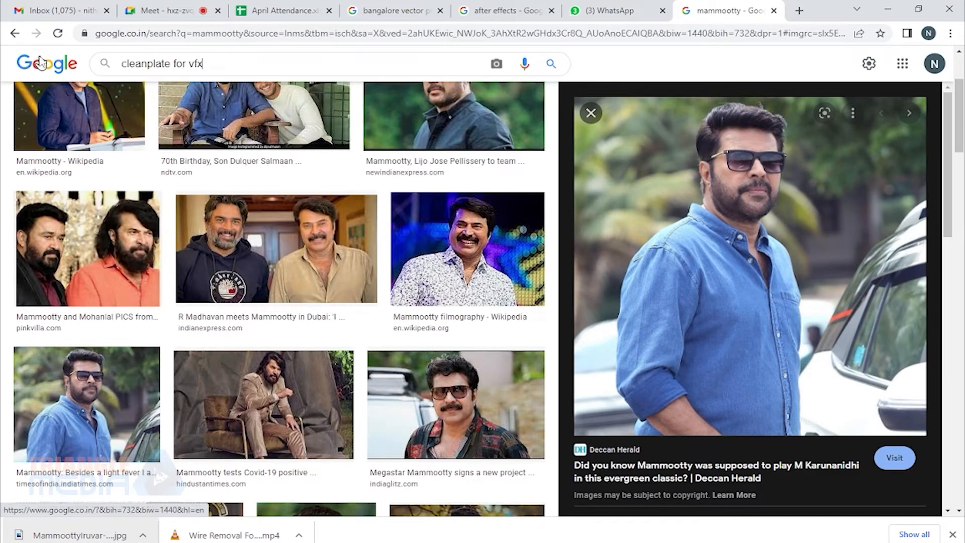
{"action": "key", "text": "Return"}
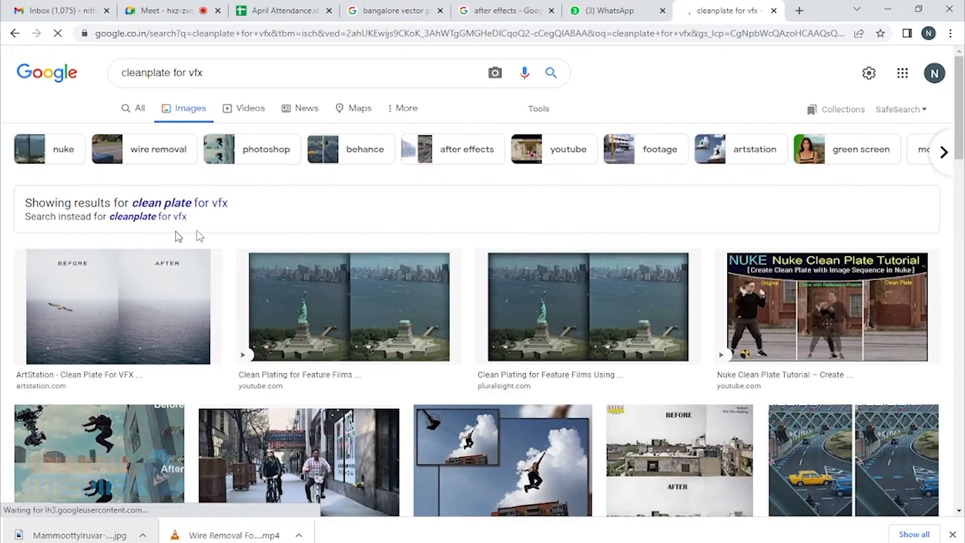
Browse the clean plate images and open the before-and-after picture of the man jumping beside a camera rig
{"action": "scroll", "coordinate": [411, 343], "scroll_direction": "down", "scroll_amount": 5}
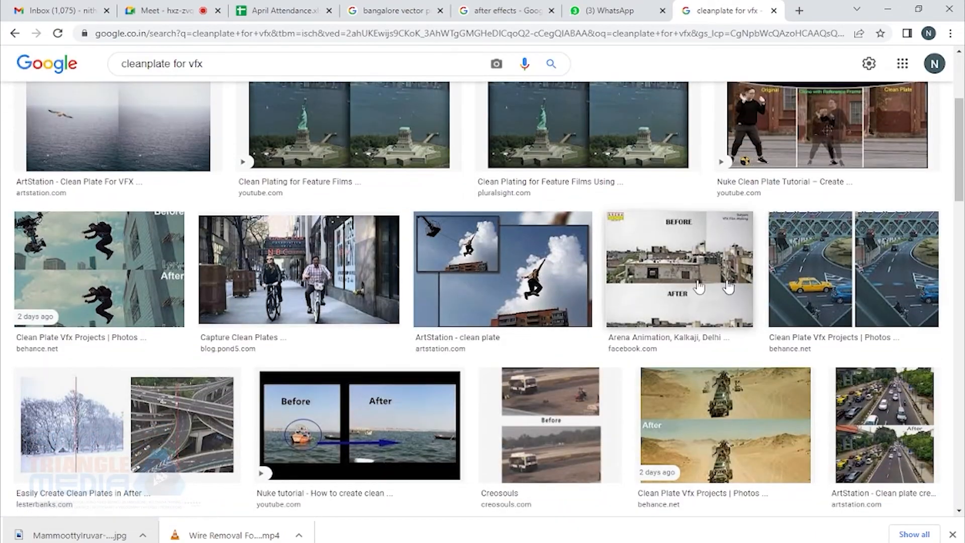
{"action": "scroll", "coordinate": [381, 352], "scroll_direction": "down", "scroll_amount": 3}
{"action": "scroll", "coordinate": [380, 351], "scroll_direction": "down", "scroll_amount": 5}
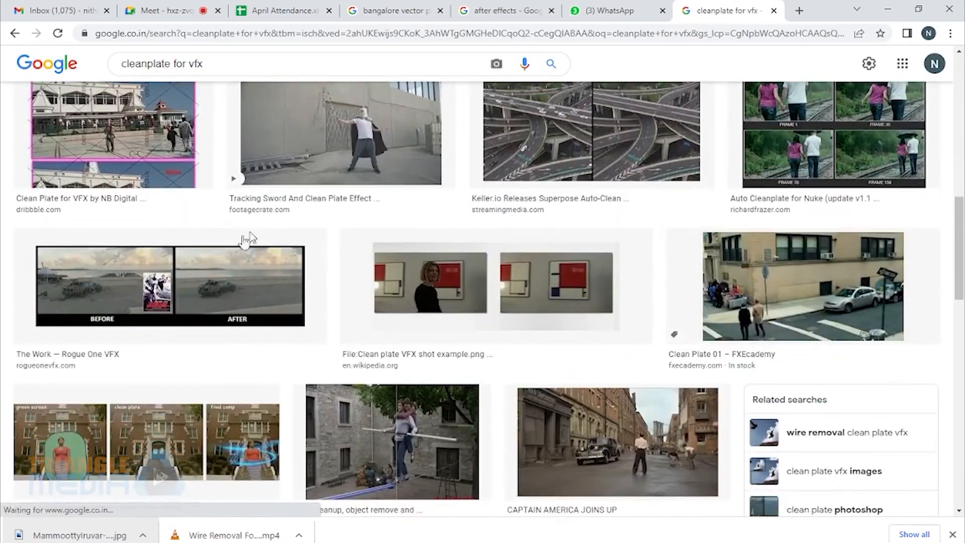
{"action": "scroll", "coordinate": [229, 290], "scroll_direction": "down", "scroll_amount": 11}
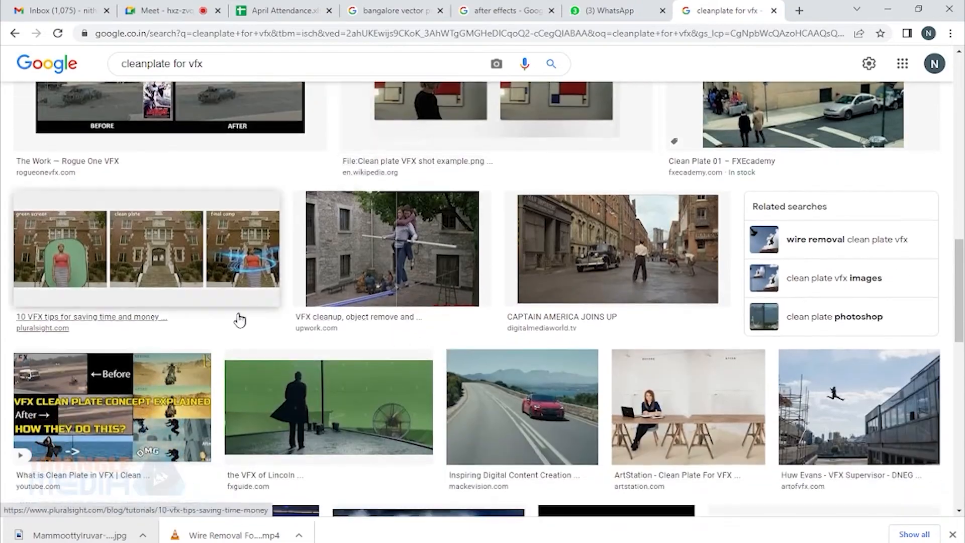
{"action": "scroll", "coordinate": [538, 236], "scroll_direction": "down", "scroll_amount": 4}
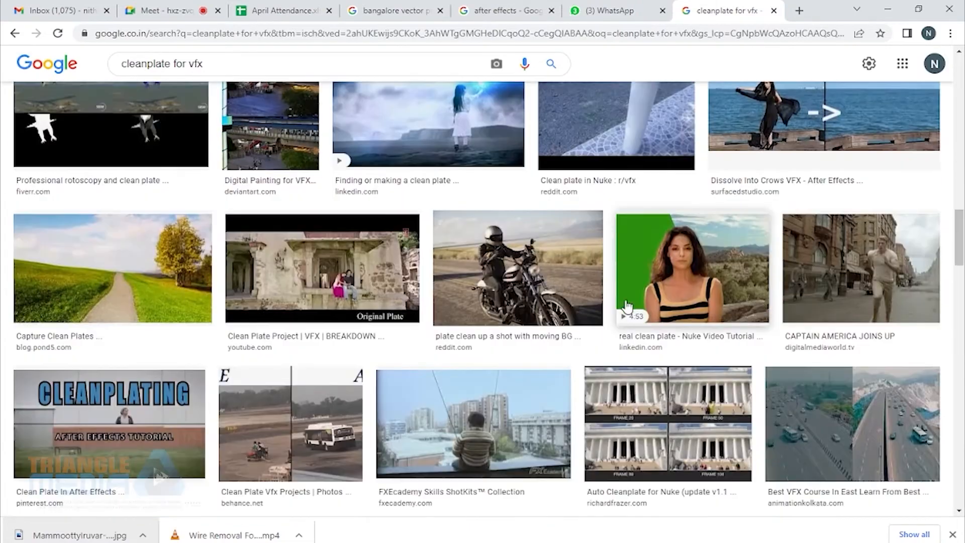
{"action": "scroll", "coordinate": [747, 259], "scroll_direction": "up", "scroll_amount": 4}
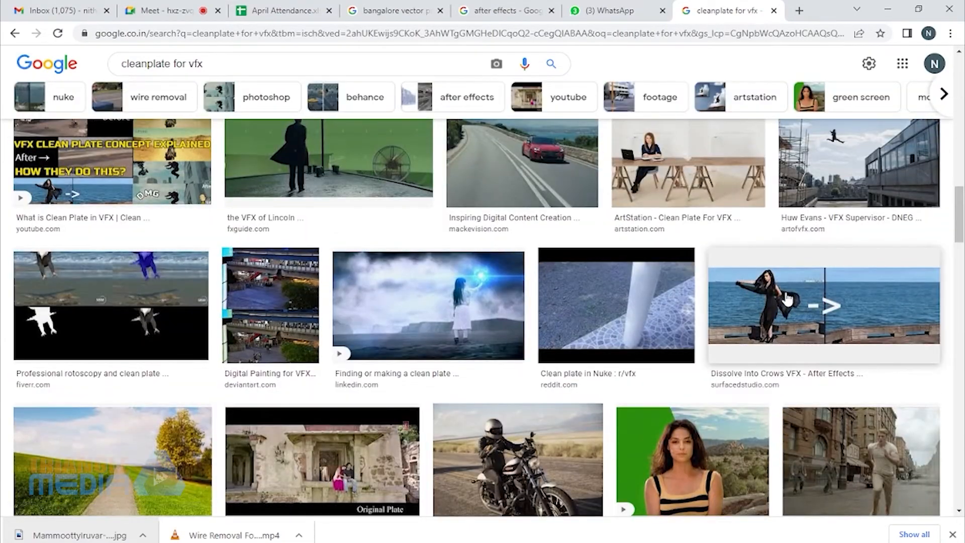
{"action": "left_click", "coordinate": [707, 261]}
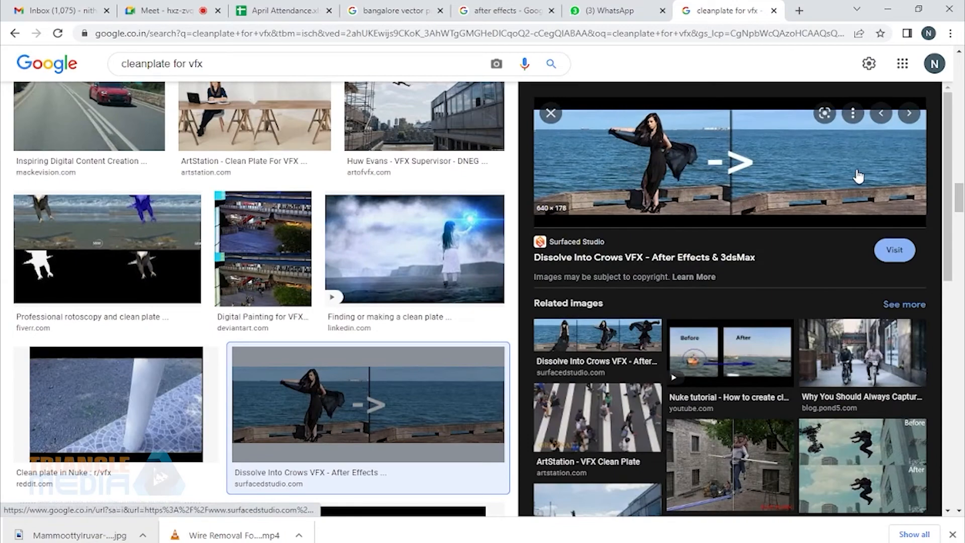
{"action": "scroll", "coordinate": [753, 322], "scroll_direction": "down", "scroll_amount": 7}
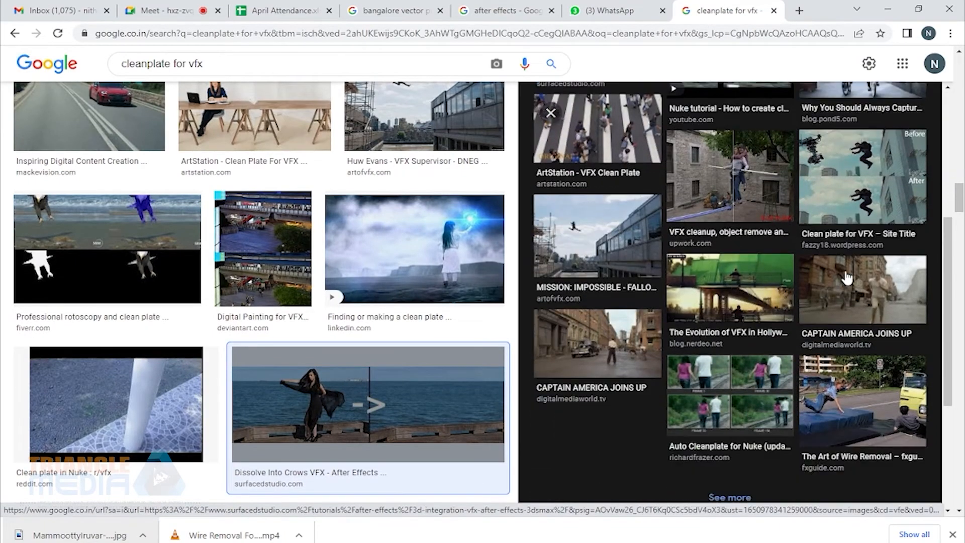
{"action": "left_click", "coordinate": [857, 191]}
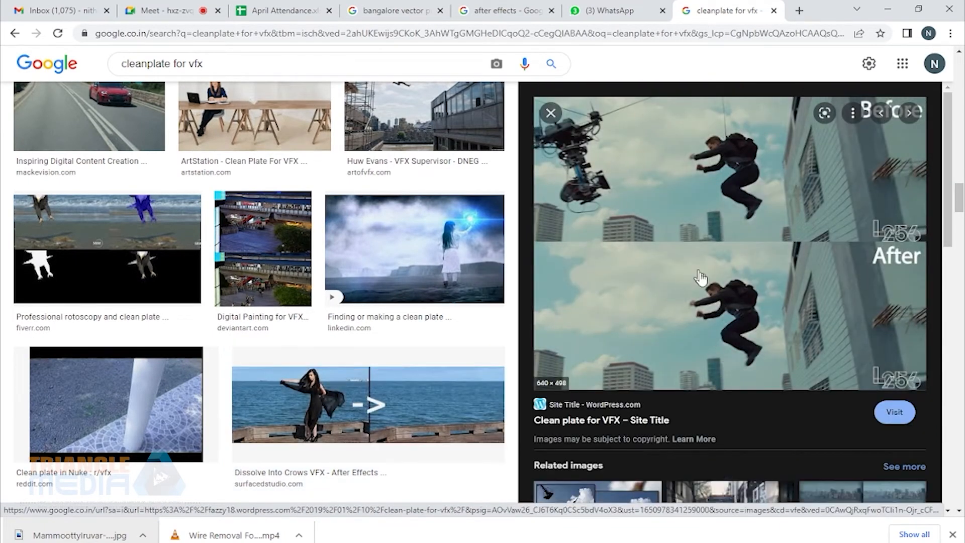
Save the before-and-after picture of the jumping man to the computer
{"action": "right_click", "coordinate": [659, 91]}
{"action": "right_click", "coordinate": [616, 146]}
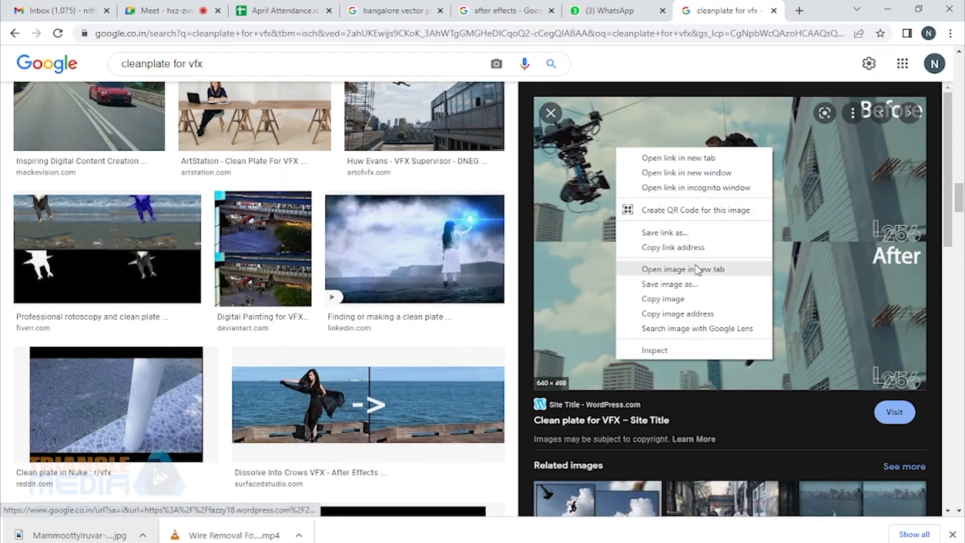
{"action": "left_click", "coordinate": [695, 284]}
{"action": "left_click", "coordinate": [433, 285]}
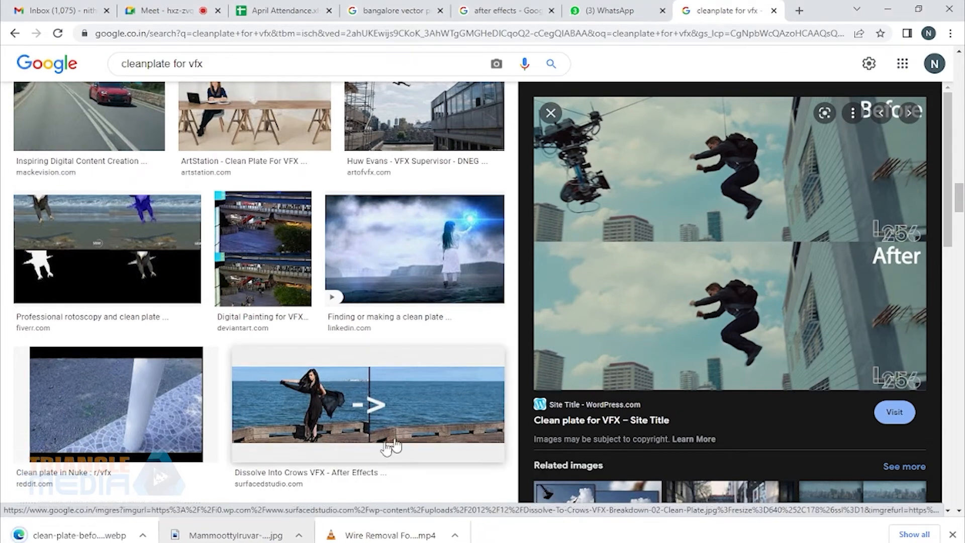
Copy the before-and-after picture, switch to Photoshop and paste it into the night landscape document Untitled-1
{"action": "right_click", "coordinate": [635, 215]}
{"action": "left_click", "coordinate": [693, 366]}
{"action": "key", "text": "alt+Tab"}
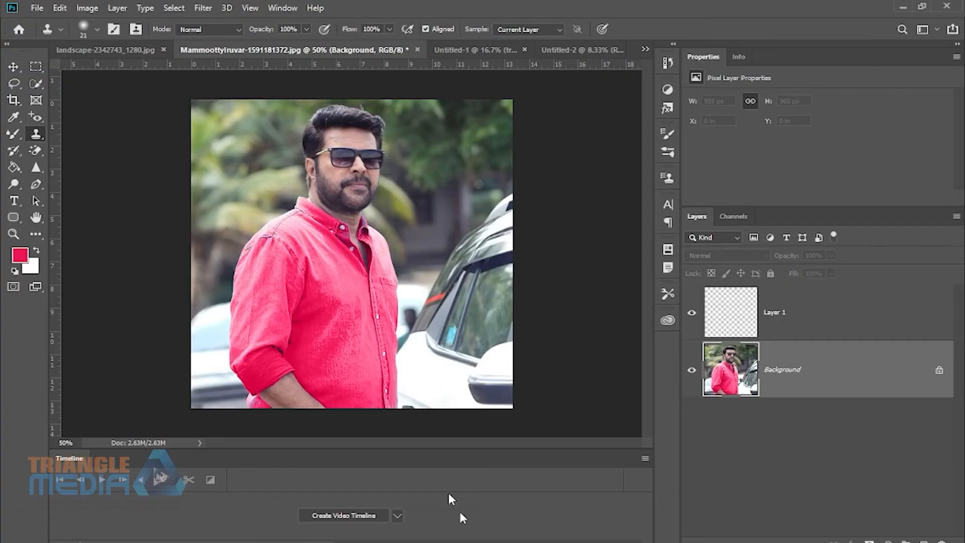
{"action": "left_click", "coordinate": [480, 53]}
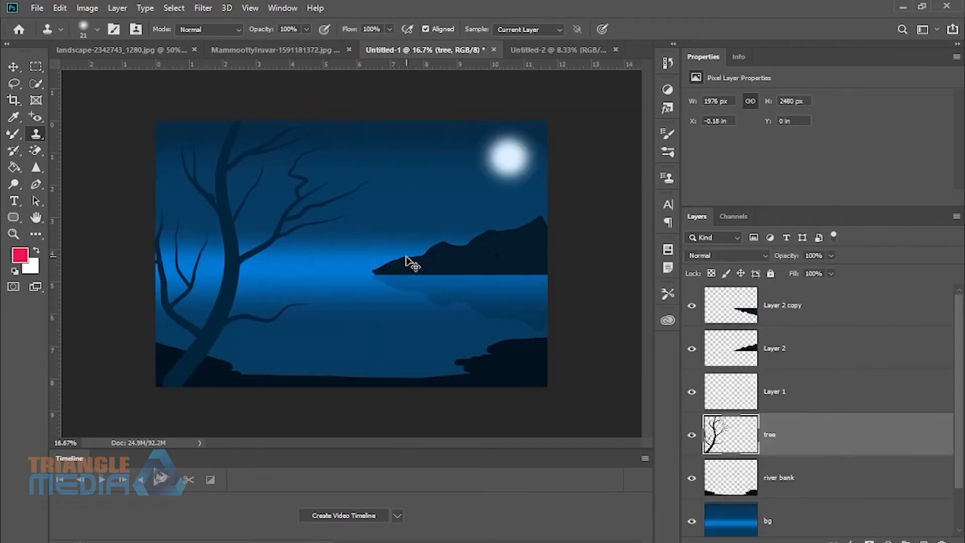
{"action": "key", "text": "ctrl+v"}
Scale the pasted picture to about 563% and move it down so its upper edge lies near the canvas top
{"action": "key", "text": "ctrl+t"}
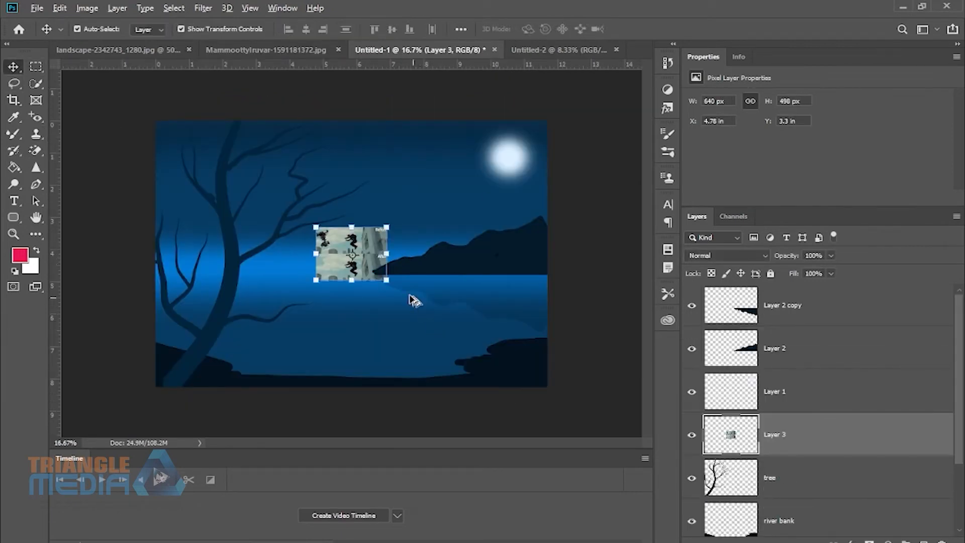
{"action": "left_click_drag", "start_coordinate": [386, 280], "coordinate": [564, 388]}
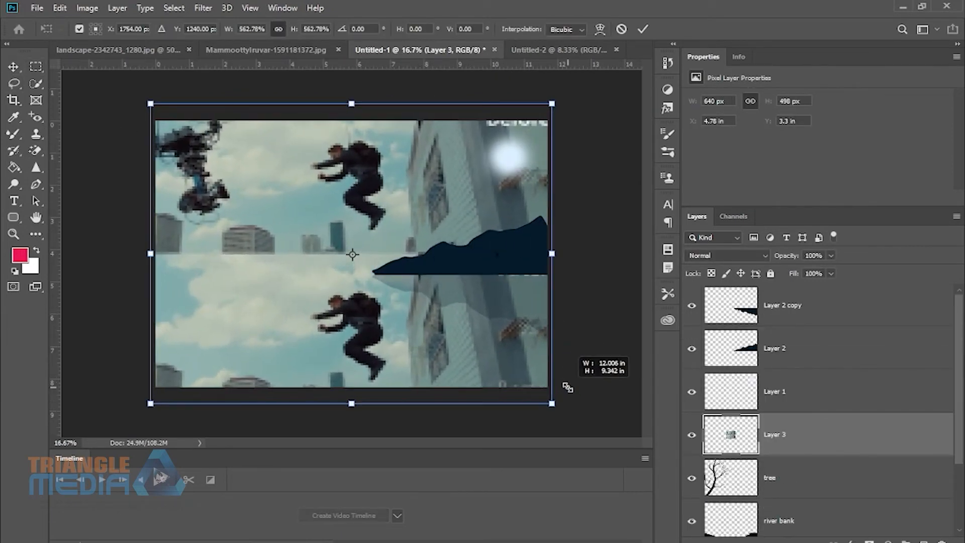
{"action": "left_click_drag", "start_coordinate": [457, 230], "coordinate": [453, 251]}
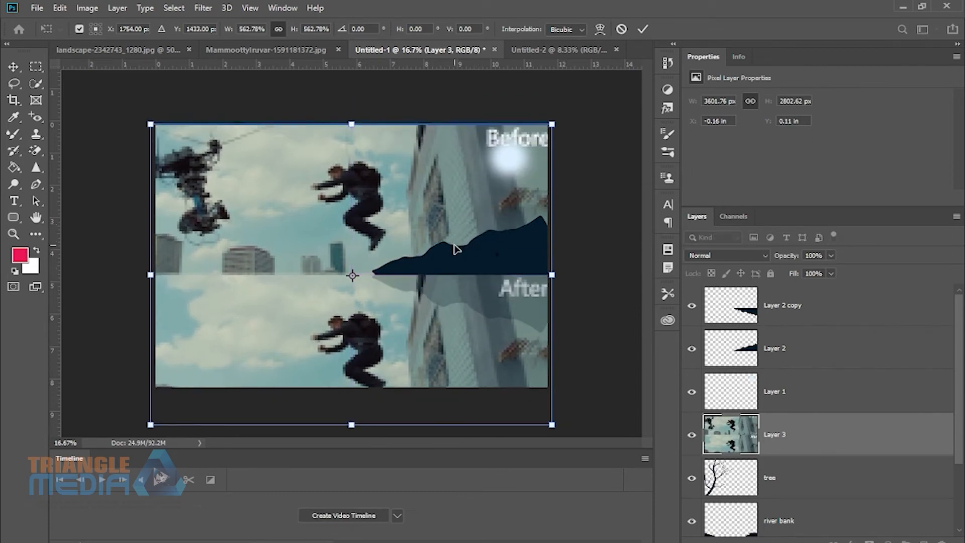
{"action": "key", "text": "Return"}
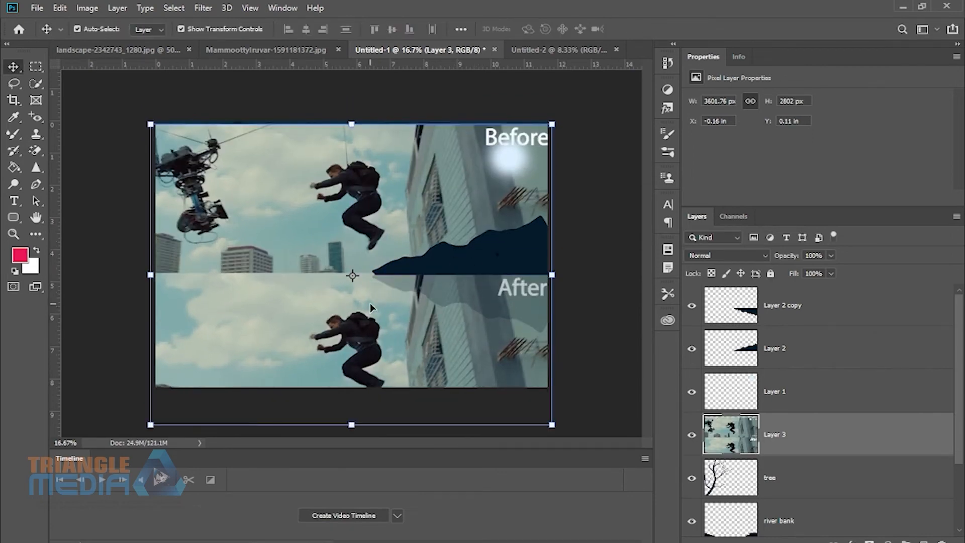
Crop the canvas down to the upper Before picture and move the pasted layer up to the canvas's upper edge
{"action": "left_click", "coordinate": [14, 99]}
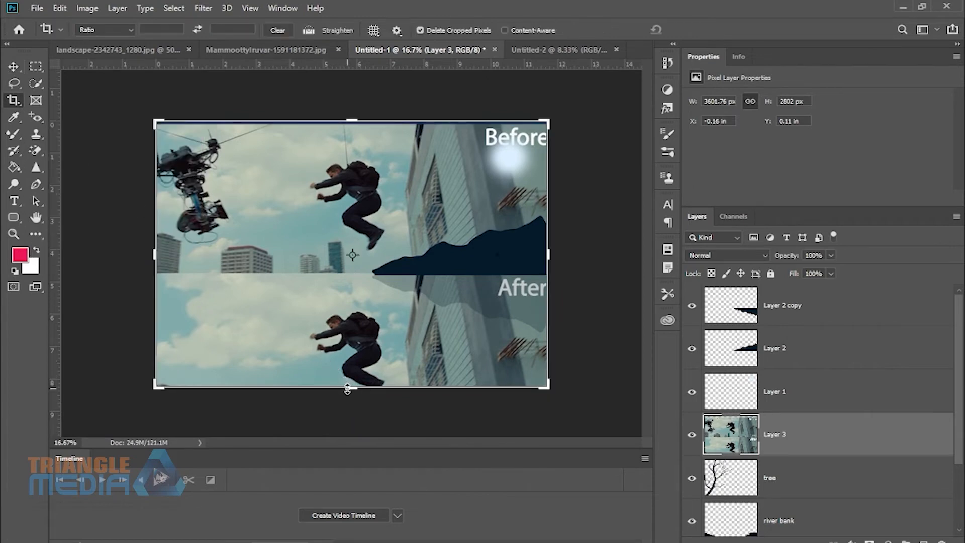
{"action": "left_click_drag", "start_coordinate": [352, 388], "coordinate": [374, 336]}
{"action": "key", "text": "Return"}
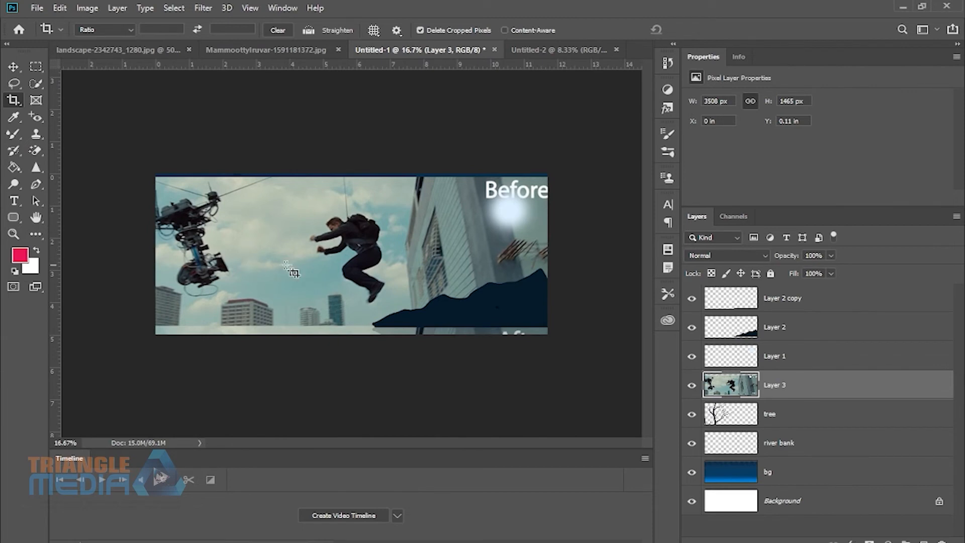
{"action": "key", "text": "v"}
{"action": "left_click_drag", "start_coordinate": [236, 223], "coordinate": [234, 218]}
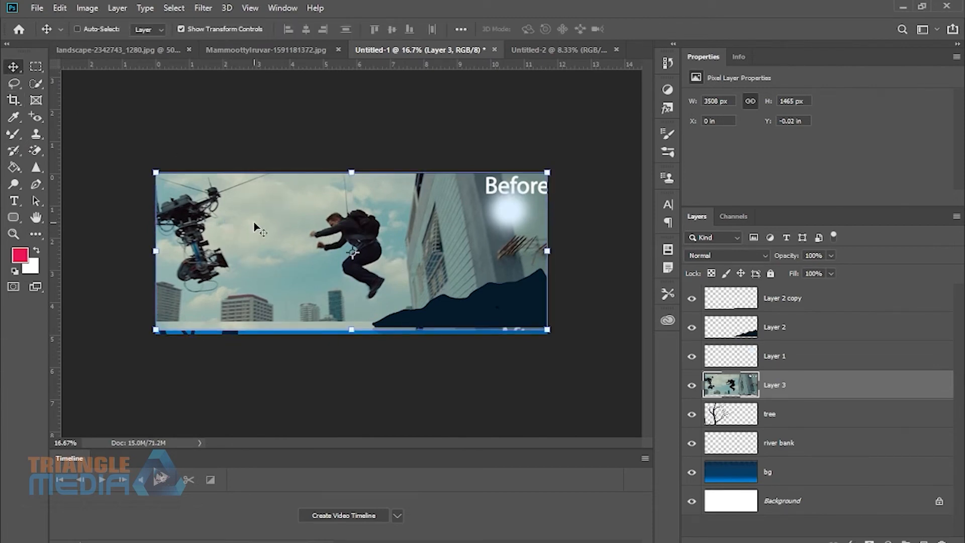
Delete the three layers above the pasted picture: Layer 1, Layer 2 and Layer 2 copy
{"action": "key", "text": "ctrl+plus"}
{"action": "key", "text": "ctrl+plus"}
{"action": "left_click_drag", "start_coordinate": [154, 177], "coordinate": [314, 208]}
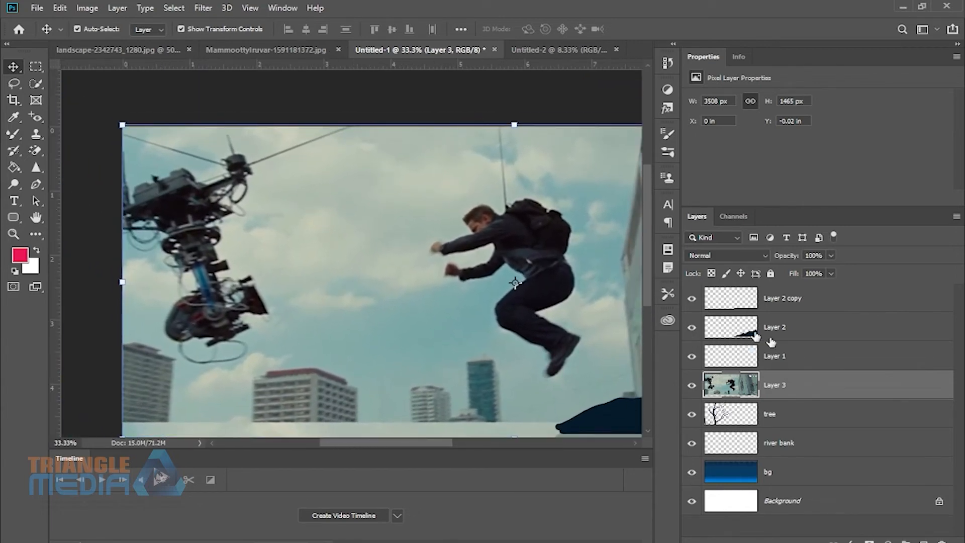
{"action": "left_click", "coordinate": [803, 355]}
{"action": "left_click", "coordinate": [793, 301], "text": "shift"}
{"action": "key", "text": "Delete"}
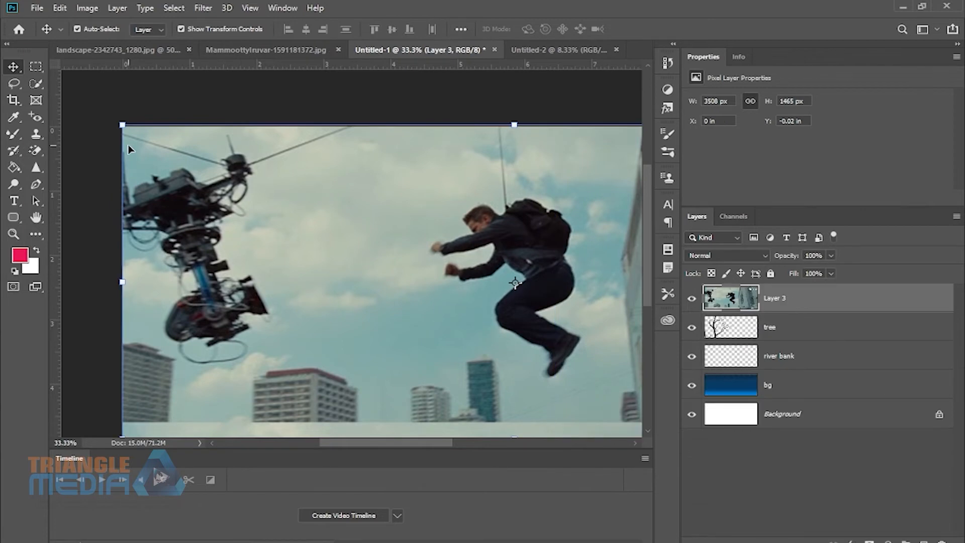
Clone nearby clouds over the camera rig's top, the cable on its left and parts of the right cable with a 400 px Clone Stamp brush
{"action": "left_click", "coordinate": [39, 132]}
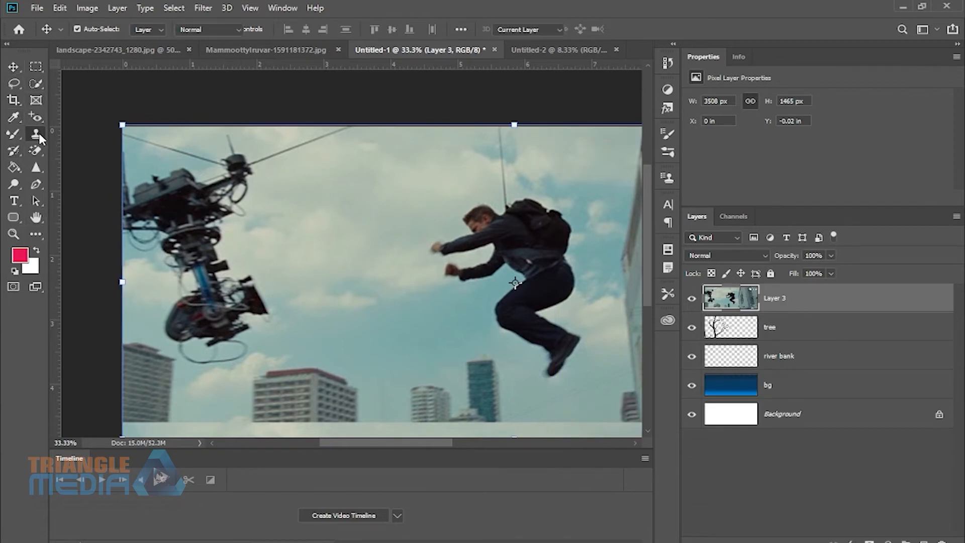
{"action": "left_click", "coordinate": [94, 136]}
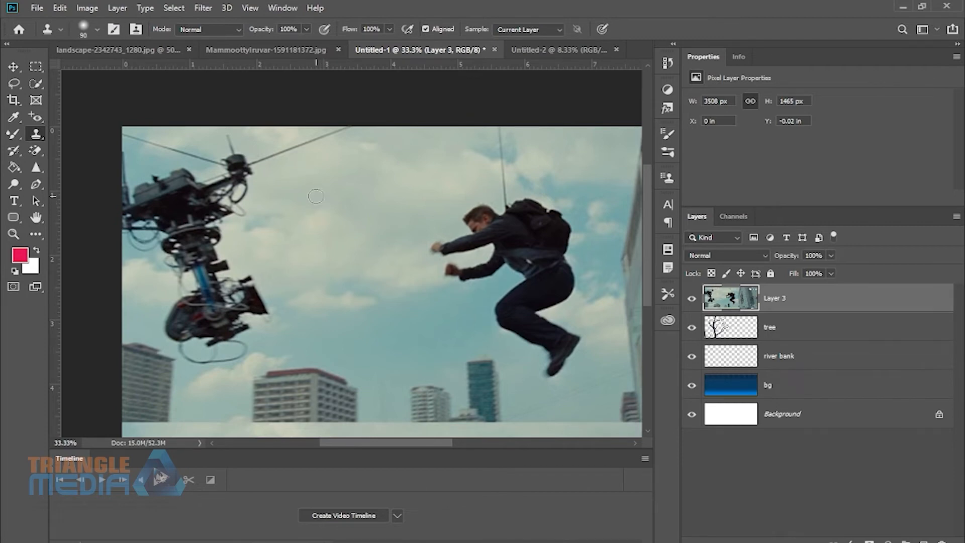
{"action": "key", "text": "bracketright"}
{"action": "key", "text": "bracketright"}
{"action": "key", "text": "bracketright"}
{"action": "key", "text": "bracketright"}
{"action": "key", "text": "bracketright"}
{"action": "key", "text": "alt"}
{"action": "left_click", "coordinate": [305, 196], "text": "alt"}
{"action": "left_click_drag", "start_coordinate": [245, 198], "coordinate": [225, 182]}
{"action": "left_click_drag", "start_coordinate": [308, 147], "coordinate": [316, 142]}
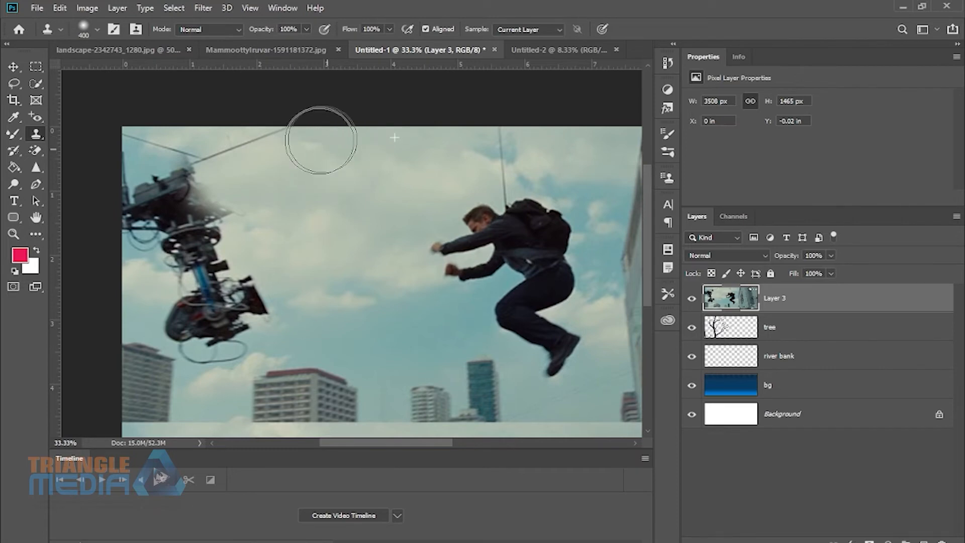
{"action": "left_click", "coordinate": [301, 192], "text": "alt"}
{"action": "left_click_drag", "start_coordinate": [177, 160], "coordinate": [124, 144]}
Clone sky over the remaining right cable and the camera rig from its upper body down to the lower camera
{"action": "left_click", "coordinate": [292, 189], "text": "alt"}
{"action": "left_click_drag", "start_coordinate": [244, 154], "coordinate": [293, 122]}
{"action": "left_click", "coordinate": [274, 189], "text": "alt"}
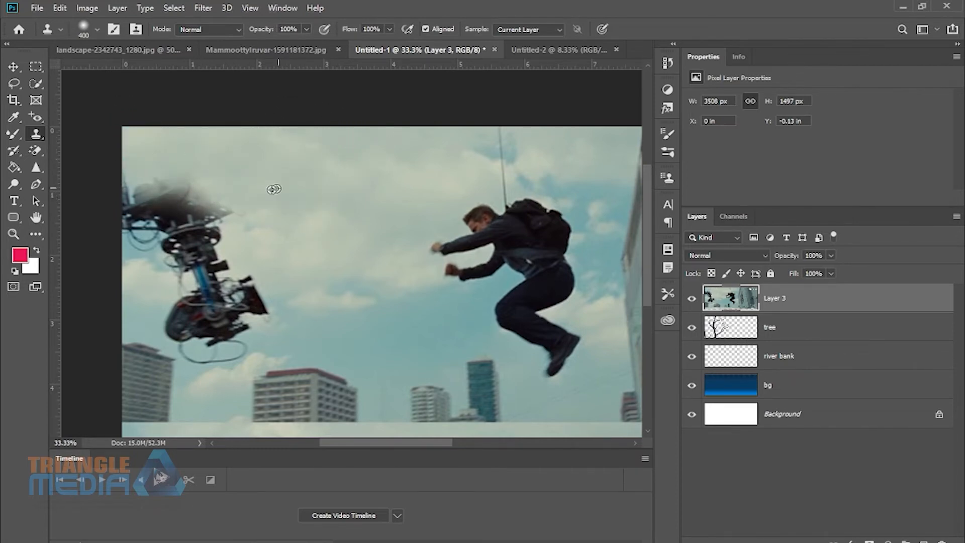
{"action": "left_click_drag", "start_coordinate": [215, 205], "coordinate": [139, 213]}
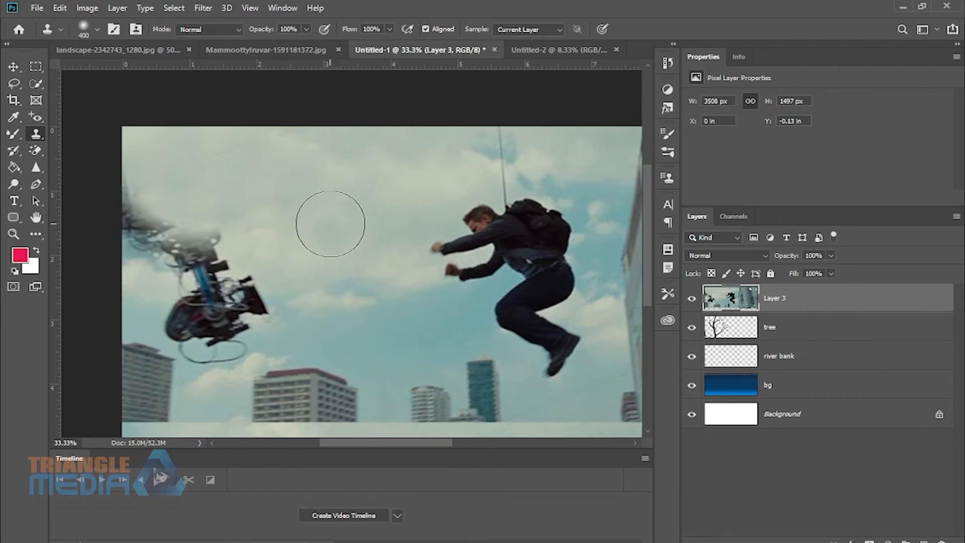
{"action": "mouse_move", "coordinate": [226, 222]}
{"action": "left_mouse_down"}
{"action": "mouse_move", "coordinate": [146, 231]}
{"action": "mouse_move", "coordinate": [140, 215]}
{"action": "left_mouse_up"}
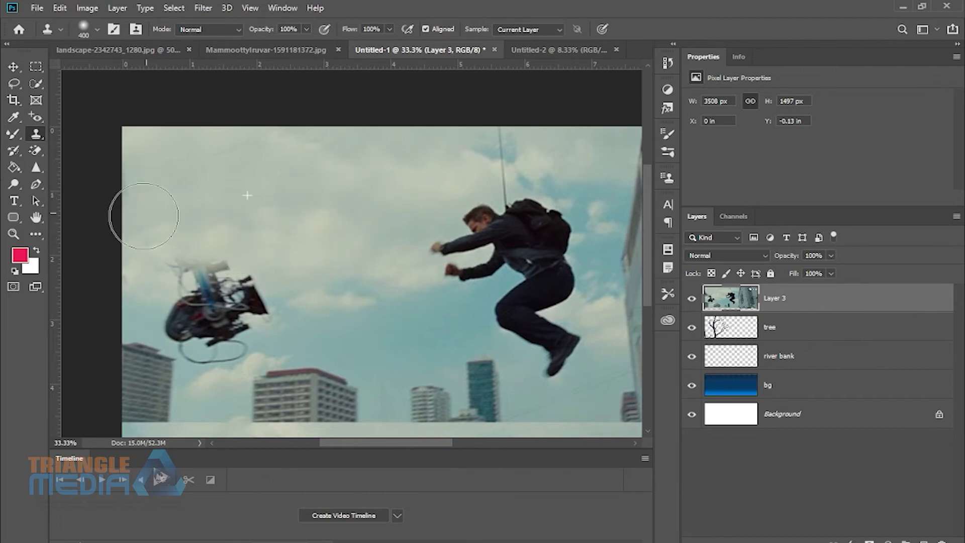
{"action": "left_click", "coordinate": [306, 241], "text": "alt"}
{"action": "mouse_move", "coordinate": [262, 280]}
{"action": "left_mouse_down"}
{"action": "mouse_move", "coordinate": [194, 267]}
{"action": "mouse_move", "coordinate": [248, 298]}
{"action": "mouse_move", "coordinate": [207, 305]}
{"action": "left_mouse_up"}
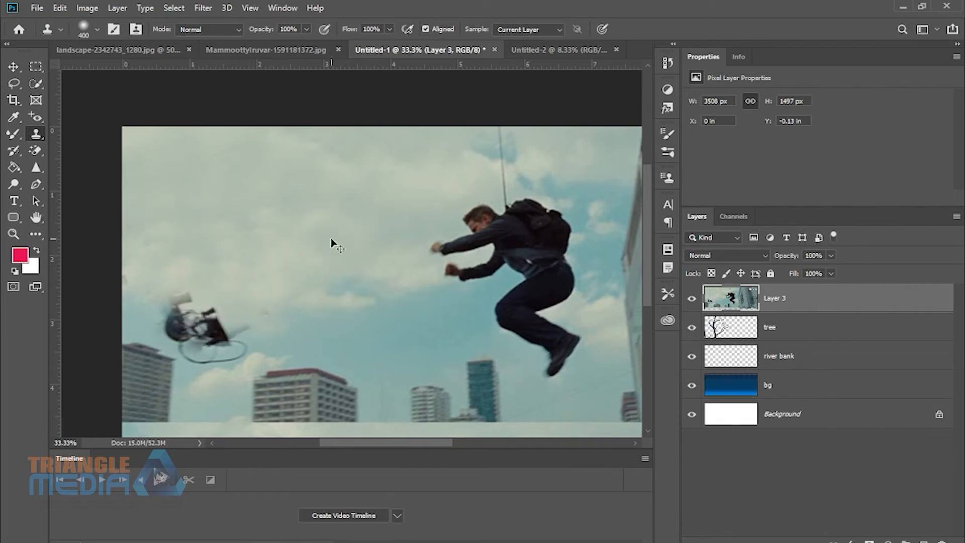
Undo the last clone strokes over the right cable and the rig's body
{"action": "key", "text": "ctrl+z"}
{"action": "key", "text": "ctrl+z"}
{"action": "key", "text": "ctrl+z"}
{"action": "key", "text": "ctrl+z"}
{"action": "key", "text": "ctrl+z"}
{"action": "key", "text": "ctrl+z"}
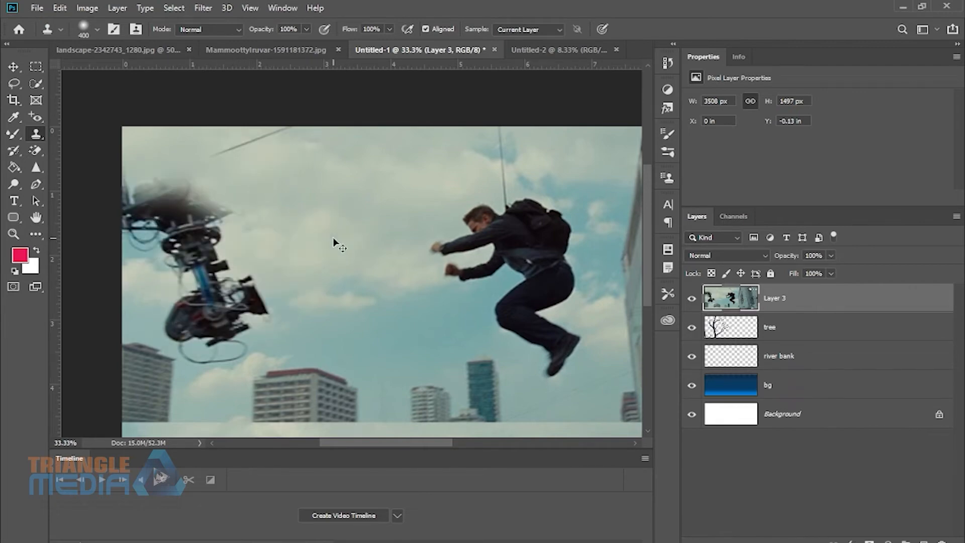
Select the rig's lower camera with the Lasso, trim the selection around the red-roofed building, fill it with Content-Aware and deselect
{"action": "left_click", "coordinate": [13, 85]}
{"action": "mouse_move", "coordinate": [246, 263]}
{"action": "left_mouse_down"}
{"action": "mouse_move", "coordinate": [165, 283]}
{"action": "mouse_move", "coordinate": [152, 306]}
{"action": "left_mouse_up"}
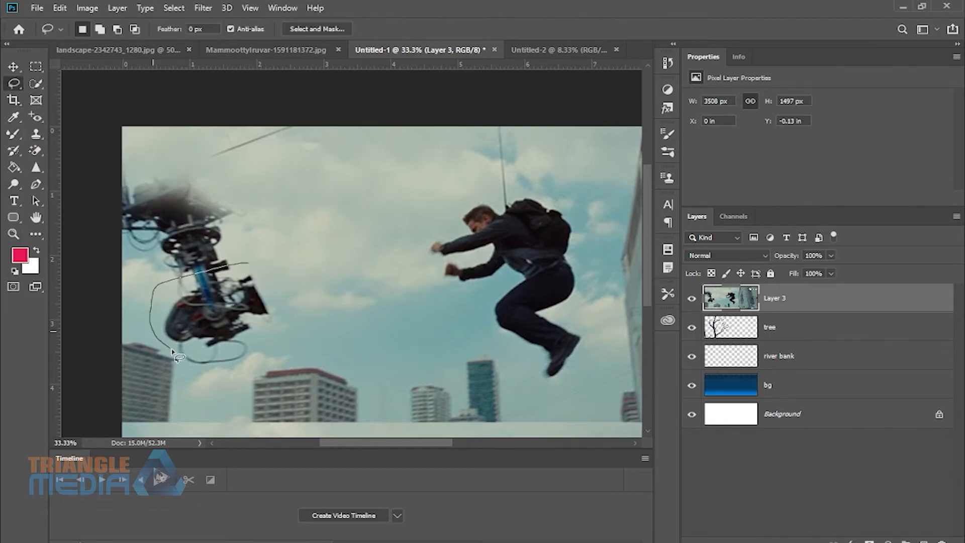
{"action": "mouse_move", "coordinate": [172, 351]}
{"action": "left_mouse_down"}
{"action": "mouse_move", "coordinate": [249, 390]}
{"action": "mouse_move", "coordinate": [302, 308]}
{"action": "mouse_move", "coordinate": [235, 233]}
{"action": "left_mouse_up"}
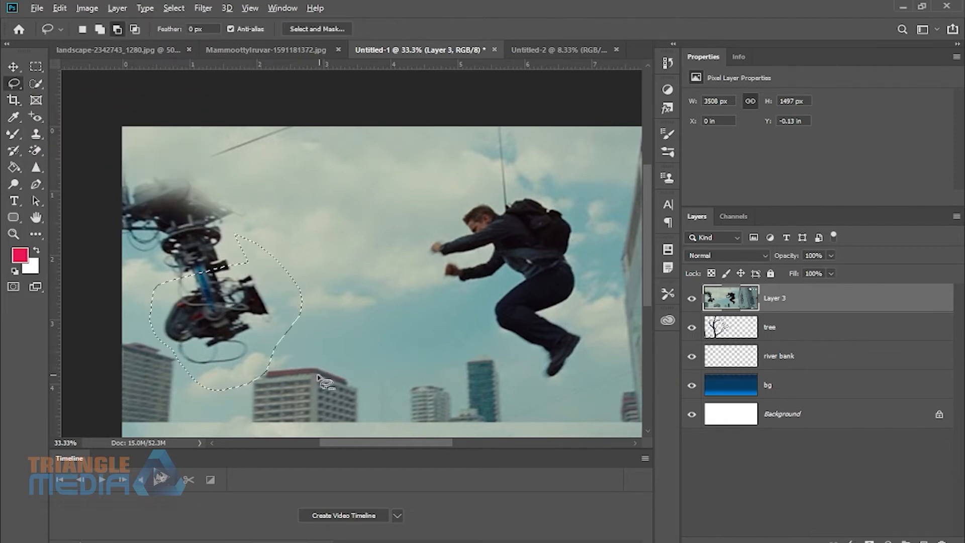
{"action": "mouse_move", "coordinate": [318, 376]}
{"action": "left_mouse_down"}
{"action": "mouse_move", "coordinate": [236, 363]}
{"action": "mouse_move", "coordinate": [284, 406]}
{"action": "left_mouse_up"}
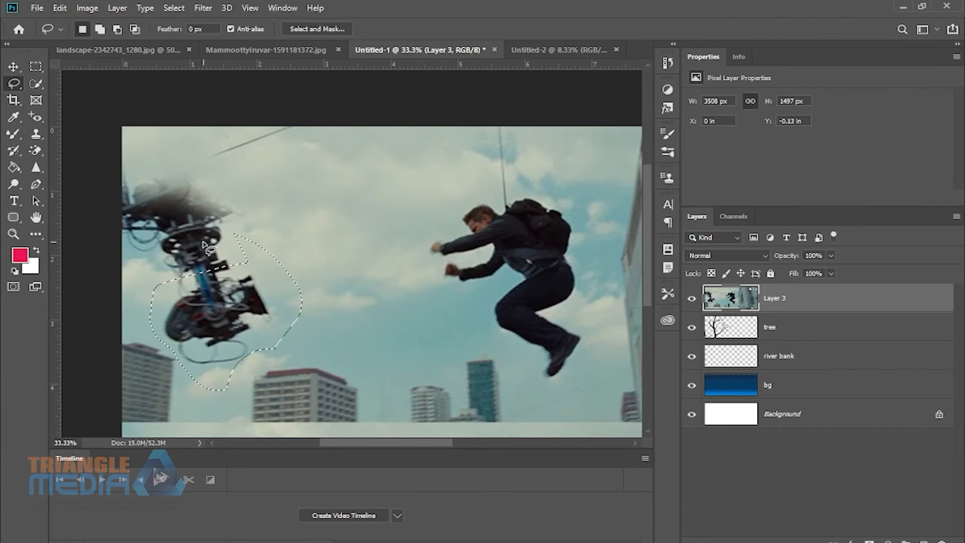
{"action": "key", "text": "shift+BackSpace"}
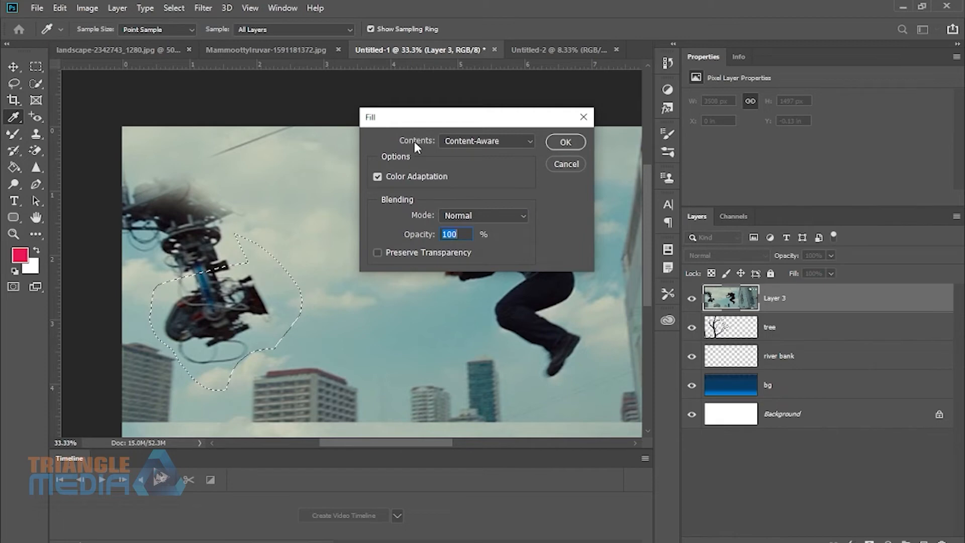
{"action": "left_click", "coordinate": [564, 142]}
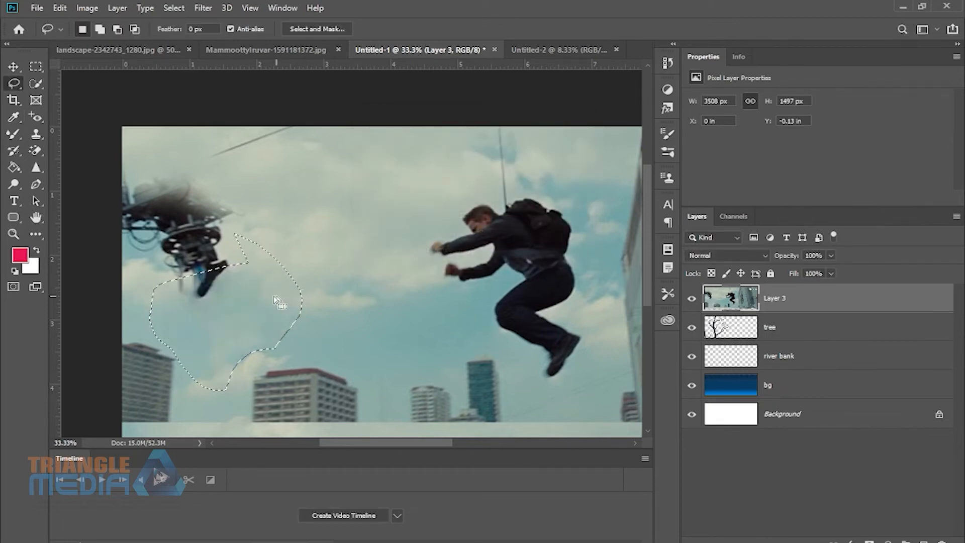
{"action": "key", "text": "ctrl+d"}
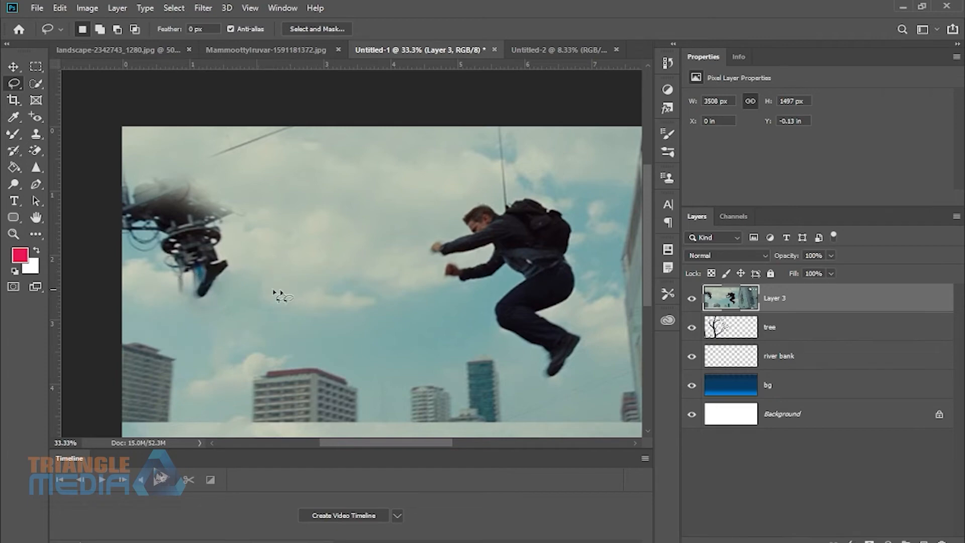
Lasso the middle part of the camera rig, fill it with Content-Aware and deselect
{"action": "mouse_move", "coordinate": [255, 210]}
{"action": "left_mouse_down"}
{"action": "mouse_move", "coordinate": [150, 234]}
{"action": "mouse_move", "coordinate": [200, 323]}
{"action": "mouse_move", "coordinate": [276, 224]}
{"action": "mouse_move", "coordinate": [255, 205]}
{"action": "left_mouse_up"}
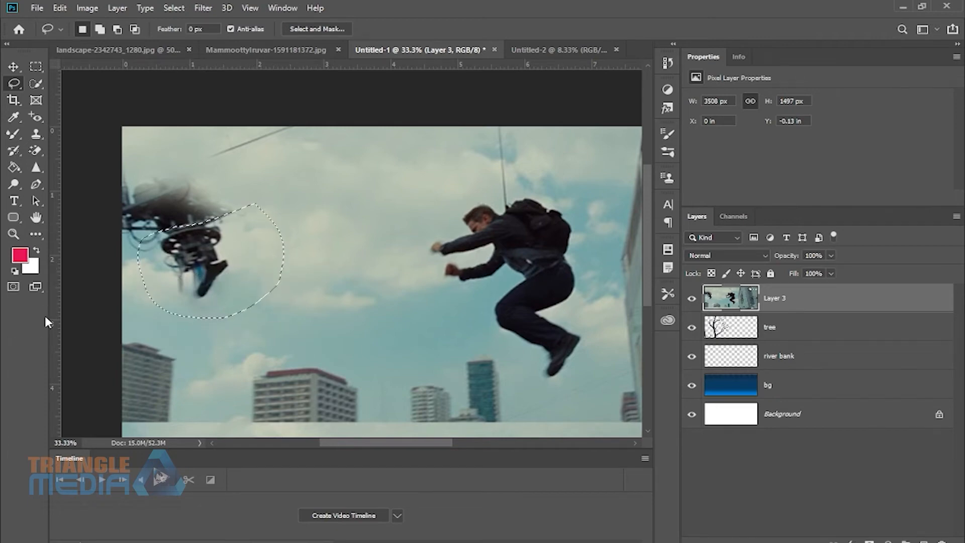
{"action": "key", "text": "shift+F5"}
{"action": "left_click", "coordinate": [565, 142]}
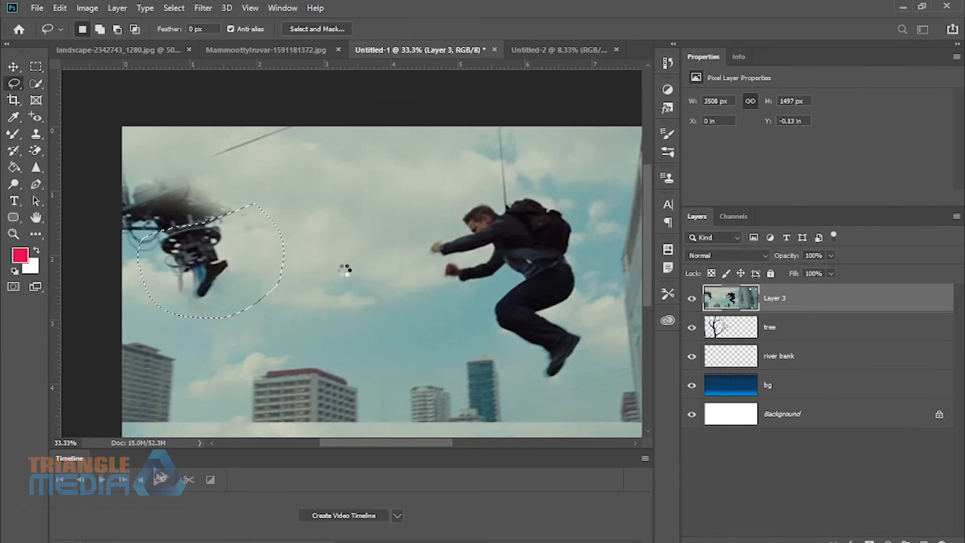
{"action": "key", "text": "ctrl+d"}
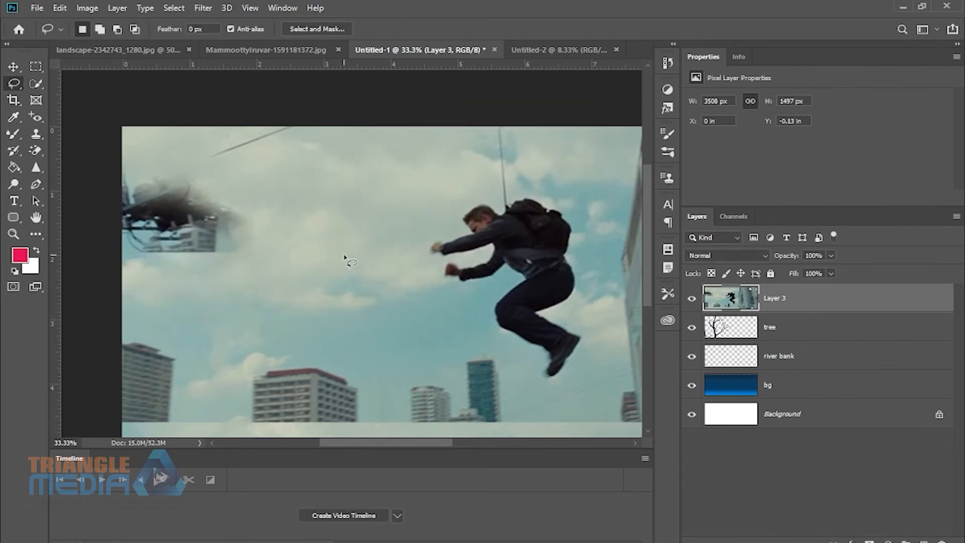
Lasso the rest of the upper camera rig out to the picture's left edge and fill it with Content-Aware
{"action": "mouse_move", "coordinate": [196, 154]}
{"action": "left_mouse_down"}
{"action": "mouse_move", "coordinate": [97, 206]}
{"action": "mouse_move", "coordinate": [222, 286]}
{"action": "mouse_move", "coordinate": [155, 130]}
{"action": "mouse_move", "coordinate": [196, 150]}
{"action": "left_mouse_up"}
{"action": "key", "text": "shift+F5"}
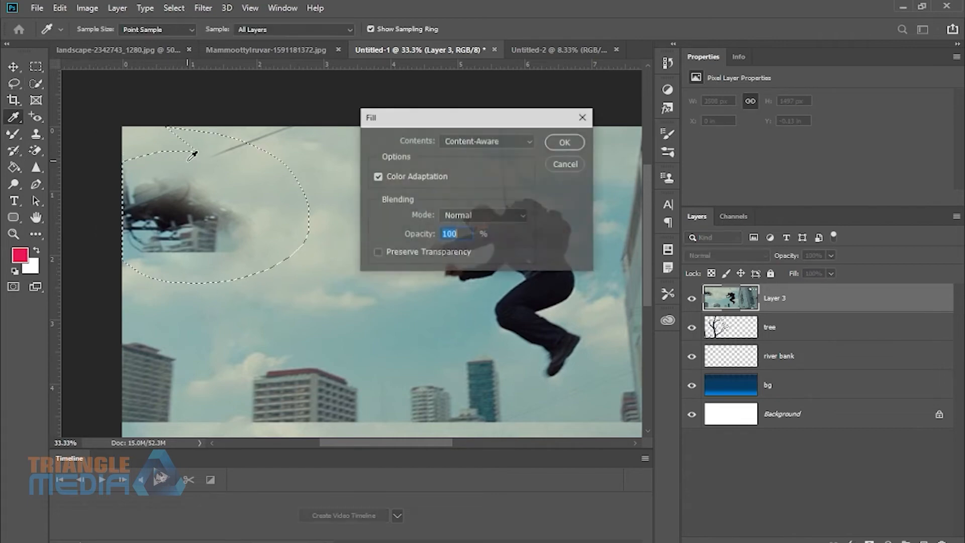
{"action": "left_click", "coordinate": [565, 142]}
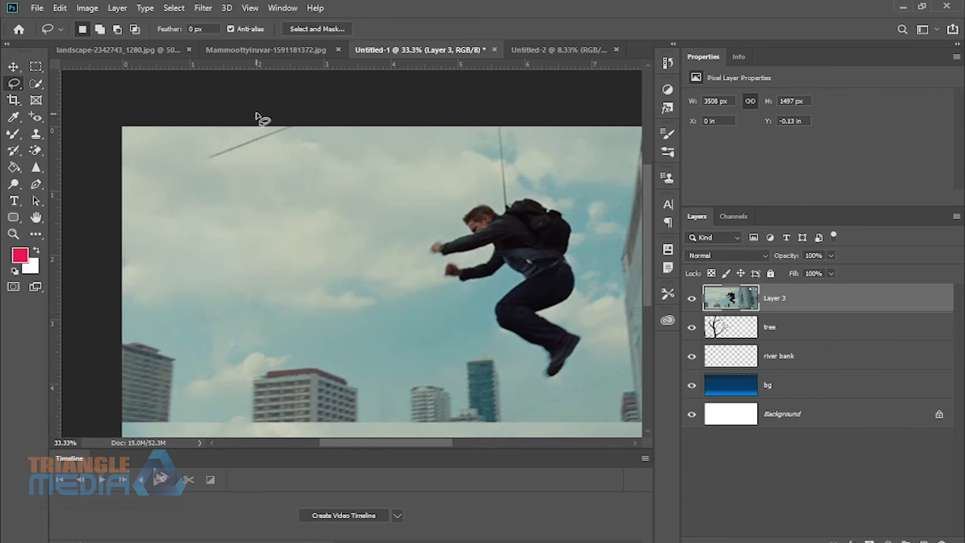
Lasso the leftover piece of cable at the picture's upper edge, fill it with Content-Aware and deselect
{"action": "mouse_move", "coordinate": [258, 119]}
{"action": "left_mouse_down"}
{"action": "mouse_move", "coordinate": [274, 181]}
{"action": "mouse_move", "coordinate": [261, 121]}
{"action": "left_mouse_up"}
{"action": "key", "text": "shift+F5"}
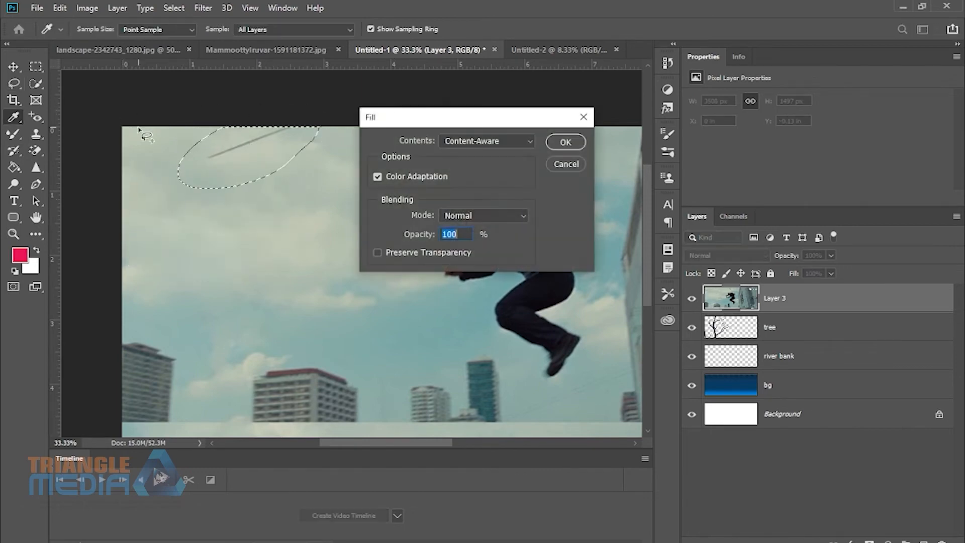
{"action": "key", "text": "Return"}
{"action": "key", "text": "ctrl+d"}
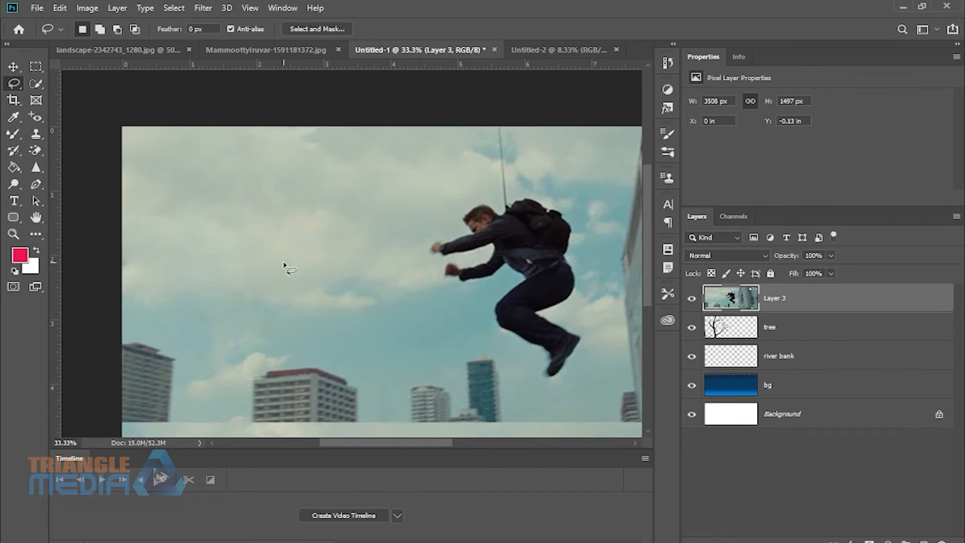
Remove the wire above the stuntman's backpack by cloning nearby sky over it with a 100 px Clone Stamp brush
{"action": "left_click", "coordinate": [36, 133]}
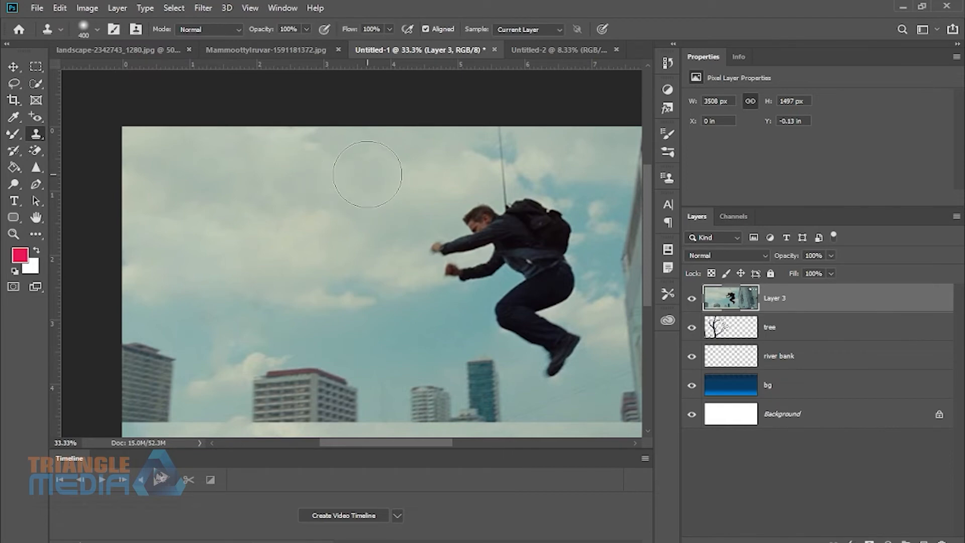
{"action": "key", "text": "alt"}
{"action": "left_click", "coordinate": [416, 173], "text": "alt"}
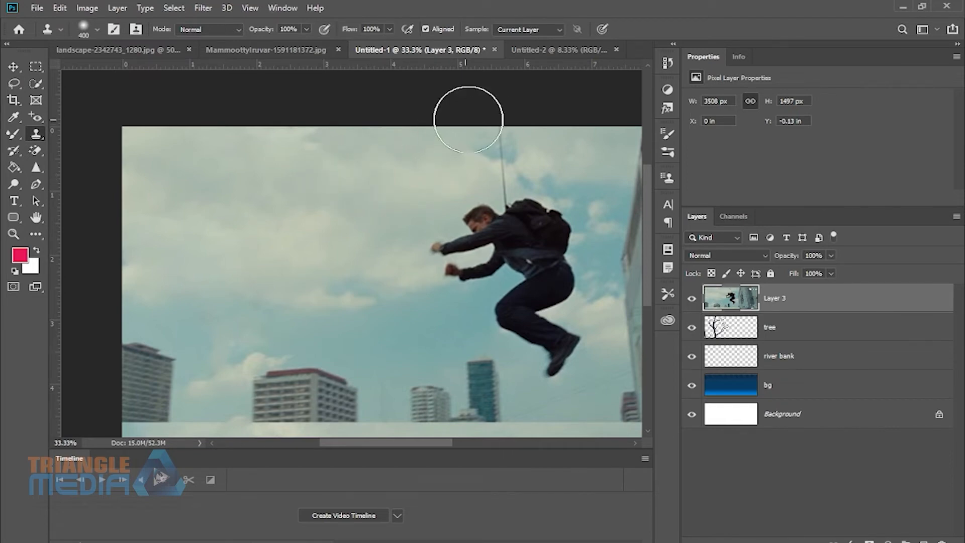
{"action": "mouse_move", "coordinate": [484, 117]}
{"action": "left_mouse_down"}
{"action": "mouse_move", "coordinate": [515, 138]}
{"action": "mouse_move", "coordinate": [491, 131]}
{"action": "left_mouse_up"}
{"action": "key", "text": "ctrl+z"}
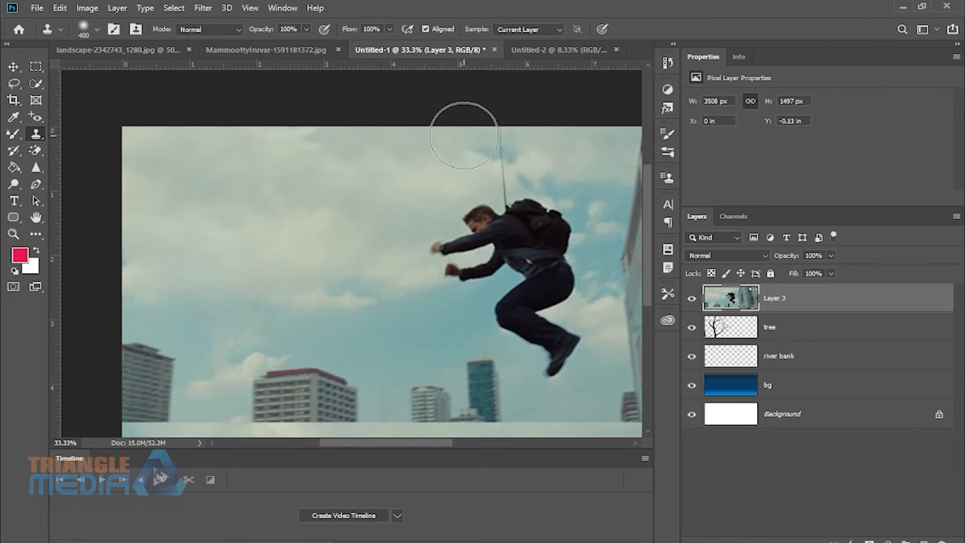
{"action": "key", "text": "bracketleft"}
{"action": "key", "text": "bracketleft"}
{"action": "key", "text": "bracketleft"}
{"action": "key", "text": "bracketleft"}
{"action": "key", "text": "bracketleft"}
{"action": "key", "text": "bracketleft"}
{"action": "key", "text": "bracketleft"}
{"action": "left_click_drag", "start_coordinate": [499, 140], "coordinate": [501, 190]}
{"action": "left_click", "coordinate": [452, 172], "text": "alt"}
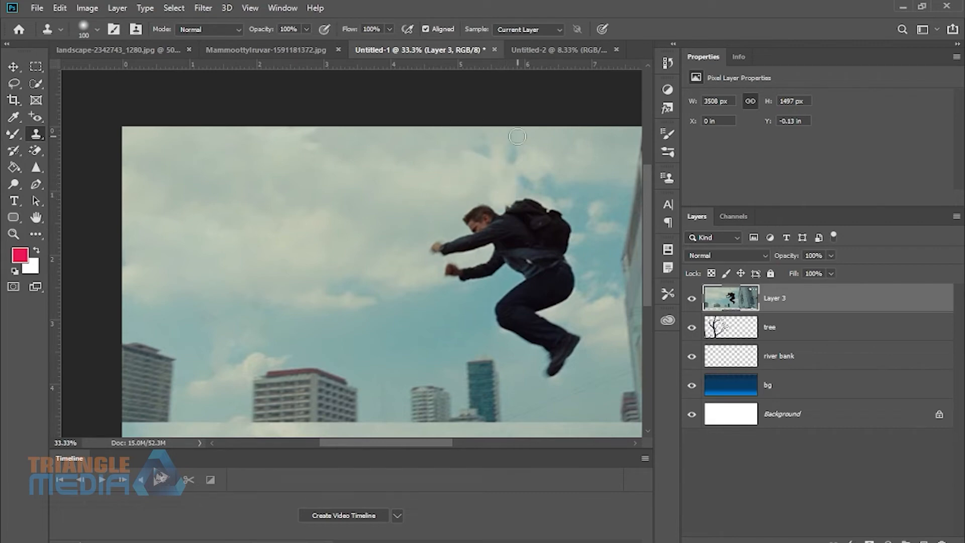
Switch to the blank document Untitled-2 and choose the Pattern Stamp Tool
{"action": "right_click", "coordinate": [35, 134]}
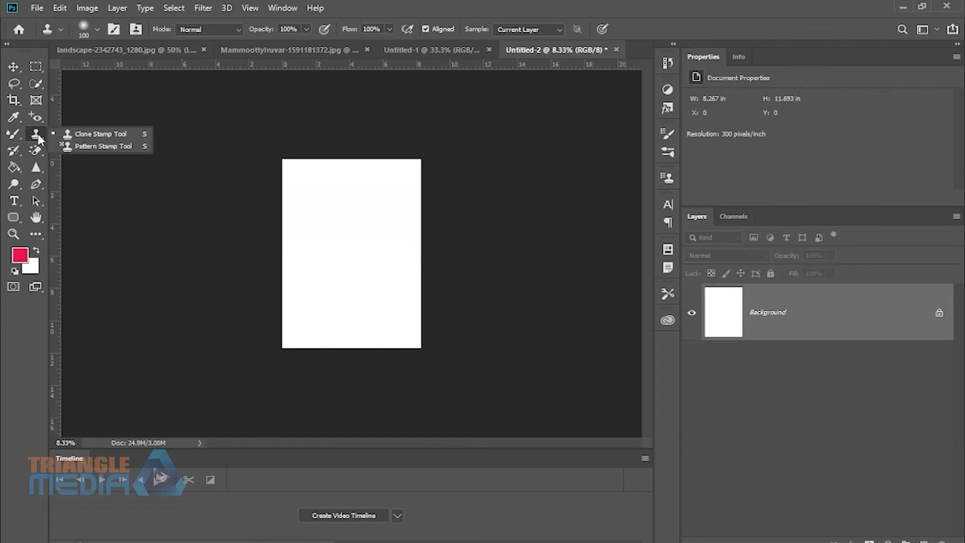
{"action": "left_click", "coordinate": [94, 147]}
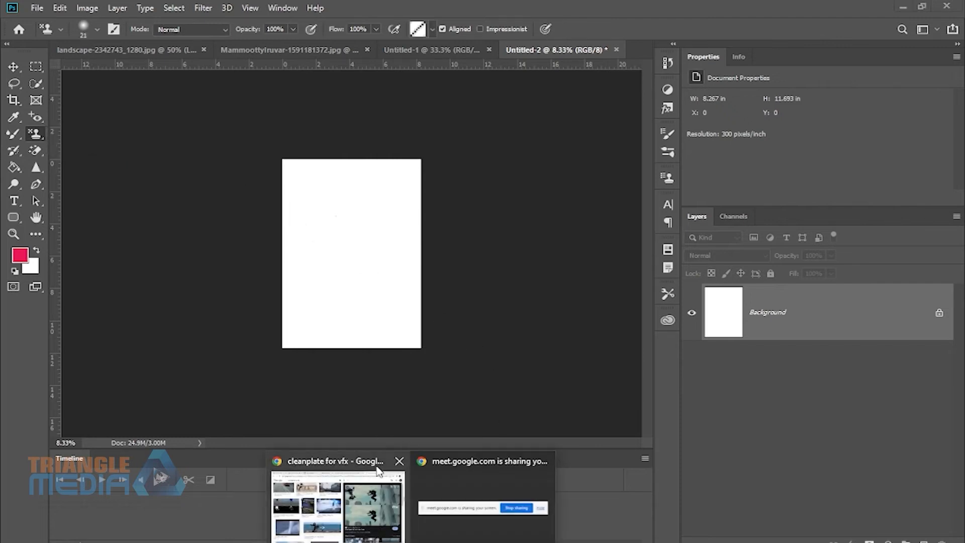
Switch to the Chrome window with the clean plate results and search Google Images for "dress sketches"
{"action": "left_click", "coordinate": [323, 505]}
{"action": "left_click_drag", "start_coordinate": [248, 64], "coordinate": [54, 71]}
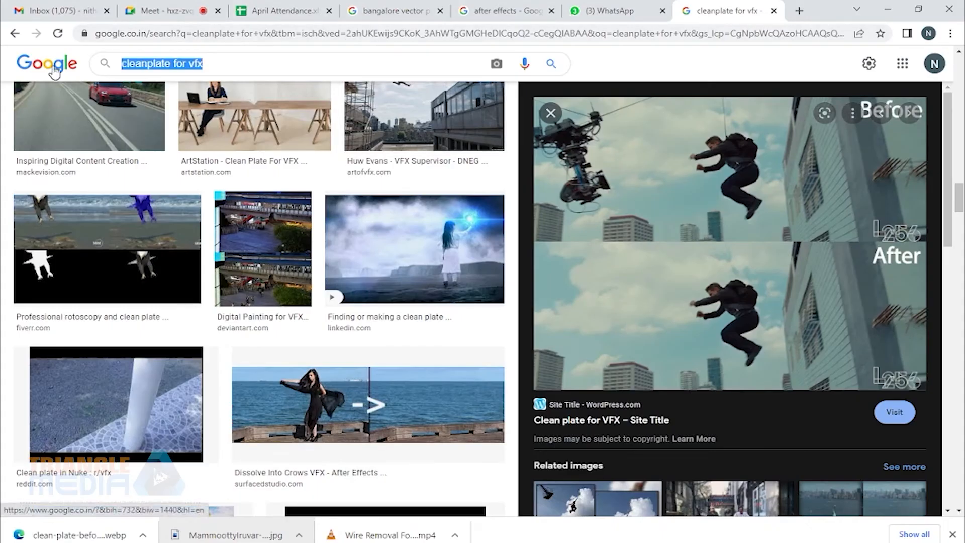
{"action": "type", "text": "dr"}
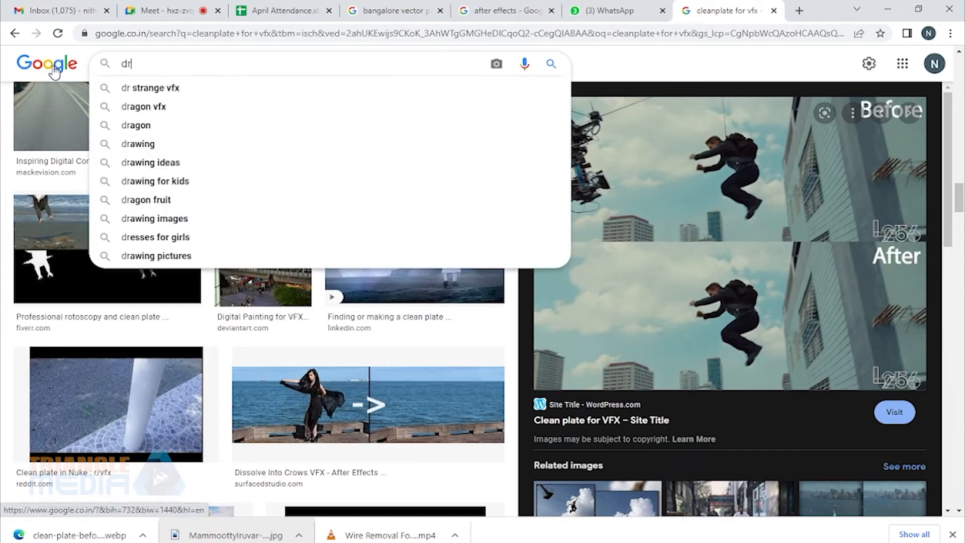
{"action": "type", "text": "ess sket"}
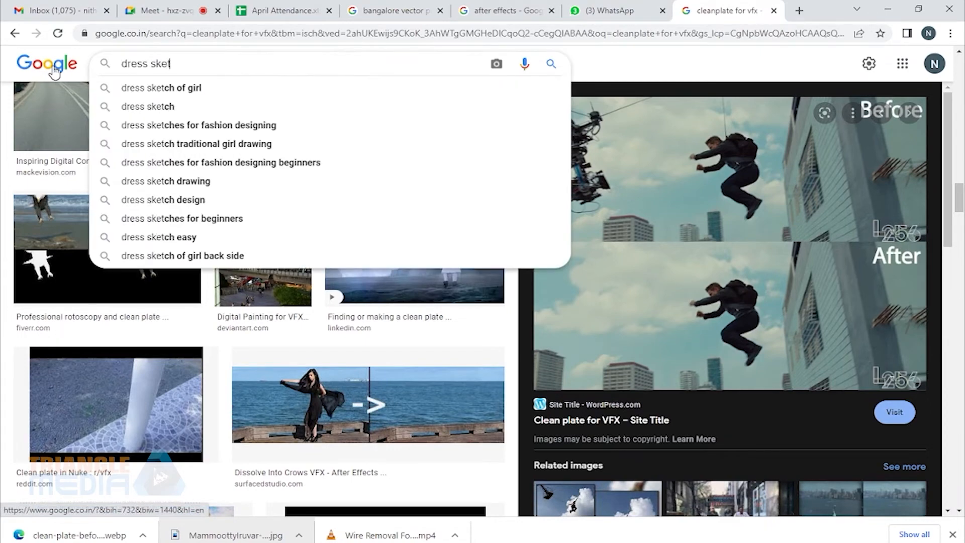
{"action": "type", "text": "ches"}
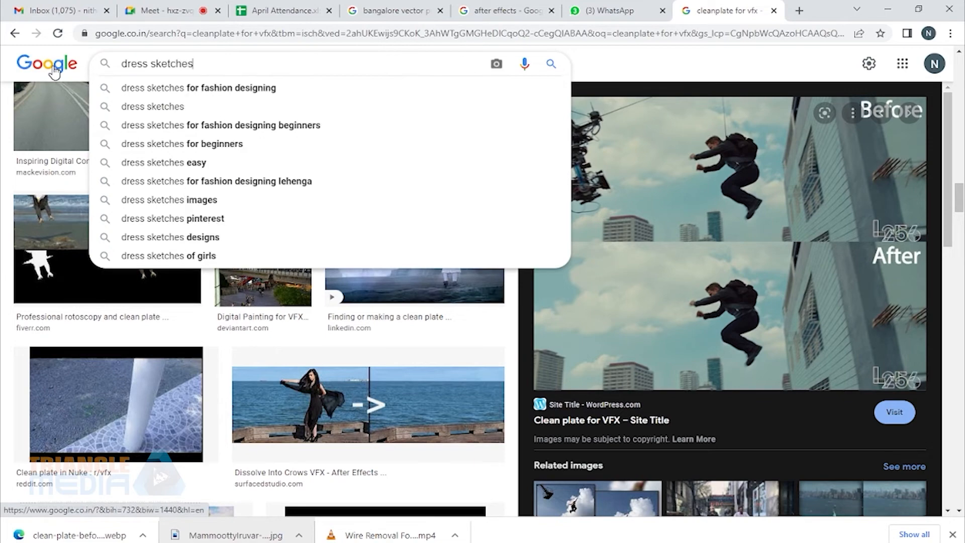
{"action": "key", "text": "Return"}
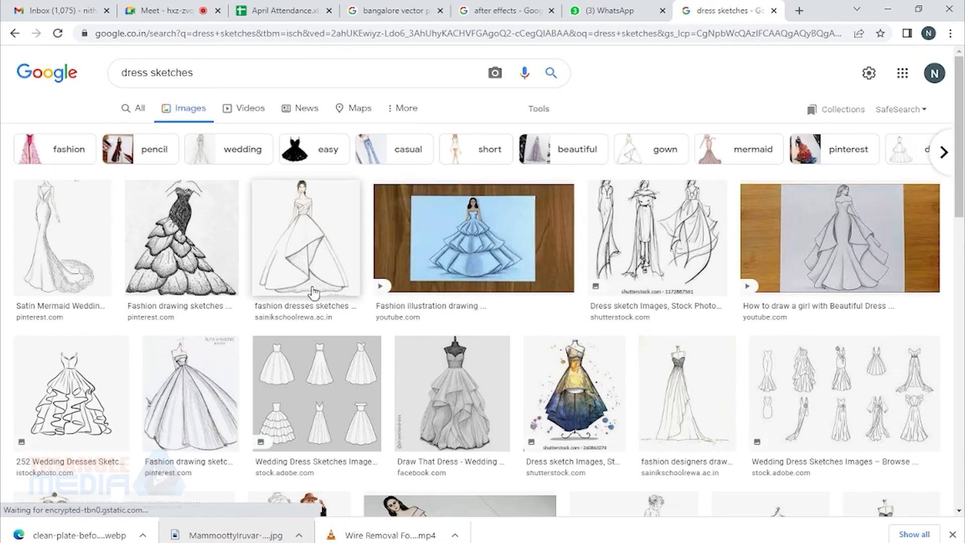
Browse the dress sketches and open the preview of "How to draw a girl with Beautiful Dress"
{"action": "scroll", "coordinate": [489, 328], "scroll_direction": "down", "scroll_amount": 8}
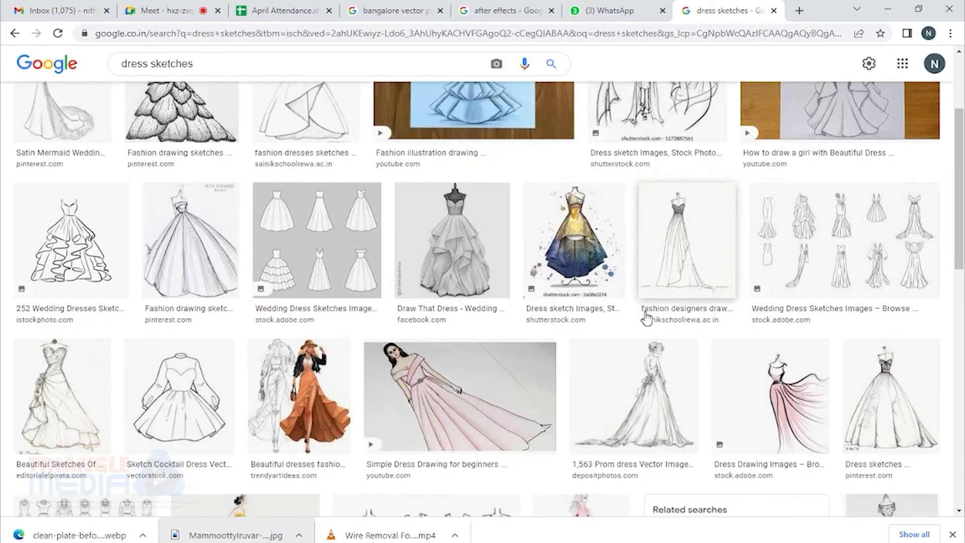
{"action": "scroll", "coordinate": [707, 329], "scroll_direction": "up", "scroll_amount": 6}
{"action": "scroll", "coordinate": [707, 329], "scroll_direction": "up", "scroll_amount": 2}
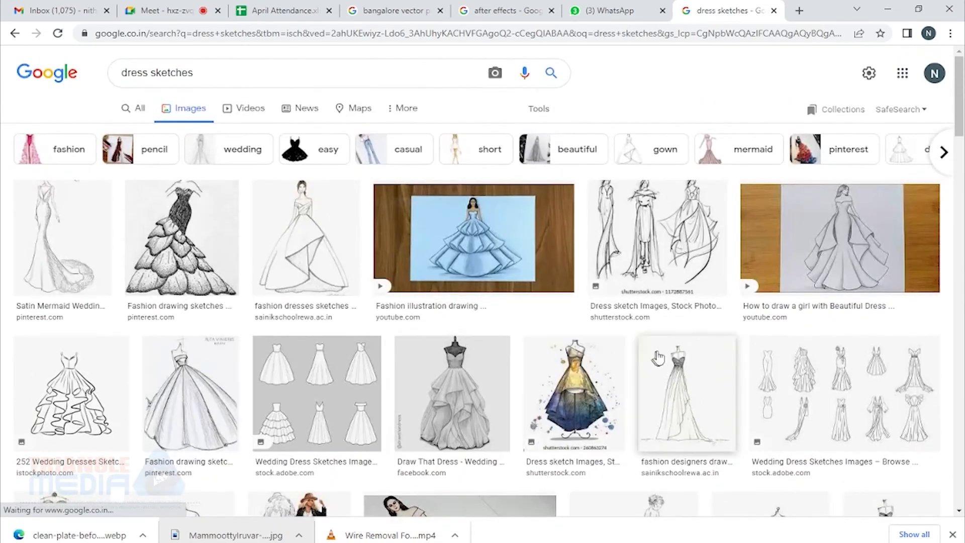
{"action": "left_click", "coordinate": [800, 238]}
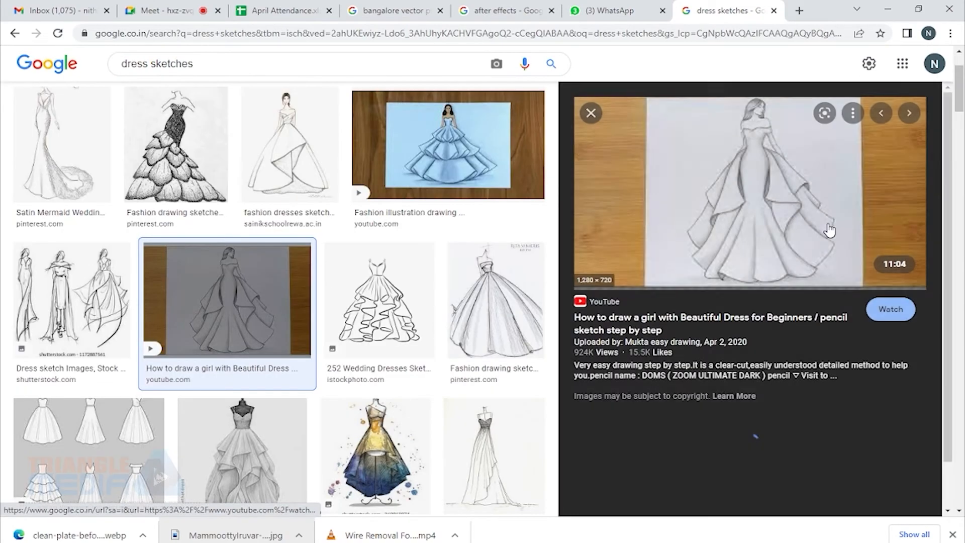
Save the previewed dress sketch to the Desktop as JPEG "maxresdefault" and open it in Photoshop as a separate document
{"action": "right_click", "coordinate": [758, 176]}
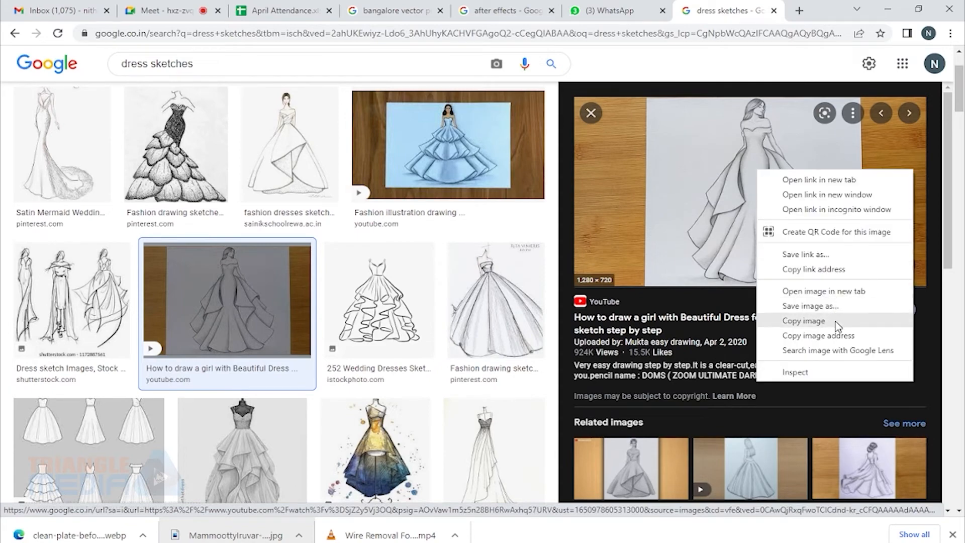
{"action": "left_click", "coordinate": [837, 322]}
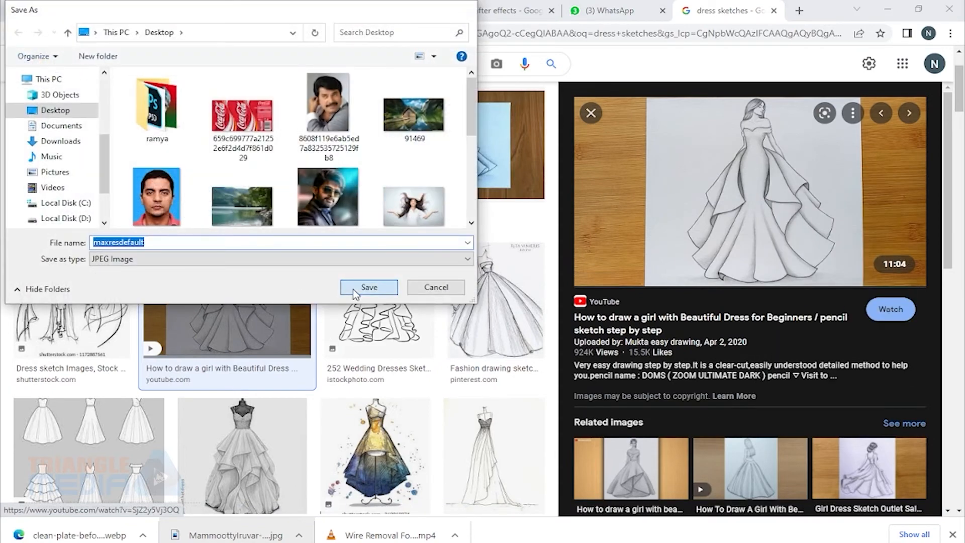
{"action": "left_click", "coordinate": [361, 287]}
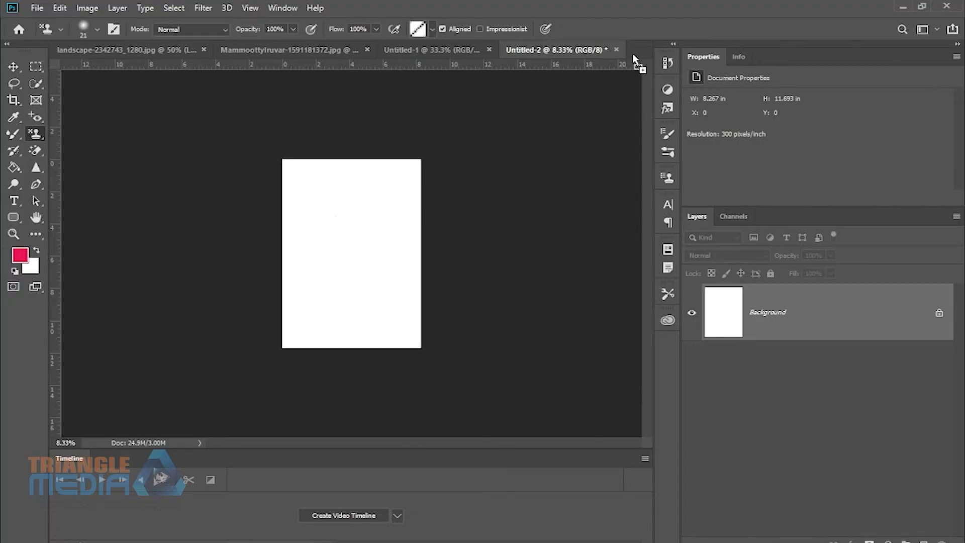
{"action": "left_click_drag", "start_coordinate": [633, 57], "coordinate": [634, 48]}
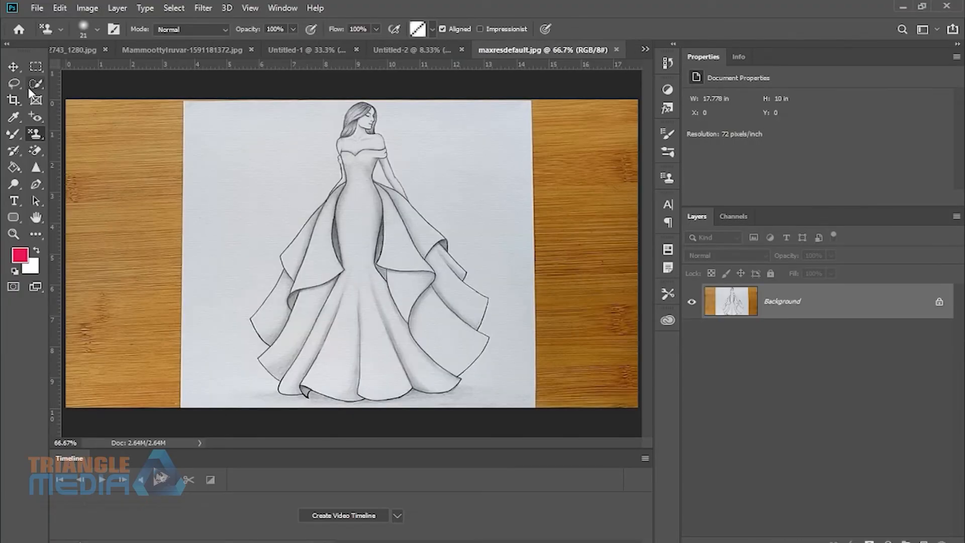
Crop the wooden background off both sides of the dress sketch, leaving an area about 8.7 in wide and 10 in high
{"action": "left_click", "coordinate": [14, 100]}
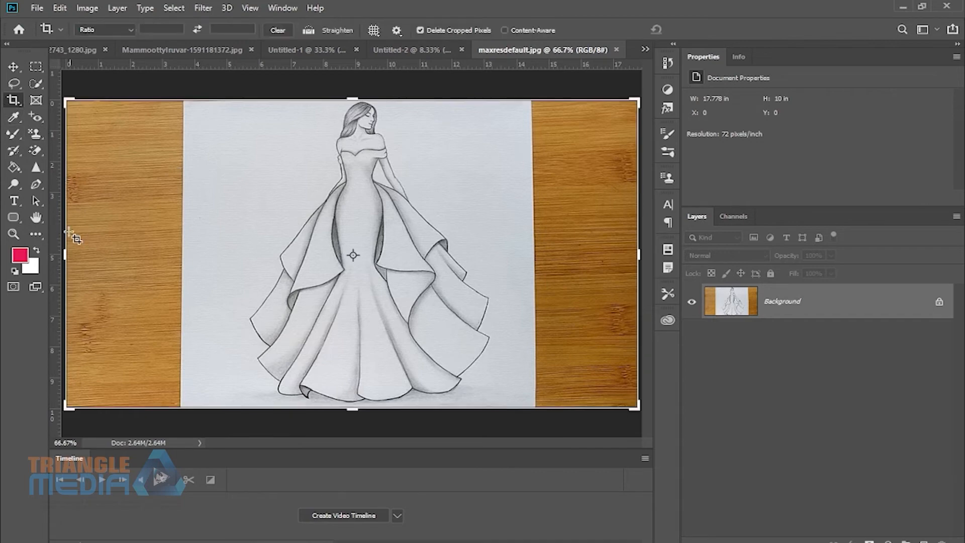
{"action": "left_click_drag", "start_coordinate": [67, 255], "coordinate": [147, 255]}
{"action": "left_click_drag", "start_coordinate": [565, 256], "coordinate": [491, 254]}
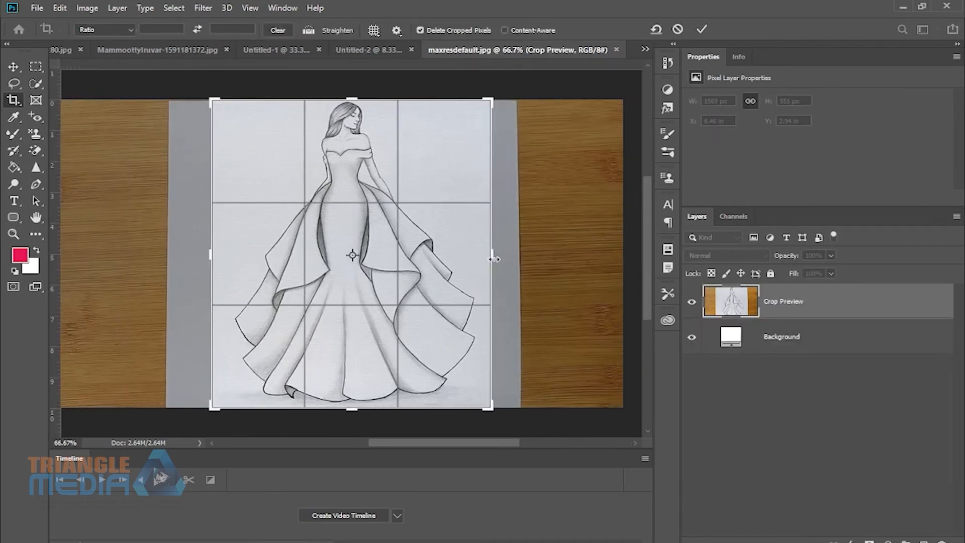
{"action": "key", "text": "Return"}
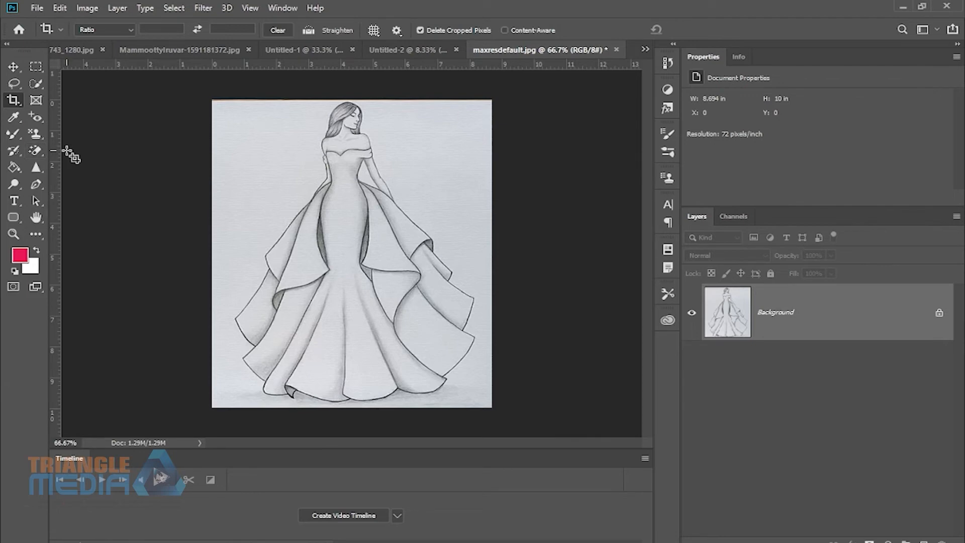
Try painting the concentric-squares pattern onto the dress's body with the Pattern Stamp Tool and undo the stroke
{"action": "left_click", "coordinate": [35, 136]}
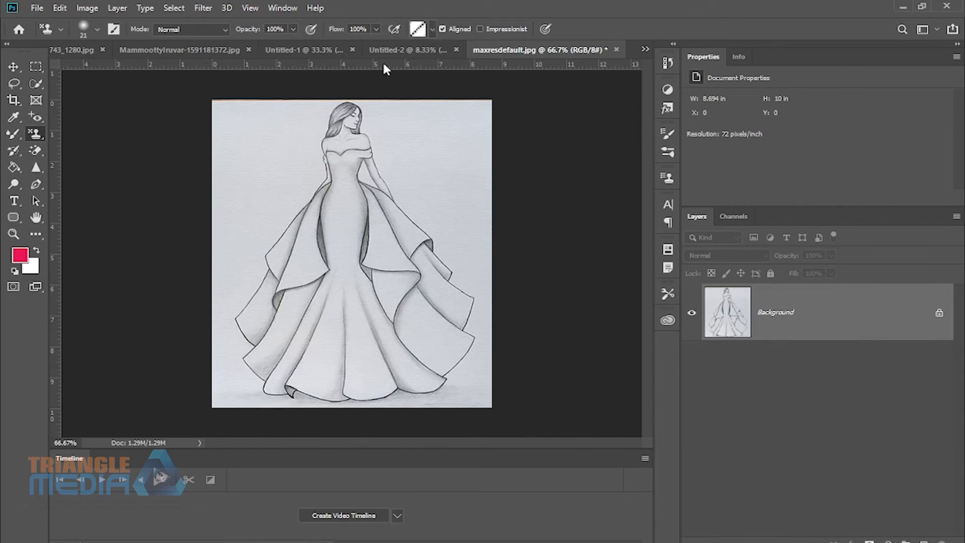
{"action": "left_click", "coordinate": [430, 31]}
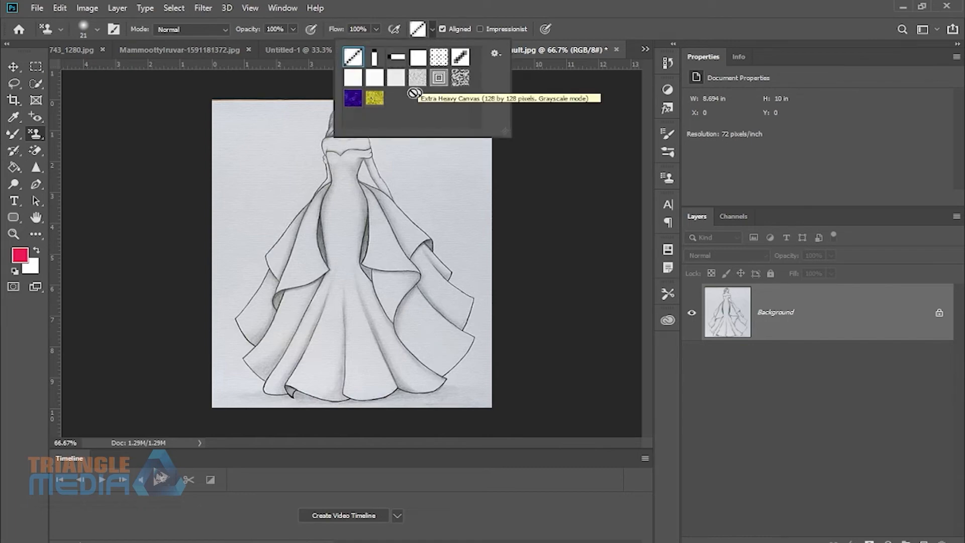
{"action": "double_click", "coordinate": [440, 82]}
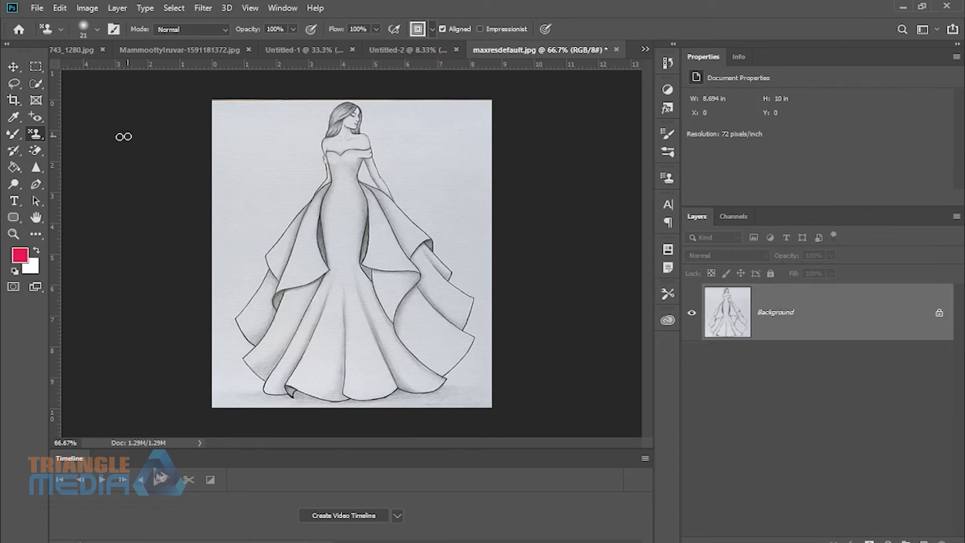
{"action": "left_click_drag", "start_coordinate": [349, 206], "coordinate": [334, 206]}
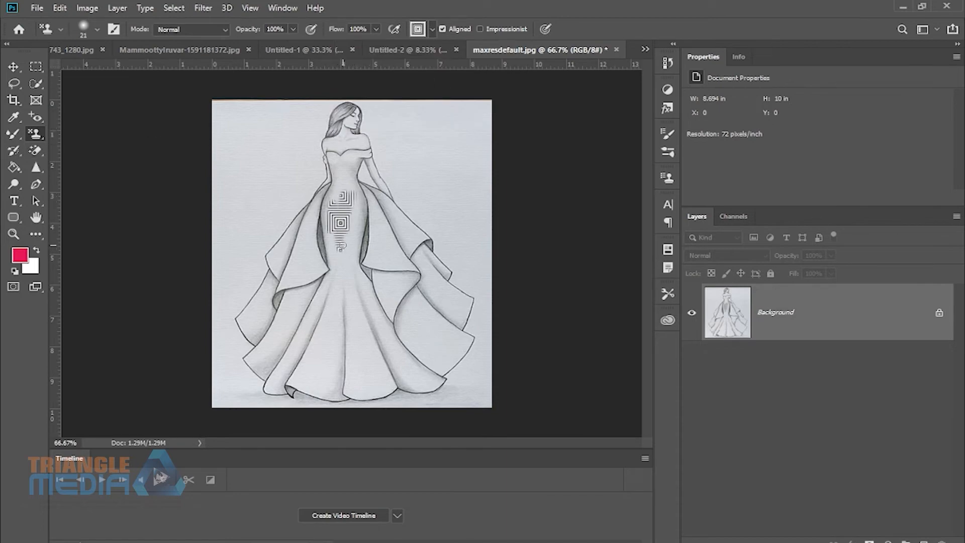
{"action": "key", "text": "ctrl+z"}
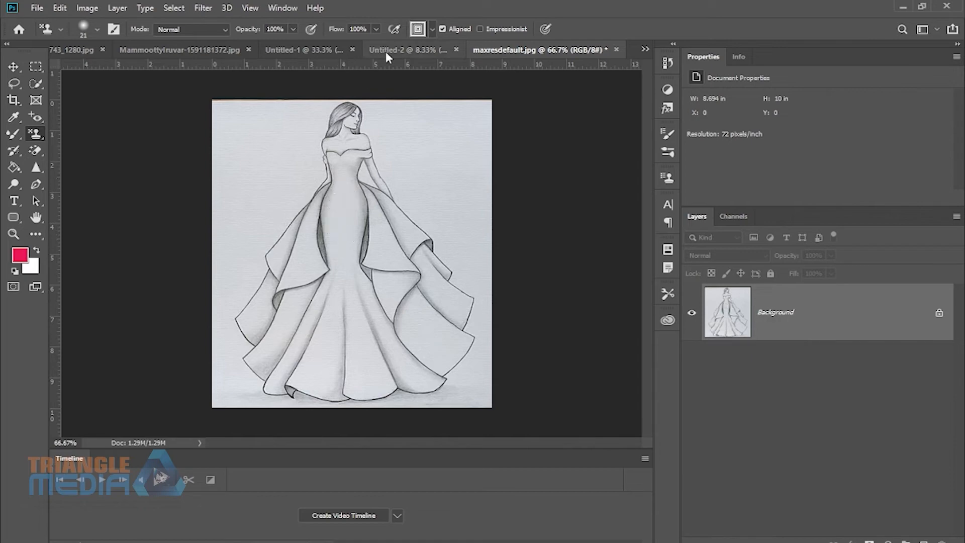
{"action": "left_click", "coordinate": [432, 28]}
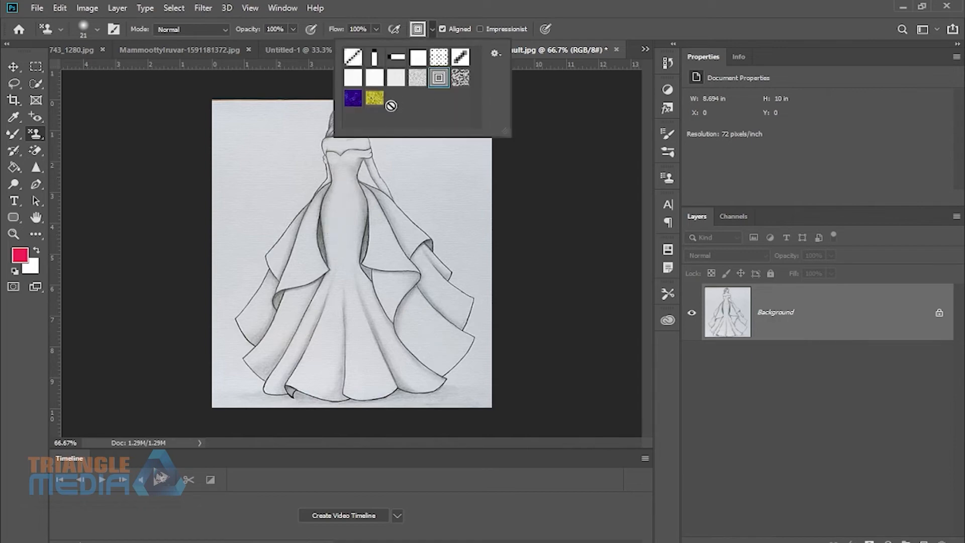
{"action": "left_click", "coordinate": [393, 163]}
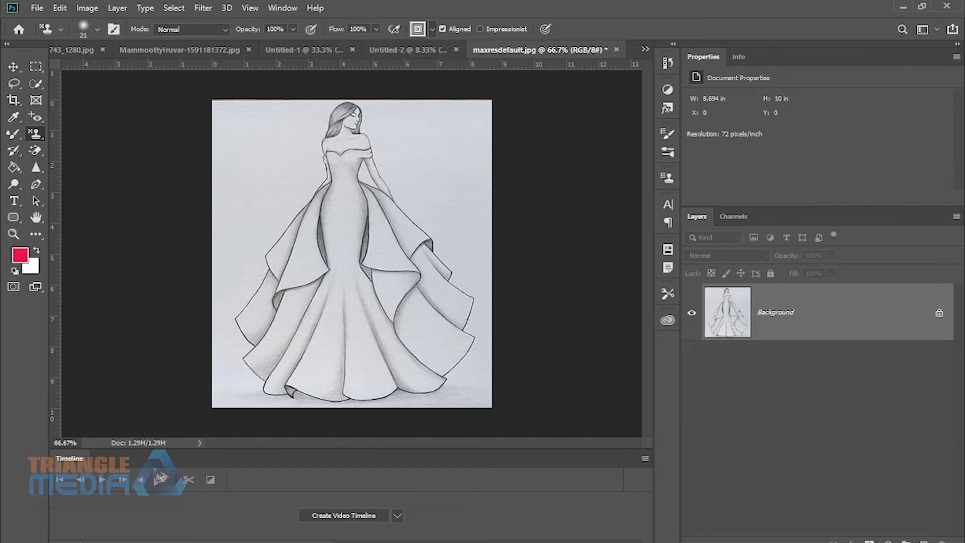
Switch to Chrome and search Google Images for "floral png" in a new tab
{"action": "left_click", "coordinate": [482, 498]}
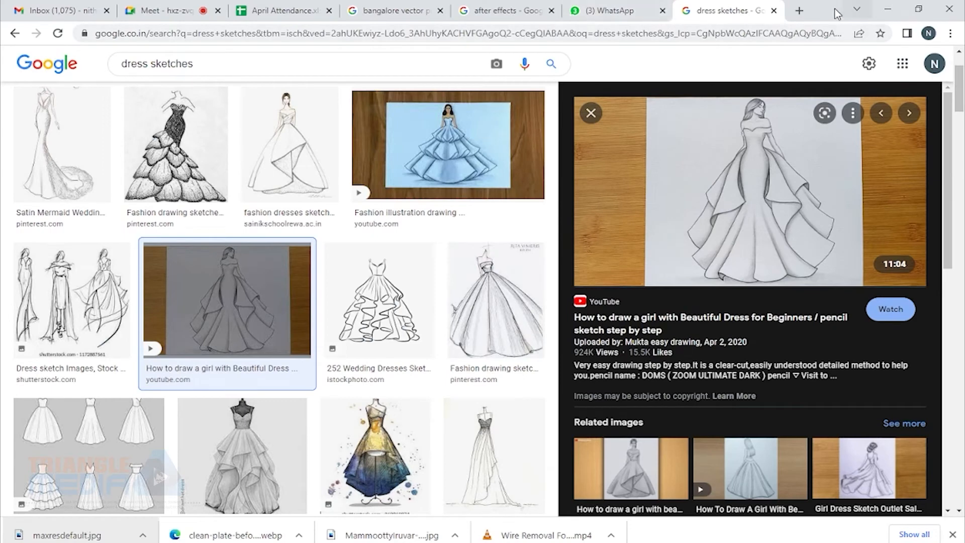
{"action": "left_click", "coordinate": [799, 11]}
{"action": "type", "text": "f"}
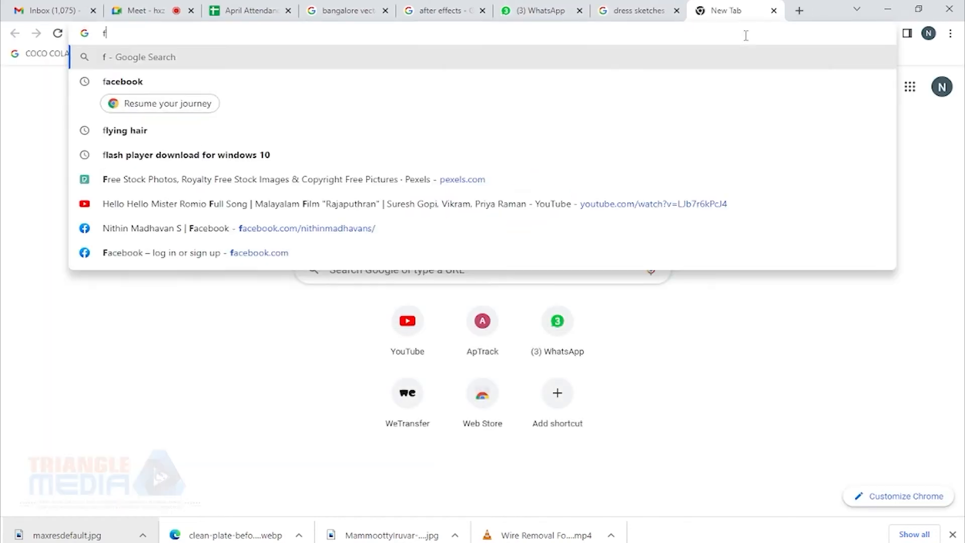
{"action": "type", "text": "loral"}
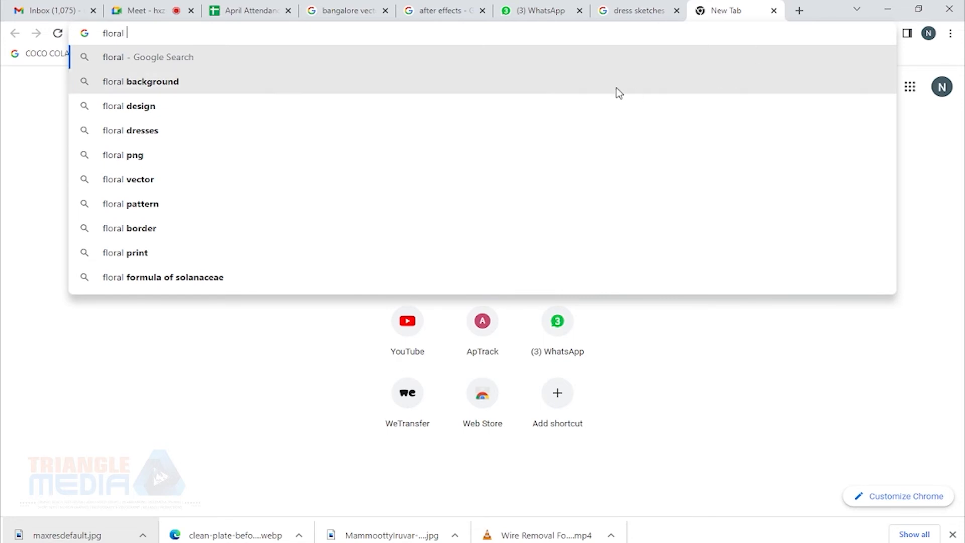
{"action": "left_click", "coordinate": [254, 160]}
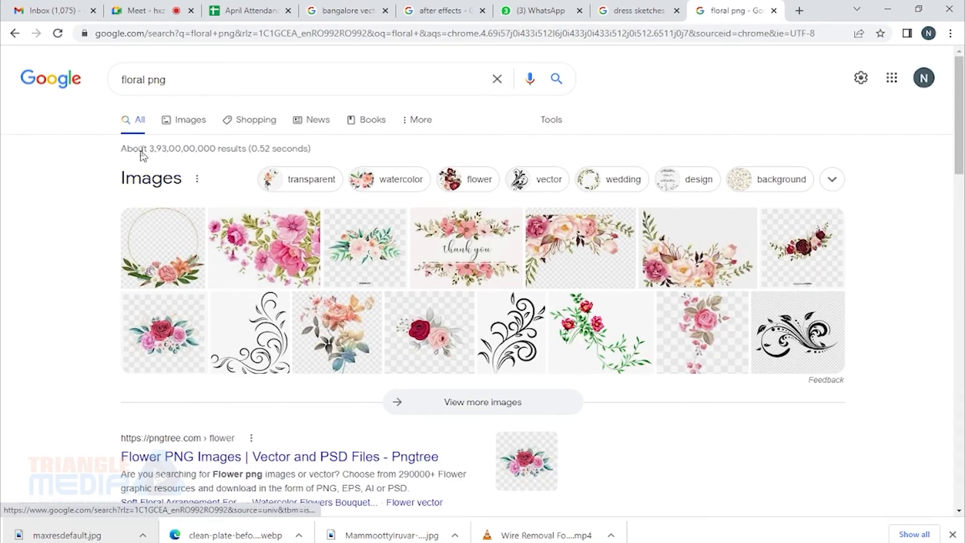
{"action": "left_click", "coordinate": [188, 121]}
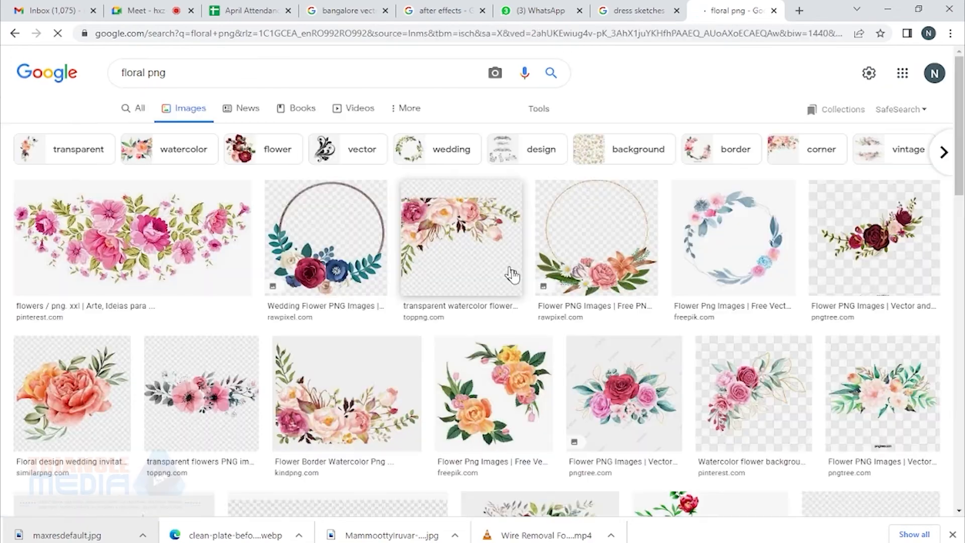
Browse the floral images, preview the red-flower "Flower Clip art - Floral PNG Image" and open its Clipart Library page
{"action": "scroll", "coordinate": [703, 296], "scroll_direction": "down", "scroll_amount": 5}
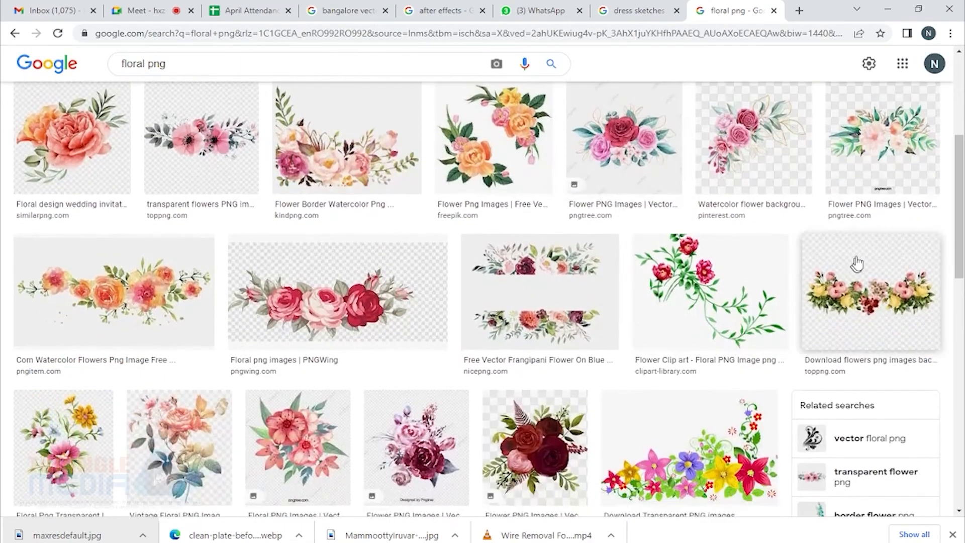
{"action": "scroll", "coordinate": [818, 233], "scroll_direction": "down", "scroll_amount": 1}
{"action": "left_click", "coordinate": [694, 217]}
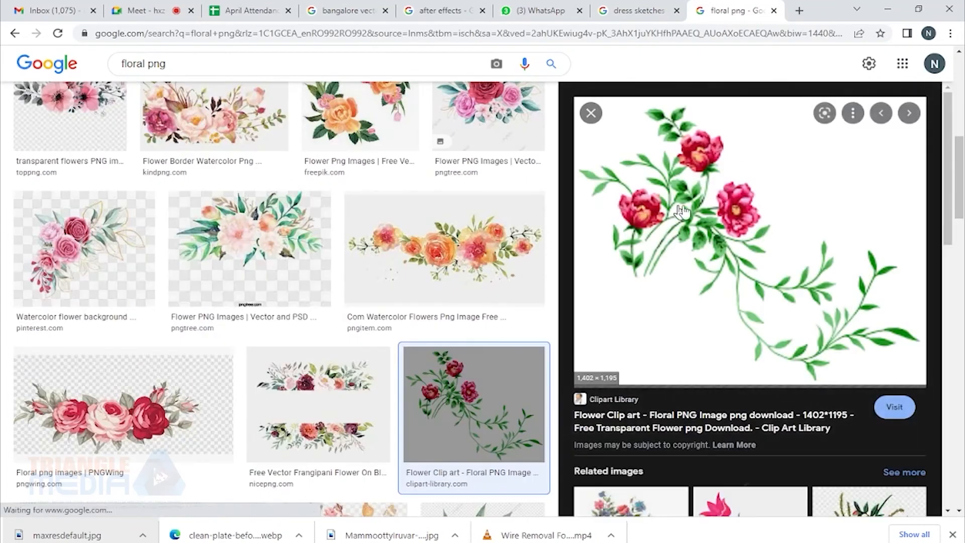
{"action": "scroll", "coordinate": [699, 256], "scroll_direction": "down", "scroll_amount": 3}
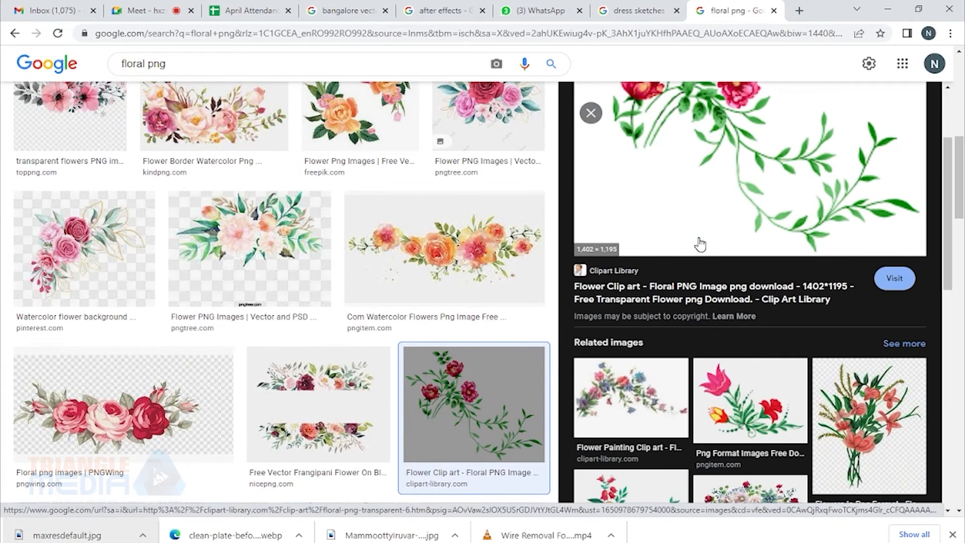
{"action": "scroll", "coordinate": [699, 244], "scroll_direction": "up", "scroll_amount": 3}
{"action": "right_click", "coordinate": [682, 207]}
{"action": "left_click", "coordinate": [664, 199]}
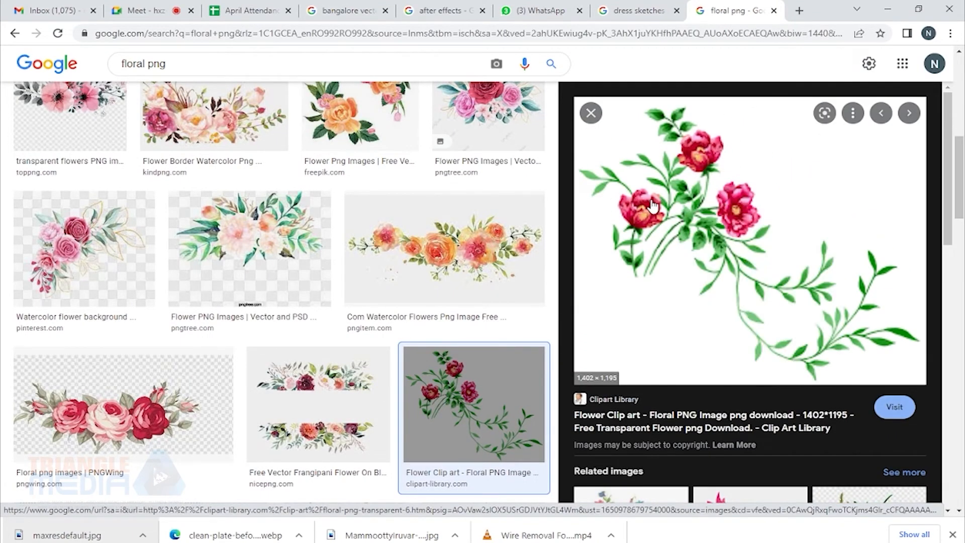
{"action": "left_click", "coordinate": [683, 195]}
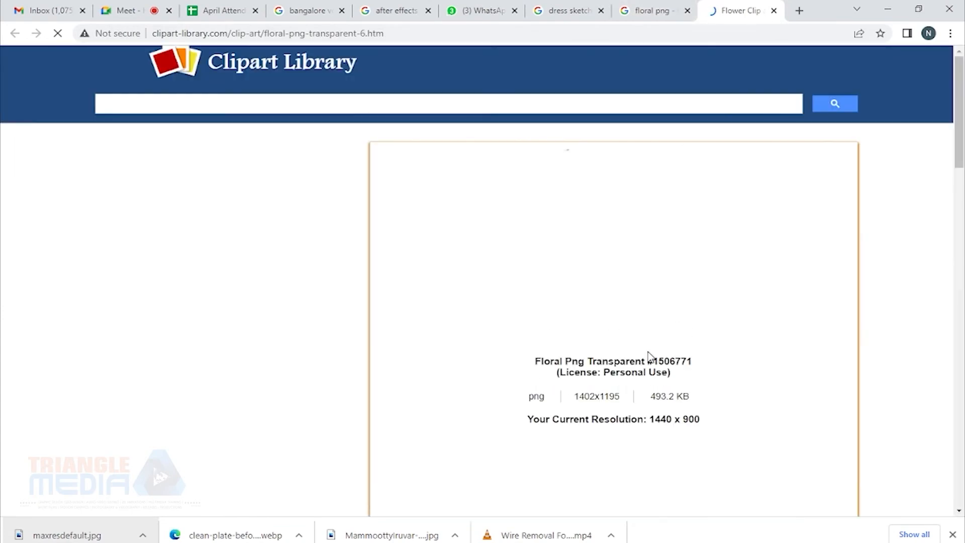
Open the full-size flower image, dismissing the ad, and save it to the Desktop as PNG "floral-png-transparent-6"
{"action": "scroll", "coordinate": [653, 354], "scroll_direction": "down", "scroll_amount": 4}
{"action": "left_click", "coordinate": [699, 350]}
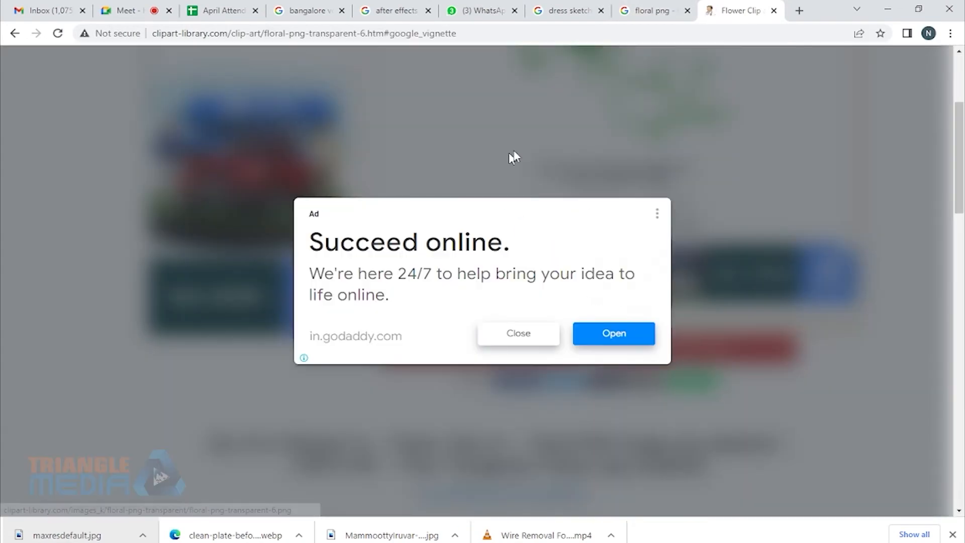
{"action": "left_click", "coordinate": [528, 334]}
{"action": "right_click", "coordinate": [431, 216]}
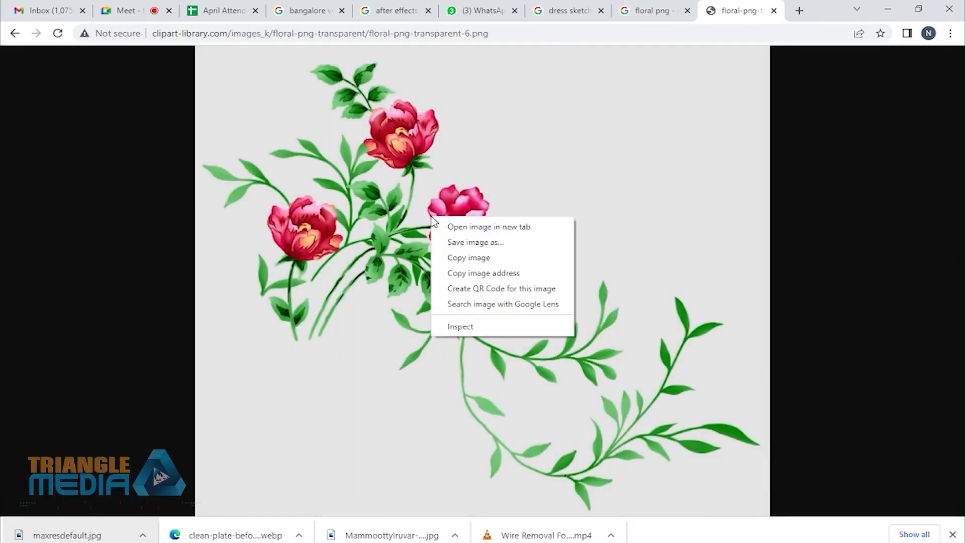
{"action": "left_click", "coordinate": [484, 242]}
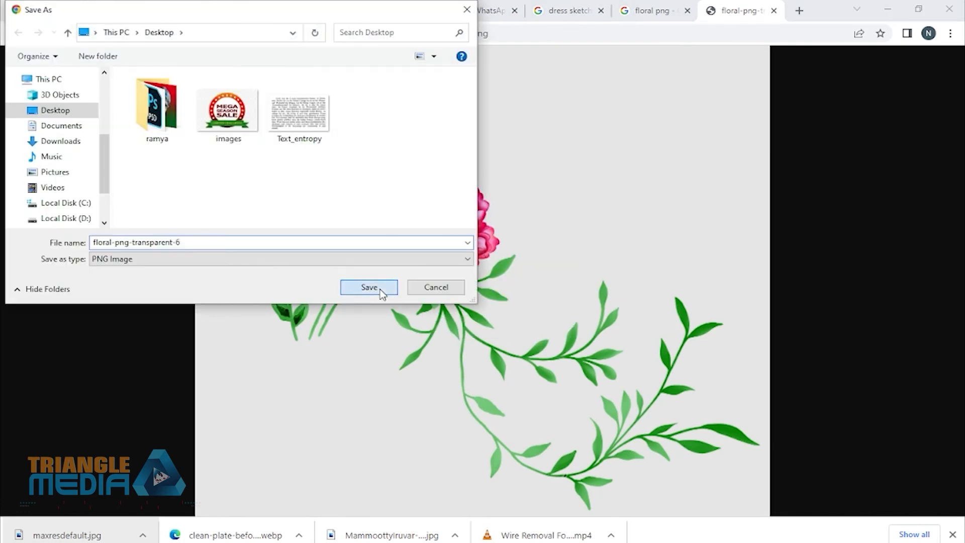
{"action": "left_click", "coordinate": [383, 290]}
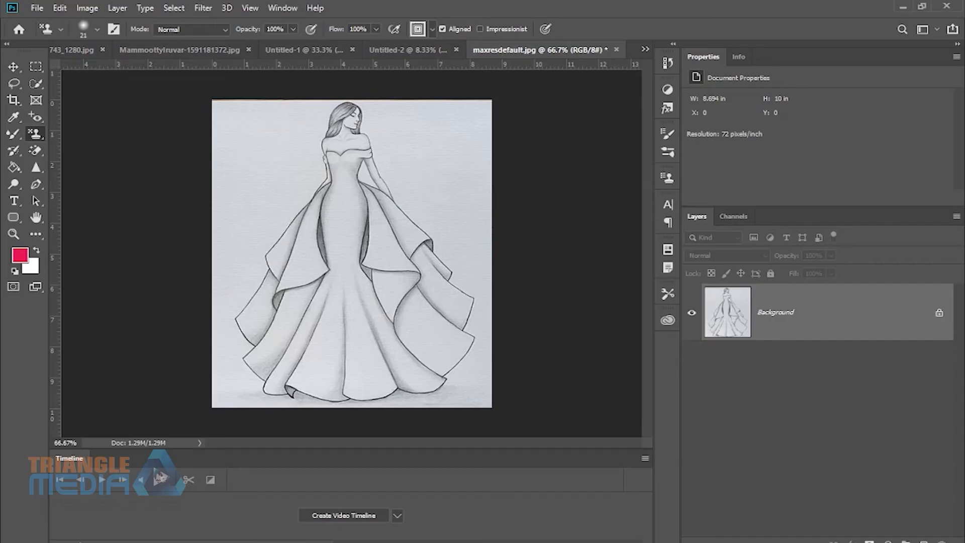
Place floral-png-transparent-6 into the Photoshop dress document and scale it down over the skirt to about 1.7 by 1.4 in
{"action": "left_click_drag", "start_coordinate": [410, 458], "coordinate": [355, 311]}
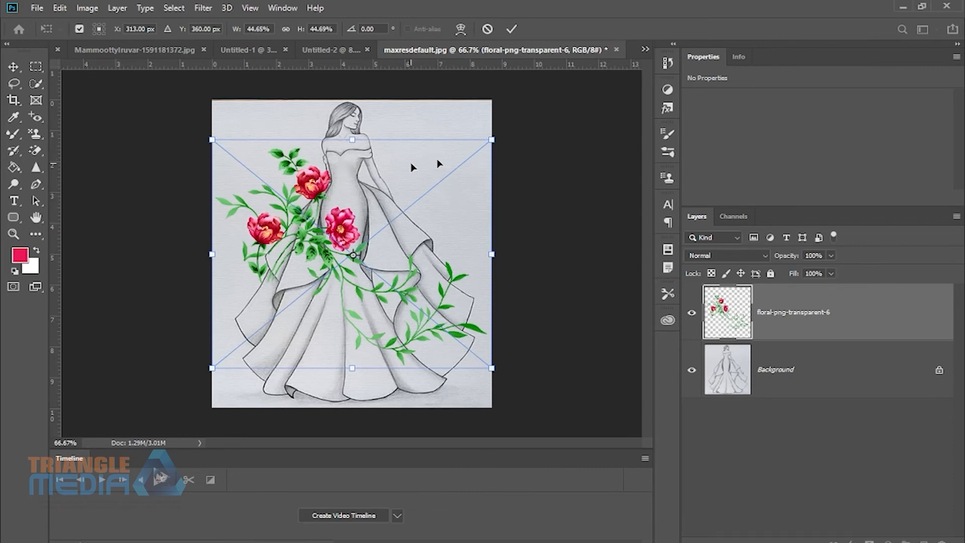
{"action": "left_click_drag", "start_coordinate": [491, 140], "coordinate": [338, 317]}
{"action": "key", "text": "Return"}
{"action": "key", "text": "s"}
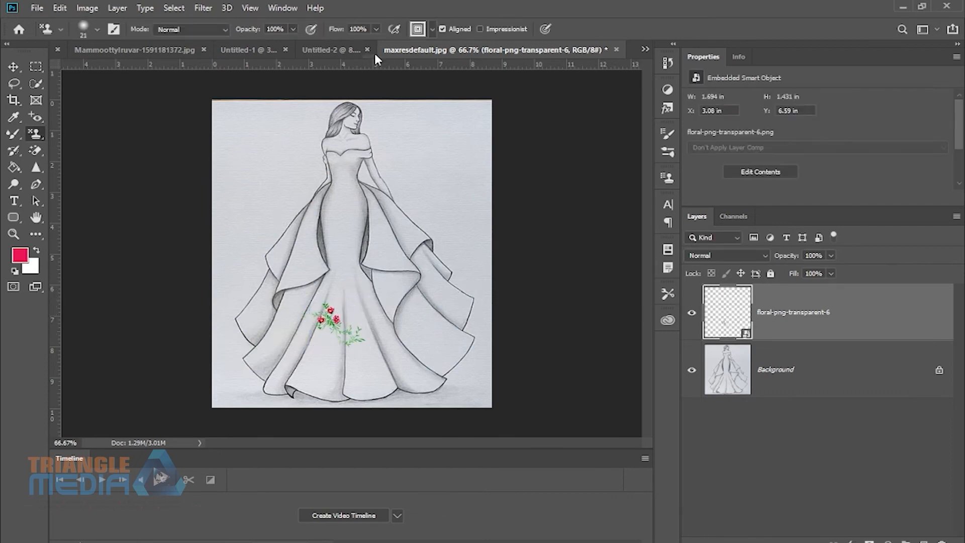
Shrink the placed flower layer further with the transform controls to about 1.2 by 1.0 in
{"action": "left_click", "coordinate": [13, 66]}
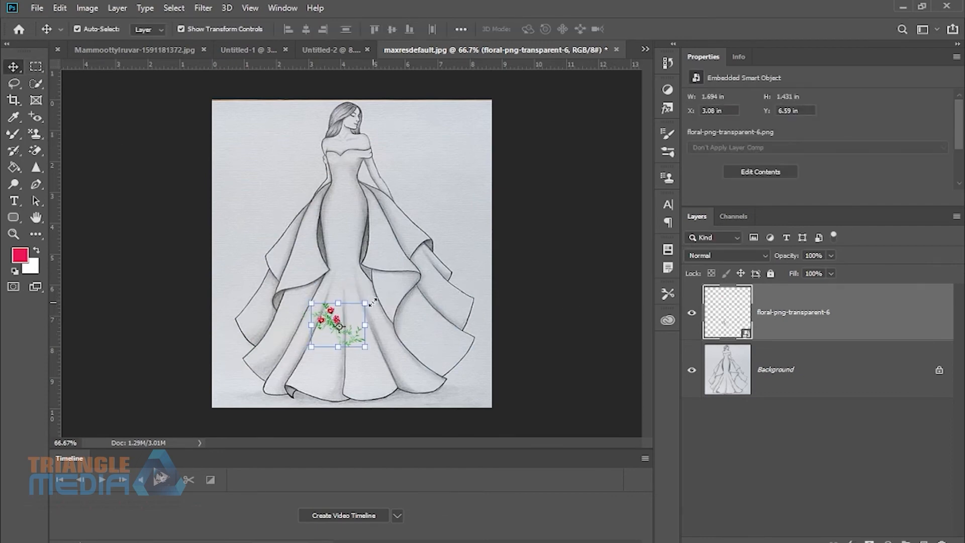
{"action": "left_click_drag", "start_coordinate": [372, 305], "coordinate": [355, 316]}
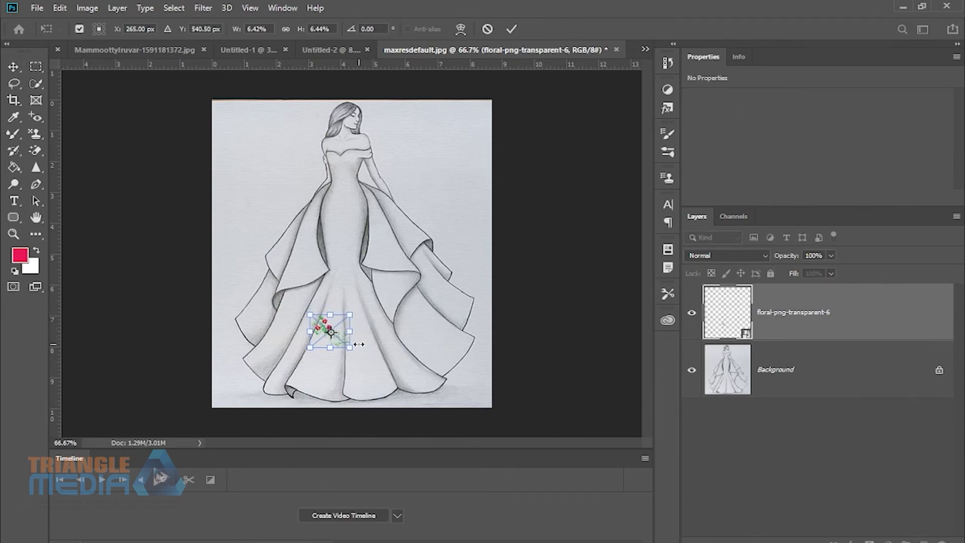
{"action": "key", "text": "Return"}
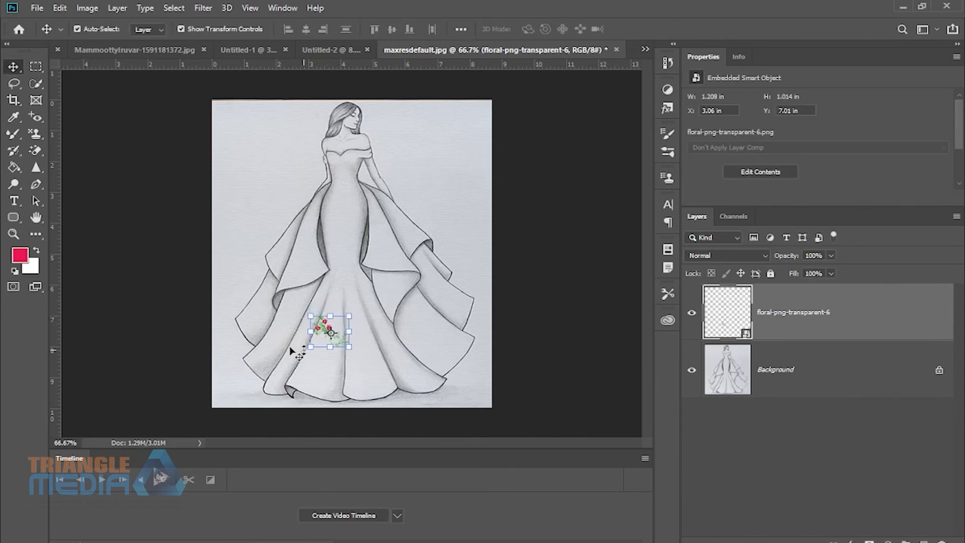
Hide the Background layer with the dress sketch and deselect the floral-png-transparent-6 layer
{"action": "key", "text": "ctrl+plus"}
{"action": "left_click_drag", "start_coordinate": [396, 350], "coordinate": [421, 266]}
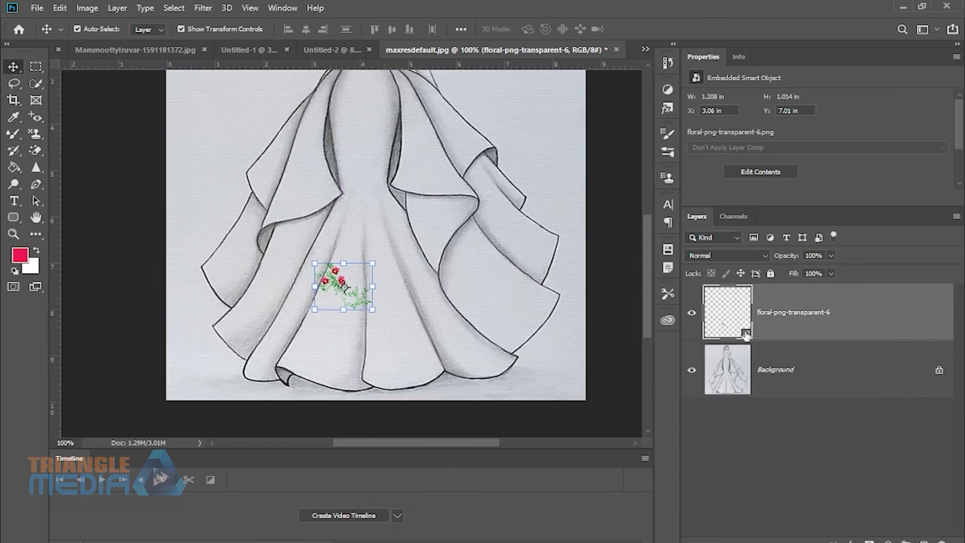
{"action": "left_click", "coordinate": [692, 372]}
{"action": "left_click", "coordinate": [401, 286]}
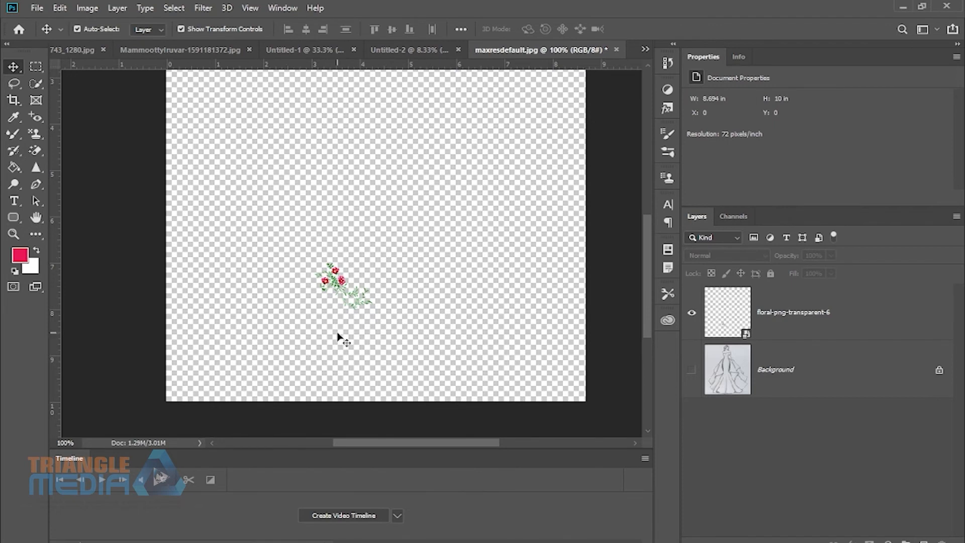
Draw a rectangular marquee closely around the small flower image and select the floral-png-transparent-6 layer
{"action": "left_click", "coordinate": [39, 65]}
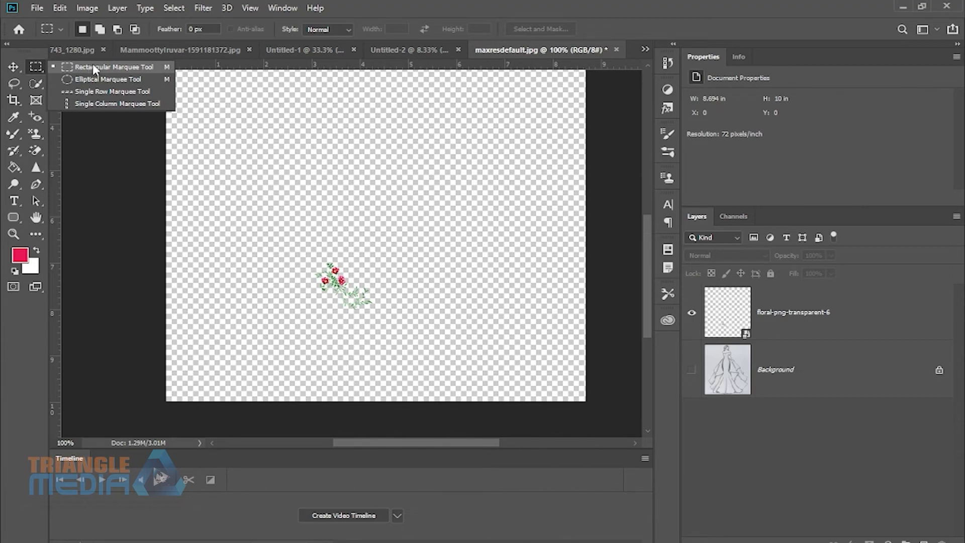
{"action": "left_click", "coordinate": [93, 66]}
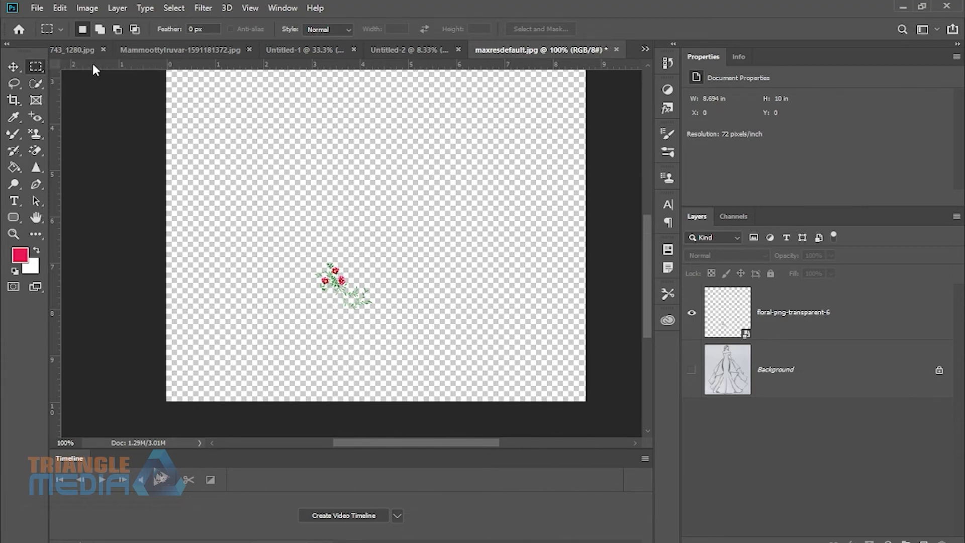
{"action": "left_click_drag", "start_coordinate": [307, 259], "coordinate": [377, 313]}
{"action": "left_click", "coordinate": [776, 327]}
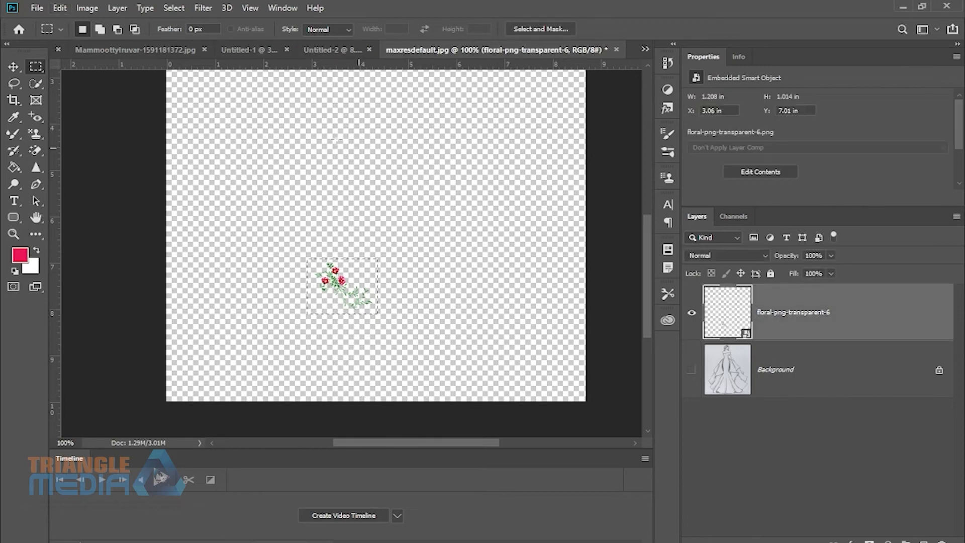
Define the marqueed flower as a custom pattern named "chetu"
{"action": "left_click", "coordinate": [60, 8]}
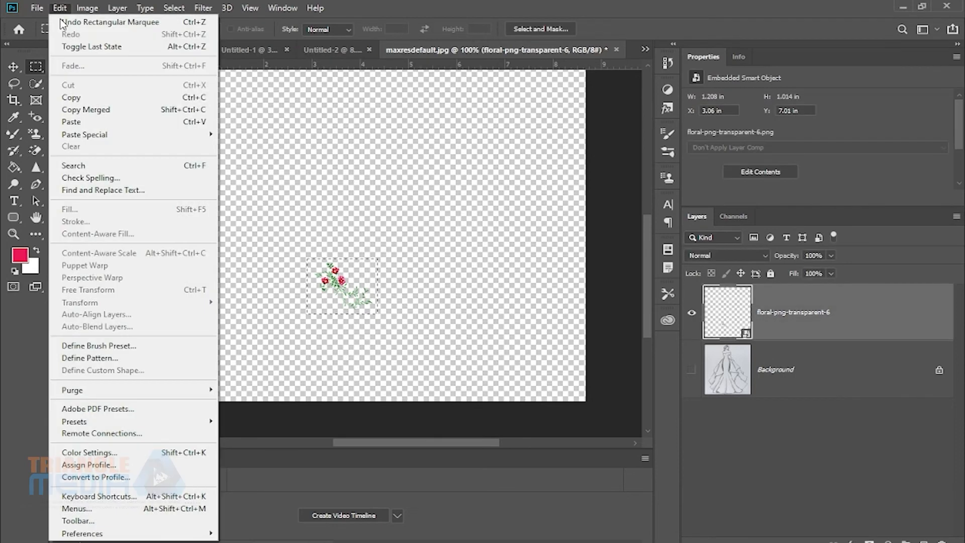
{"action": "left_click", "coordinate": [113, 360]}
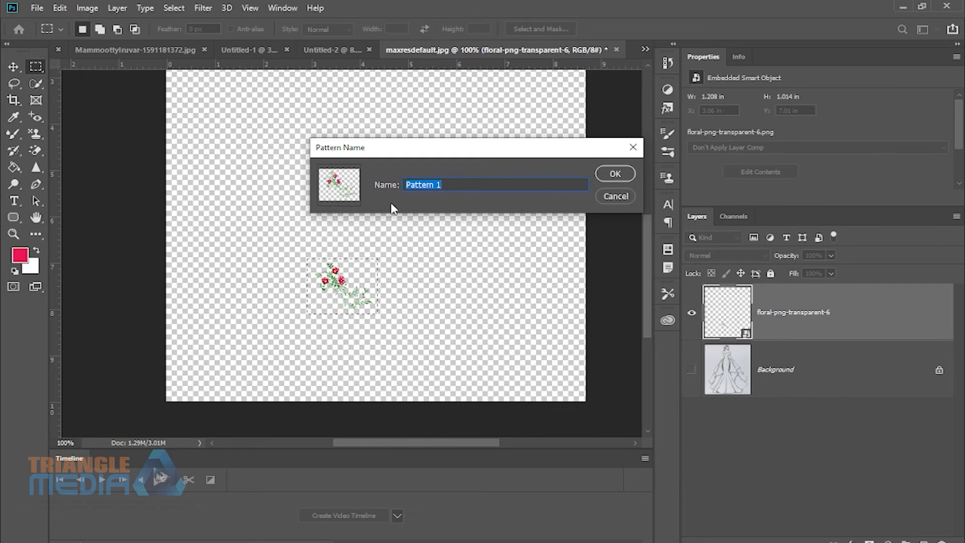
{"action": "type", "text": "chetu"}
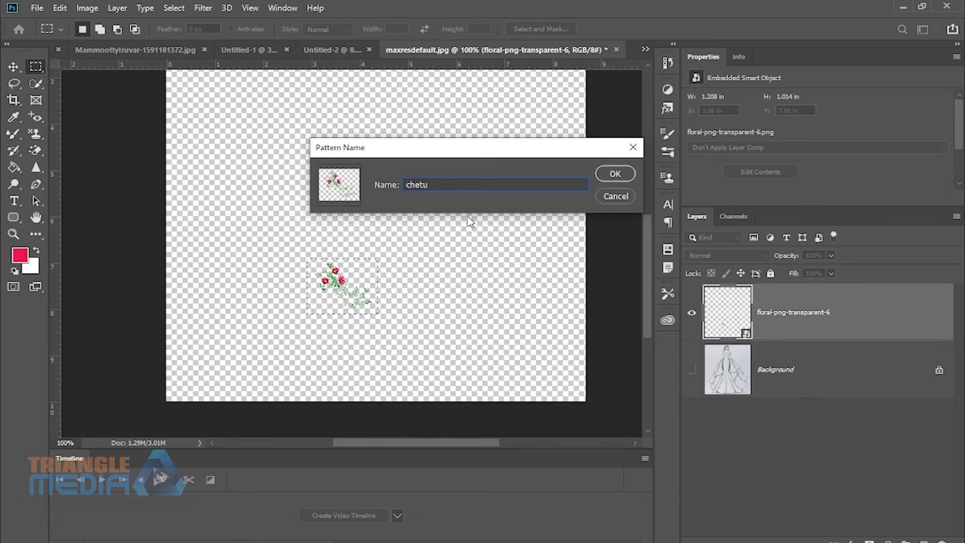
{"action": "left_click", "coordinate": [632, 174]}
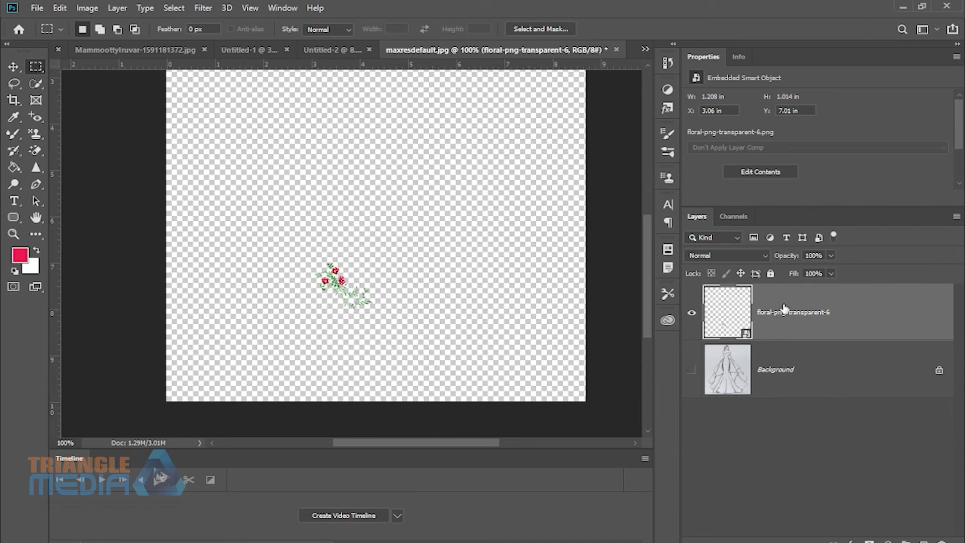
Show the Background dress sketch again and remove the floral-png-transparent-6 layer
{"action": "left_click", "coordinate": [691, 312]}
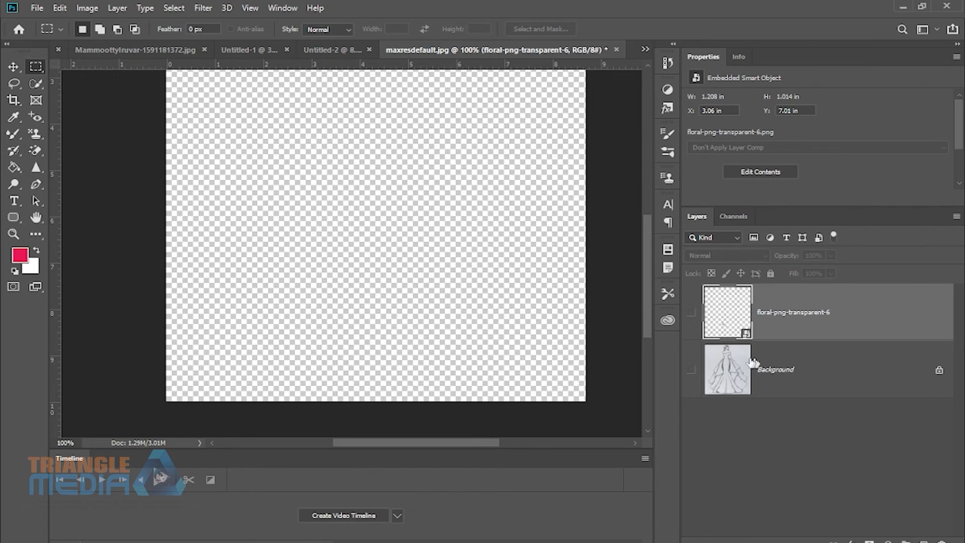
{"action": "left_click", "coordinate": [691, 369]}
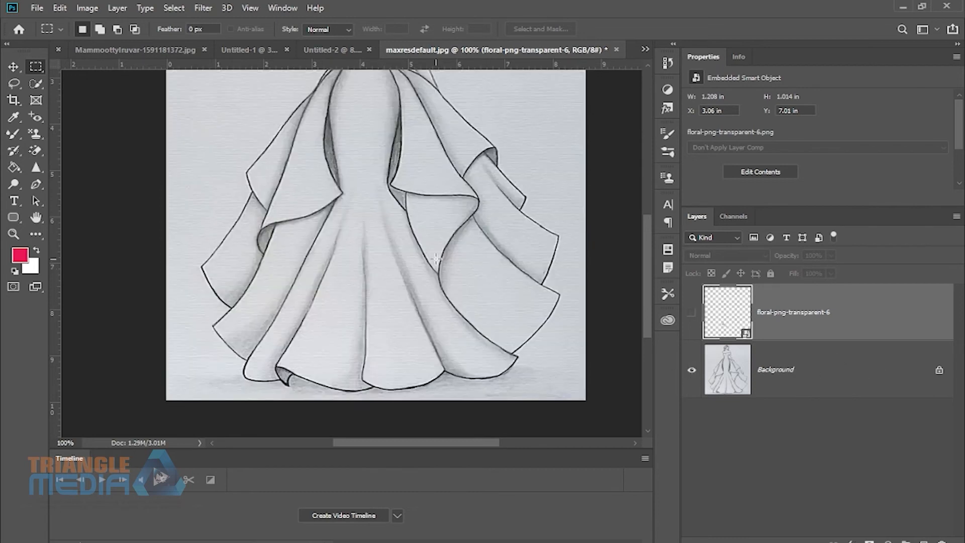
{"action": "scroll", "coordinate": [291, 184], "scroll_direction": "up", "scroll_amount": 3}
{"action": "scroll", "coordinate": [290, 184], "scroll_direction": "up", "scroll_amount": 2}
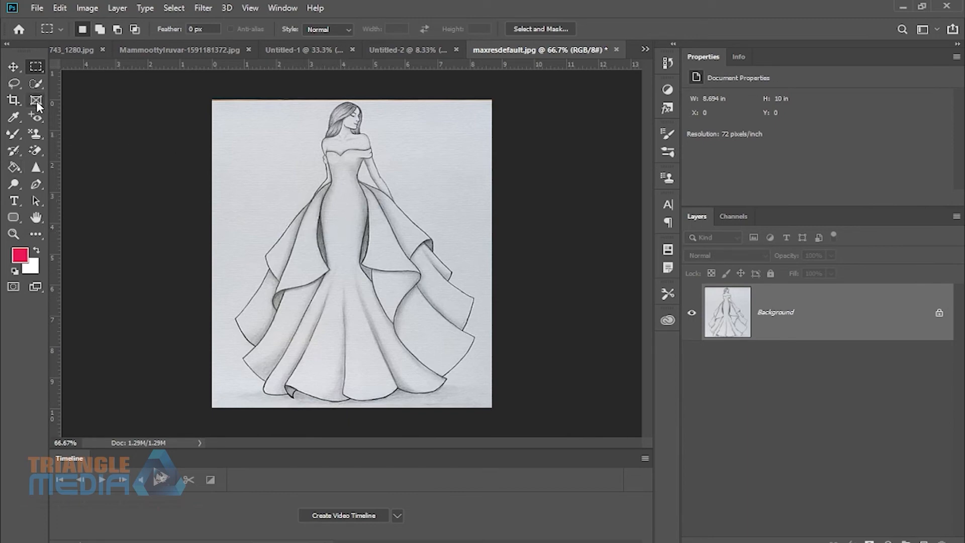
Select the gown's central body from neckline to hem with the Quick Selection tool at brush size 15
{"action": "left_click", "coordinate": [16, 85]}
{"action": "left_click", "coordinate": [36, 84]}
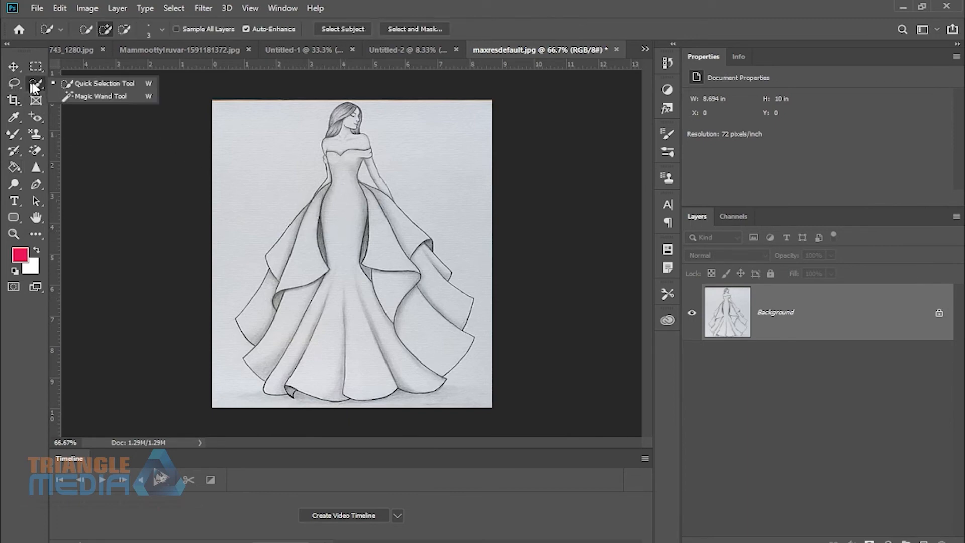
{"action": "left_click", "coordinate": [106, 84]}
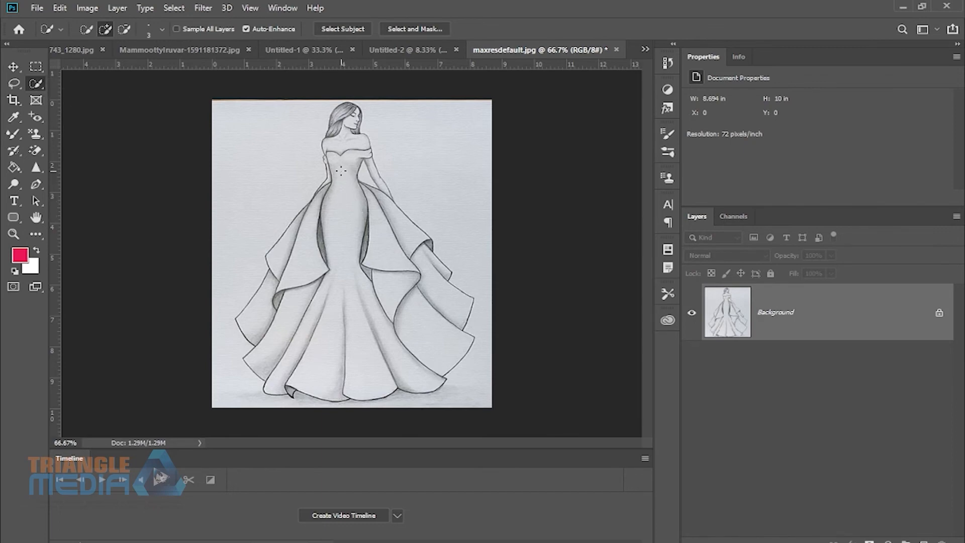
{"action": "key", "text": "bracketright"}
{"action": "key", "text": "bracketright"}
{"action": "key", "text": "bracketright"}
{"action": "key", "text": "bracketright"}
{"action": "key", "text": "bracketright"}
{"action": "key", "text": "bracketright"}
{"action": "left_click_drag", "start_coordinate": [346, 261], "coordinate": [342, 325]}
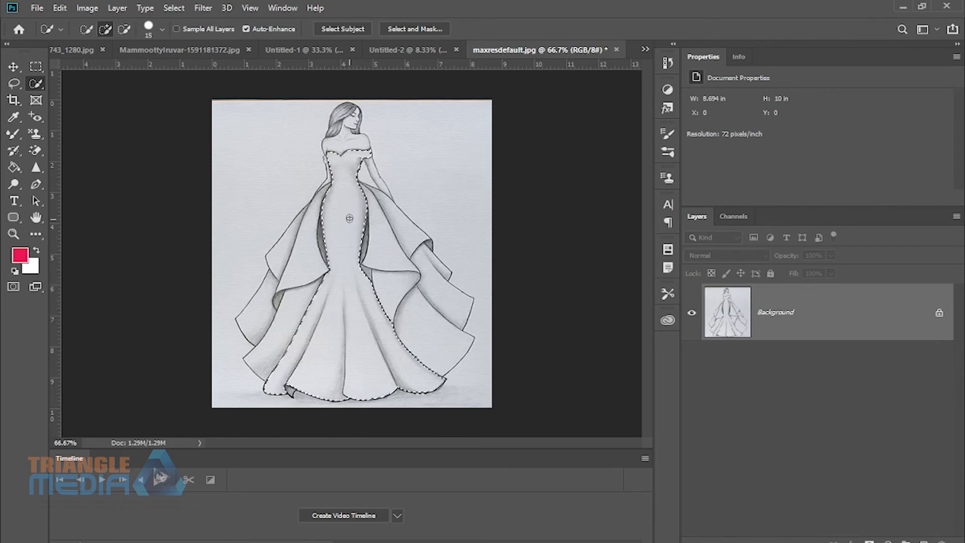
Add a new layer above the Background and set the Pattern Stamp tool to the custom red-flower pattern
{"action": "left_click", "coordinate": [923, 541]}
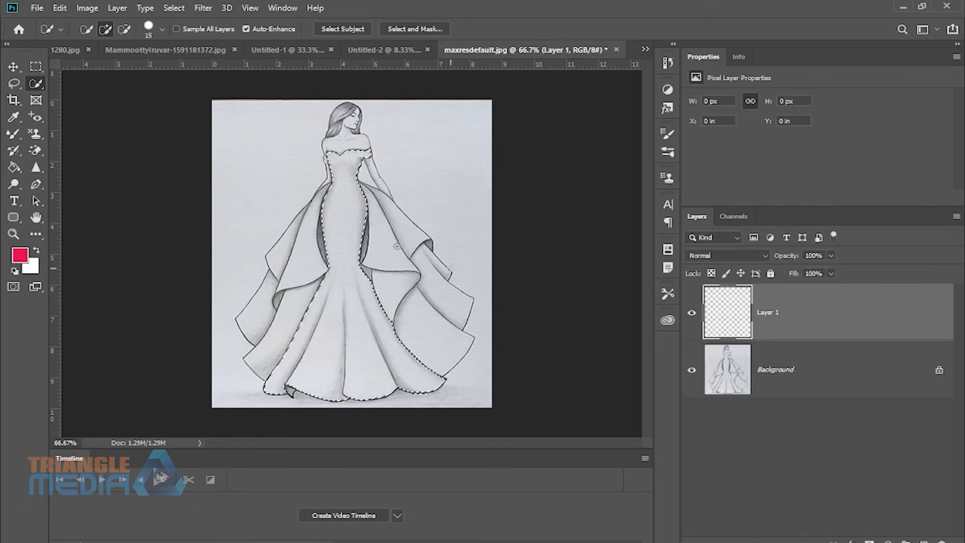
{"action": "left_click", "coordinate": [37, 134]}
{"action": "left_click", "coordinate": [41, 137]}
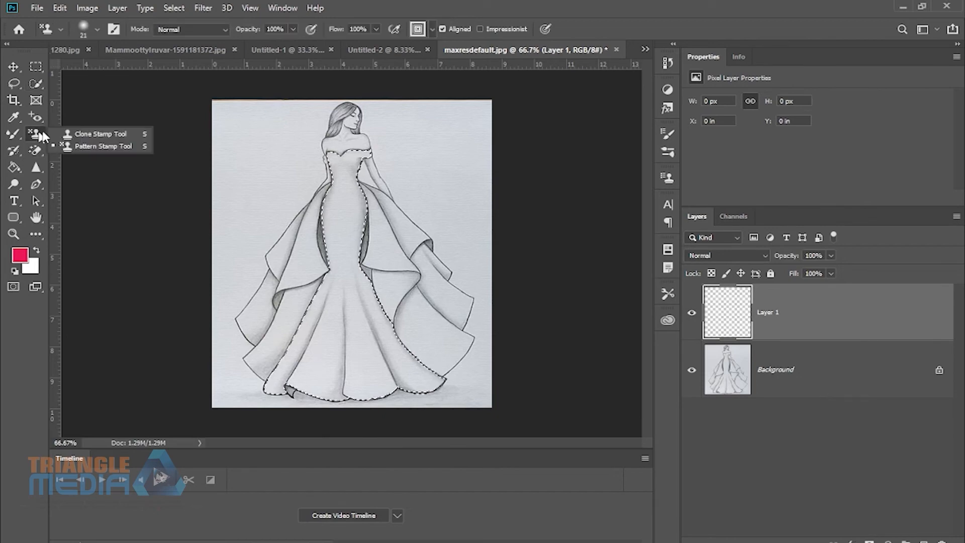
{"action": "left_click", "coordinate": [103, 146]}
{"action": "left_click", "coordinate": [432, 29]}
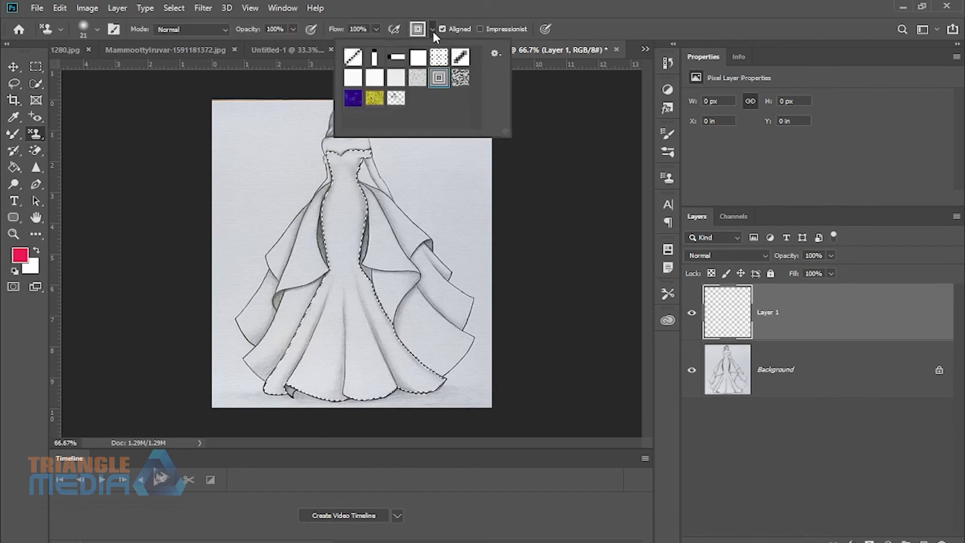
{"action": "left_click", "coordinate": [396, 99]}
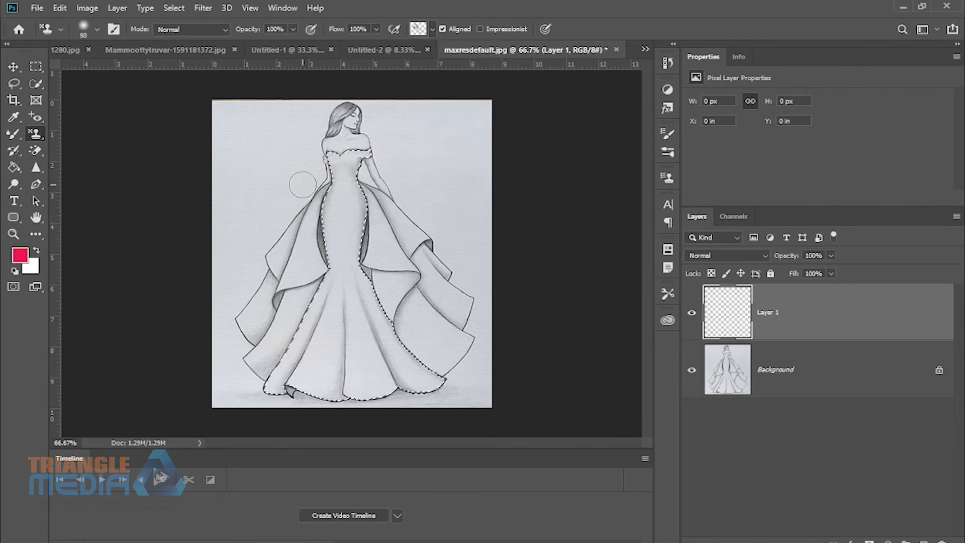
Stamp the flower pattern over the whole selected gown body with a 200 px brush and clear the selection
{"action": "key", "text": "bracketright"}
{"action": "key", "text": "bracketright"}
{"action": "key", "text": "bracketright"}
{"action": "key", "text": "bracketright"}
{"action": "key", "text": "bracketright"}
{"action": "key", "text": "bracketright"}
{"action": "mouse_move", "coordinate": [347, 155]}
{"action": "left_mouse_down"}
{"action": "mouse_move", "coordinate": [345, 319]}
{"action": "mouse_move", "coordinate": [408, 423]}
{"action": "mouse_move", "coordinate": [257, 361]}
{"action": "mouse_move", "coordinate": [240, 391]}
{"action": "left_mouse_up"}
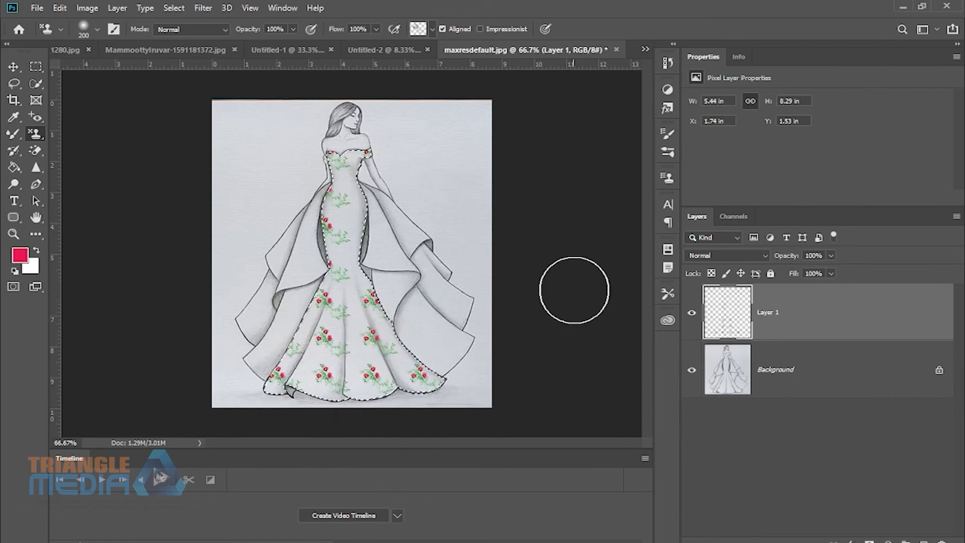
{"action": "key", "text": "ctrl+d"}
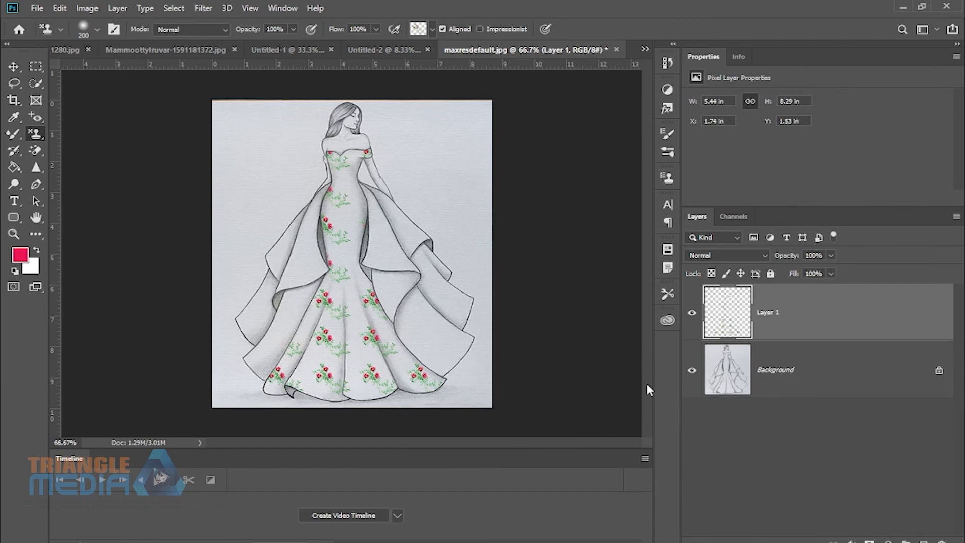
Quick-select the two inner overskirt panels on the Background layer and add a new layer above it
{"action": "left_click", "coordinate": [761, 386]}
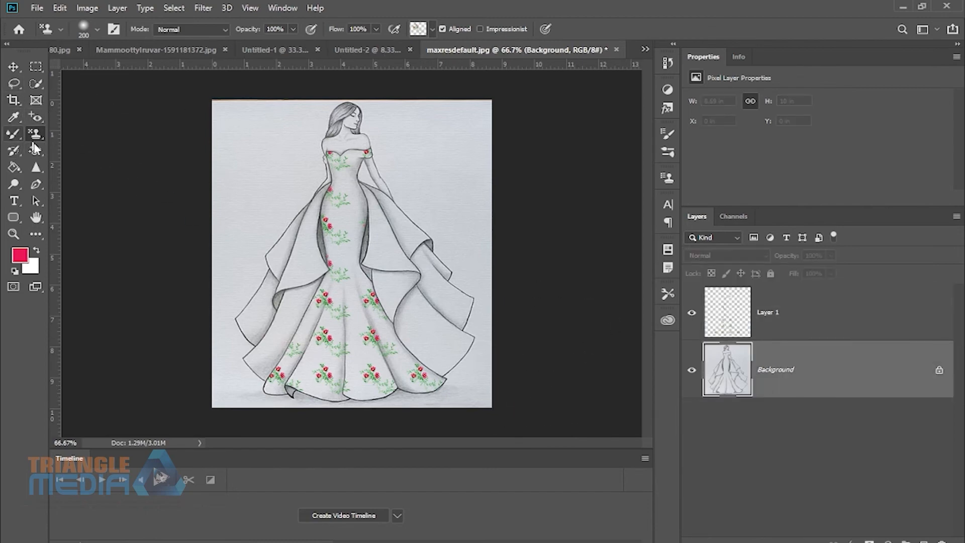
{"action": "left_click", "coordinate": [37, 85]}
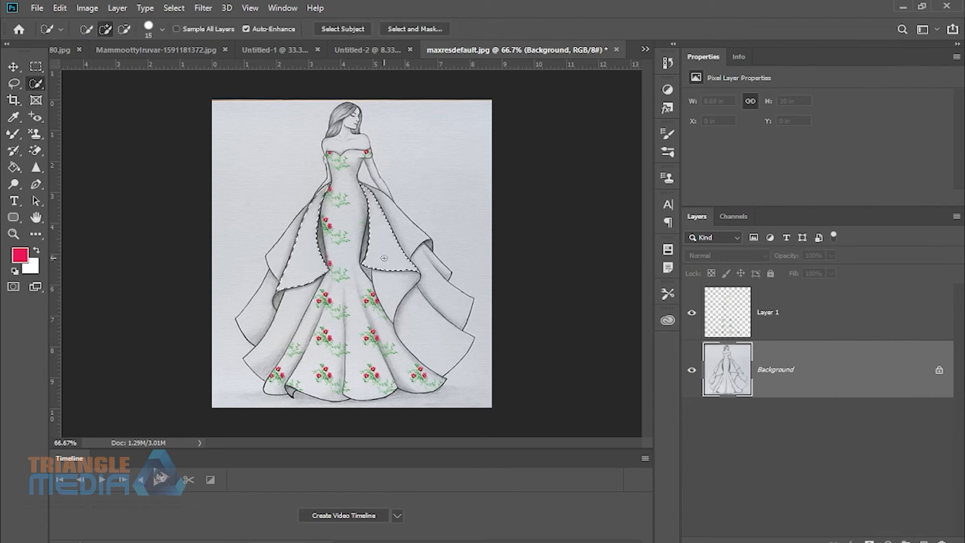
{"action": "left_click", "coordinate": [923, 540]}
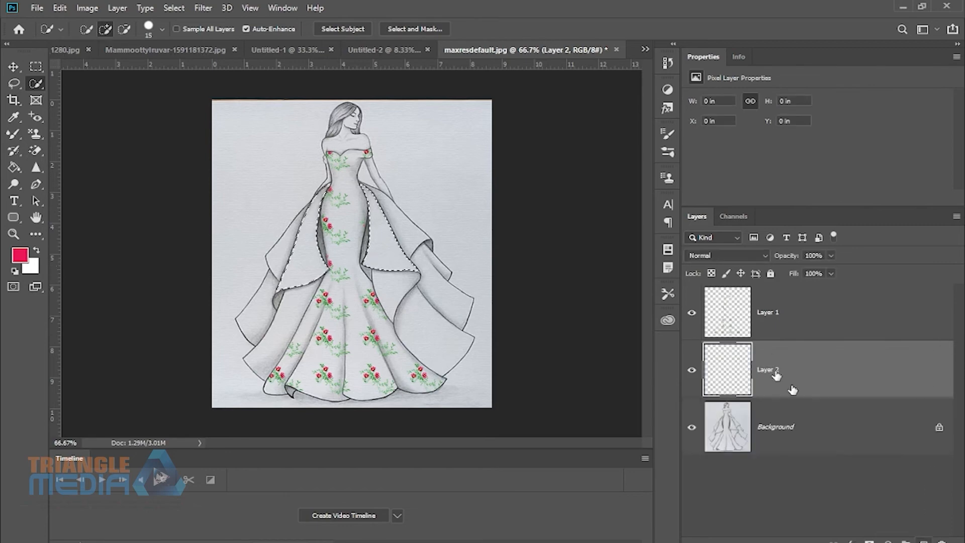
Stamp the yellow flower pattern over both selected overskirt panels with the Pattern Stamp tool and clear the selection
{"action": "left_click", "coordinate": [35, 151]}
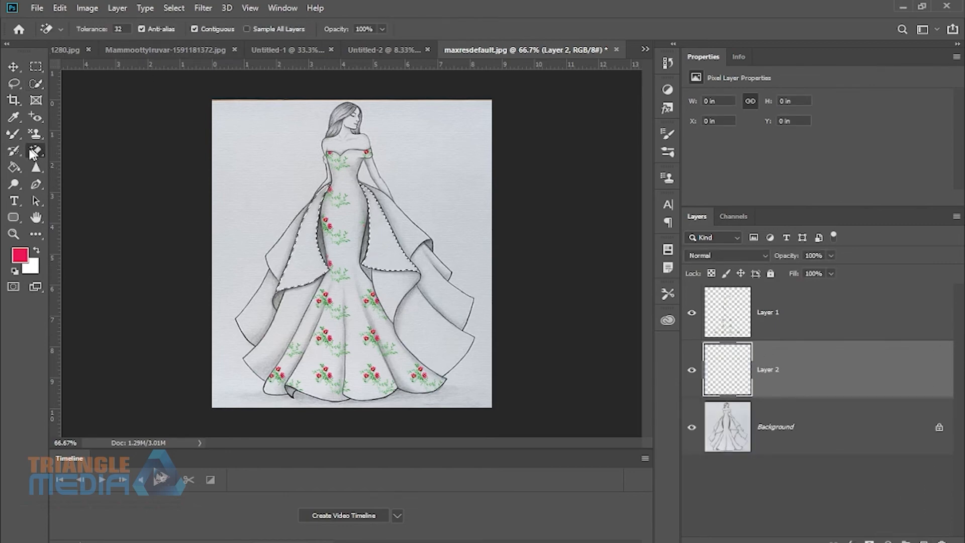
{"action": "left_click", "coordinate": [35, 134]}
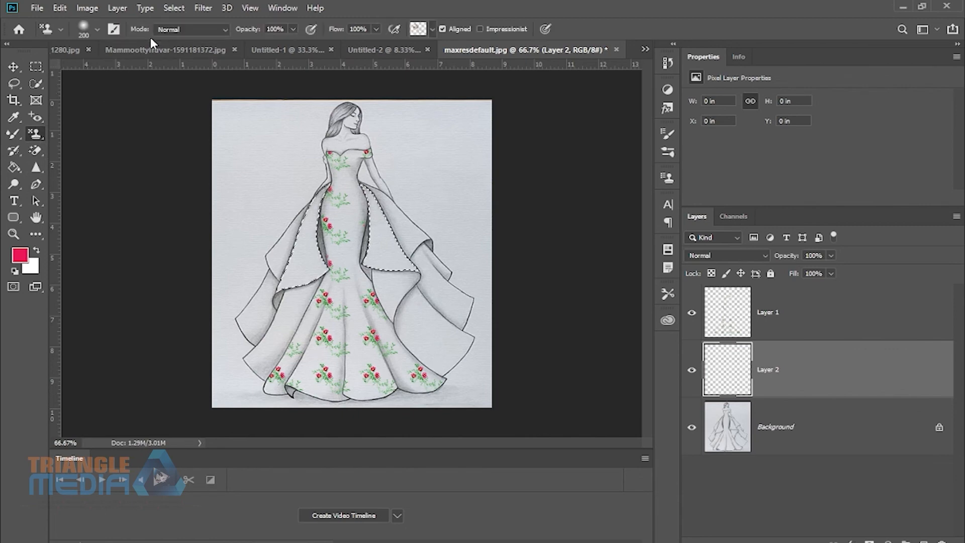
{"action": "left_click", "coordinate": [431, 30]}
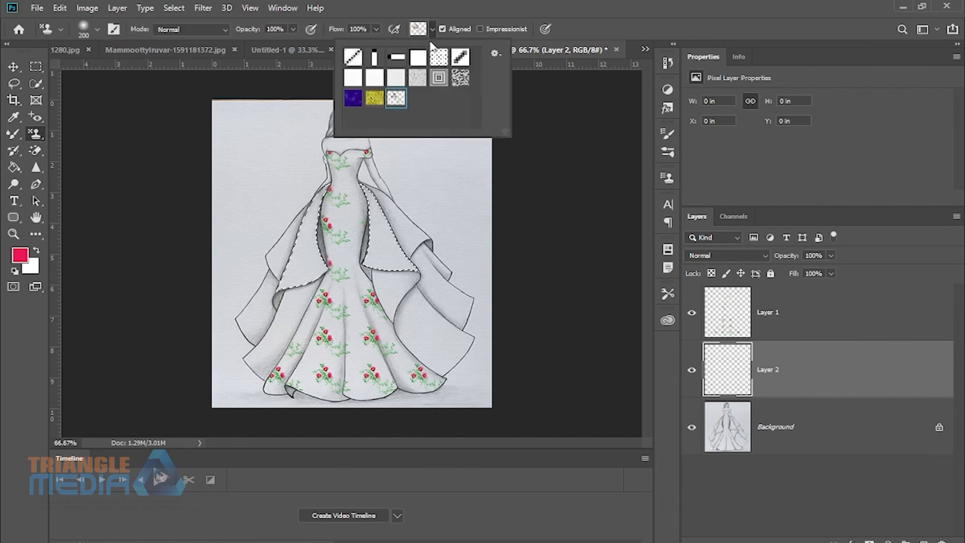
{"action": "double_click", "coordinate": [375, 98]}
{"action": "left_click_drag", "start_coordinate": [382, 211], "coordinate": [397, 251]}
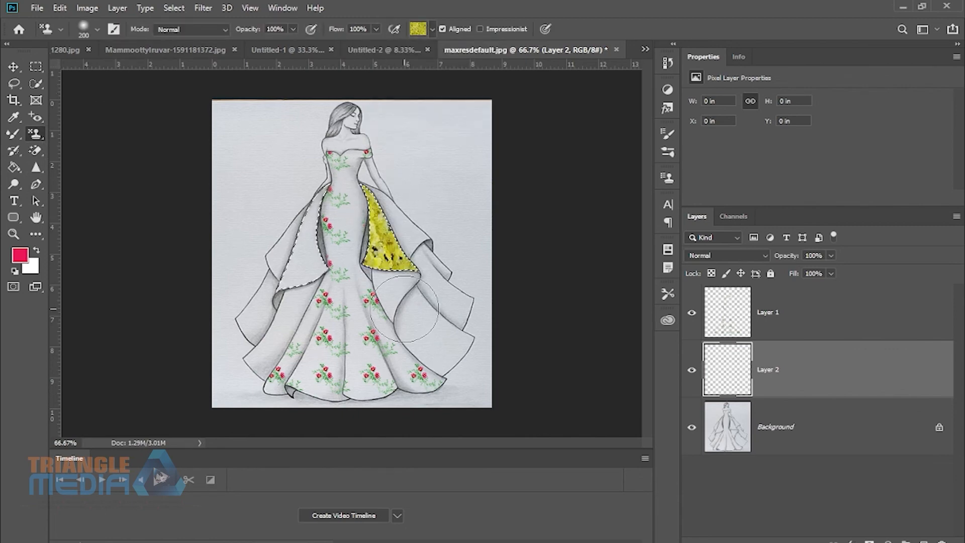
{"action": "mouse_move", "coordinate": [317, 201]}
{"action": "left_mouse_down"}
{"action": "mouse_move", "coordinate": [307, 256]}
{"action": "mouse_move", "coordinate": [297, 236]}
{"action": "left_mouse_up"}
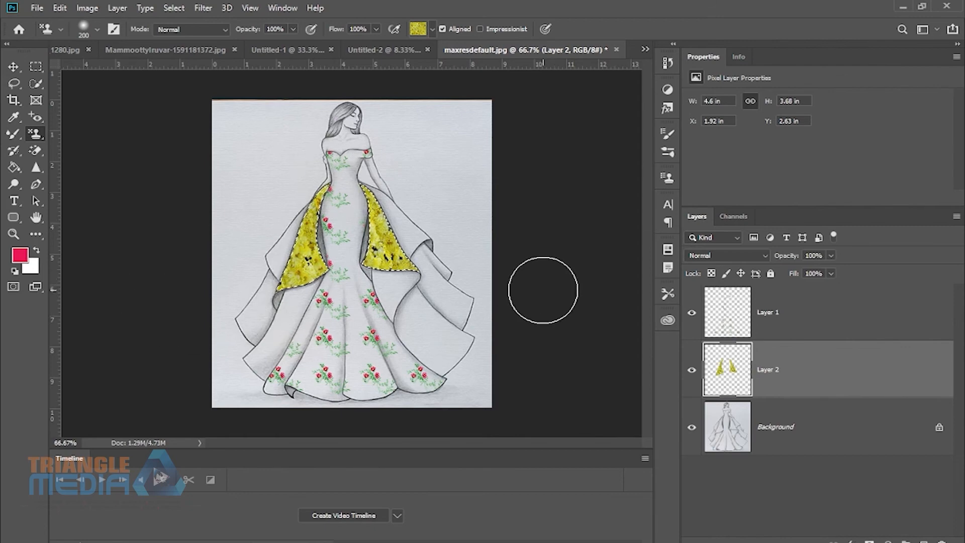
{"action": "key", "text": "ctrl+d"}
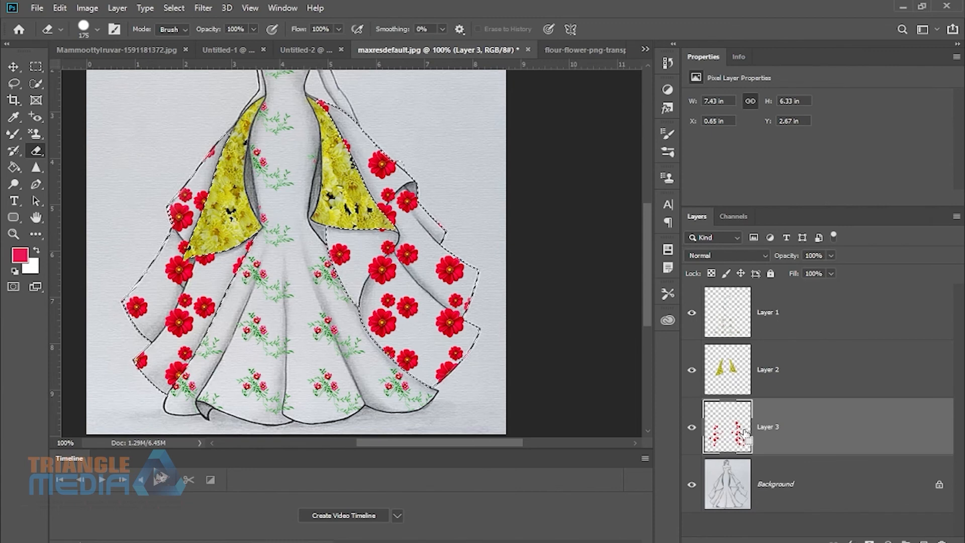
Clear the selection around the outer drapes and hide Layer 3, Layer 2 and Layer 1
{"action": "key", "text": "ctrl+d"}
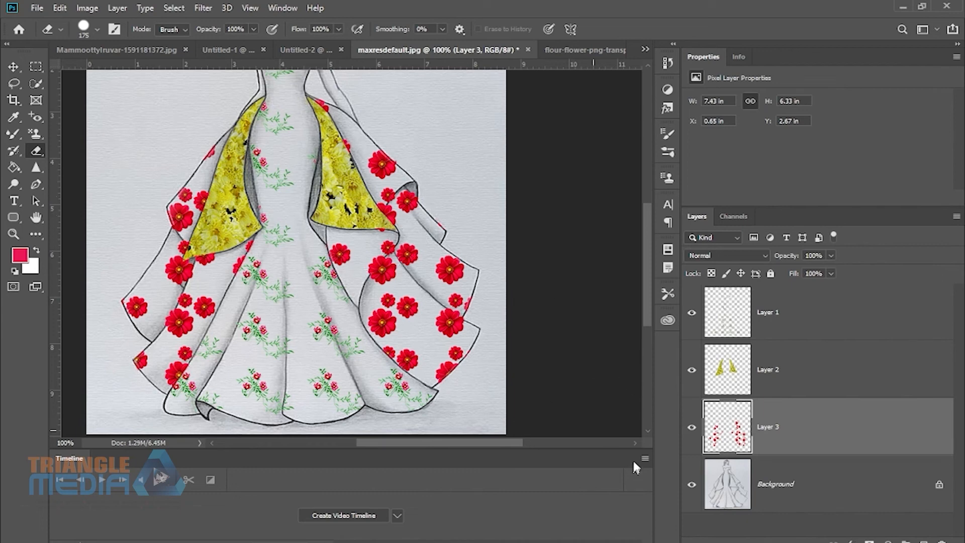
{"action": "left_click", "coordinate": [691, 426]}
{"action": "left_click", "coordinate": [691, 369]}
{"action": "left_click", "coordinate": [691, 312]}
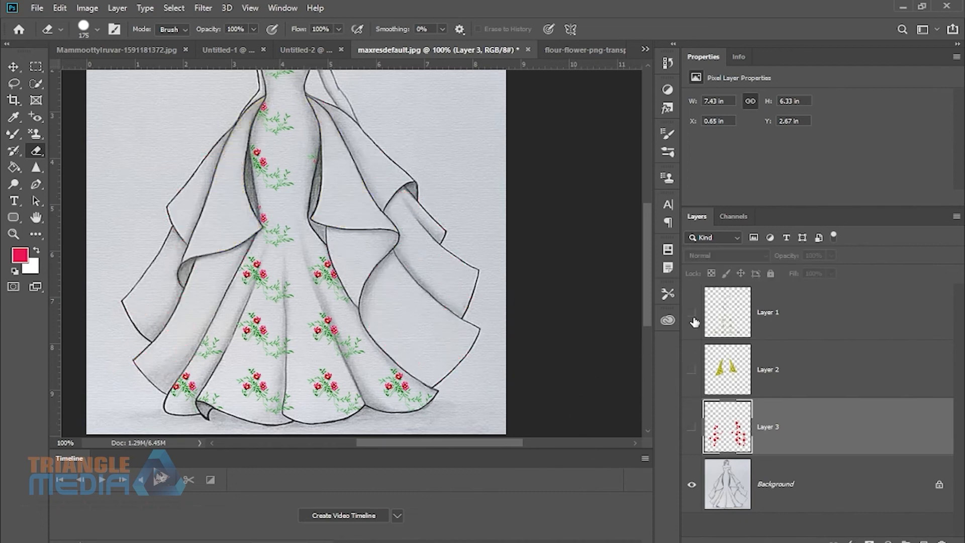
Select the gown's central body on the Background layer again with the Quick Selection tool
{"action": "left_click", "coordinate": [735, 486]}
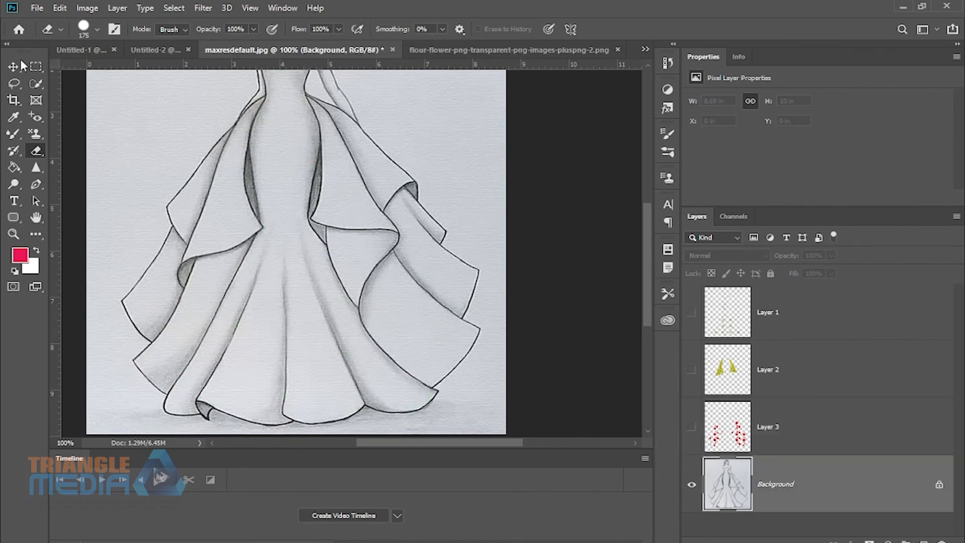
{"action": "left_click", "coordinate": [35, 83]}
{"action": "left_click_drag", "start_coordinate": [288, 109], "coordinate": [284, 353]}
{"action": "scroll", "coordinate": [280, 274], "scroll_direction": "up", "scroll_amount": 5}
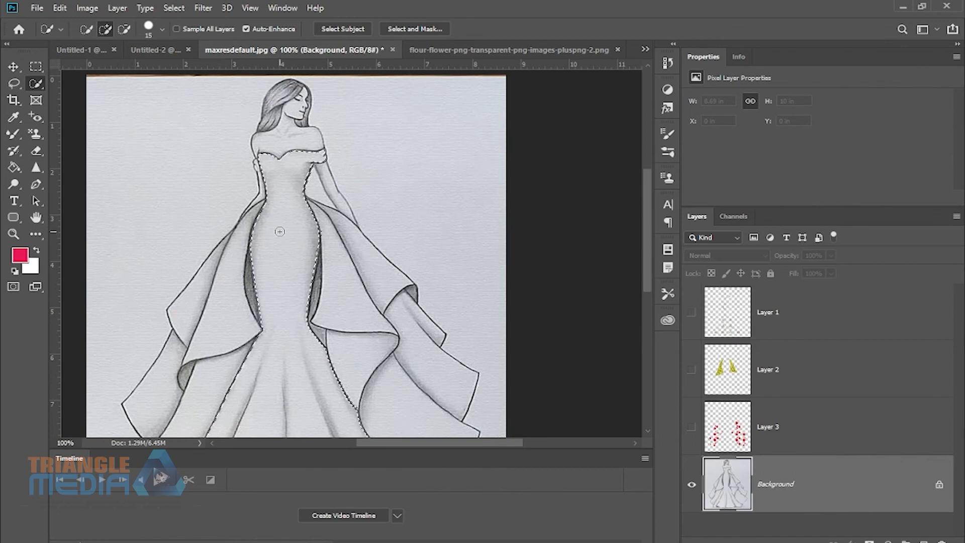
{"action": "scroll", "coordinate": [279, 231], "scroll_direction": "down", "scroll_amount": 2}
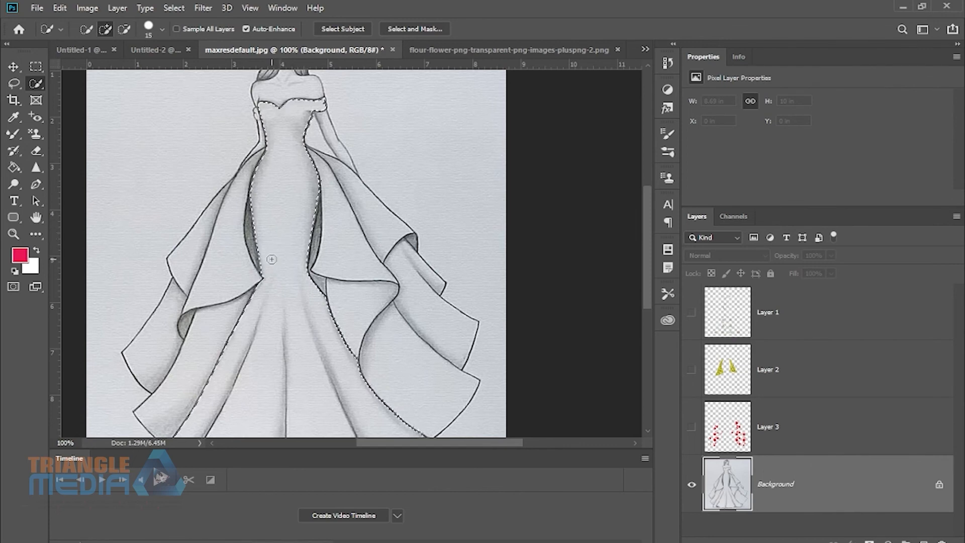
{"action": "scroll", "coordinate": [289, 256], "scroll_direction": "down", "scroll_amount": 3}
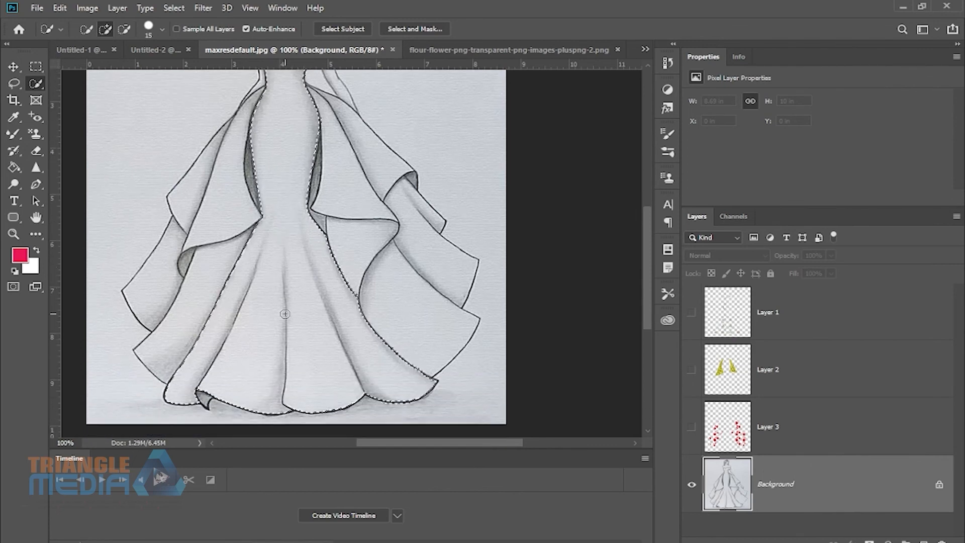
{"action": "scroll", "coordinate": [255, 224], "scroll_direction": "up", "scroll_amount": 3}
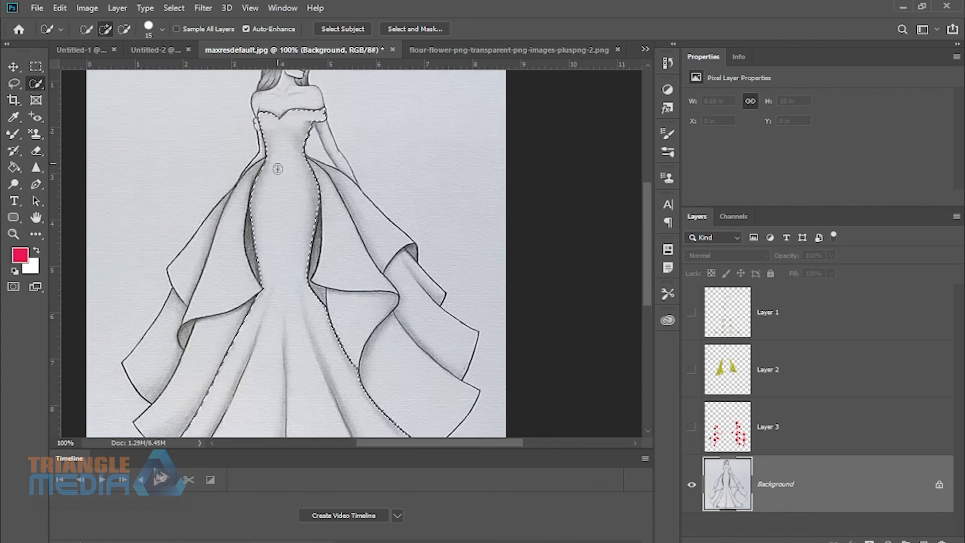
Save the selection of the gown's central body as a new channel named "pat 1"
{"action": "left_click", "coordinate": [174, 8]}
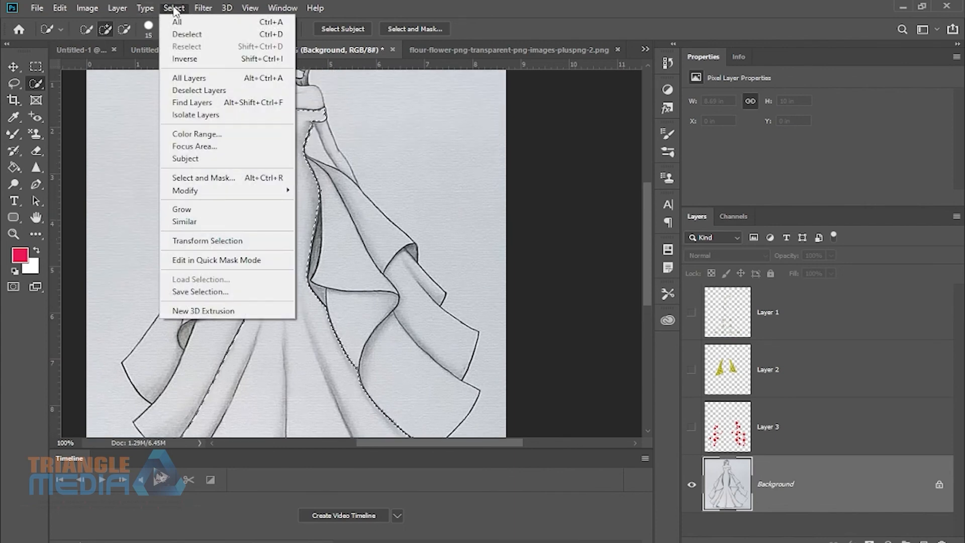
{"action": "left_click", "coordinate": [242, 292]}
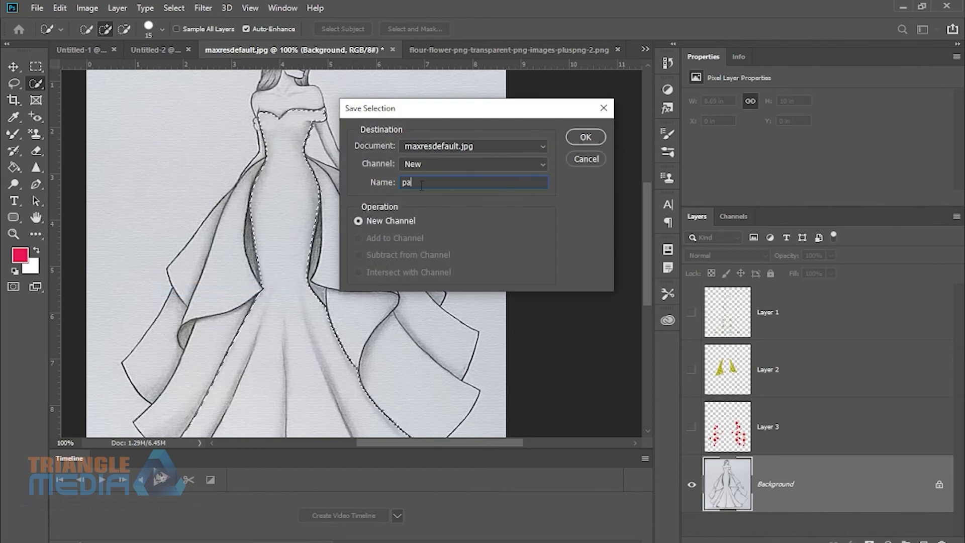
{"action": "type", "text": "pat 1"}
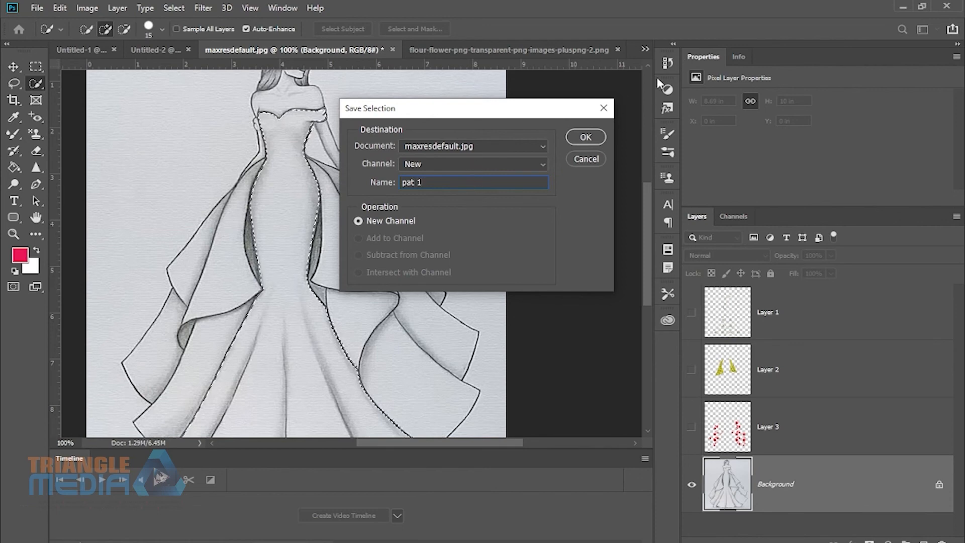
{"action": "left_click", "coordinate": [586, 137]}
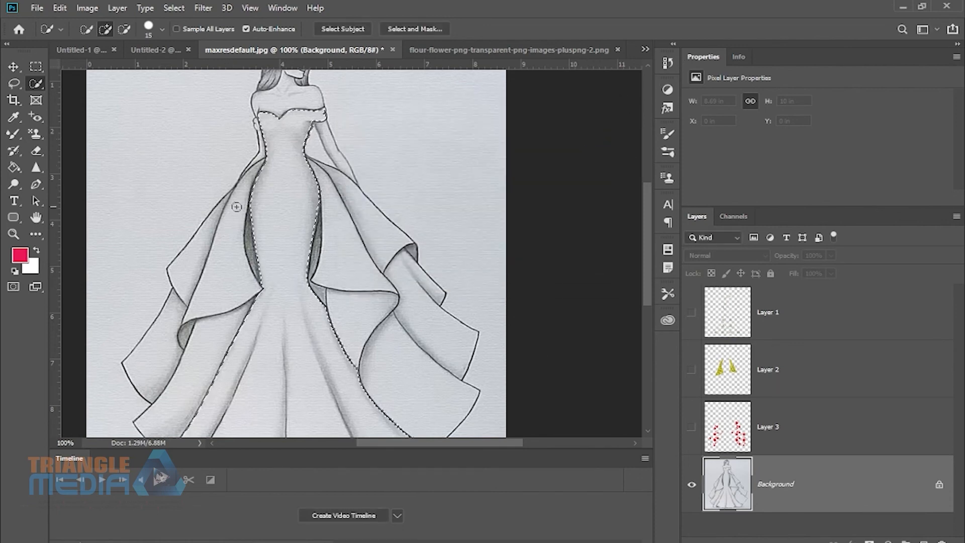
Clear the body selection and quick-select all the overskirt drapes on the right side of the gown
{"action": "left_click_drag", "start_coordinate": [241, 196], "coordinate": [231, 228]}
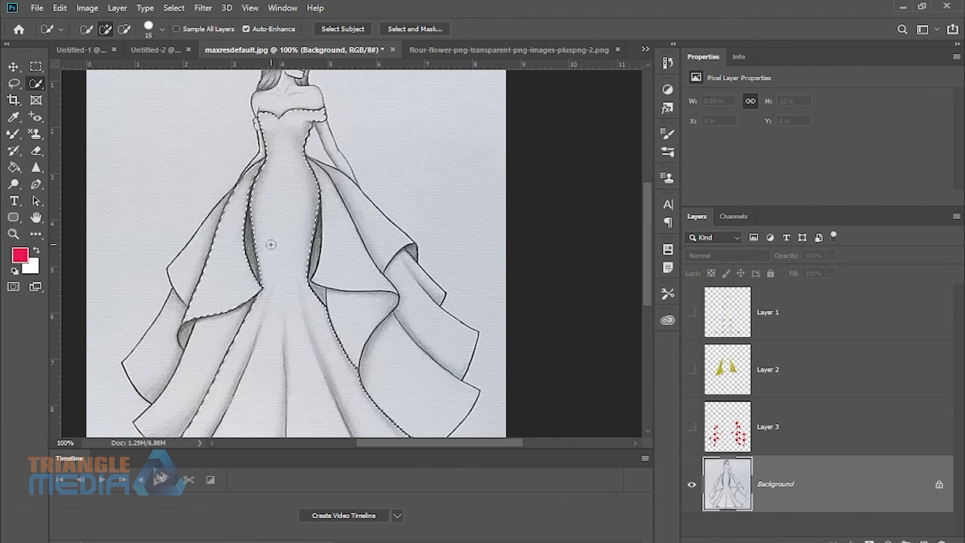
{"action": "key", "text": "ctrl+d"}
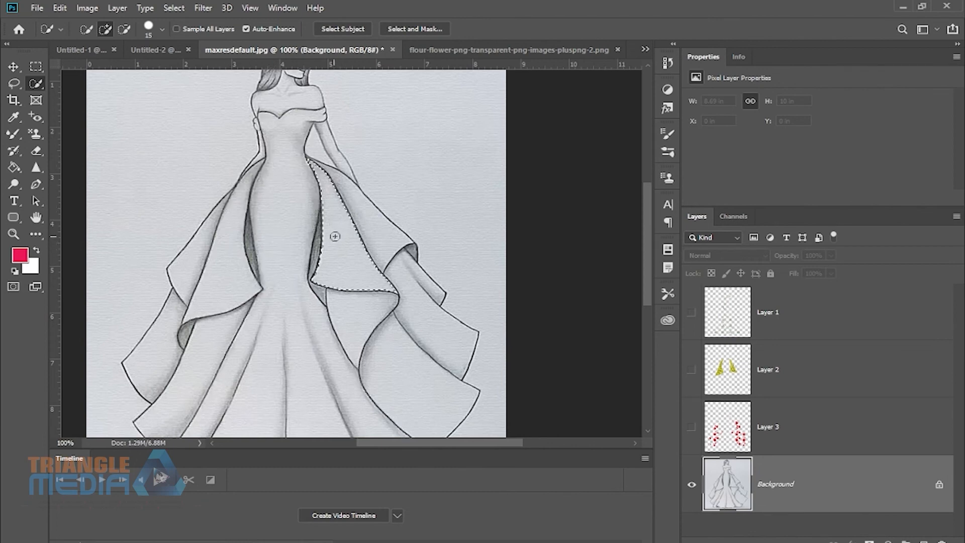
{"action": "mouse_move", "coordinate": [369, 225]}
{"action": "left_mouse_down"}
{"action": "mouse_move", "coordinate": [411, 305]}
{"action": "mouse_move", "coordinate": [377, 325]}
{"action": "mouse_move", "coordinate": [354, 322]}
{"action": "mouse_move", "coordinate": [411, 392]}
{"action": "mouse_move", "coordinate": [441, 386]}
{"action": "left_mouse_up"}
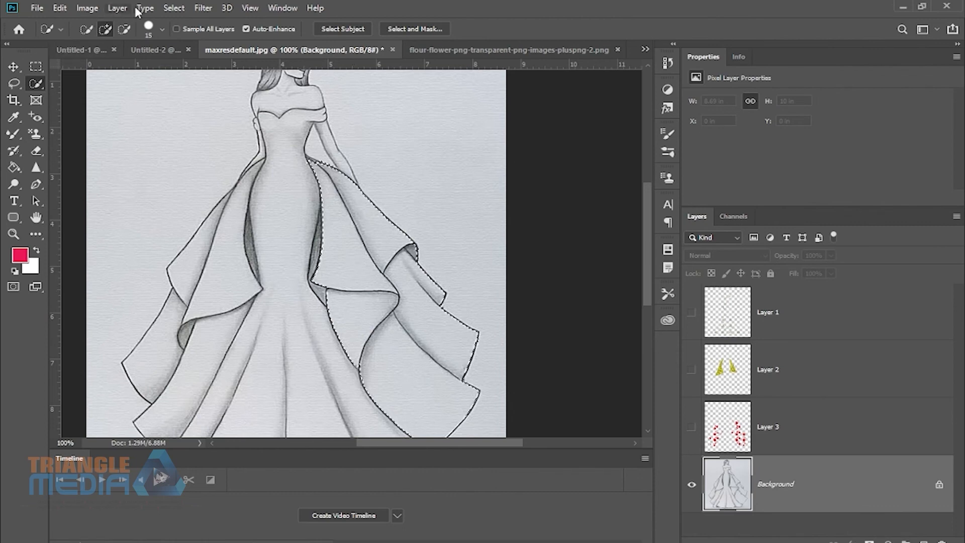
Save the right-hand drape selection as a new channel named "pat 2" and deselect it
{"action": "left_click", "coordinate": [166, 11]}
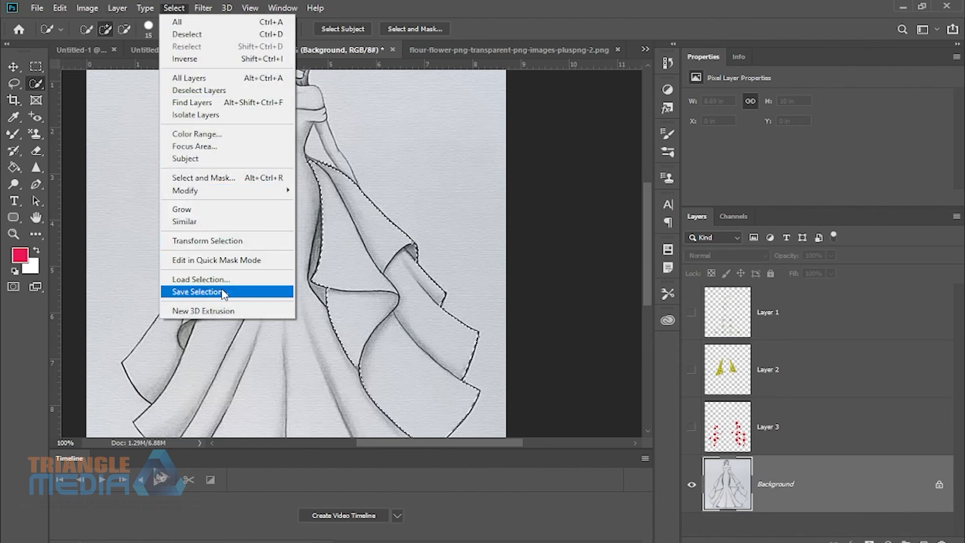
{"action": "left_click", "coordinate": [254, 292]}
{"action": "type", "text": "pa"}
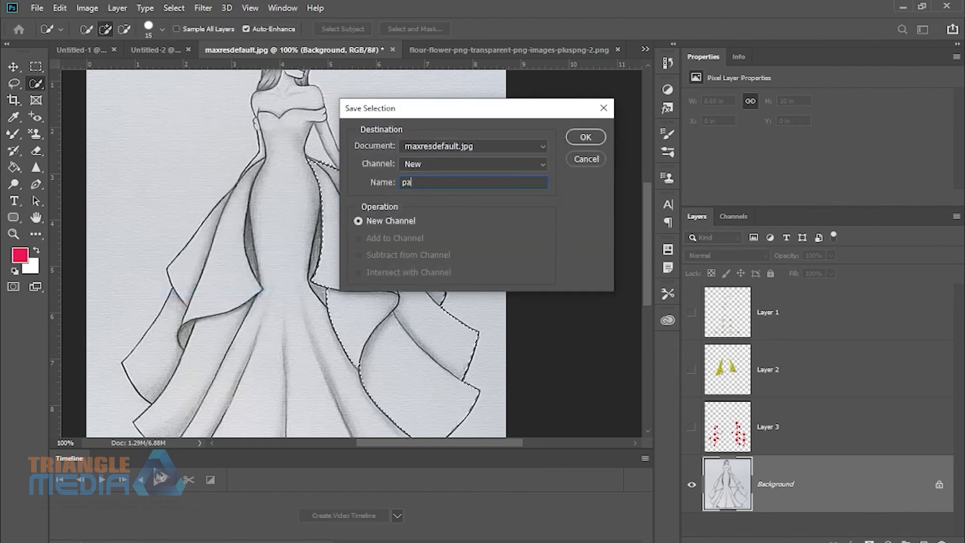
{"action": "type", "text": "t 2"}
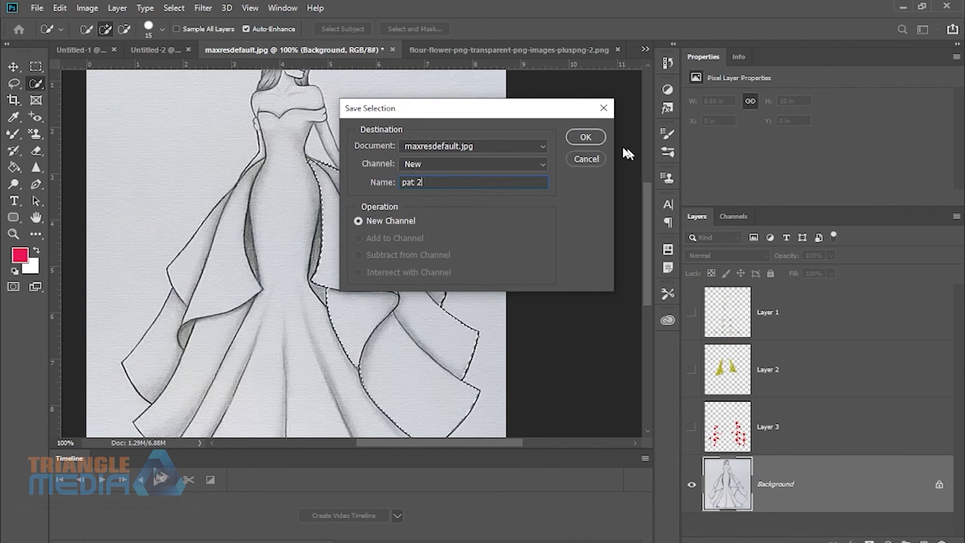
{"action": "left_click", "coordinate": [584, 139]}
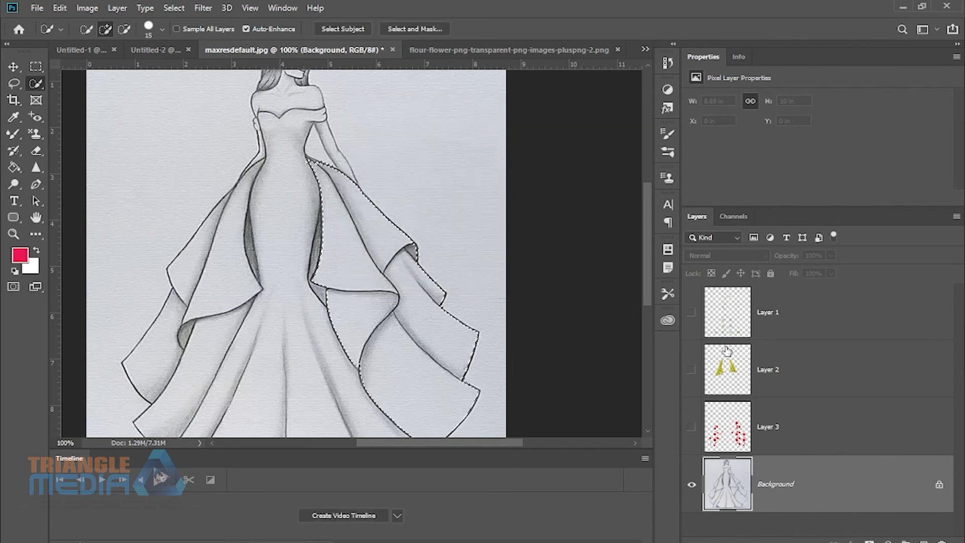
{"action": "key", "text": "ctrl+d"}
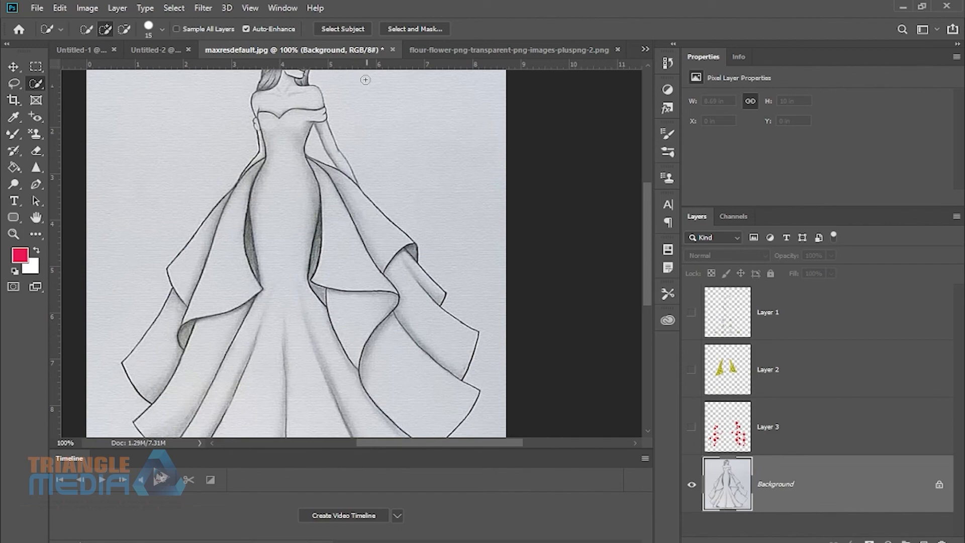
Save the dress document to the Desktop as a Photoshop PSD named maxresdefault, keeping layers and alpha channels
{"action": "key", "text": "ctrl+shift+s"}
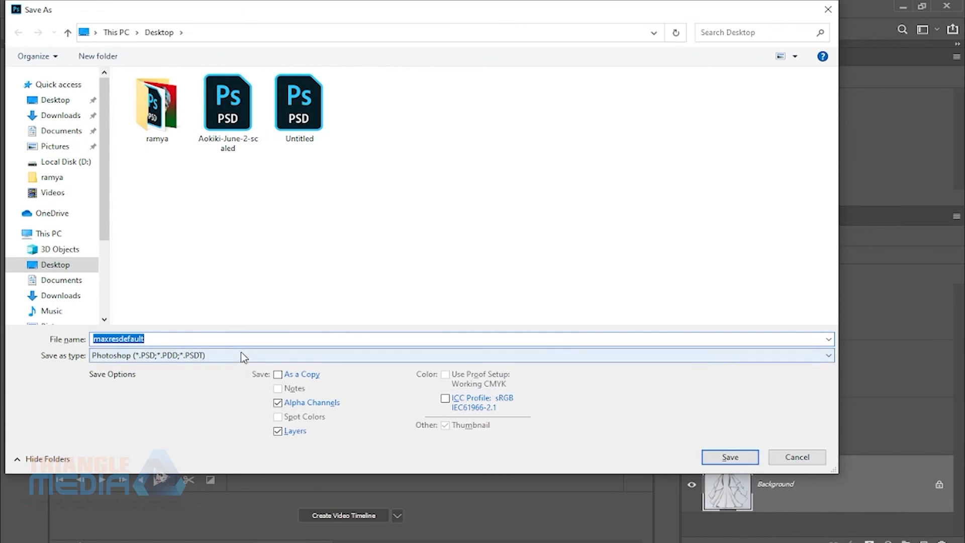
{"action": "left_click", "coordinate": [726, 459]}
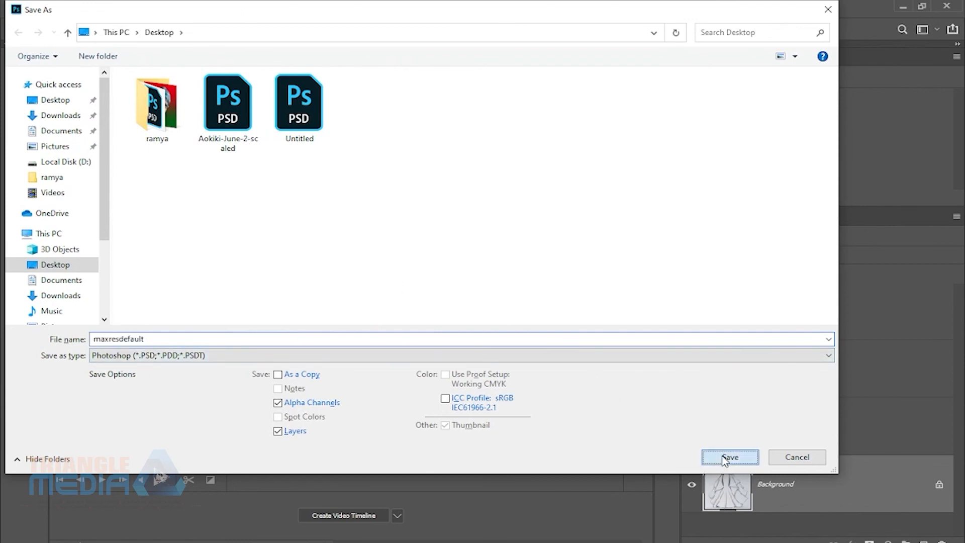
{"action": "left_click", "coordinate": [646, 154]}
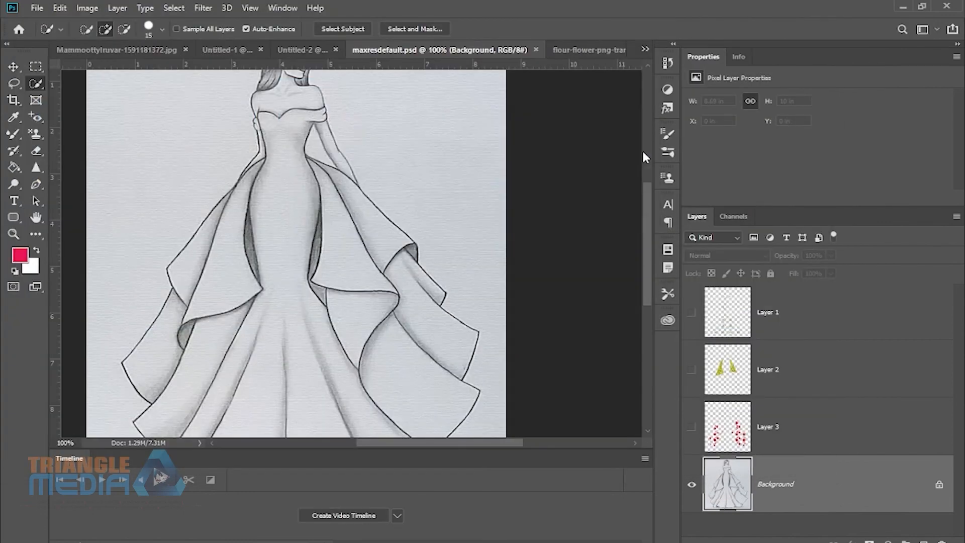
Quit Photoshop without saving the changes to the other open documents
{"action": "left_click", "coordinate": [946, 6]}
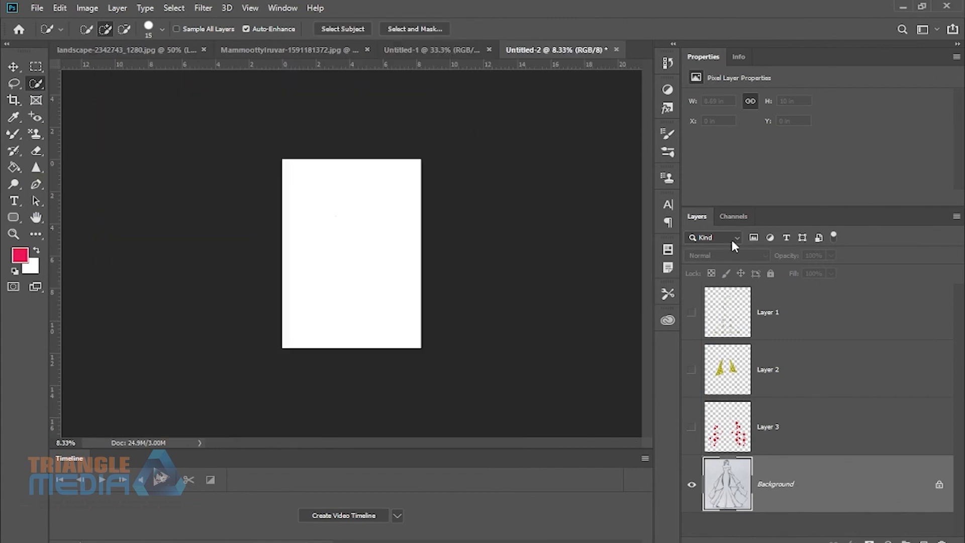
{"action": "left_click", "coordinate": [468, 220]}
{"action": "left_click", "coordinate": [468, 217]}
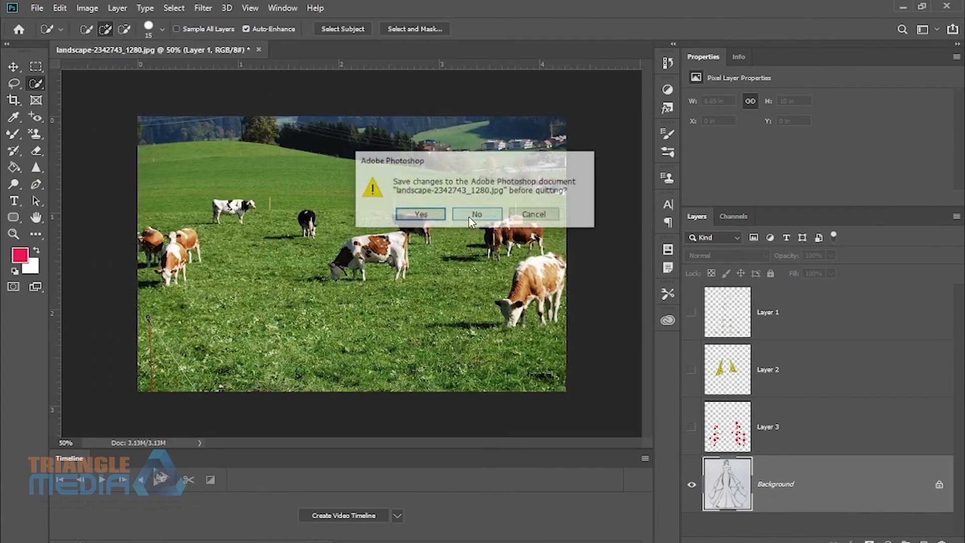
{"action": "left_click", "coordinate": [469, 218]}
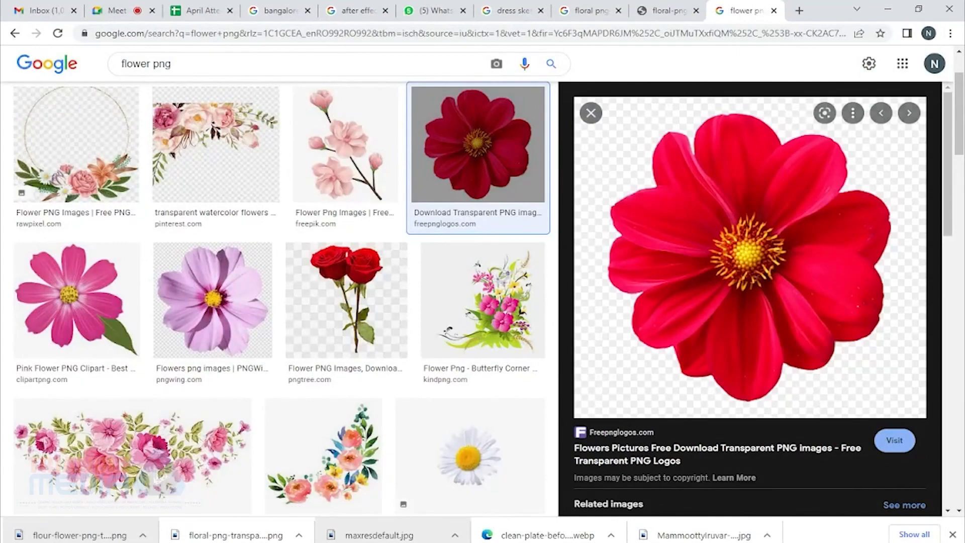
Relaunch Adobe Photoshop CC 2019 and reopen maxresdefault.psd from the recent files
{"action": "key", "text": "super"}
{"action": "type", "text": "ph"}
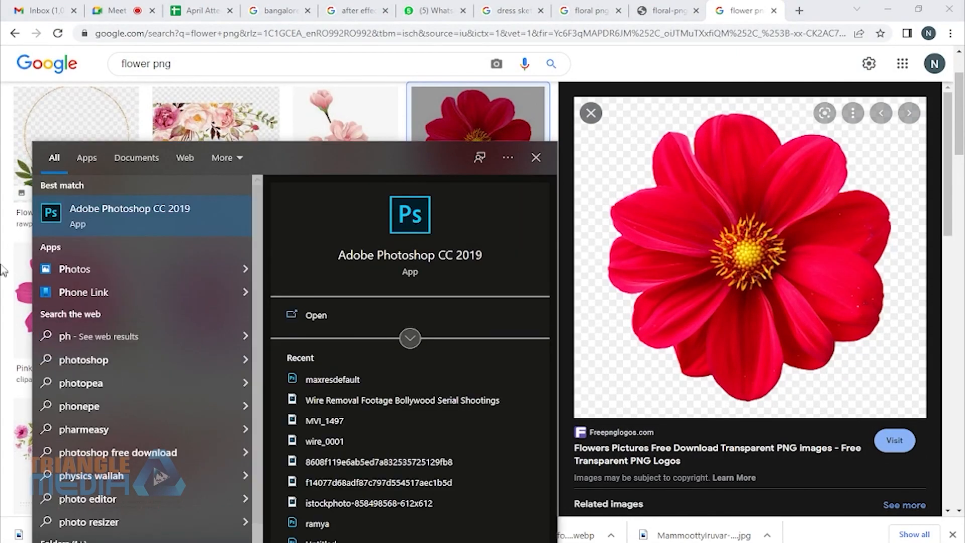
{"action": "left_click", "coordinate": [77, 218]}
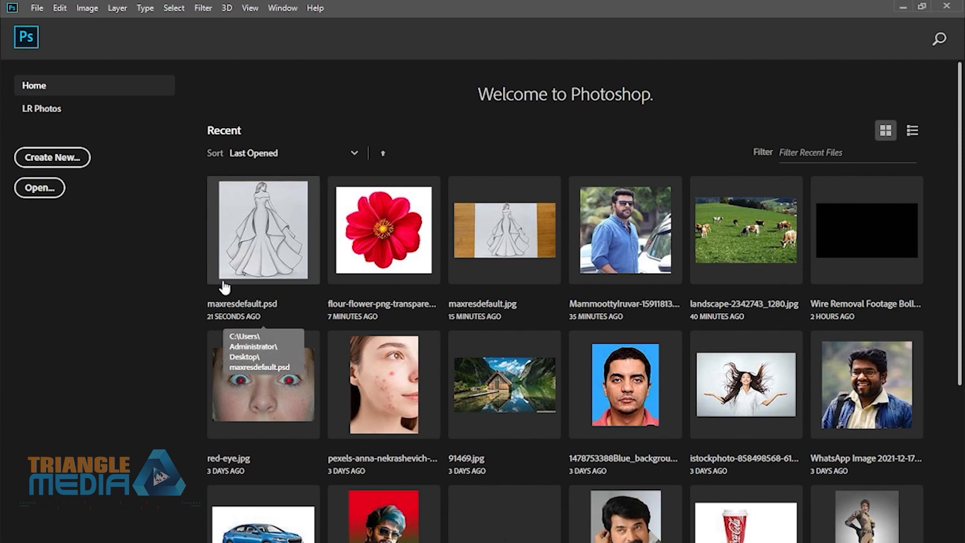
{"action": "left_click", "coordinate": [243, 229]}
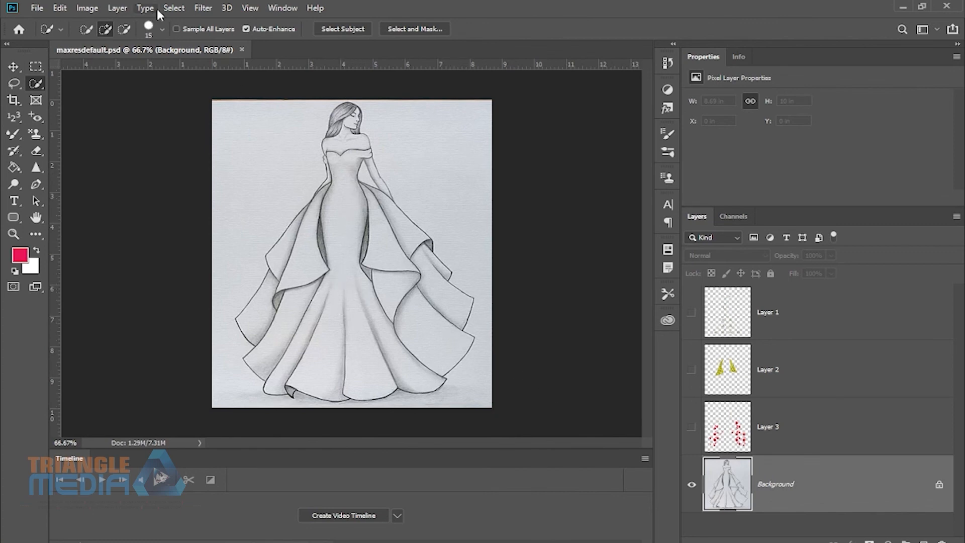
Load the saved selection "pat 1" as a new selection on the dress sketch and clear it again
{"action": "left_click", "coordinate": [180, 9]}
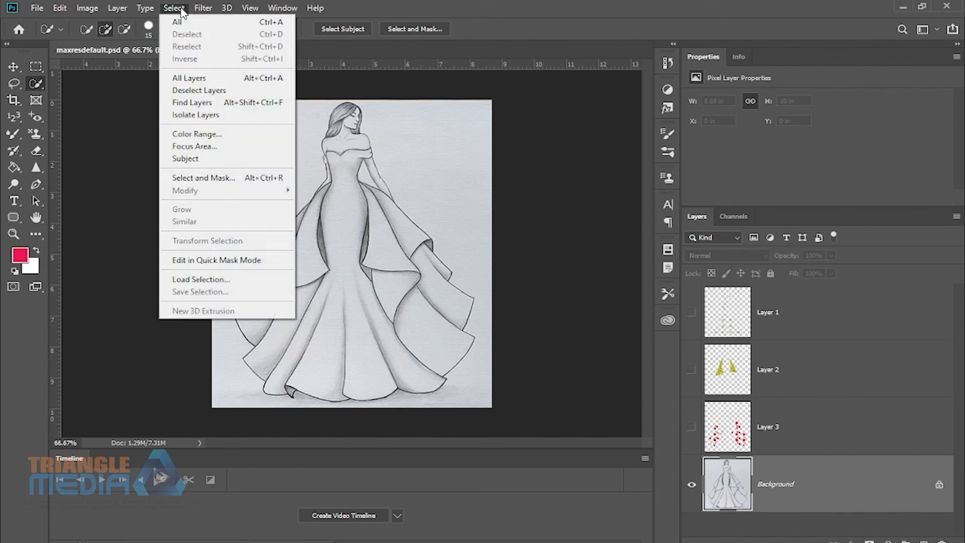
{"action": "left_click", "coordinate": [207, 280]}
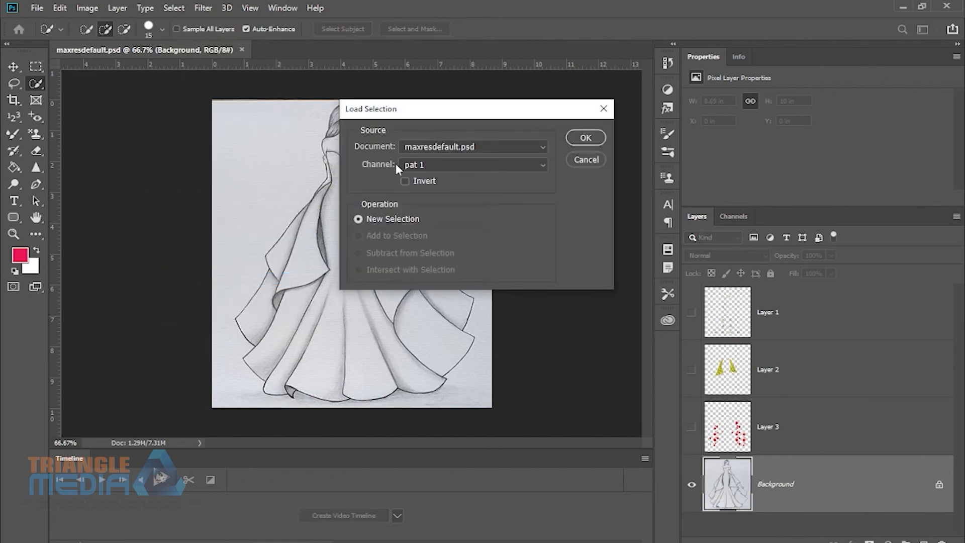
{"action": "left_click", "coordinate": [427, 166]}
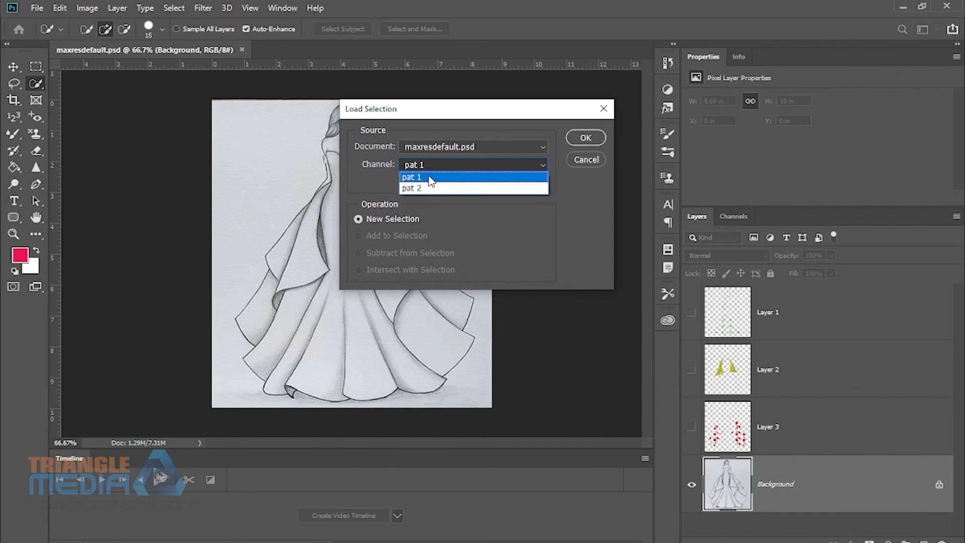
{"action": "left_click", "coordinate": [430, 178]}
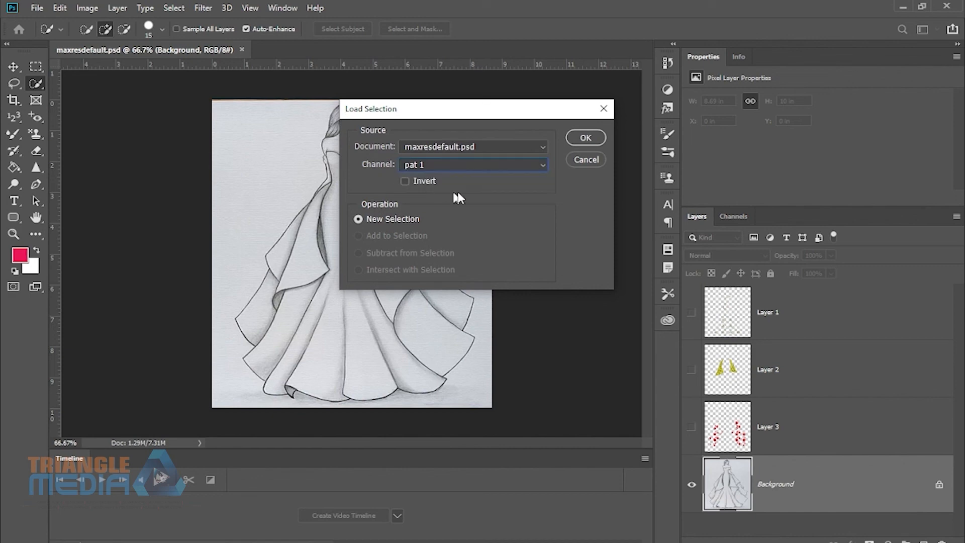
{"action": "left_click", "coordinate": [585, 137]}
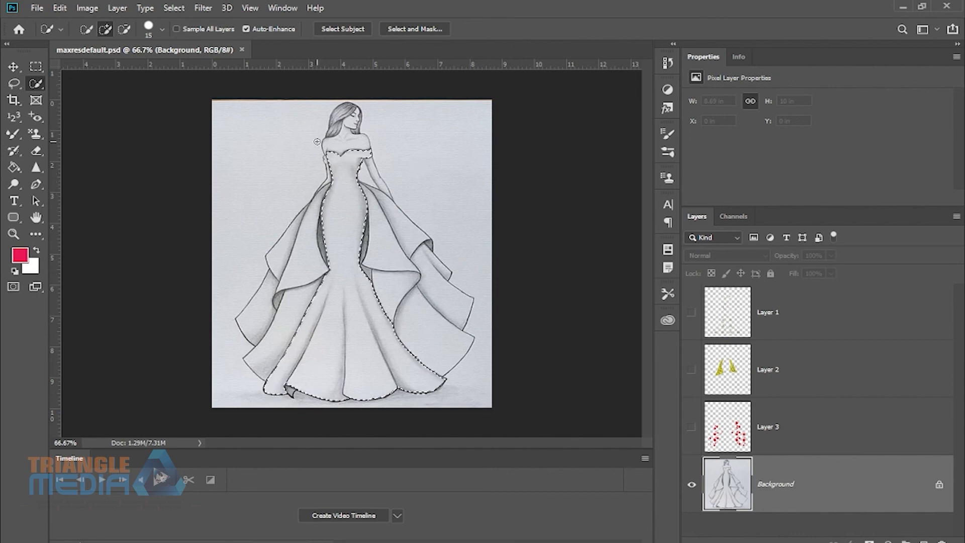
{"action": "key", "text": "ctrl+d"}
{"action": "left_click", "coordinate": [16, 156]}
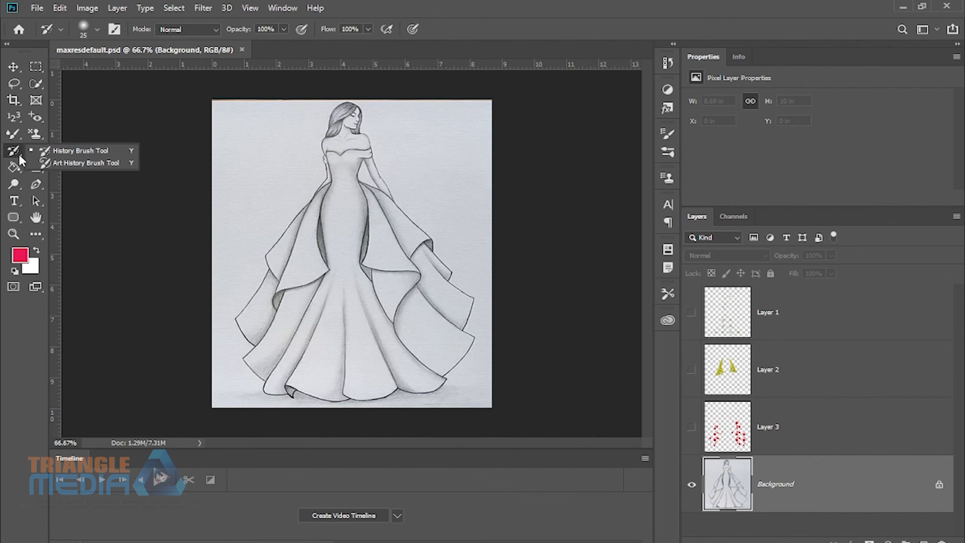
{"action": "left_click", "coordinate": [56, 152]}
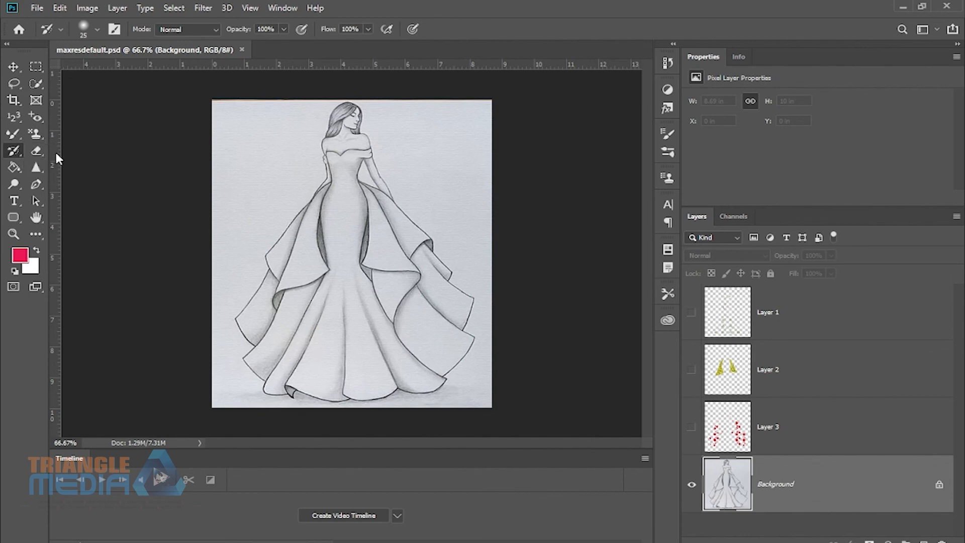
{"action": "left_click", "coordinate": [36, 8]}
{"action": "left_click", "coordinate": [47, 34]}
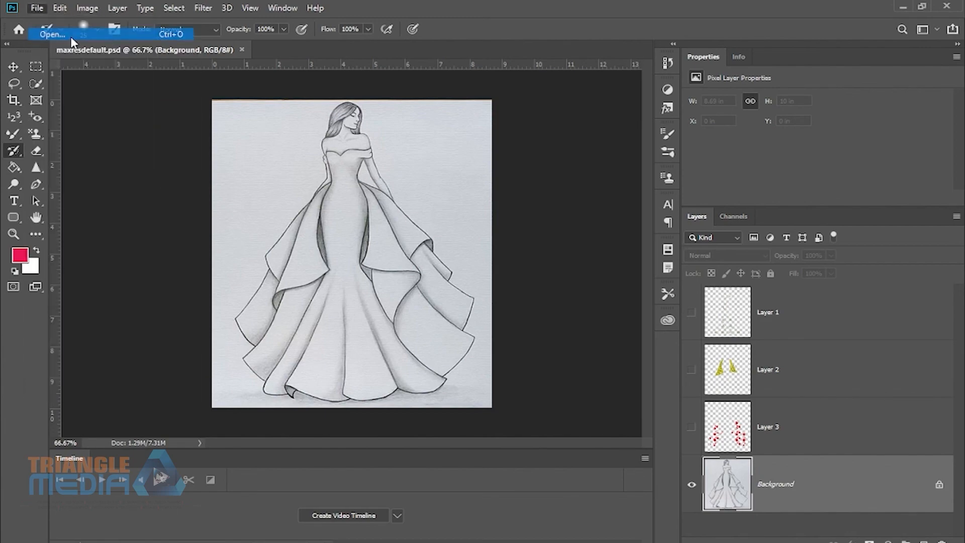
{"action": "double_click", "coordinate": [312, 105]}
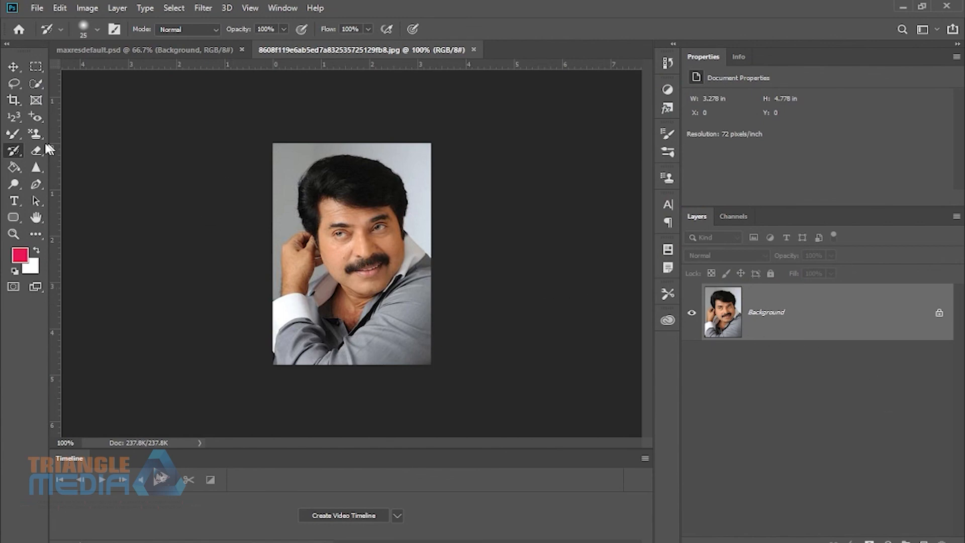
Cover the whole portrait with the pink foreground colour using the Brush tool
{"action": "right_click", "coordinate": [13, 135]}
{"action": "left_click", "coordinate": [99, 134]}
{"action": "mouse_move", "coordinate": [311, 221]}
{"action": "left_mouse_down"}
{"action": "mouse_move", "coordinate": [399, 267]}
{"action": "mouse_move", "coordinate": [340, 306]}
{"action": "mouse_move", "coordinate": [303, 302]}
{"action": "left_mouse_up"}
{"action": "key", "text": "["}
{"action": "key", "text": "["}
{"action": "mouse_move", "coordinate": [288, 208]}
{"action": "left_mouse_down"}
{"action": "mouse_move", "coordinate": [318, 354]}
{"action": "mouse_move", "coordinate": [415, 236]}
{"action": "mouse_move", "coordinate": [340, 331]}
{"action": "left_mouse_up"}
Set the foreground colour to dark maroon #310513 and scribble over the pink with a smaller brush
{"action": "left_click", "coordinate": [20, 255]}
{"action": "left_click", "coordinate": [448, 173]}
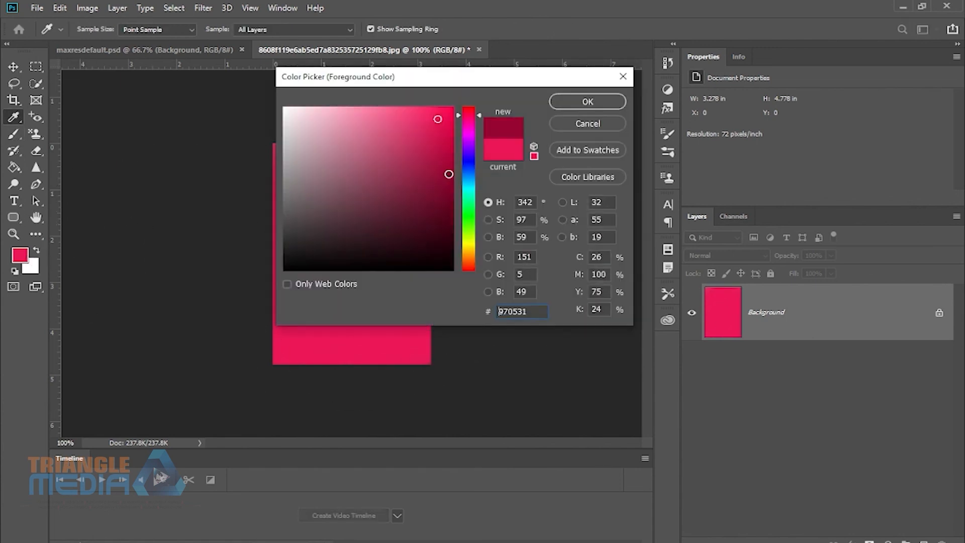
{"action": "left_click", "coordinate": [436, 239]}
{"action": "left_click", "coordinate": [587, 102]}
{"action": "key", "text": "["}
{"action": "key", "text": "["}
{"action": "key", "text": "["}
{"action": "key", "text": "["}
{"action": "key", "text": "["}
{"action": "key", "text": "["}
{"action": "key", "text": "["}
{"action": "key", "text": "["}
{"action": "key", "text": "["}
{"action": "key", "text": "["}
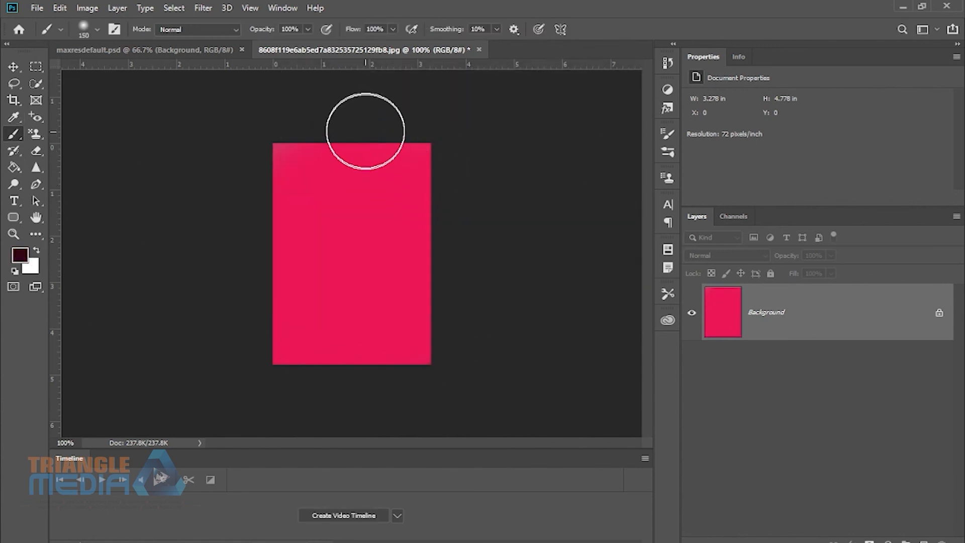
{"action": "left_click_drag", "start_coordinate": [362, 308], "coordinate": [342, 446]}
{"action": "mouse_move", "coordinate": [267, 216]}
{"action": "left_mouse_down"}
{"action": "mouse_move", "coordinate": [486, 239]}
{"action": "mouse_move", "coordinate": [237, 247]}
{"action": "mouse_move", "coordinate": [366, 171]}
{"action": "mouse_move", "coordinate": [352, 177]}
{"action": "mouse_move", "coordinate": [394, 377]}
{"action": "left_mouse_up"}
Set the foreground colour to green #007b3d and scribble strokes across the painted portrait
{"action": "left_click", "coordinate": [20, 255]}
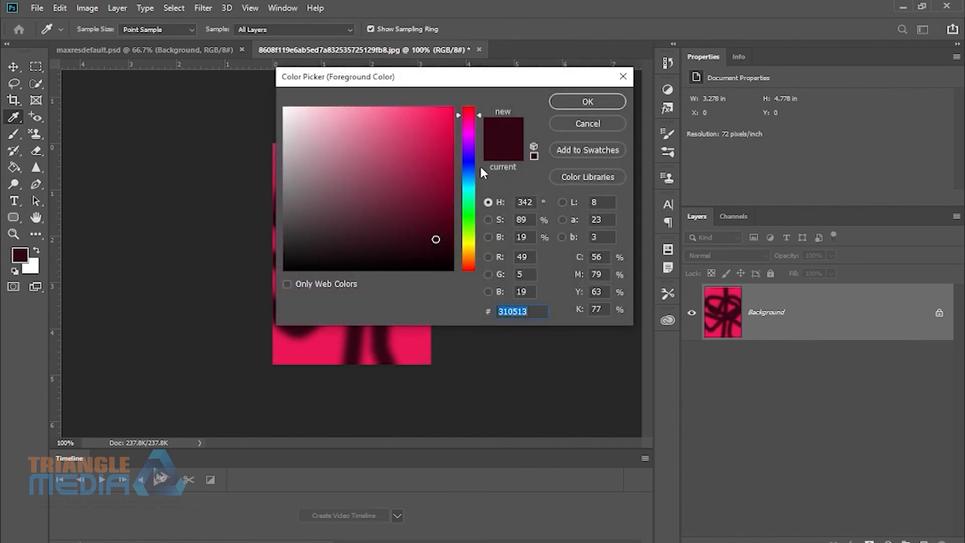
{"action": "type", "text": "007b3d"}
{"action": "left_click", "coordinate": [570, 103]}
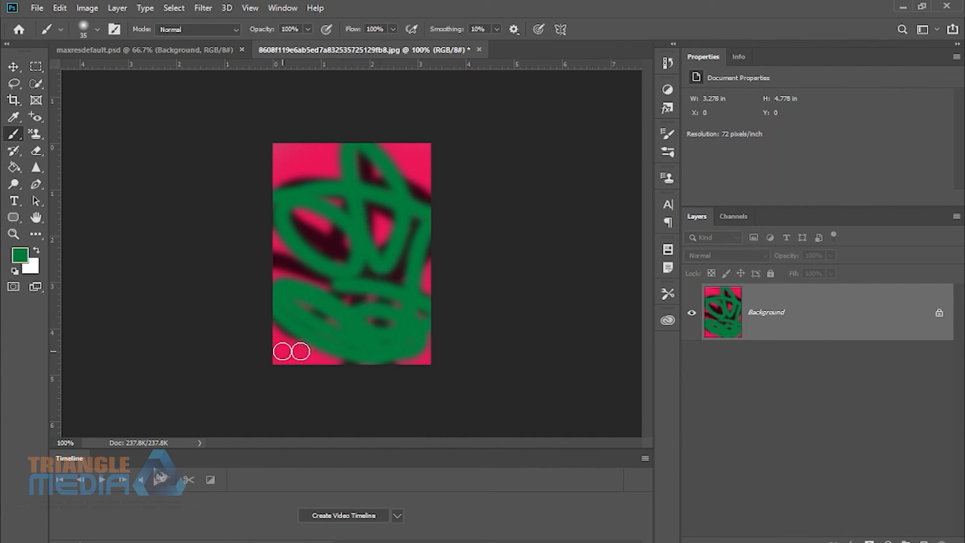
Restore the original portrait by painting over the whole image with the History Brush at size 250
{"action": "left_click_drag", "start_coordinate": [14, 151], "coordinate": [67, 152]}
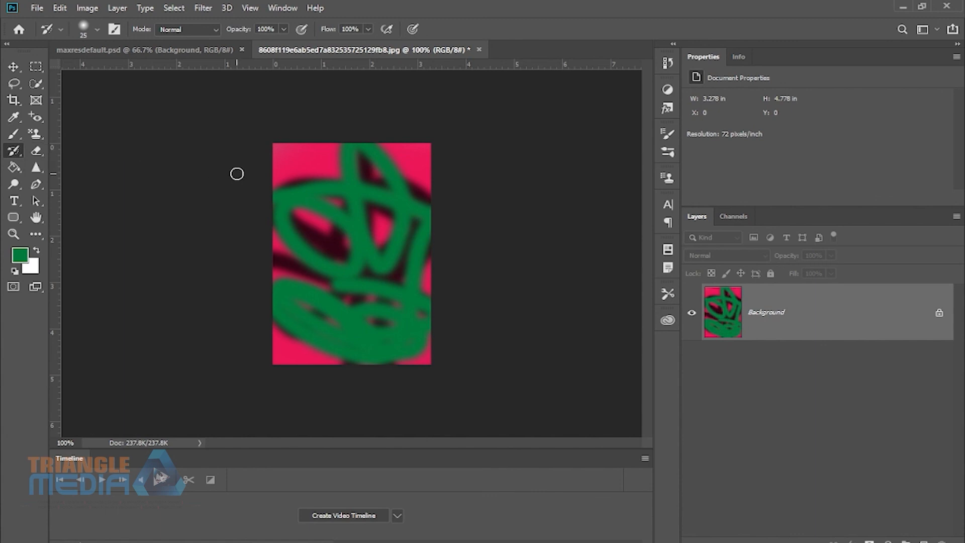
{"action": "key", "text": "bracketright"}
{"action": "key", "text": "bracketright"}
{"action": "key", "text": "bracketright"}
{"action": "key", "text": "bracketright"}
{"action": "key", "text": "bracketright"}
{"action": "key", "text": "bracketright"}
{"action": "key", "text": "bracketright"}
{"action": "key", "text": "bracketright"}
{"action": "key", "text": "bracketright"}
{"action": "key", "text": "bracketright"}
{"action": "key", "text": "bracketright"}
{"action": "key", "text": "bracketright"}
{"action": "key", "text": "bracketright"}
{"action": "mouse_move", "coordinate": [215, 161]}
{"action": "left_mouse_down"}
{"action": "mouse_move", "coordinate": [246, 281]}
{"action": "mouse_move", "coordinate": [123, 375]}
{"action": "mouse_move", "coordinate": [81, 356]}
{"action": "left_mouse_up"}
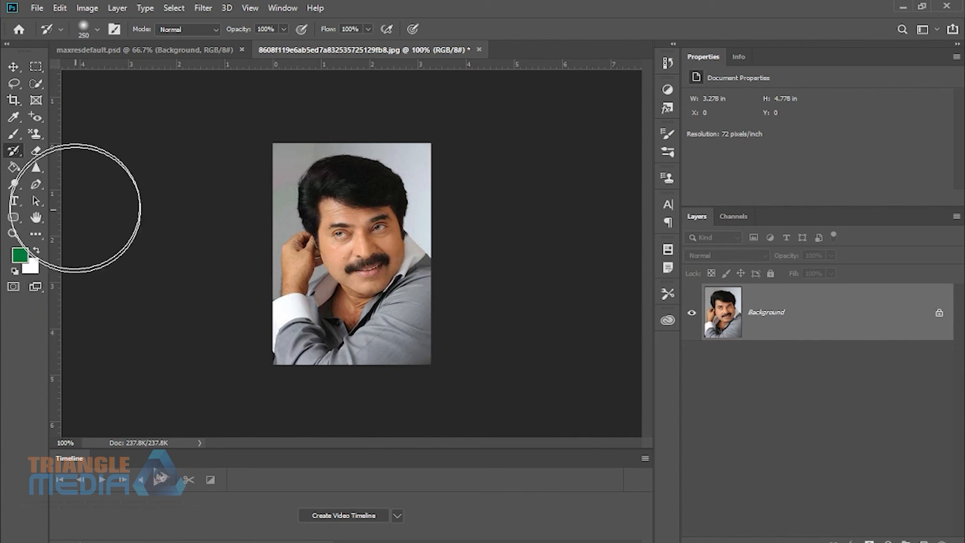
Paint over the man's face with the Art History Brush at size 7, using the Tight Short style
{"action": "right_click", "coordinate": [18, 152]}
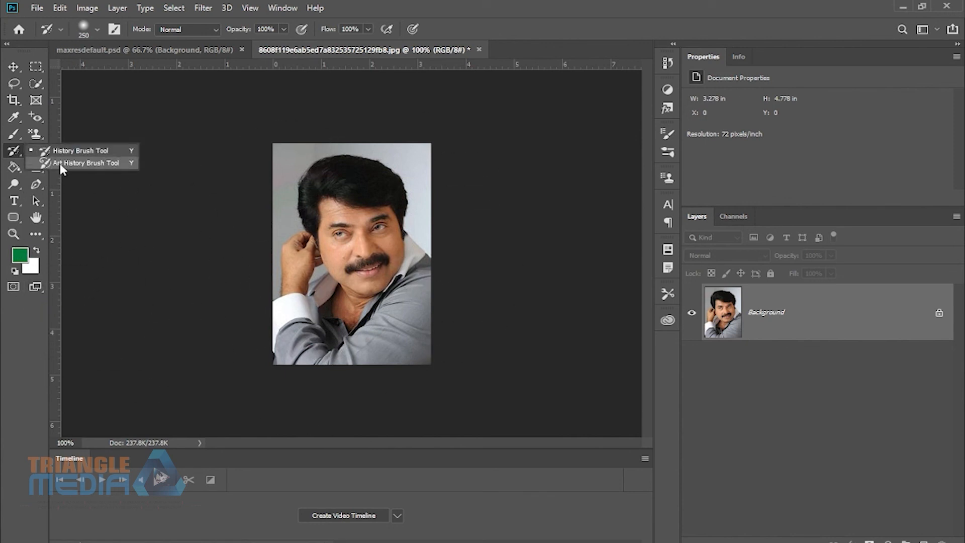
{"action": "left_click", "coordinate": [75, 162]}
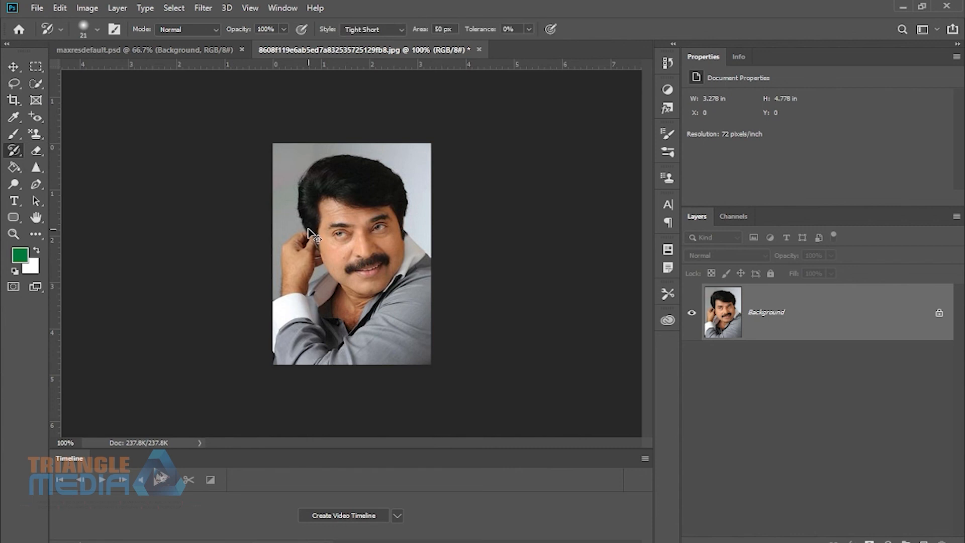
{"action": "key", "text": "ctrl+plus"}
{"action": "key", "text": "ctrl+plus"}
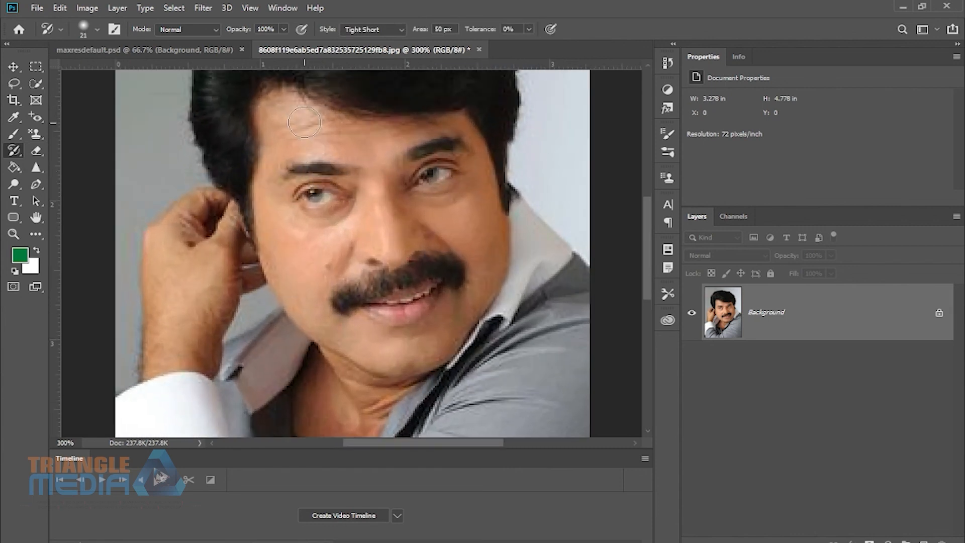
{"action": "key", "text": "bracketleft"}
{"action": "key", "text": "bracketleft"}
{"action": "key", "text": "bracketleft"}
{"action": "mouse_move", "coordinate": [285, 109]}
{"action": "left_mouse_down"}
{"action": "mouse_move", "coordinate": [445, 127]}
{"action": "mouse_move", "coordinate": [472, 215]}
{"action": "mouse_move", "coordinate": [459, 297]}
{"action": "mouse_move", "coordinate": [410, 323]}
{"action": "mouse_move", "coordinate": [357, 290]}
{"action": "mouse_move", "coordinate": [305, 205]}
{"action": "mouse_move", "coordinate": [290, 145]}
{"action": "left_mouse_up"}
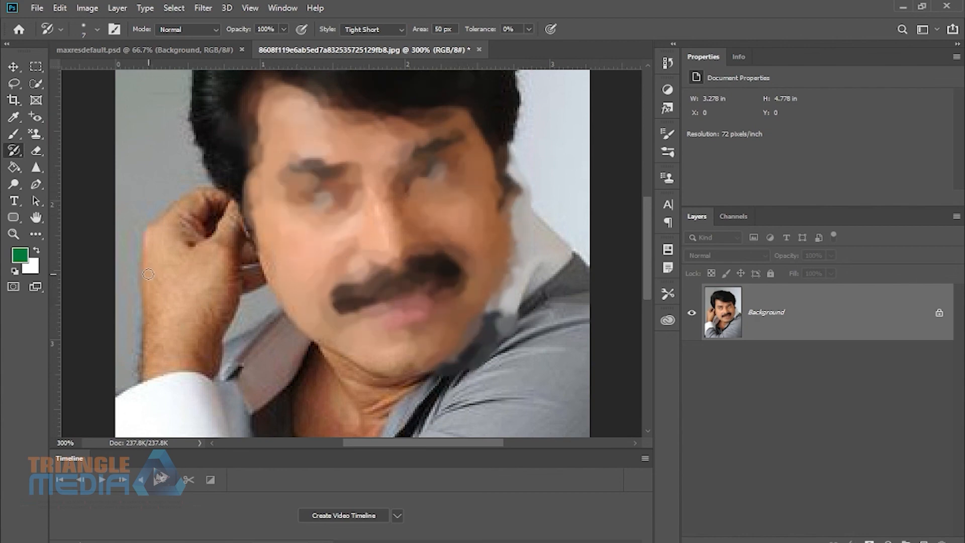